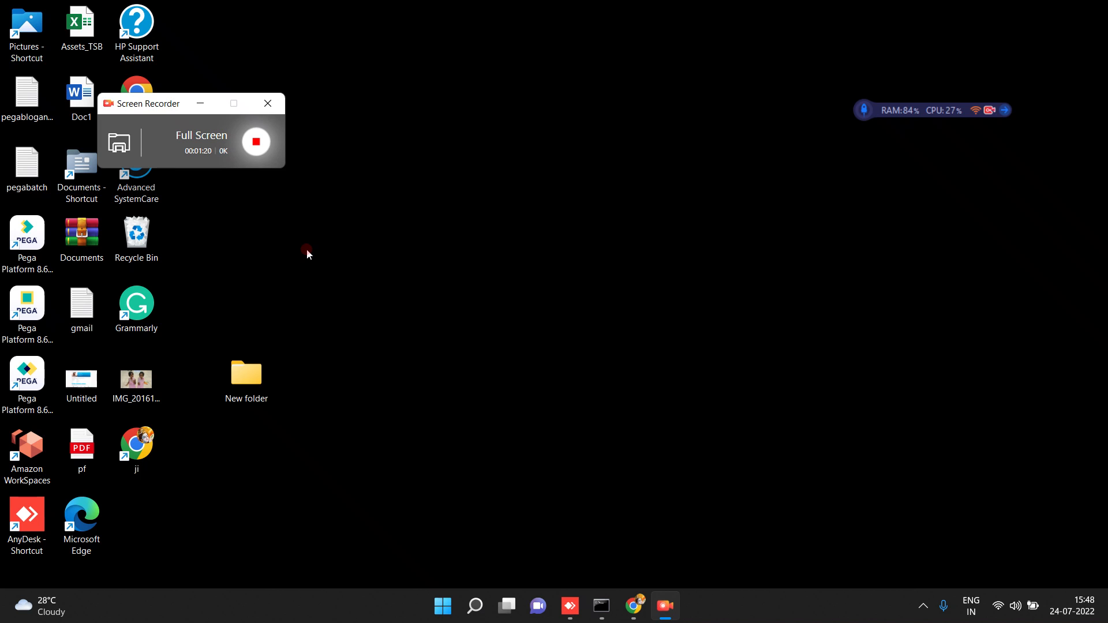
- Switch to Pega Dev Studio in Chrome and refresh the Loanamountcheck decision table
left_click(636, 611)
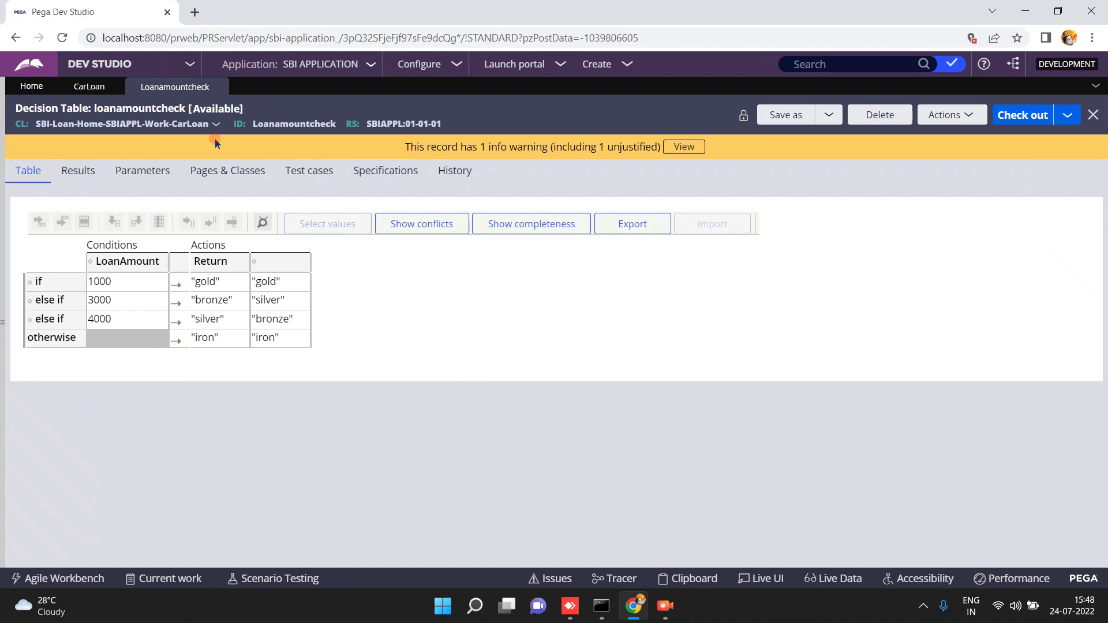
double_click(308, 125)
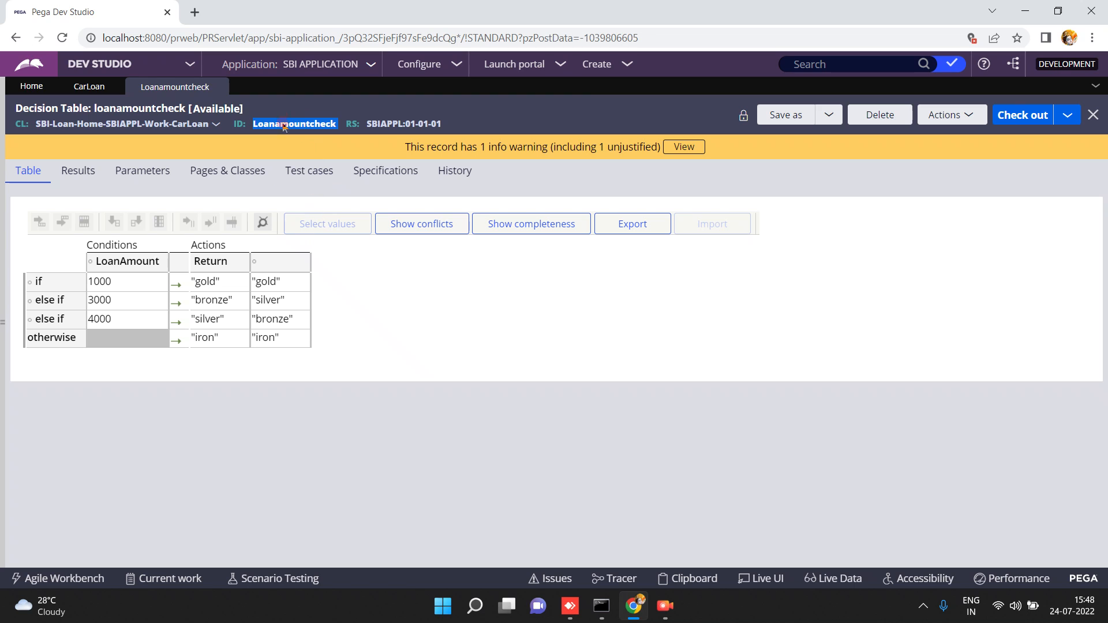
double_click(289, 130)
left_click(112, 301)
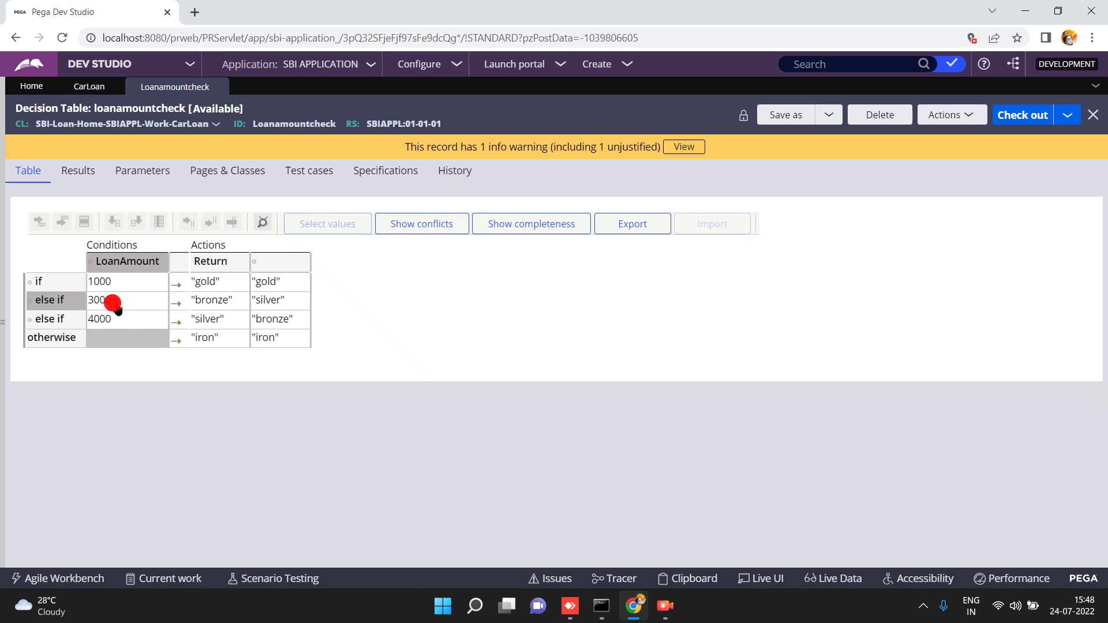
left_click(936, 115)
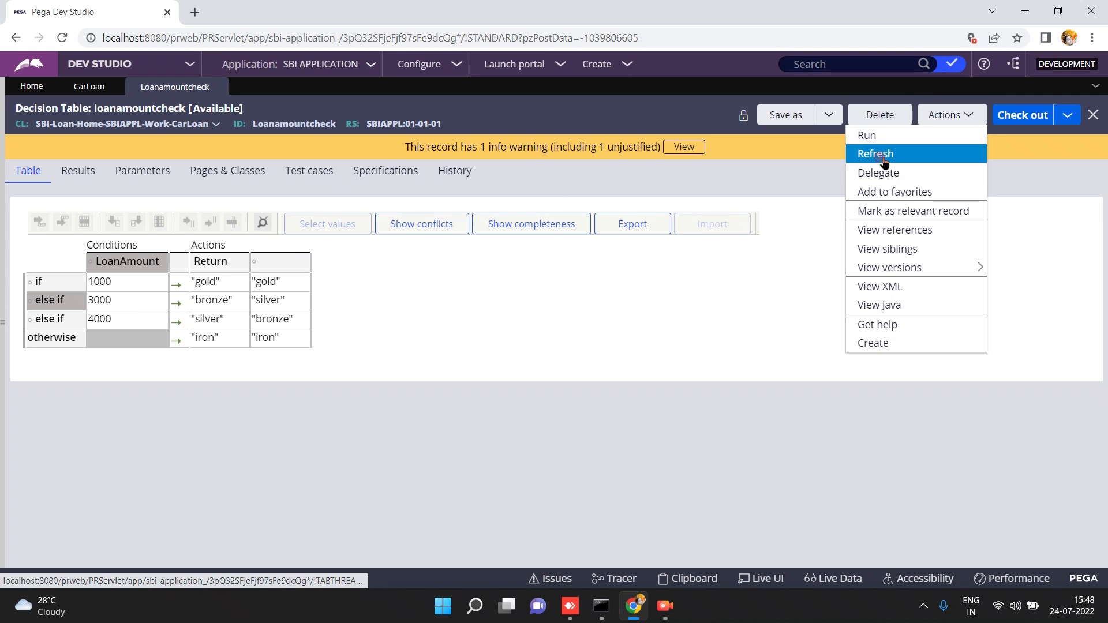
left_click(885, 161)
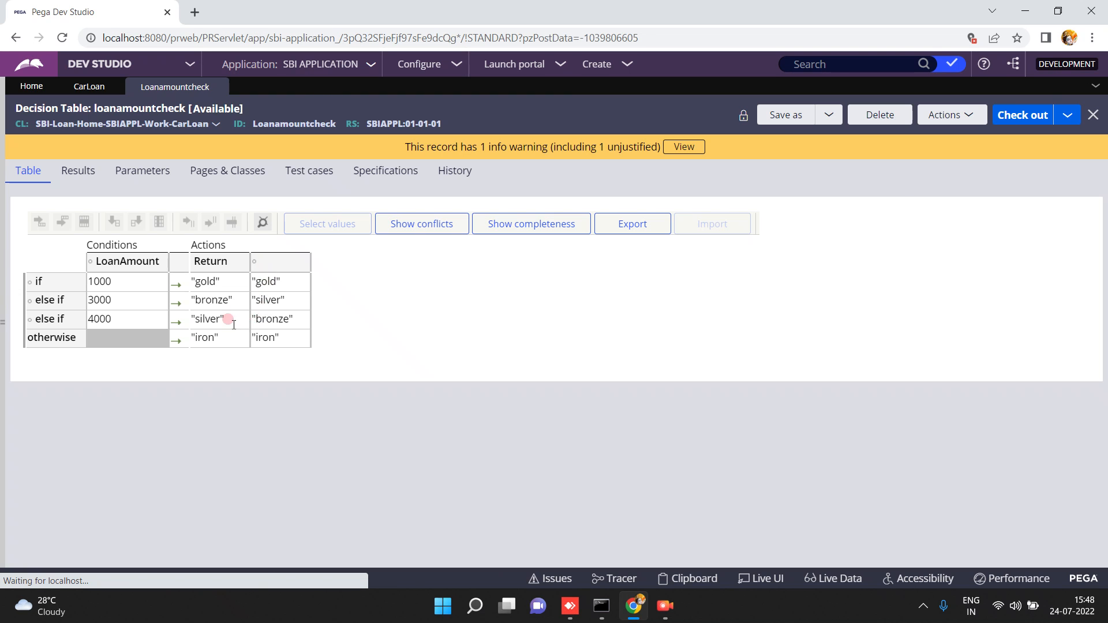
- View the property chooser of the unlabelled action column in the decision table, leaving it without changes
left_click(257, 319)
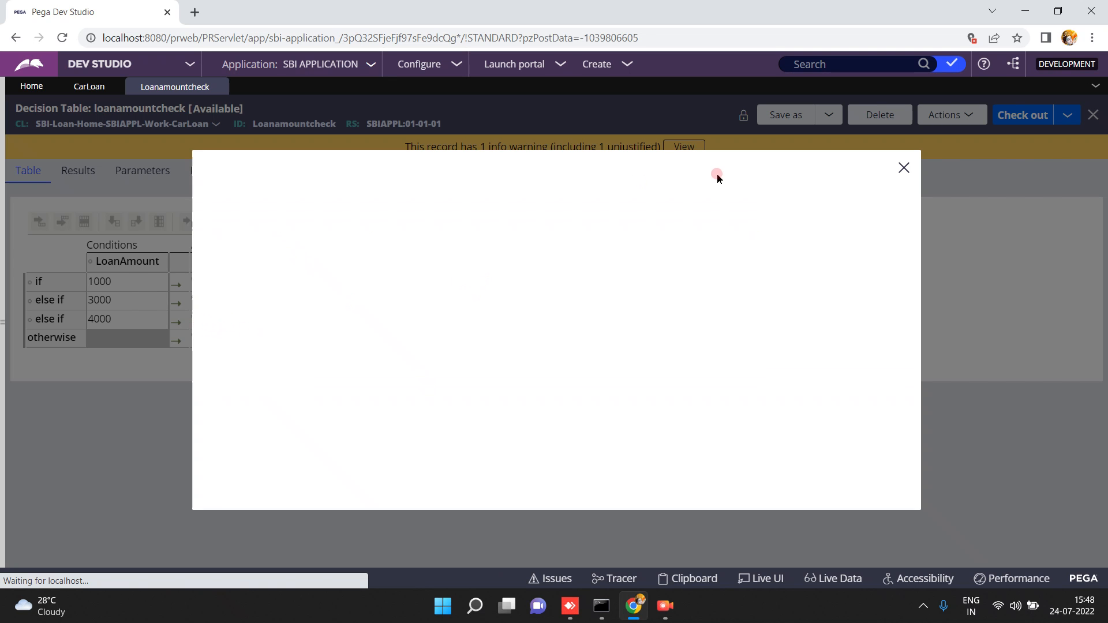
left_click(904, 167)
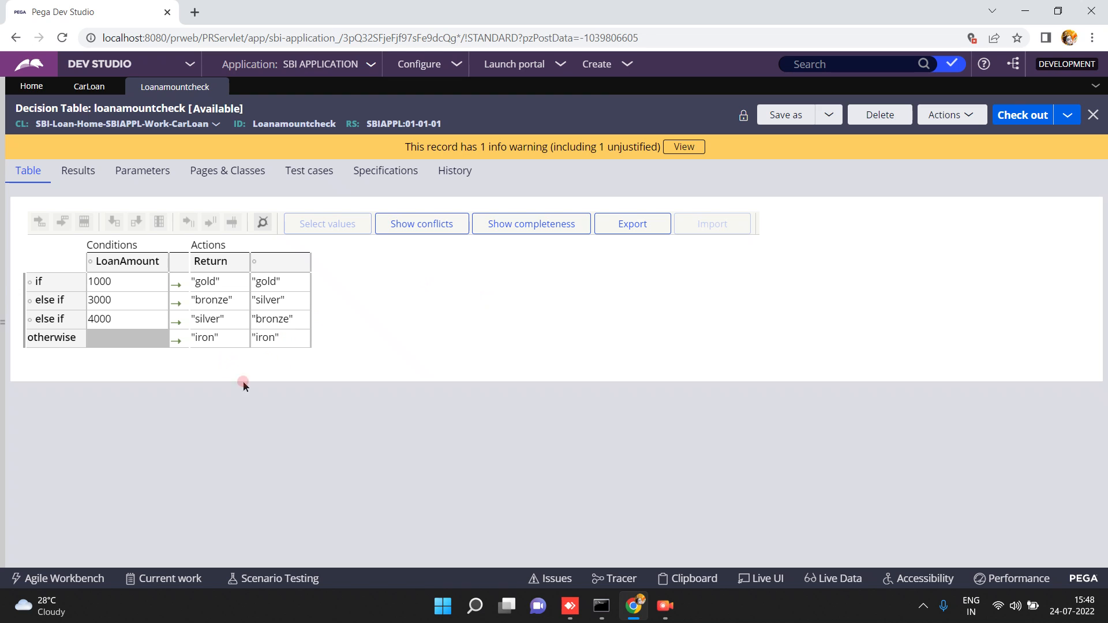
left_click(271, 261)
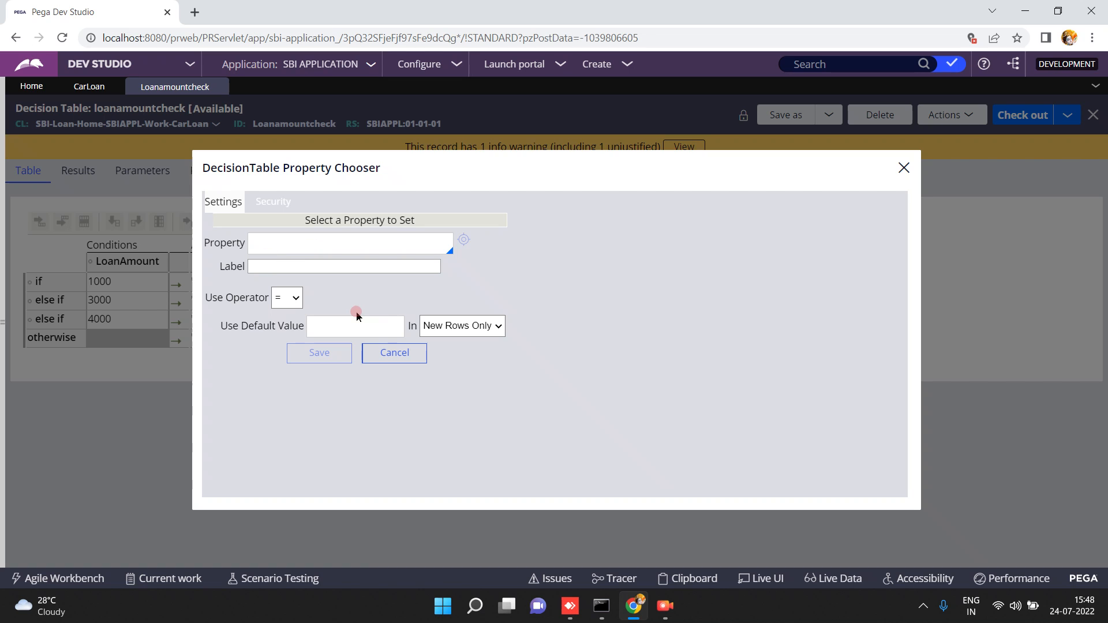
left_click(397, 355)
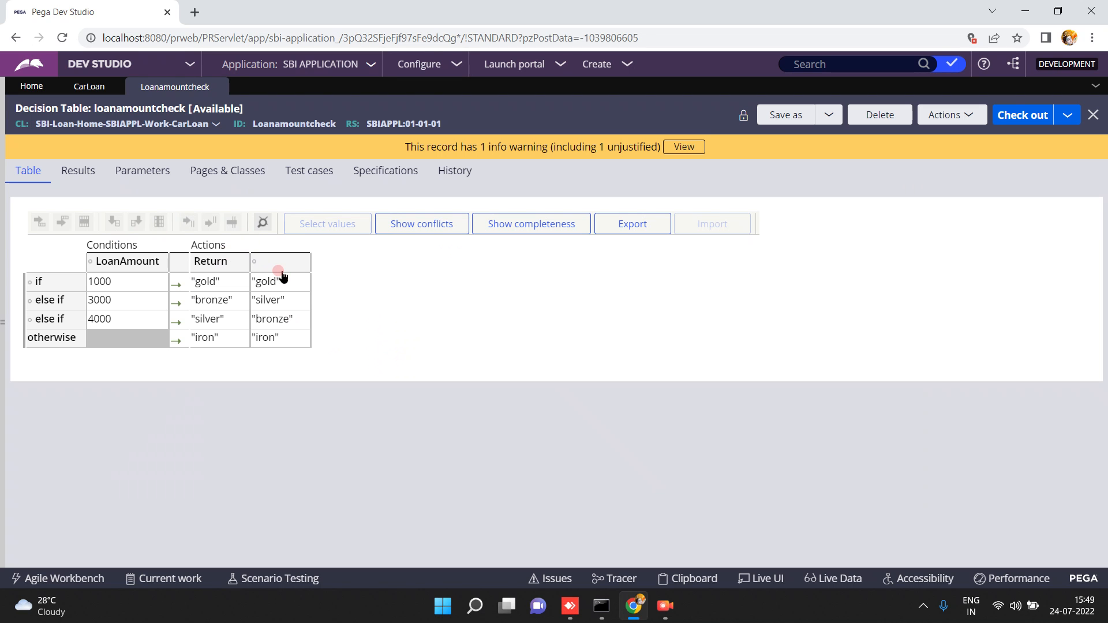
- Check out the decision table and view the settings of the unlabelled action column and the Return column
left_click(1023, 114)
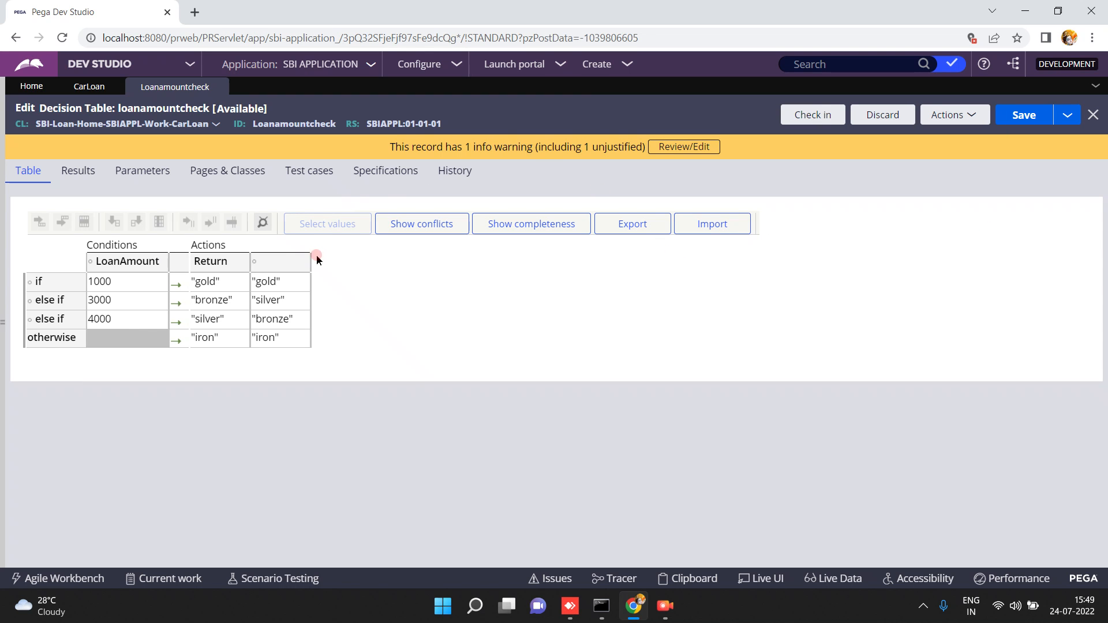
left_click(276, 266)
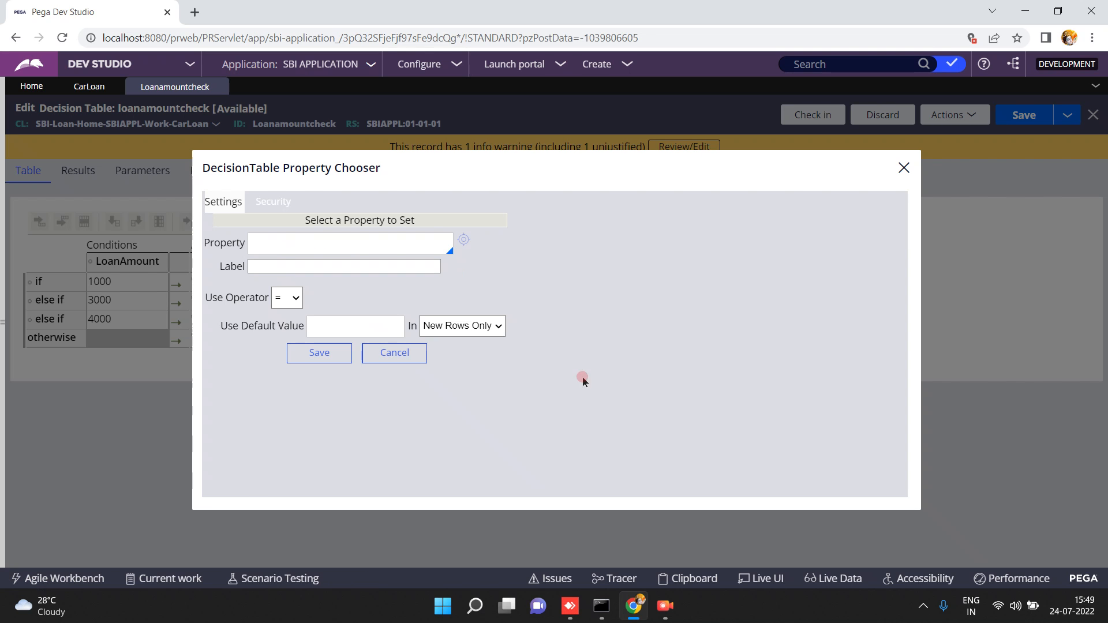
left_click(904, 168)
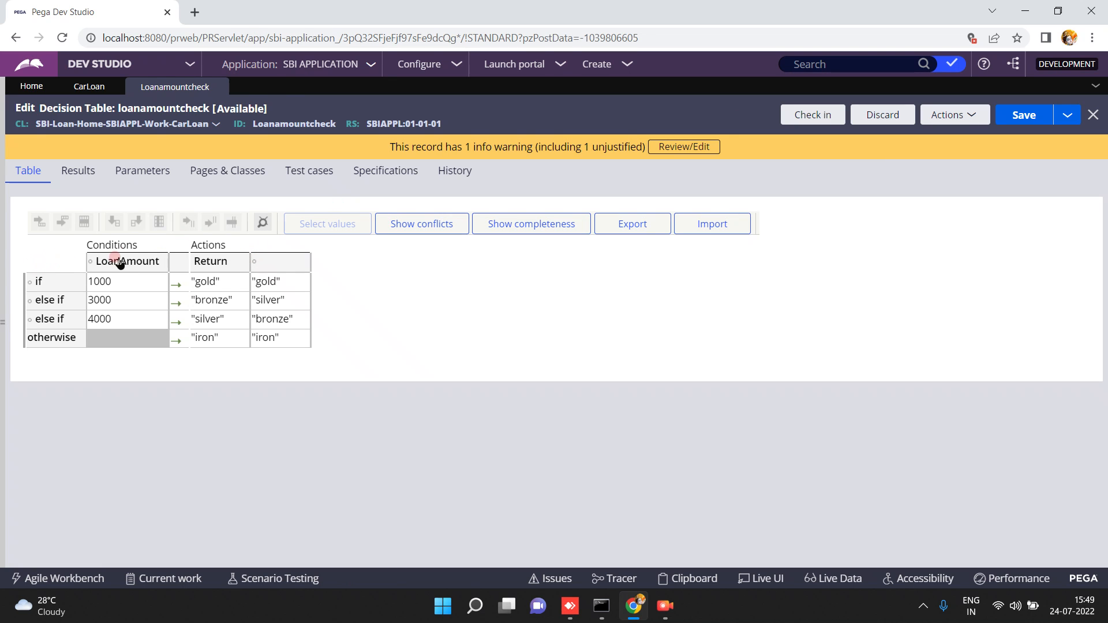
left_click(207, 260)
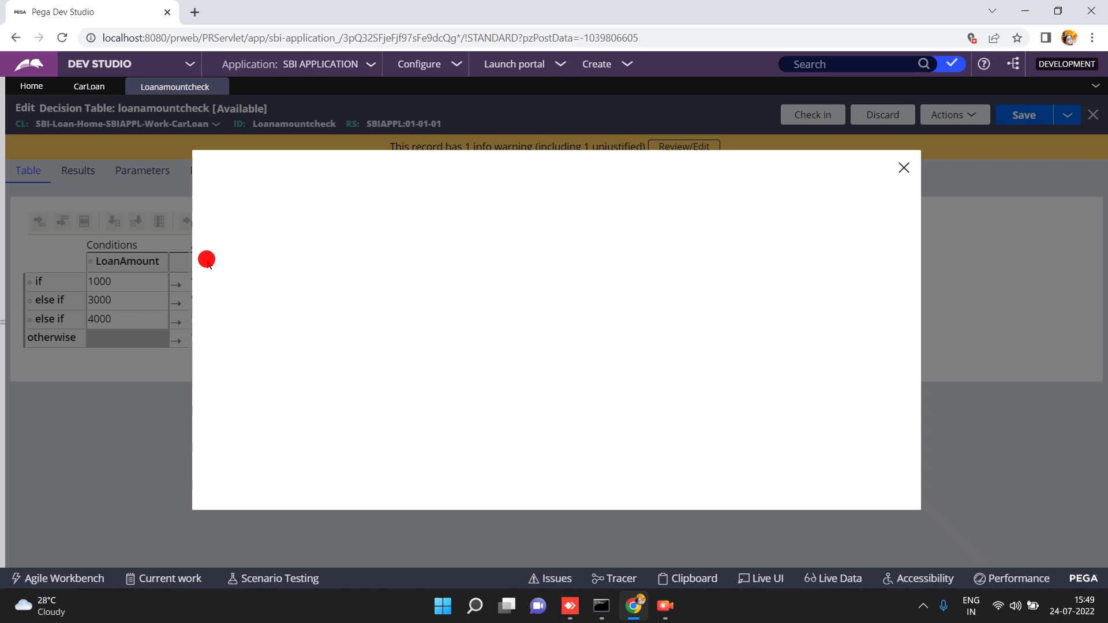
left_click(904, 170)
left_click(209, 331)
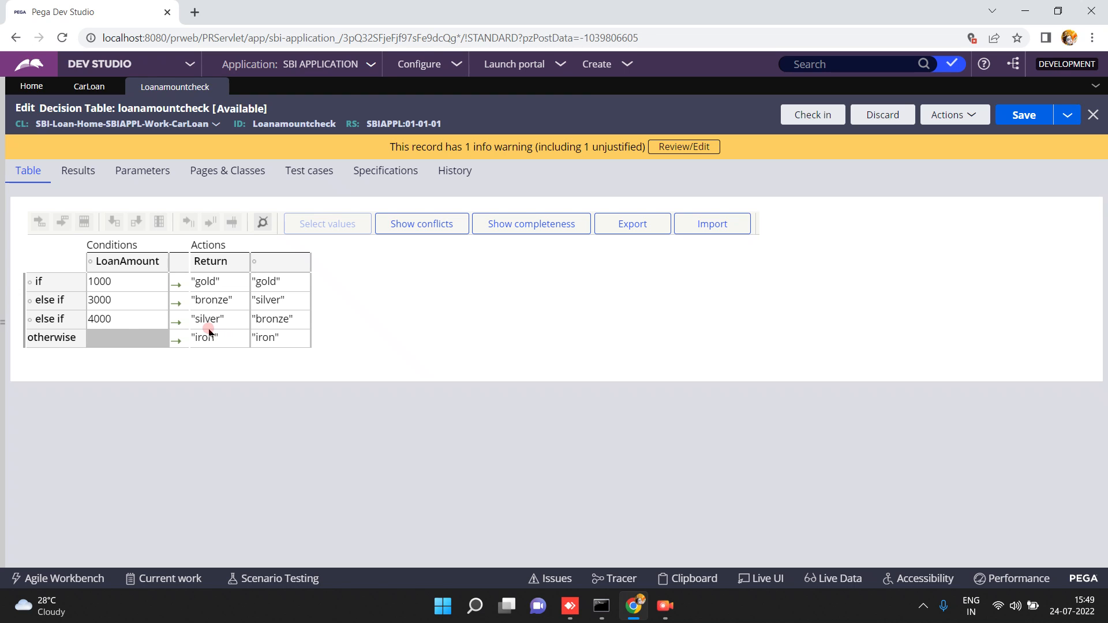
- Show the decision table's completeness and discard the check-out
left_click(510, 225)
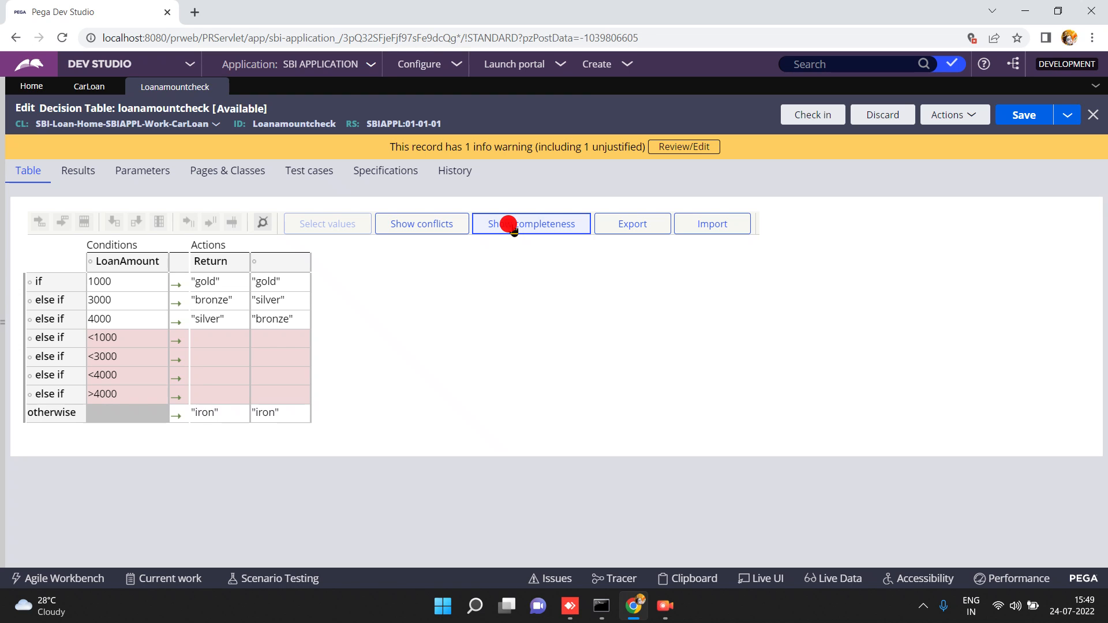
left_click(876, 118)
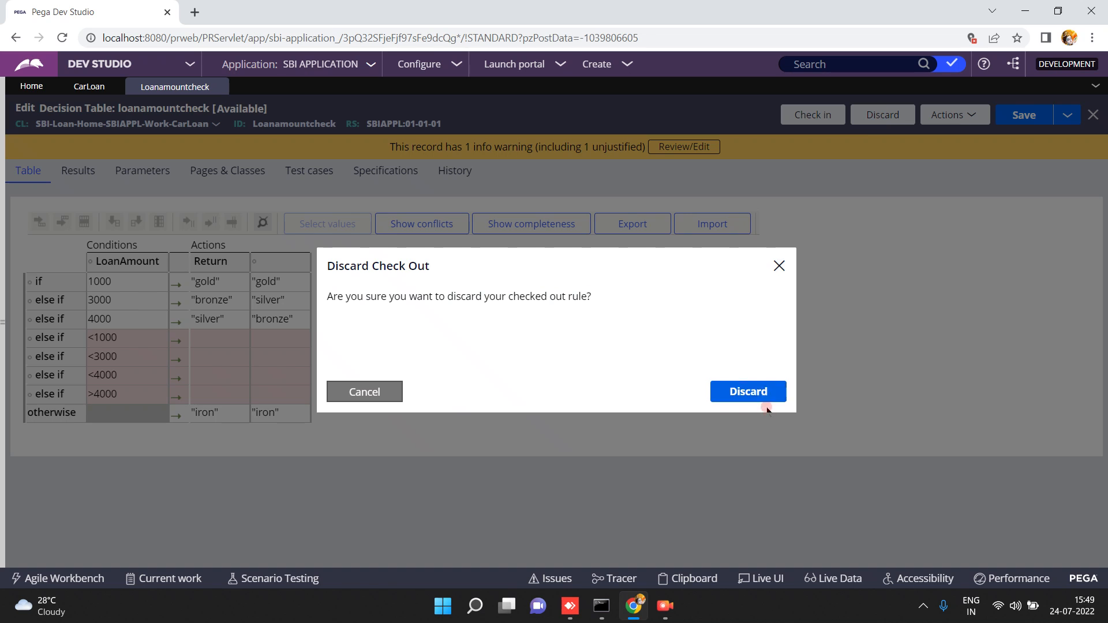
left_click(761, 390)
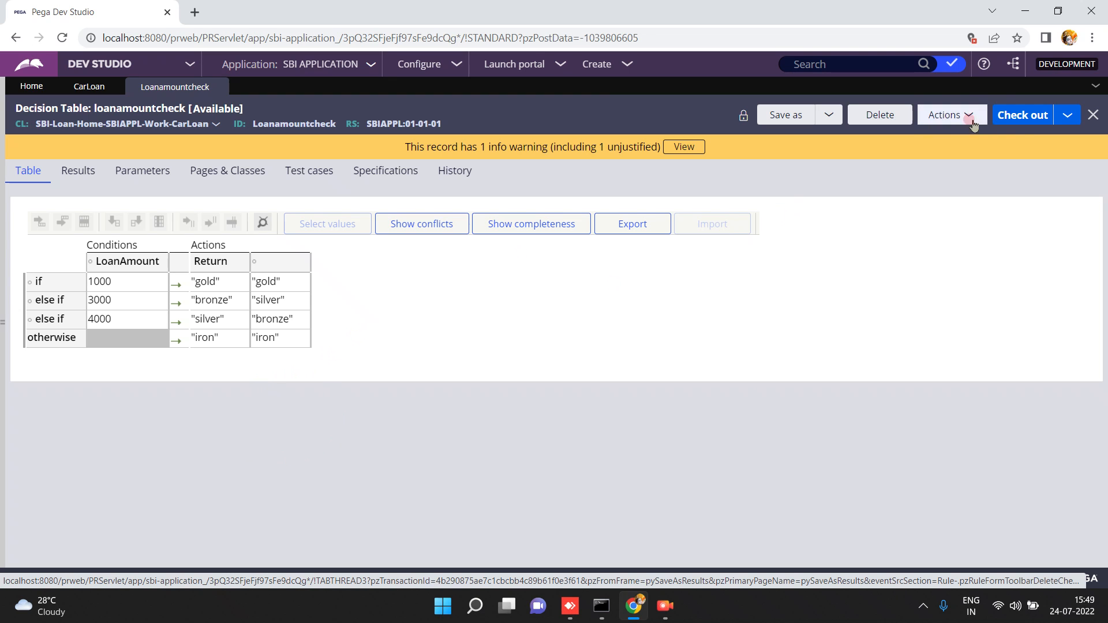
- Run the decision table with a LoanAmount of 2000 and compare the outcome with the table rows
left_click(953, 117)
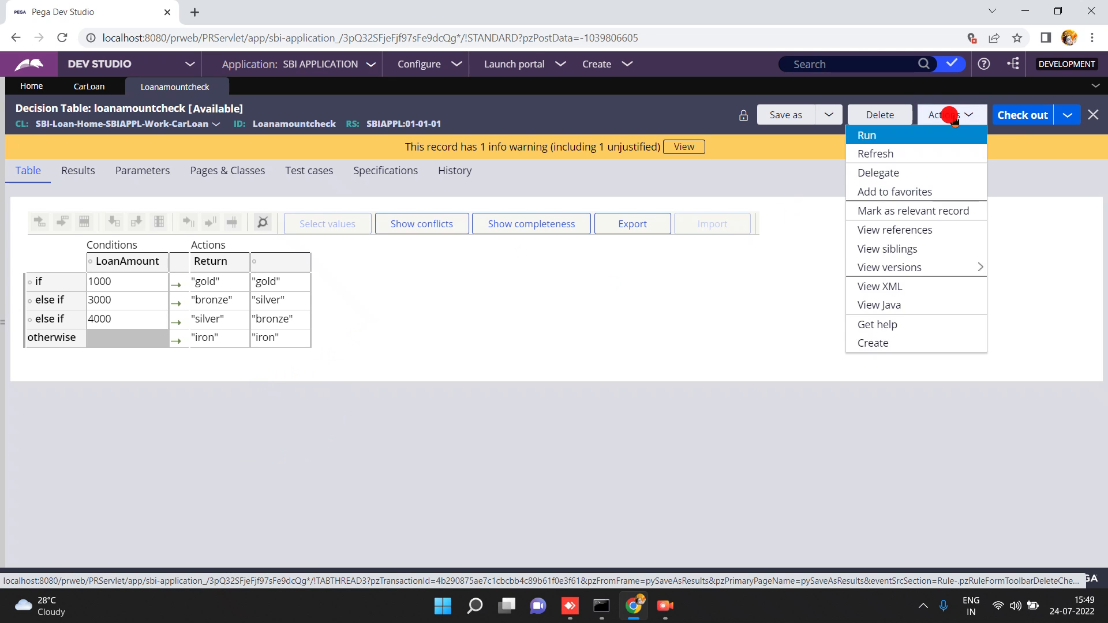
left_click(889, 137)
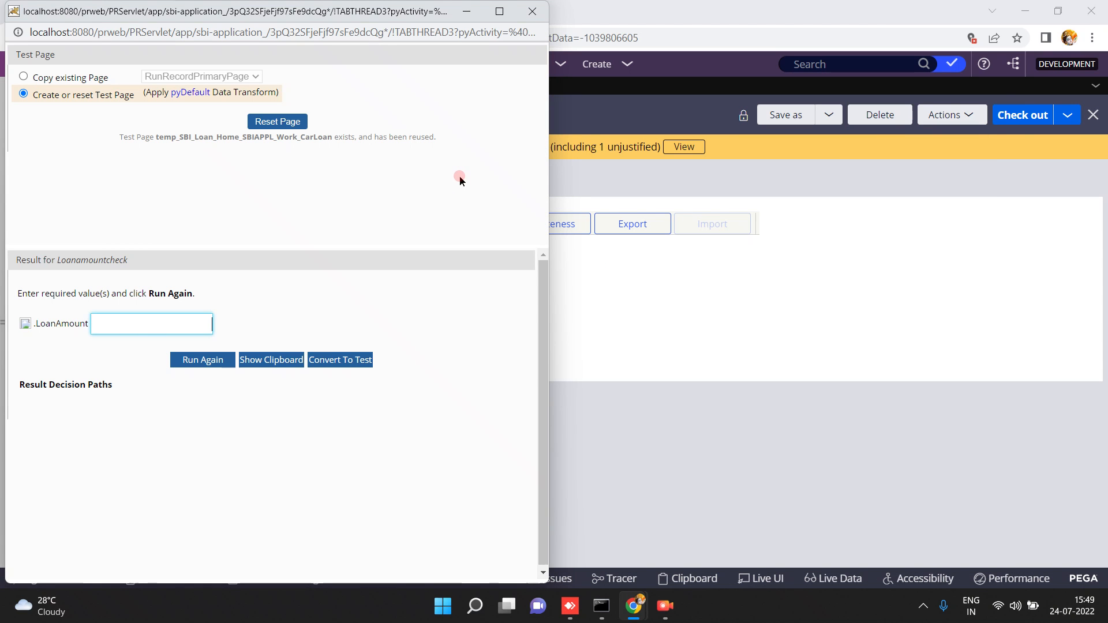
left_click(119, 322)
type("2000")
left_click(191, 363)
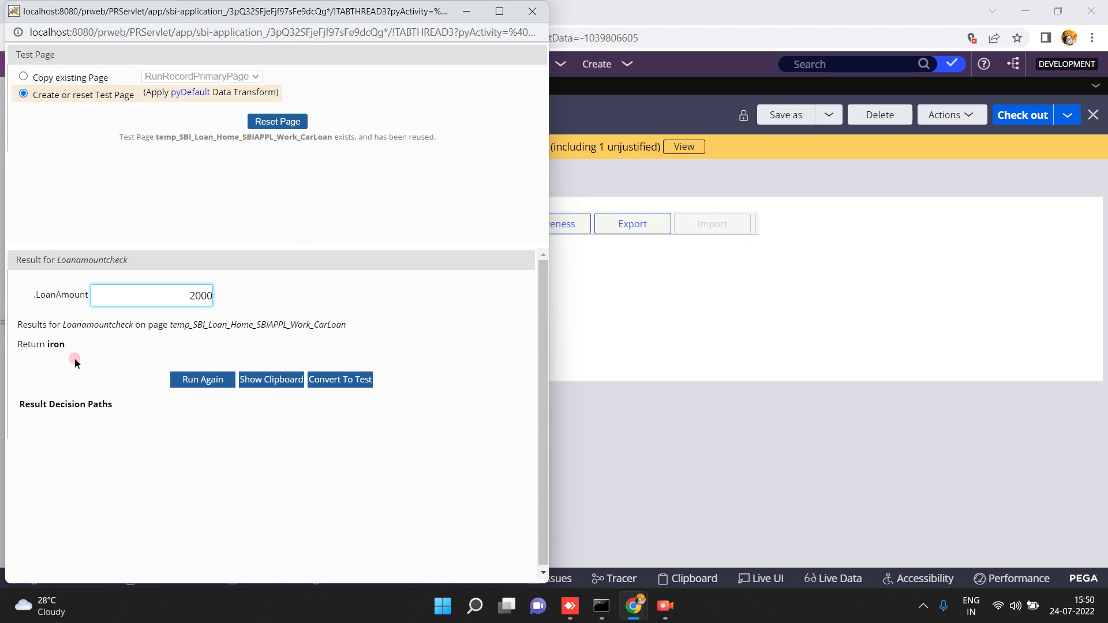
left_click(617, 331)
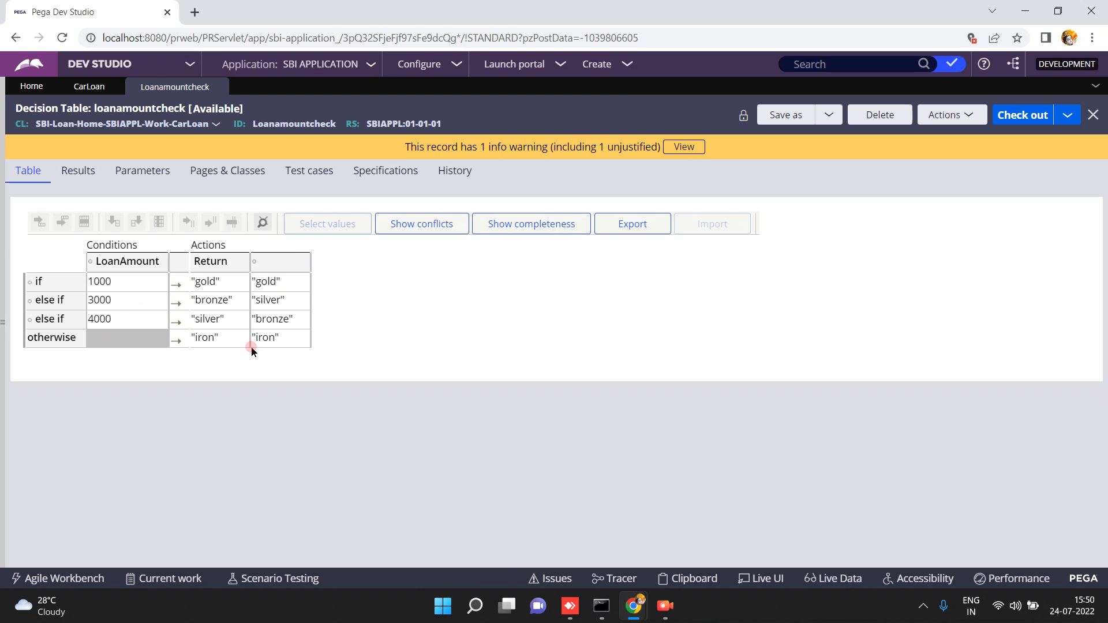
- Rerun the decision table test with a LoanAmount of 3000 and compare the outcome with the table rows
mouse_move(633, 606)
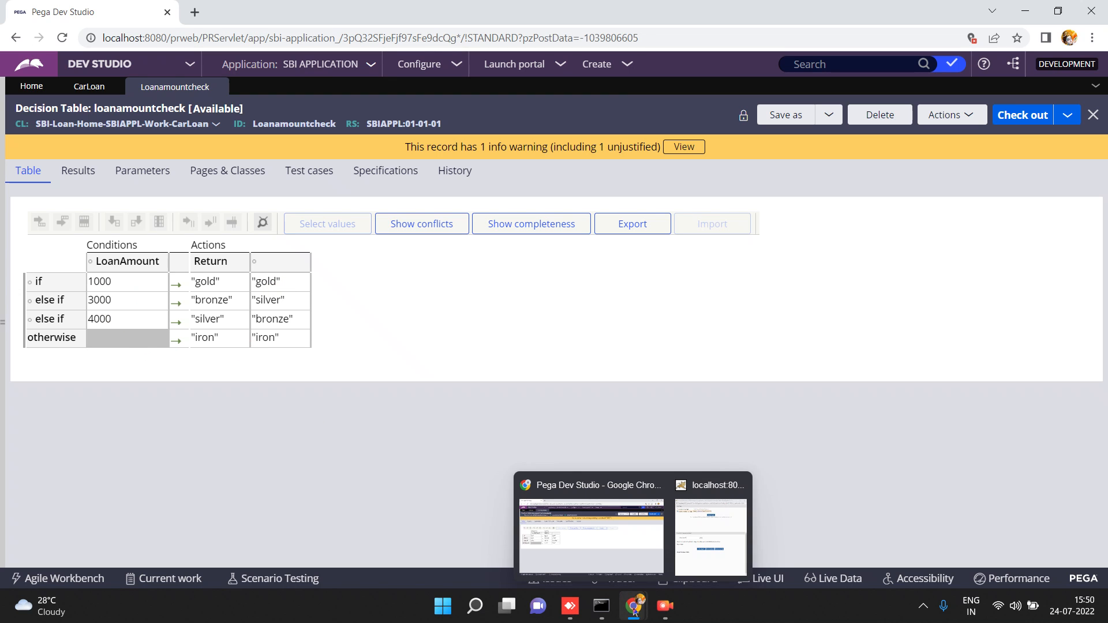
left_click(707, 555)
left_click(175, 289)
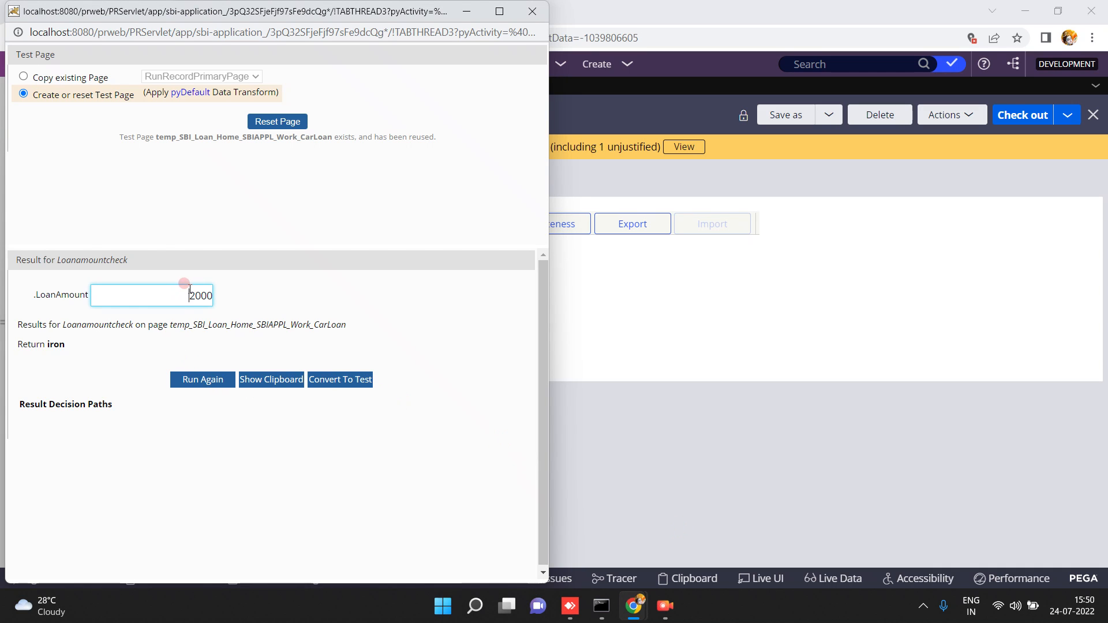
left_click(190, 289)
key("BackSpace")
type("3")
left_click(209, 384)
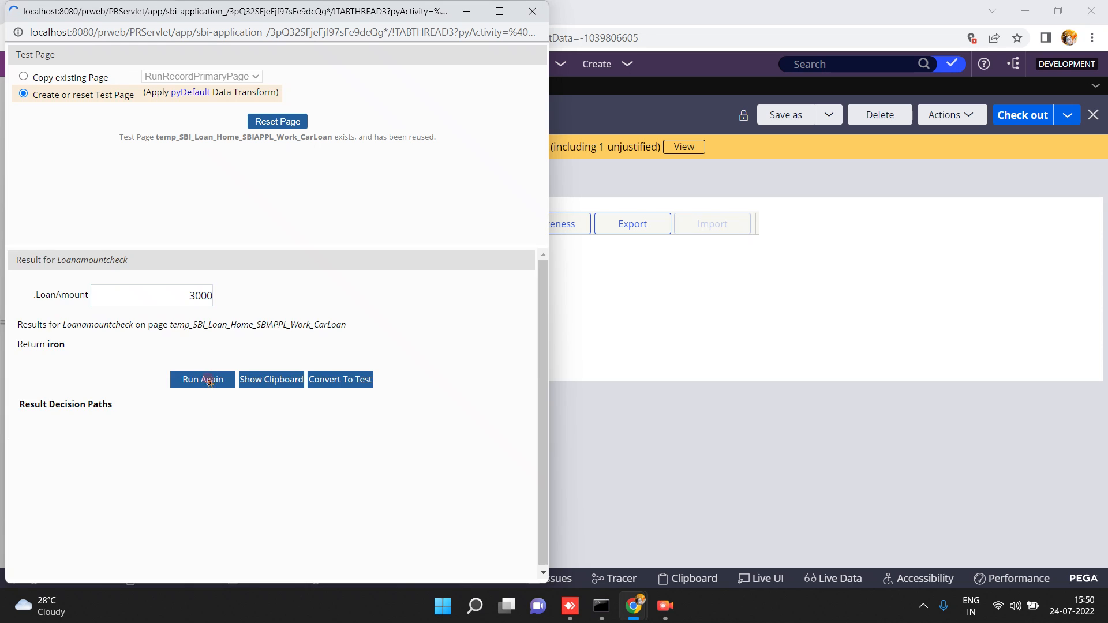
left_click(826, 398)
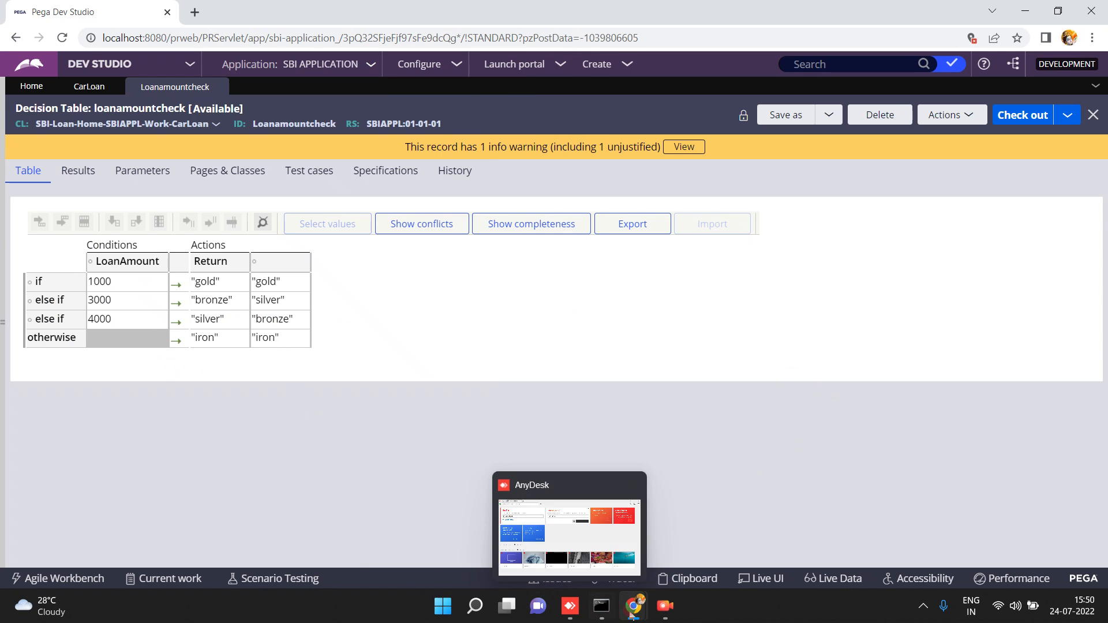
mouse_move(633, 606)
left_click(715, 560)
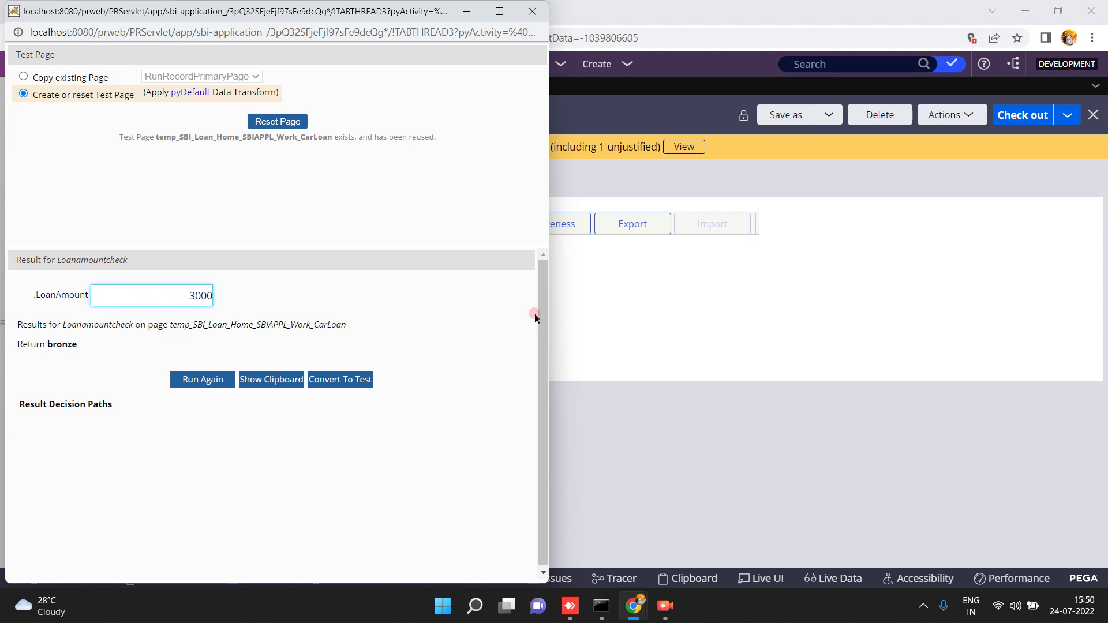
left_click(722, 337)
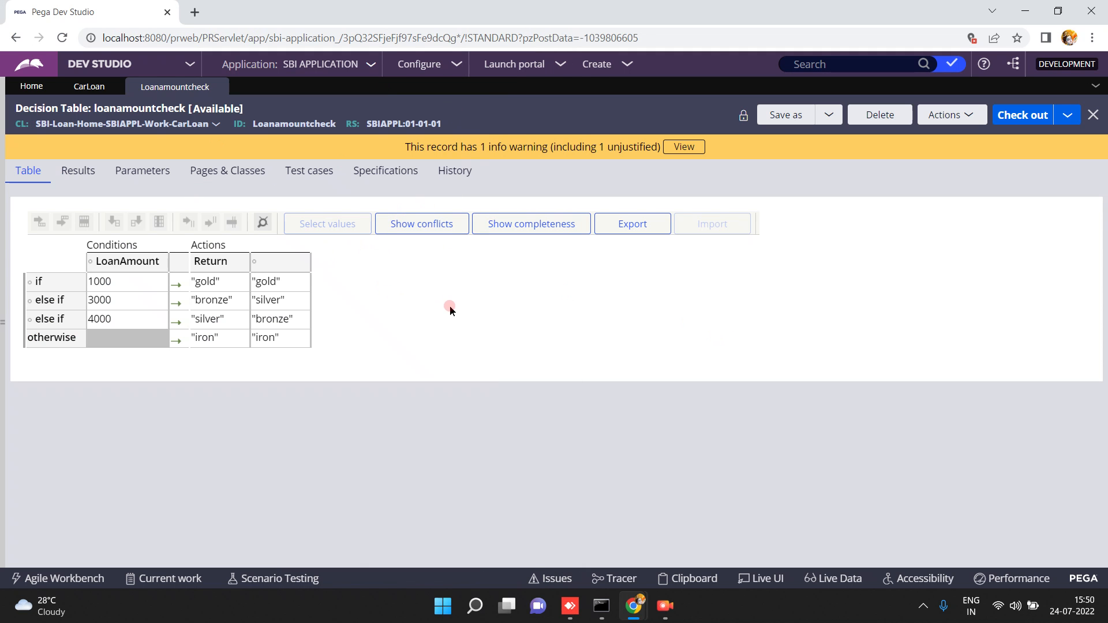
- Convert the test run with LoanAmount 3000 to a test case and add LoanAmount to the parameters in its description
mouse_move(634, 606)
left_click(702, 569)
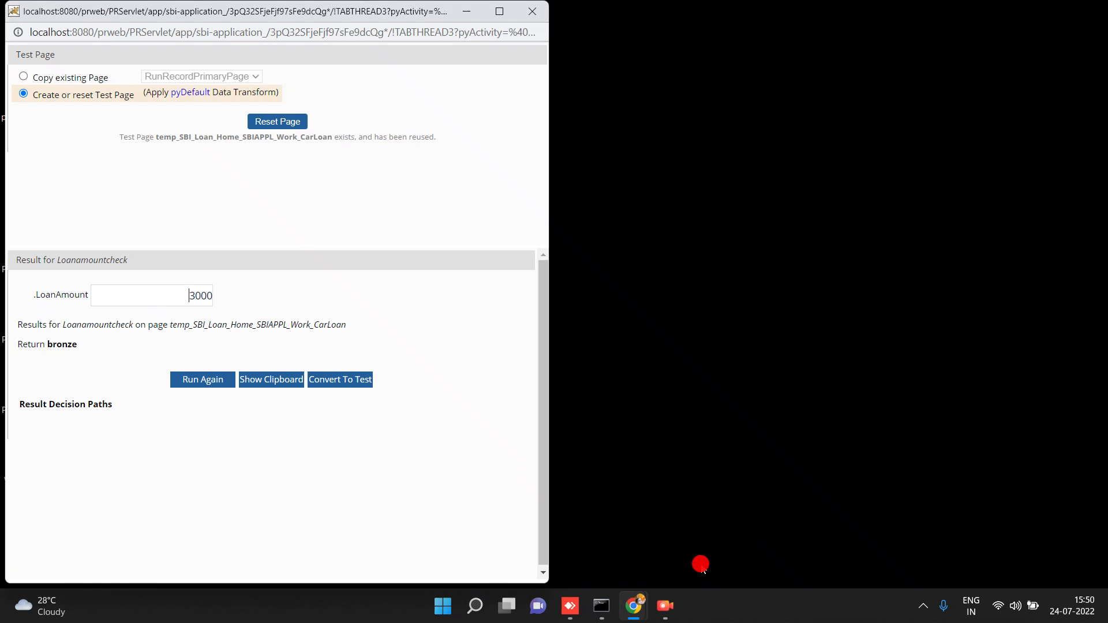
left_click(340, 380)
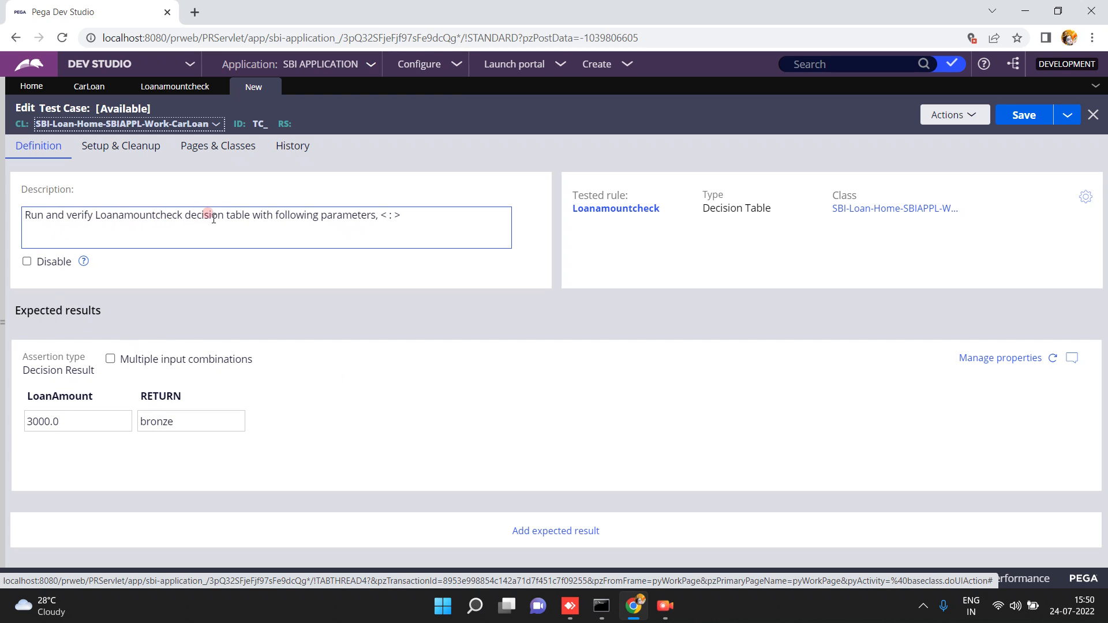
left_click(388, 209)
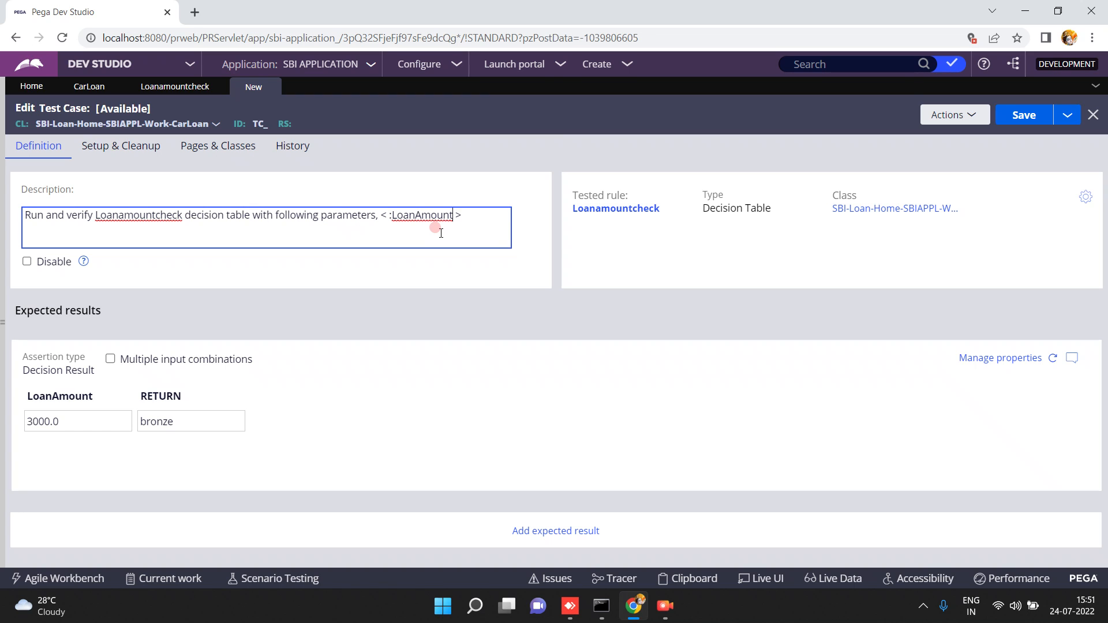
left_click(642, 268)
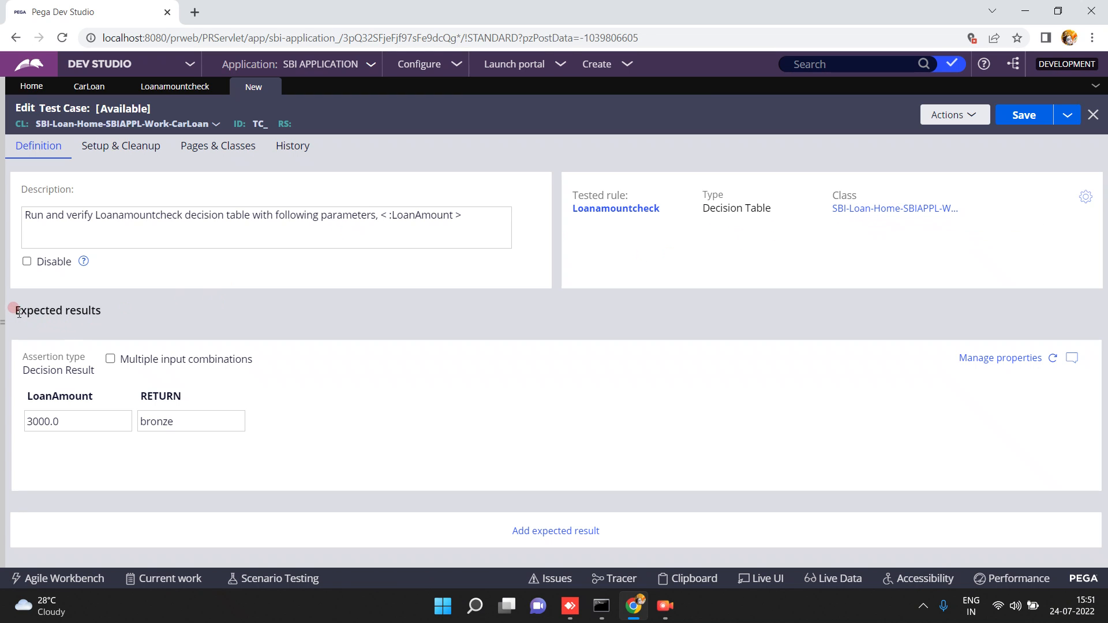
- Enable multiple input combinations for the Decision Result assertion and add a second row to the expected results
left_click_drag(19, 312, 114, 315)
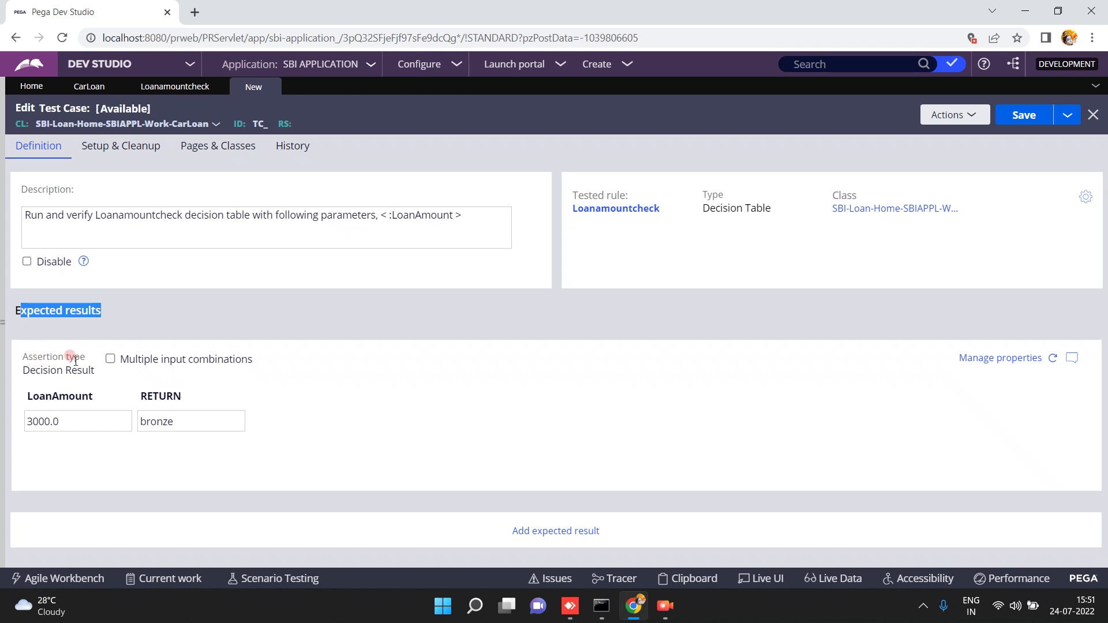
triple_click(32, 369)
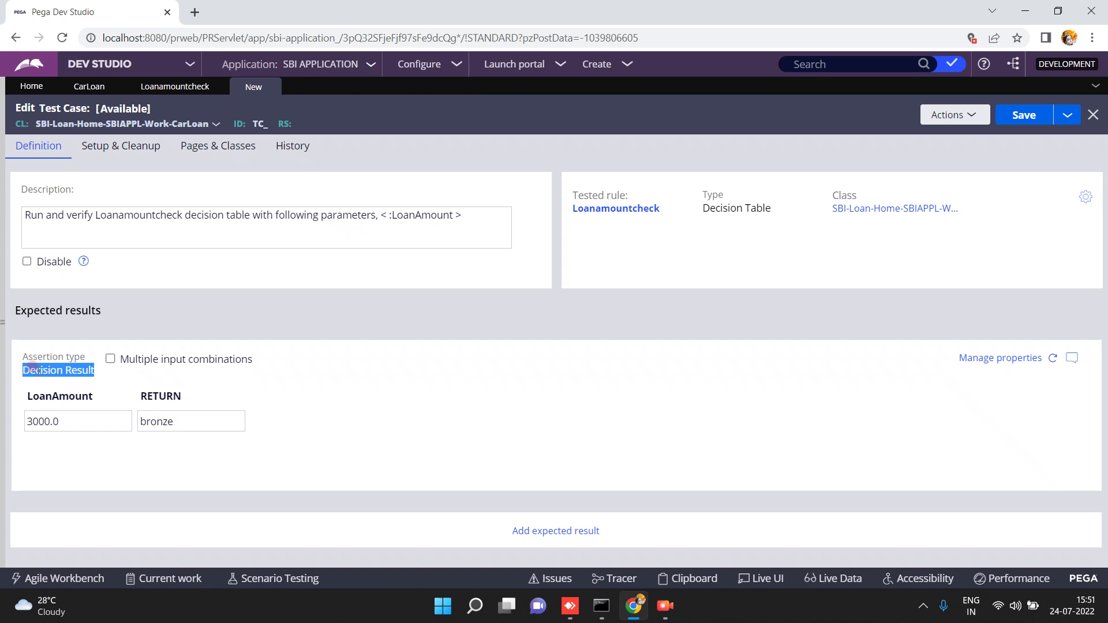
left_click(111, 360)
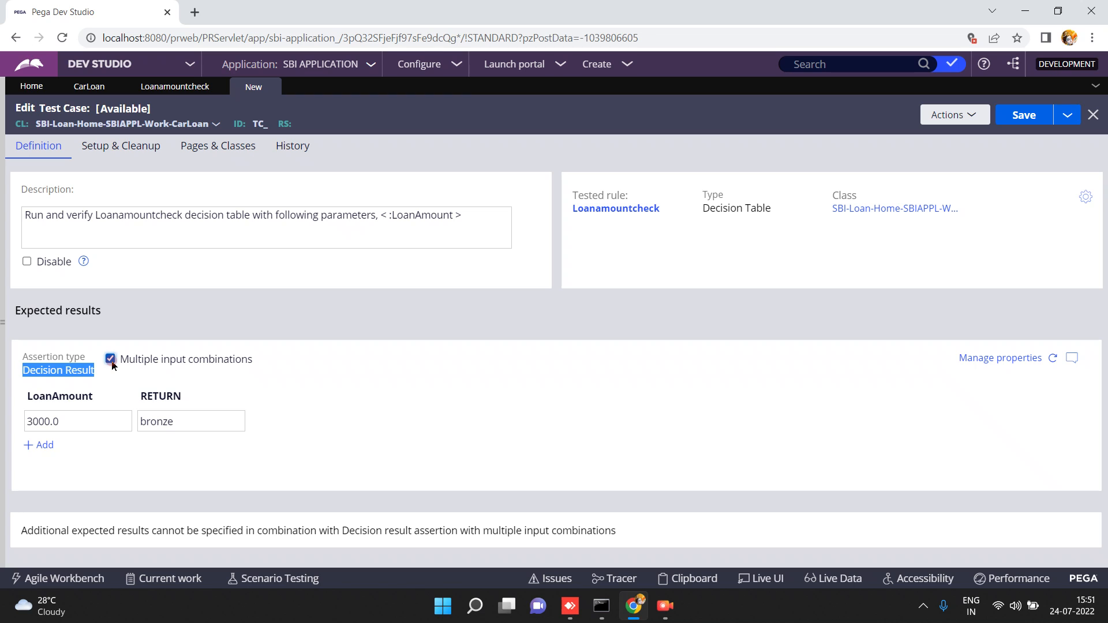
left_click(41, 446)
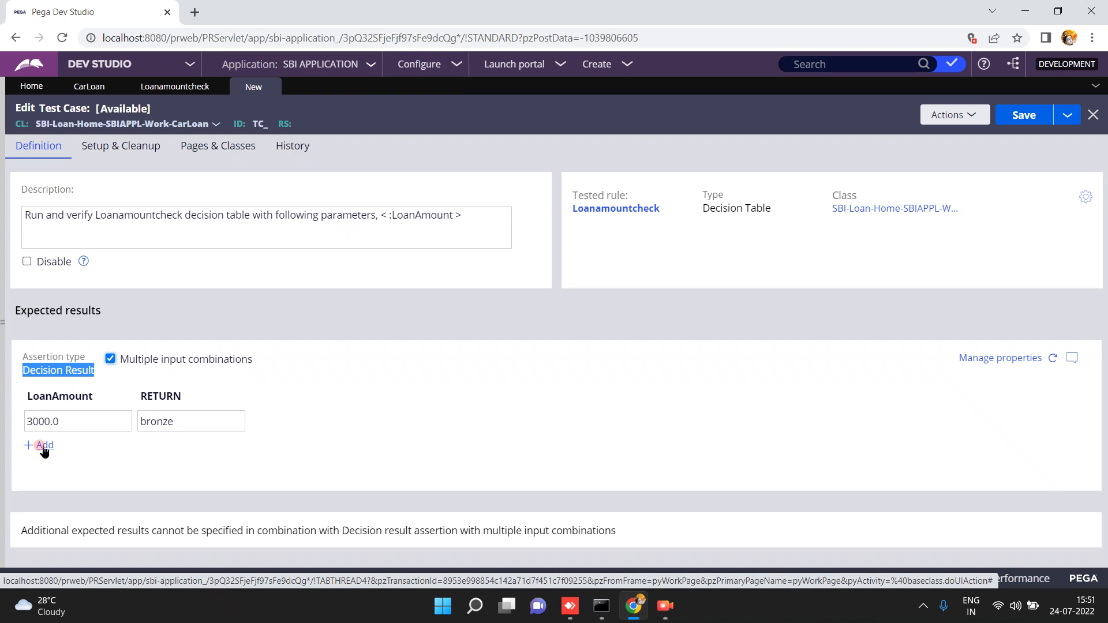
left_click(44, 447)
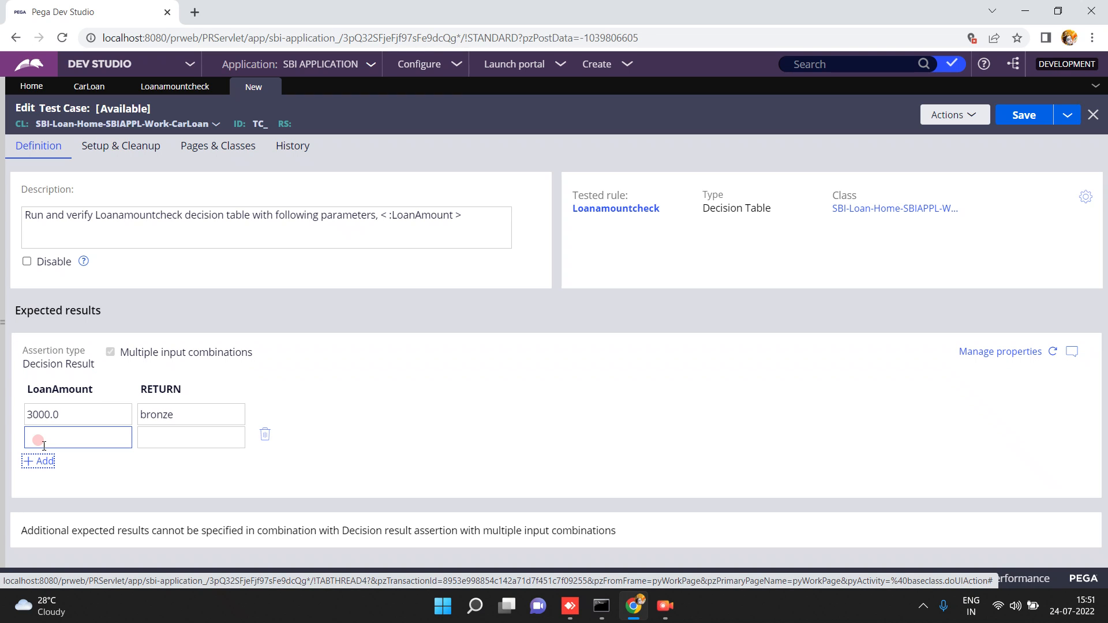
- Fill the second expected results row with LoanAmount 2000 and RETURN silver
left_click(46, 437)
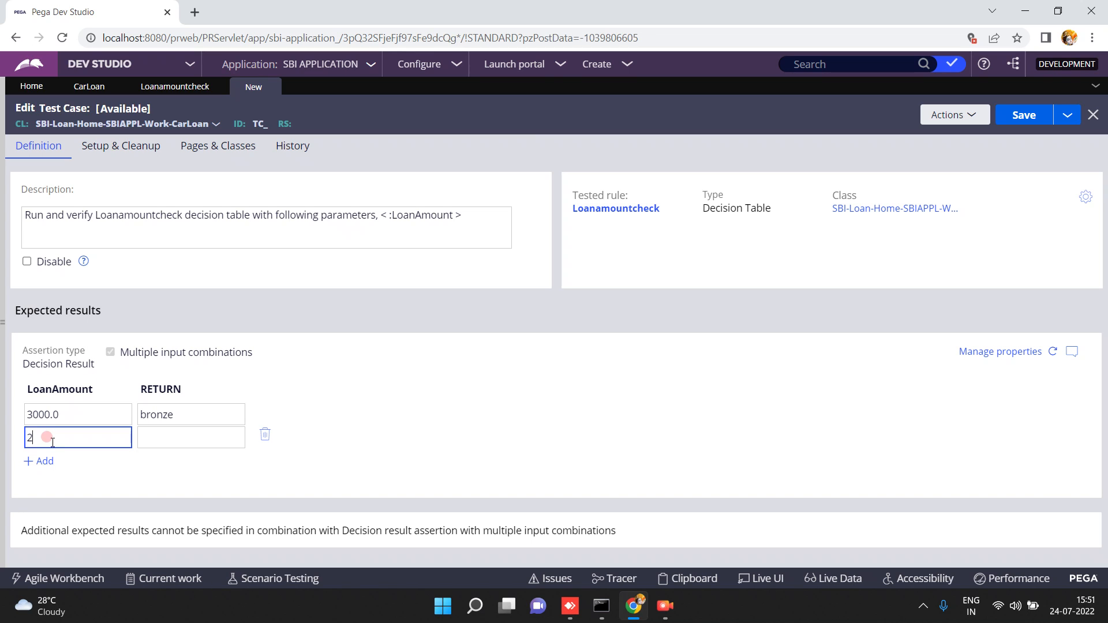
type("2000")
key("Tab")
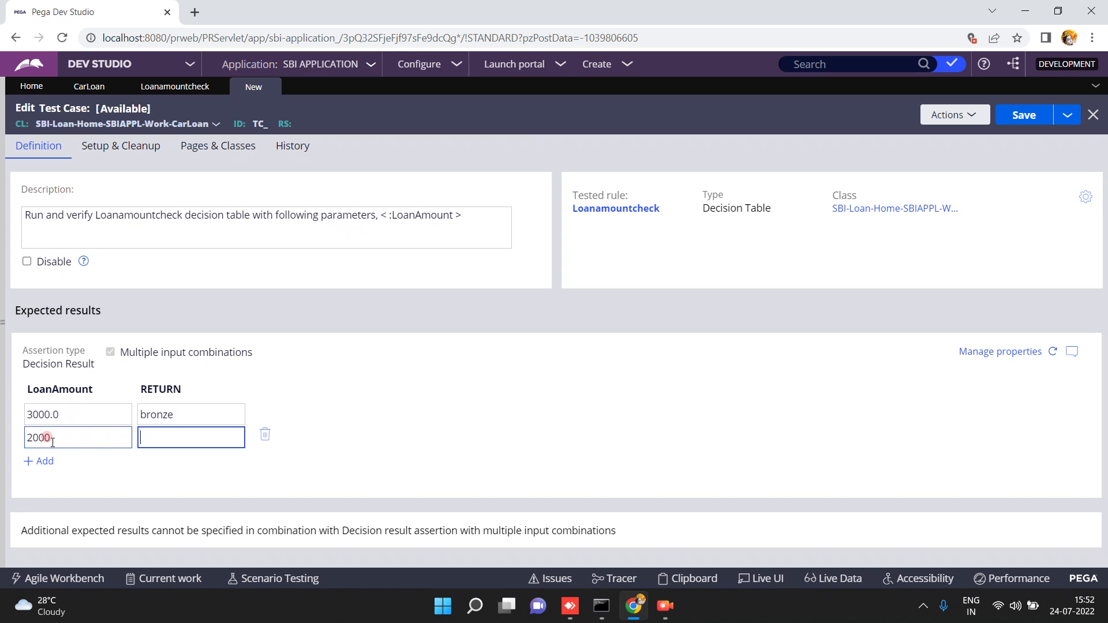
left_click(152, 439)
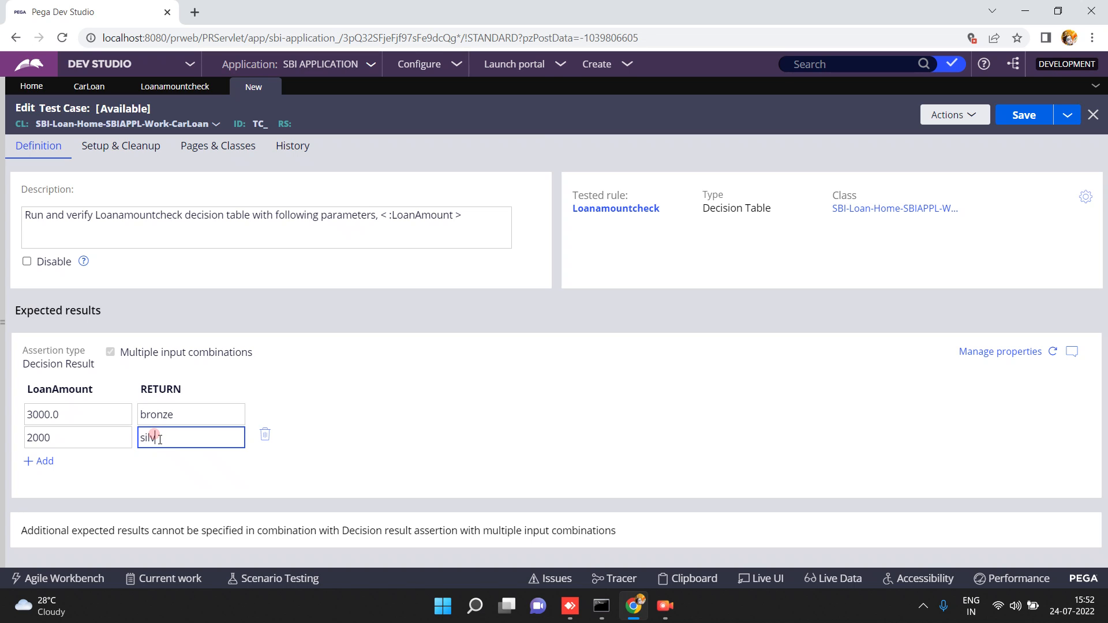
left_click(227, 484)
left_click(84, 366)
left_click(170, 538)
- Inspect the properties managed for the Decision Result assertion, then close the list
left_click(997, 353)
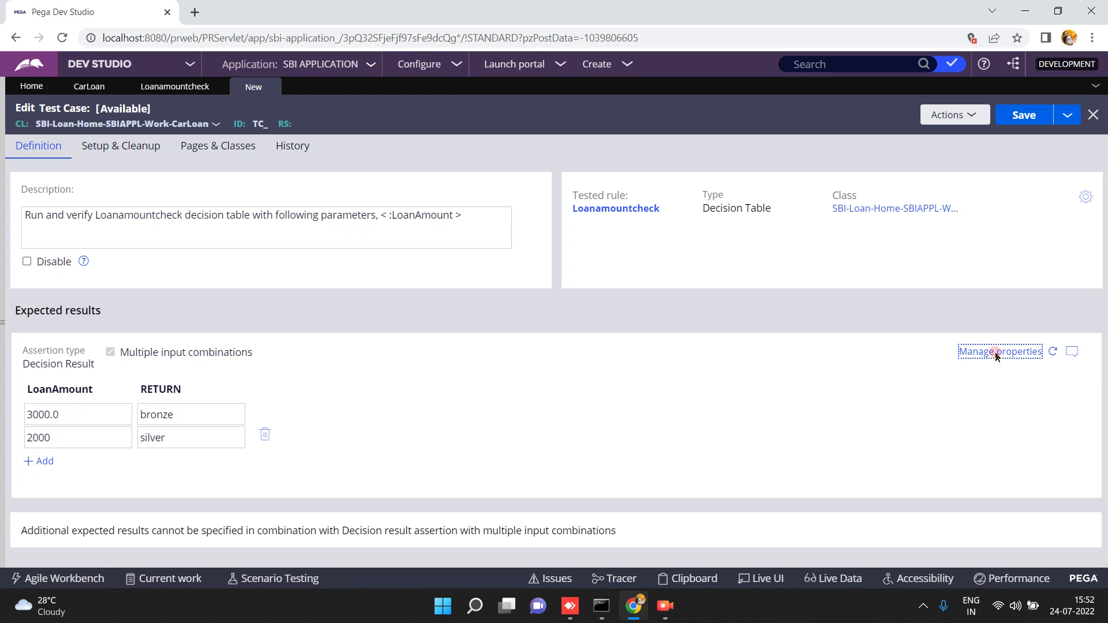
left_click(883, 400)
left_click(887, 425)
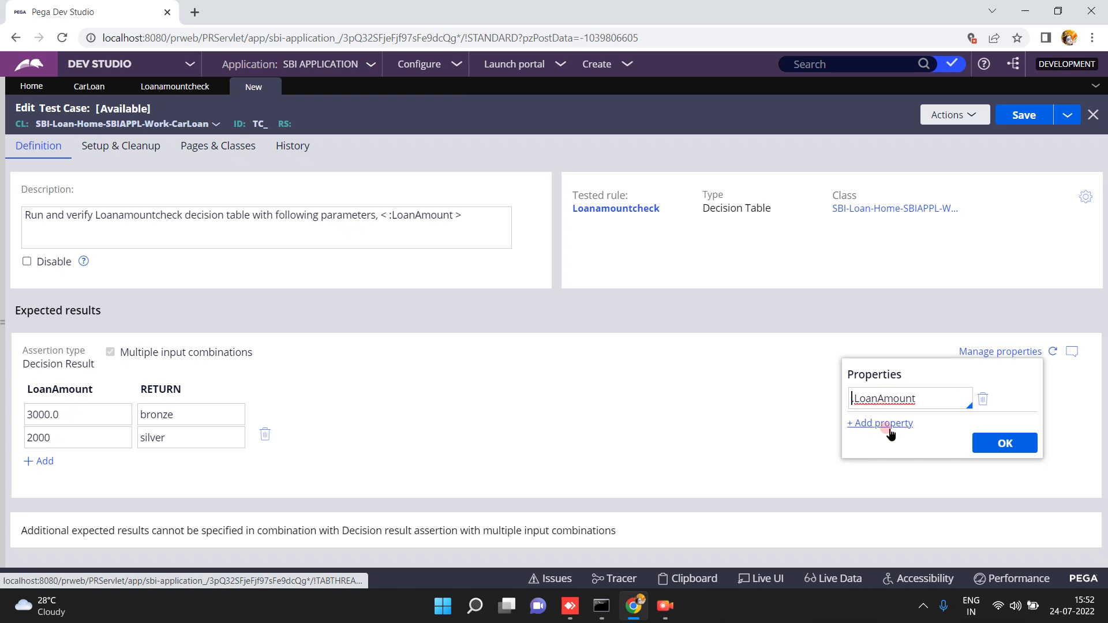
left_click(1001, 443)
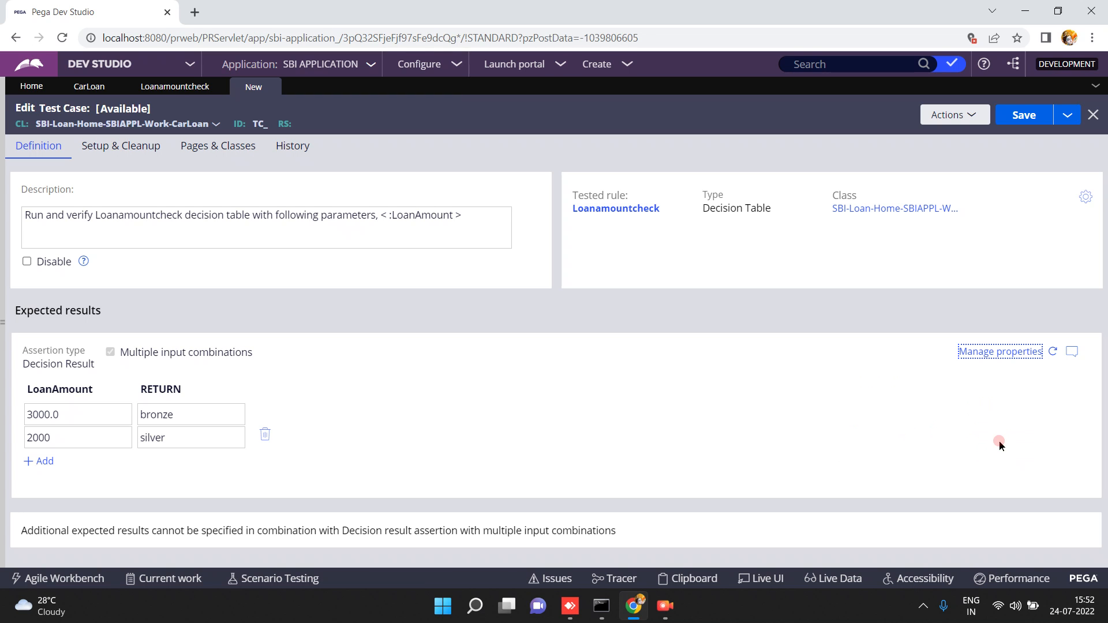
- Examine the test case's setup options for before rule execution and simulation, then collapse their subsections
left_click(107, 143)
left_click(93, 233)
left_click(77, 341)
left_click(69, 263)
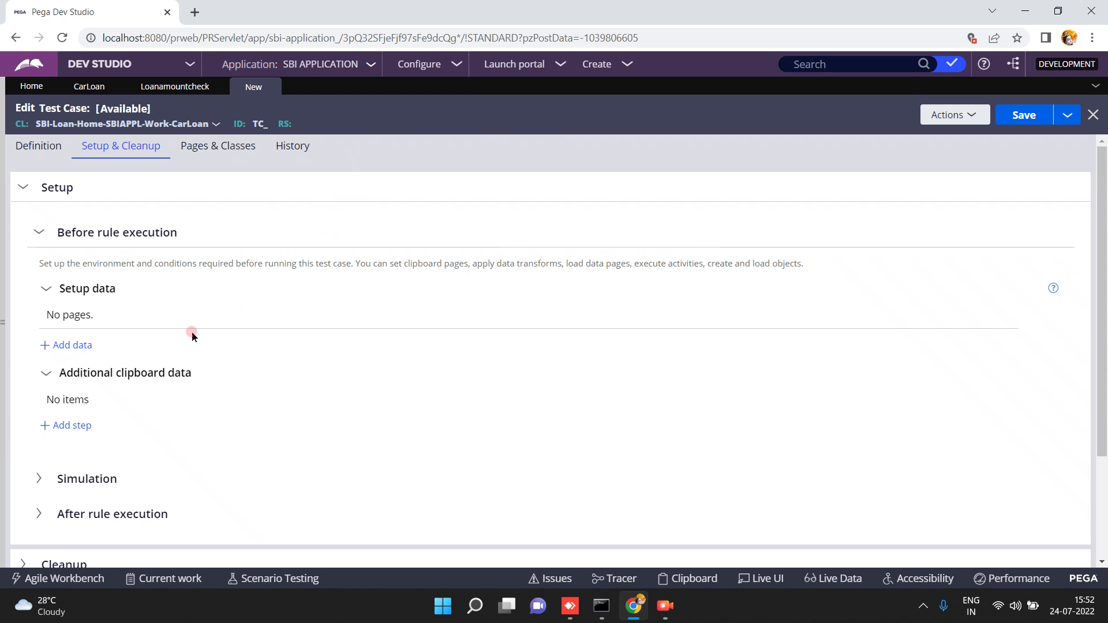
left_click(47, 293)
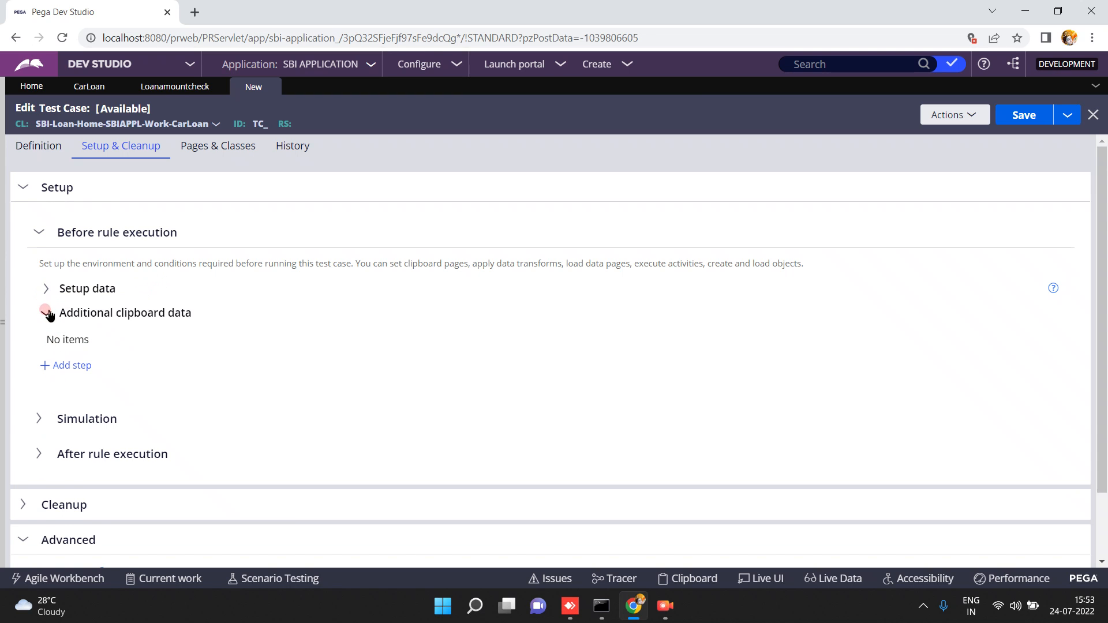
left_click(46, 313)
left_click(39, 362)
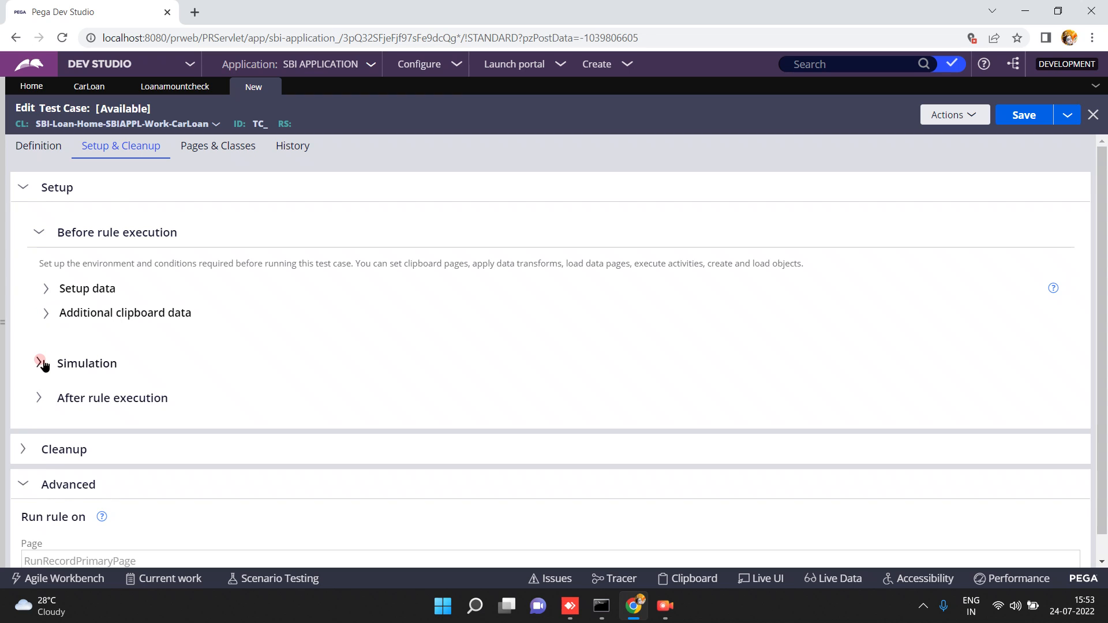
left_click(40, 362)
- Add a blank step under After rule execution and view its available step types
left_click(37, 403)
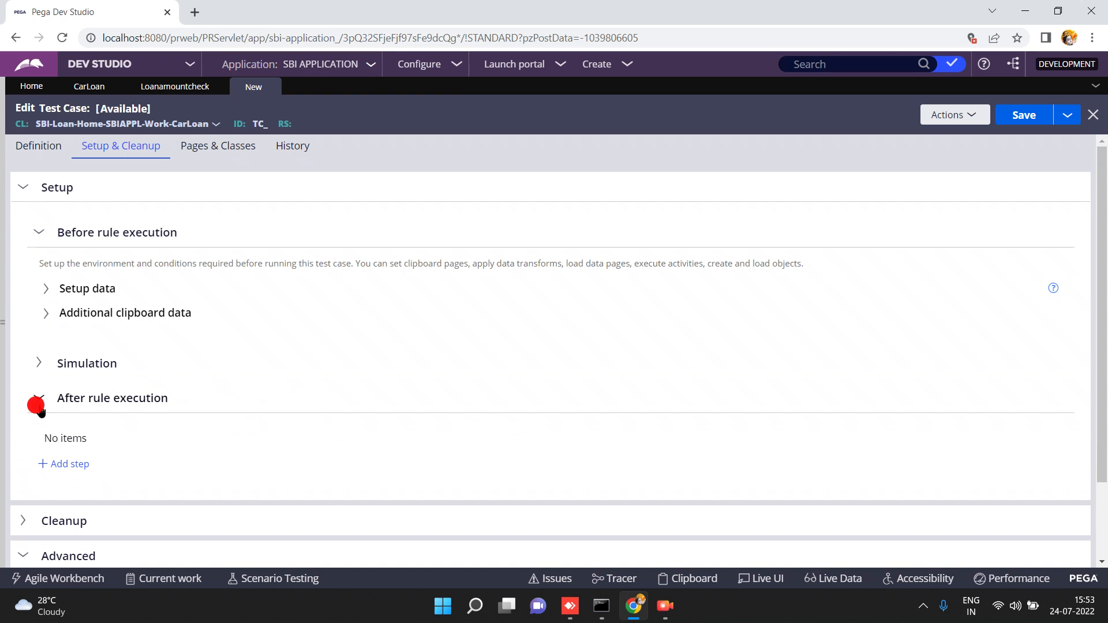
left_click(52, 464)
left_click(56, 469)
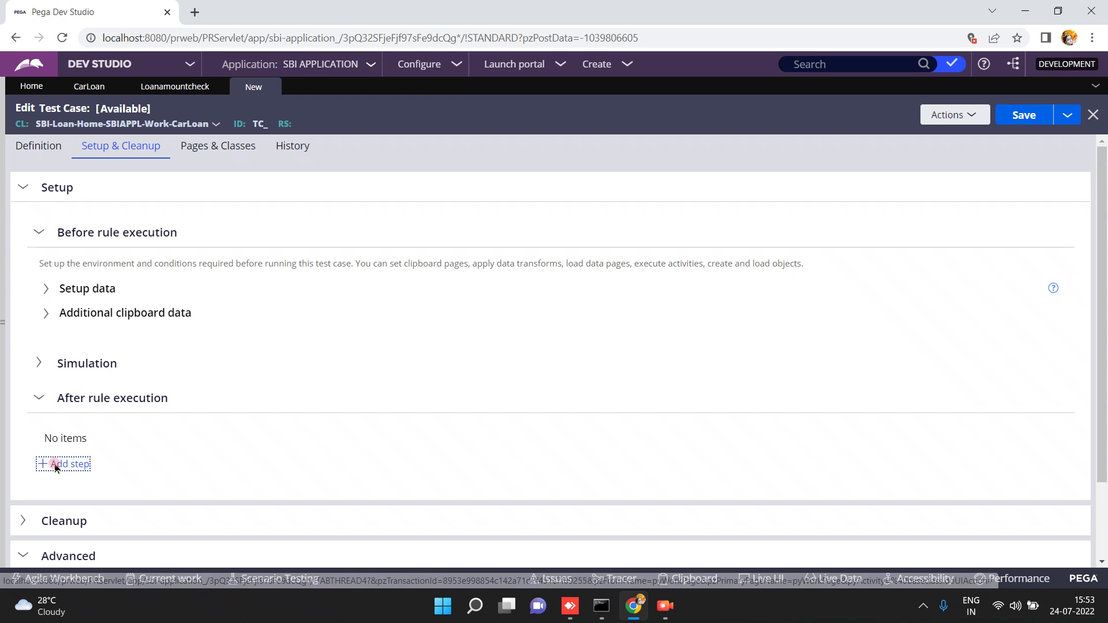
left_click(57, 466)
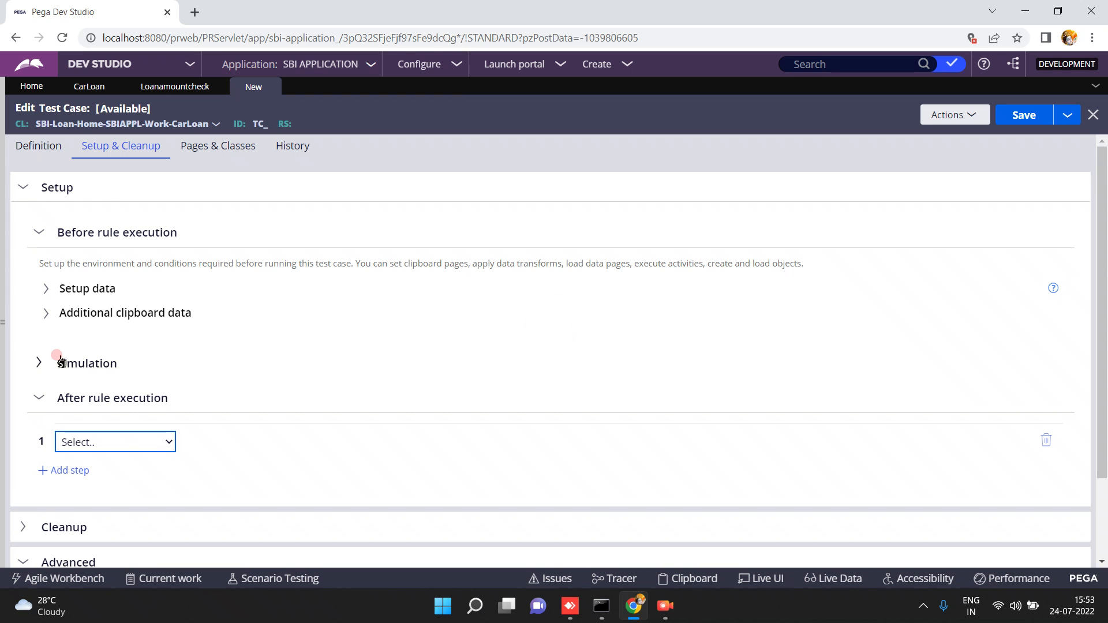
left_click(79, 442)
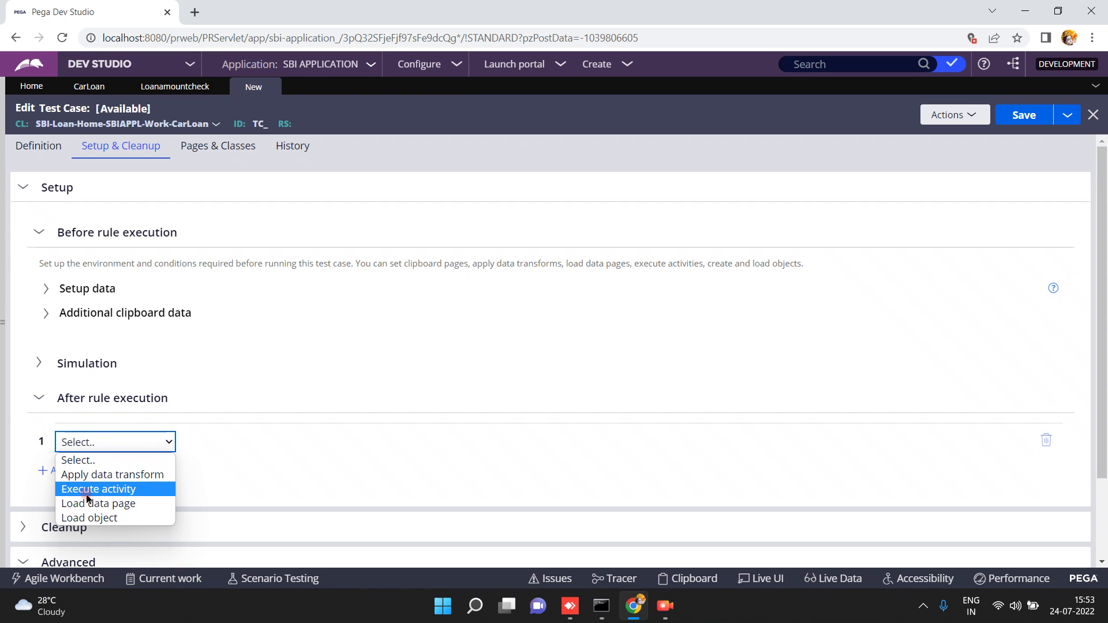
left_click(274, 447)
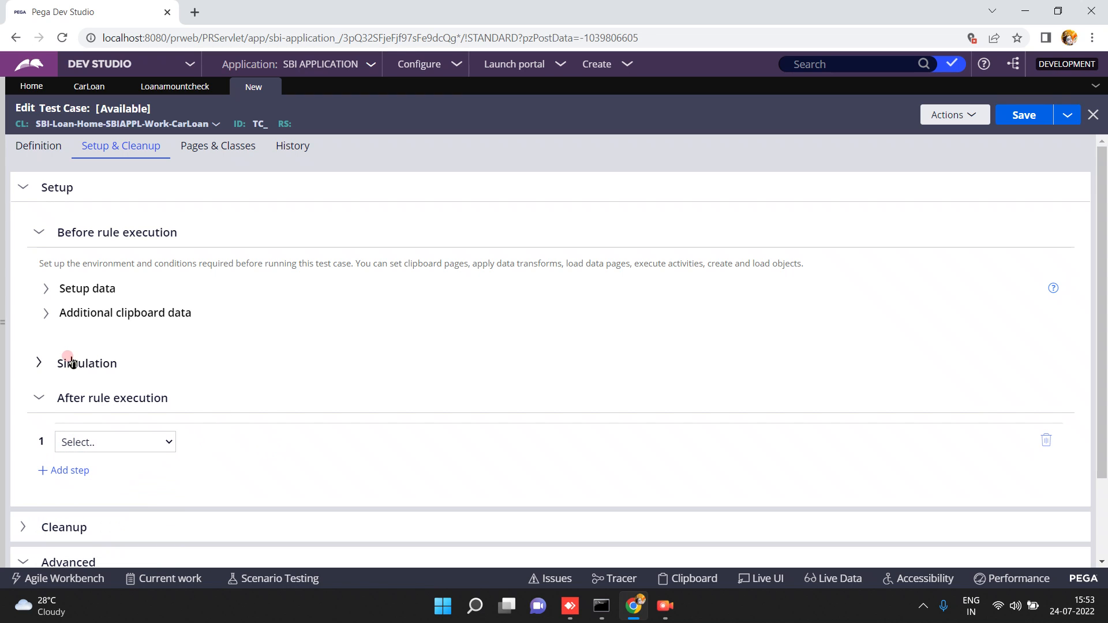
- Examine the Setup data section and the referenced rules offered for simulation, then cancel adding rules
left_click(46, 288)
left_click(68, 346)
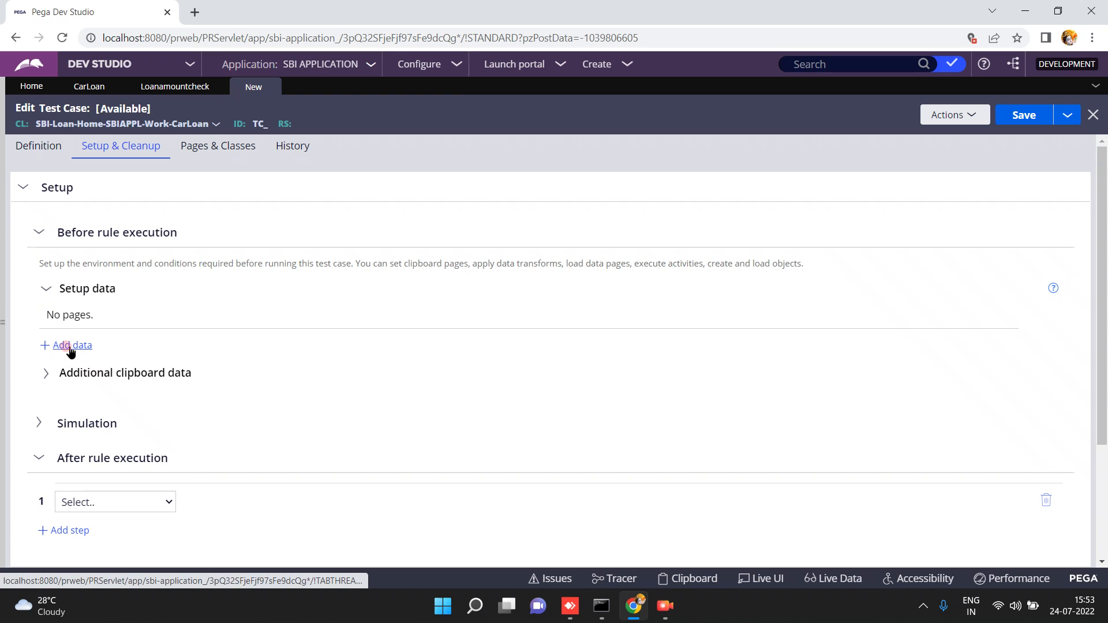
left_click(46, 290)
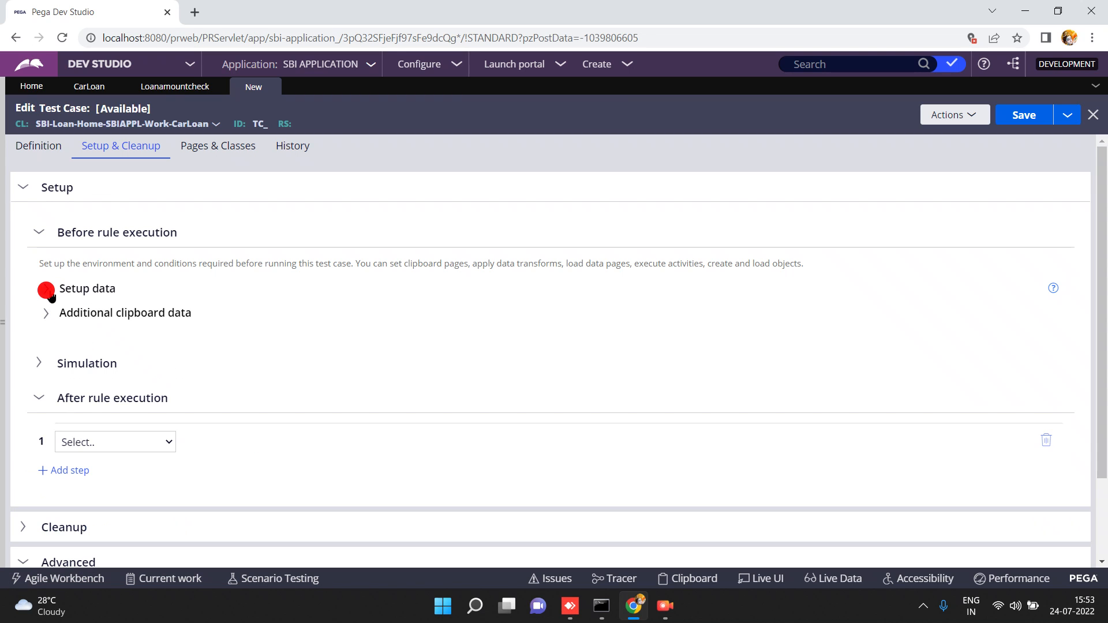
left_click(40, 362)
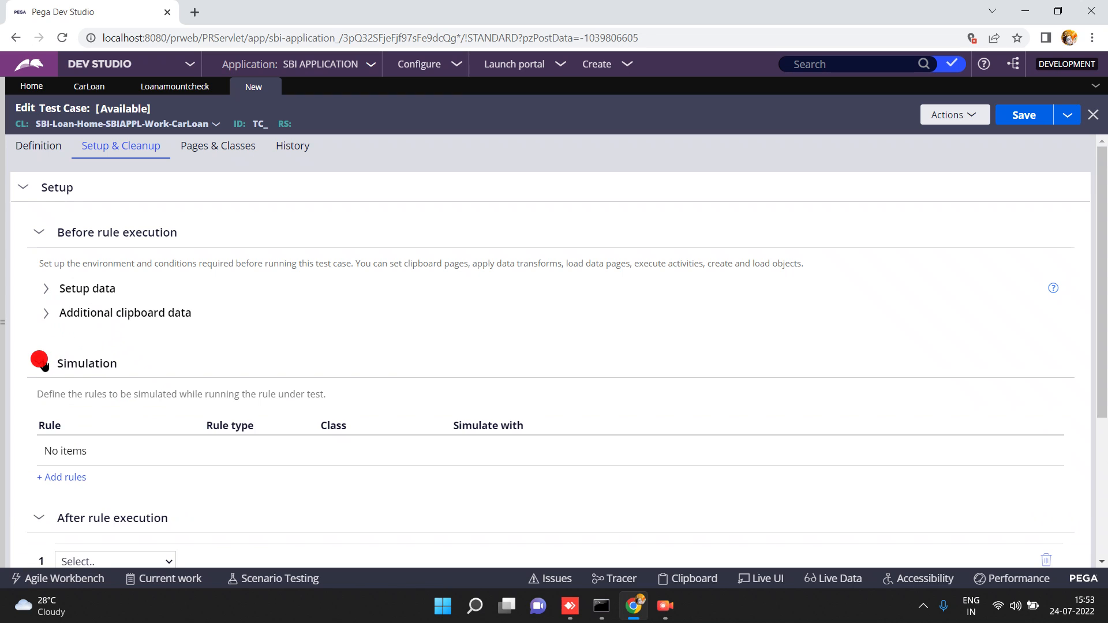
left_click(79, 479)
left_click(79, 481)
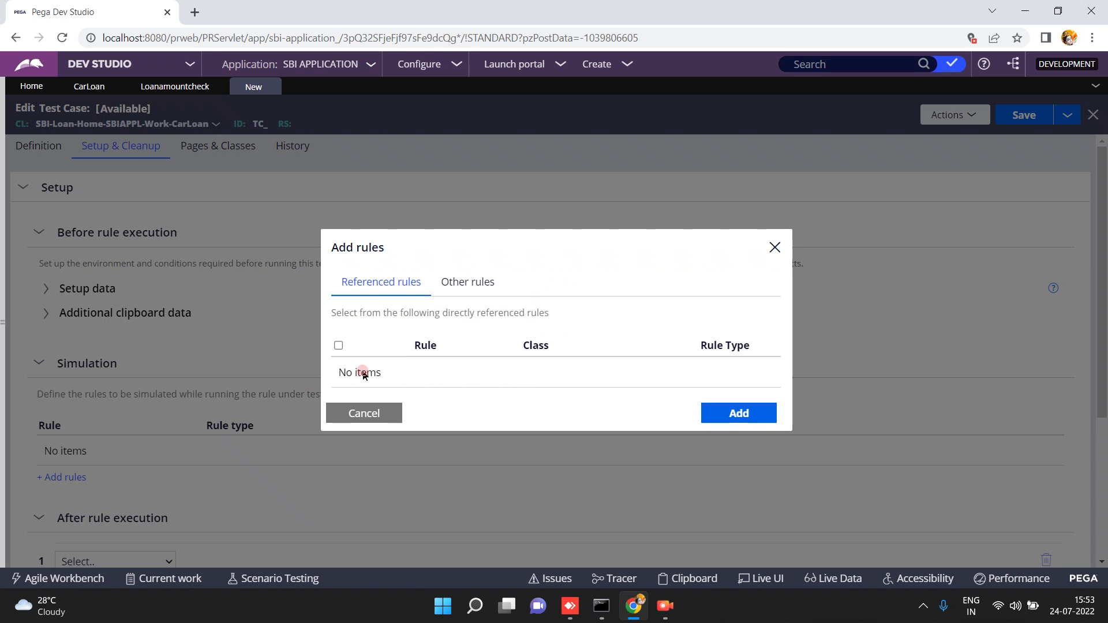
left_click(356, 423)
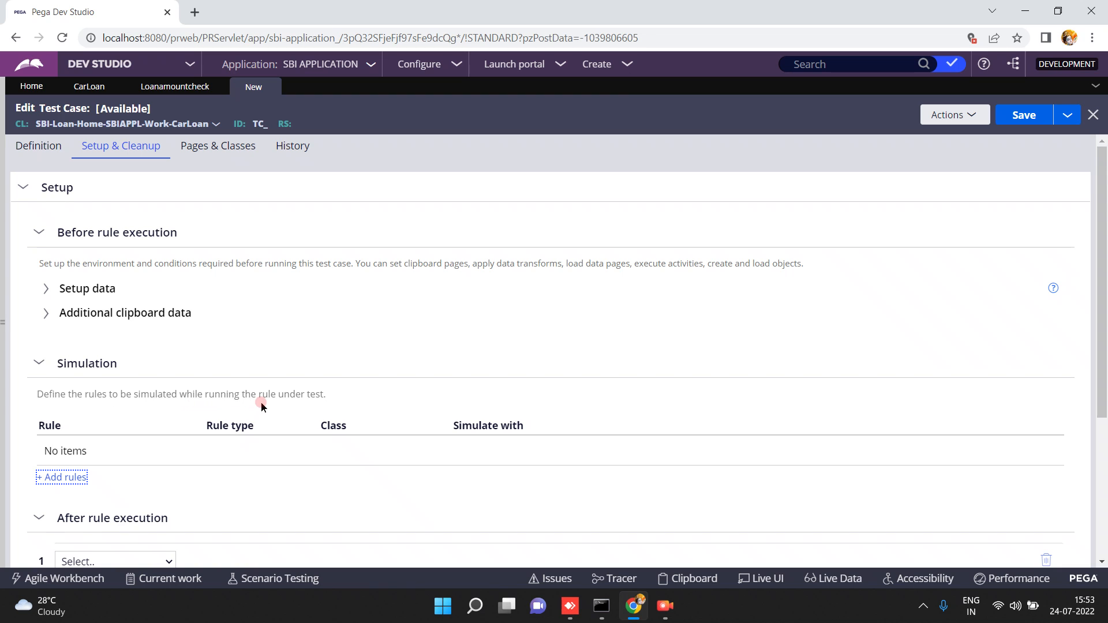
left_click(39, 362)
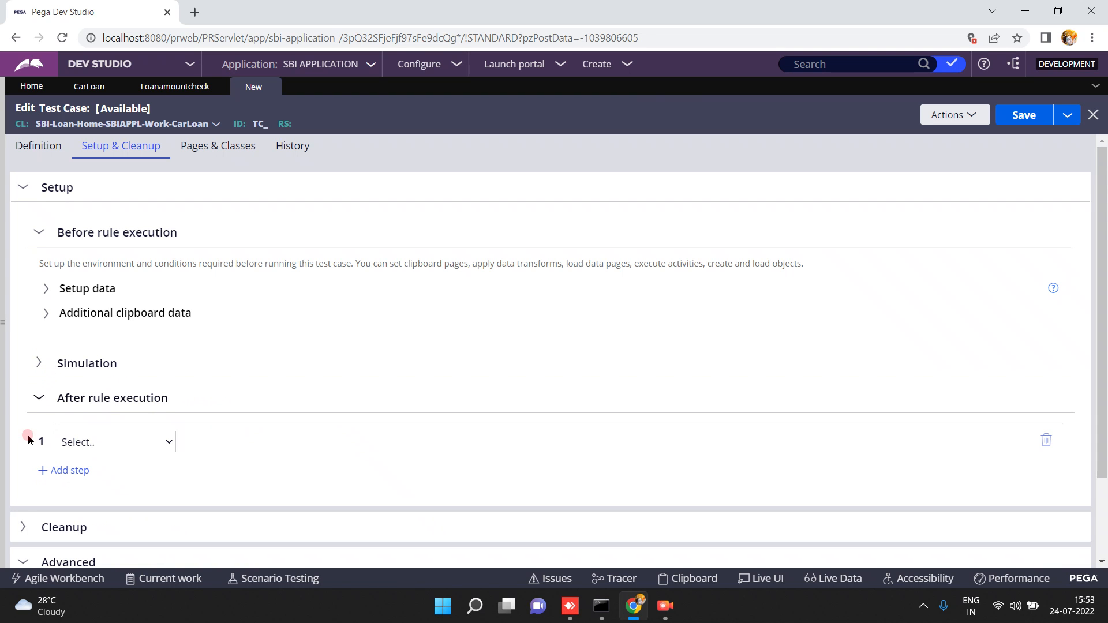
- Examine the test case's Cleanup options and the Advanced setting for the page to run the rule on
left_click(24, 526)
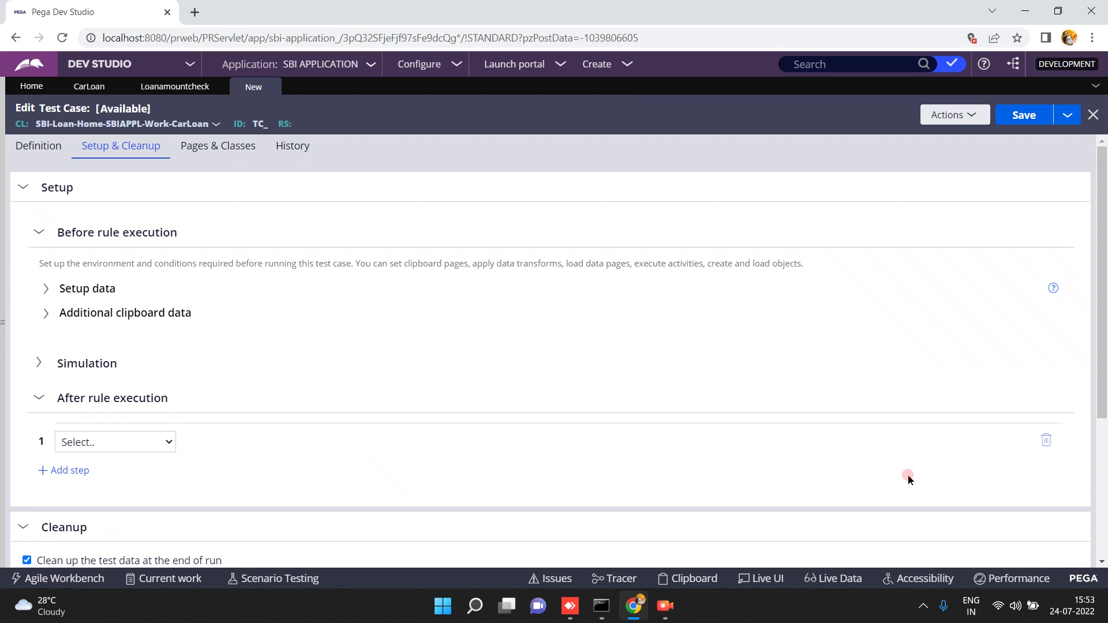
scroll(1104, 508, "down", 3)
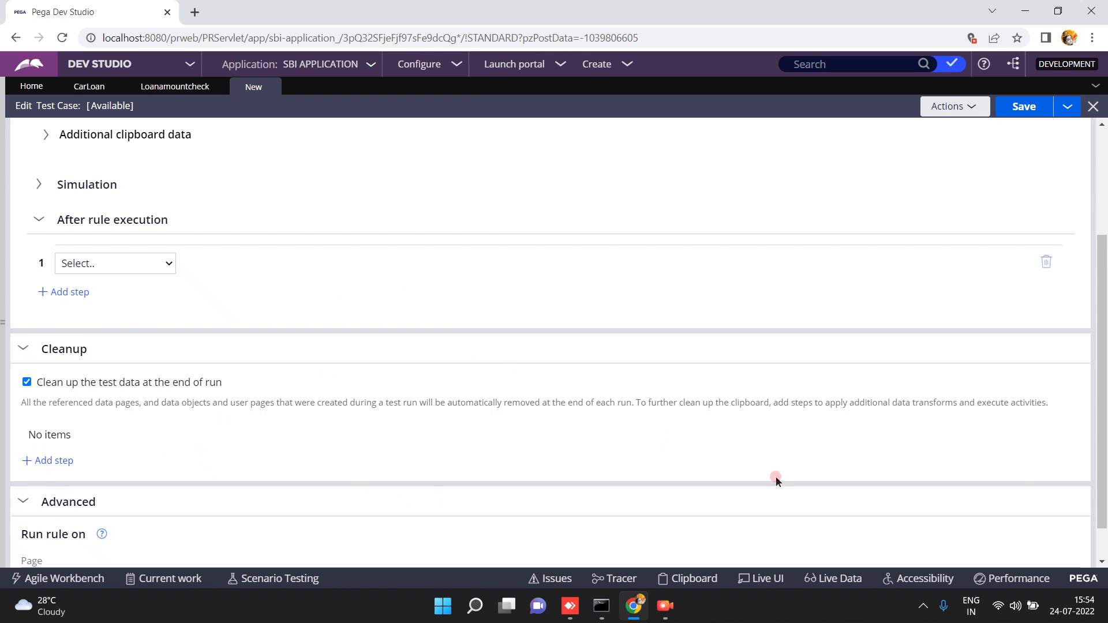
scroll(1102, 545, "down", 1)
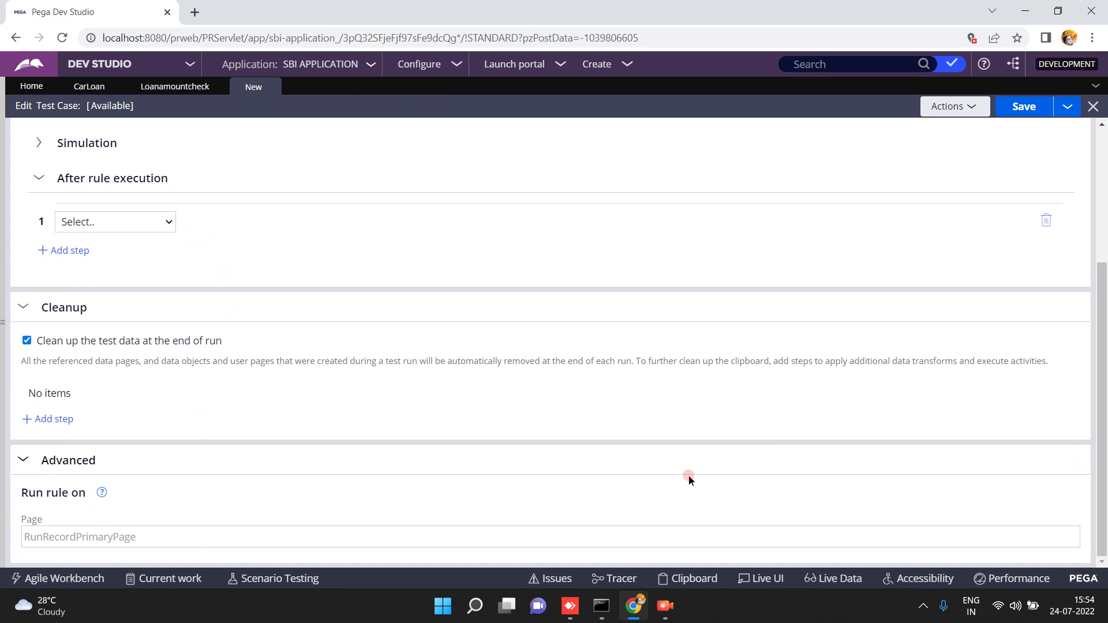
left_click(173, 532)
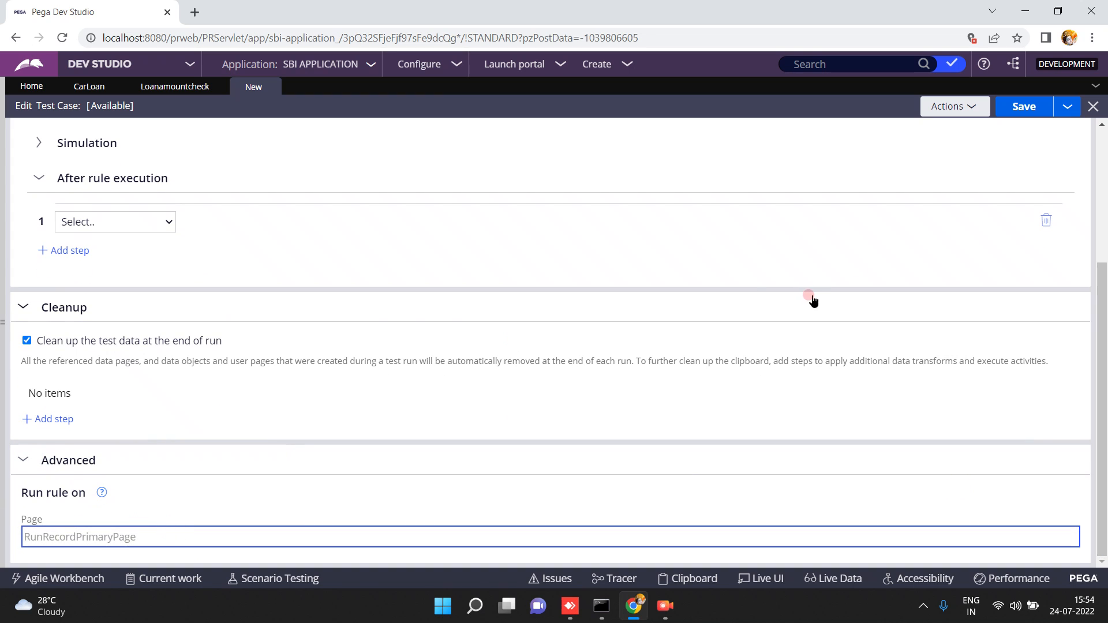
left_click(1103, 176)
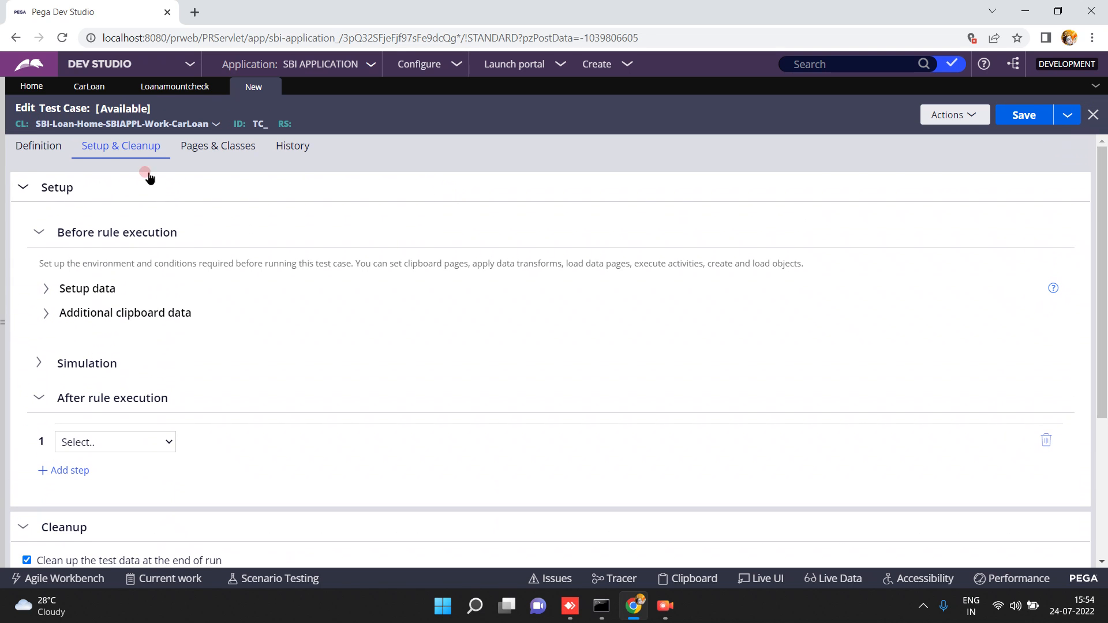
- Return to the test case definition and review the expected LoanAmount and RETURN rows
left_click(23, 148)
left_click(40, 363)
left_click(44, 362)
left_click(47, 146)
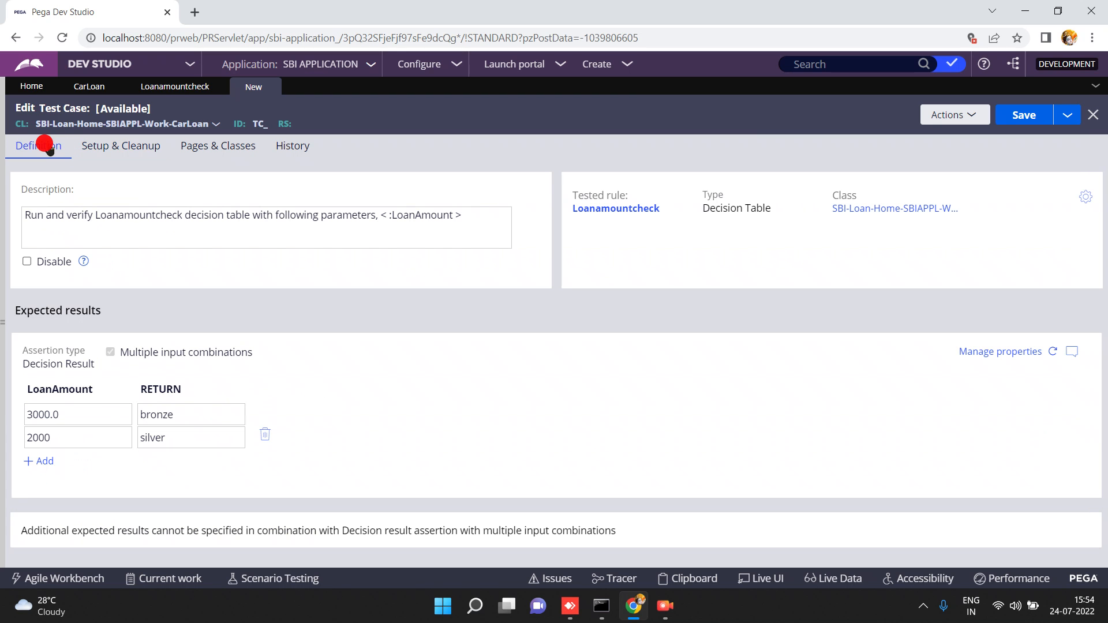
left_click(145, 429)
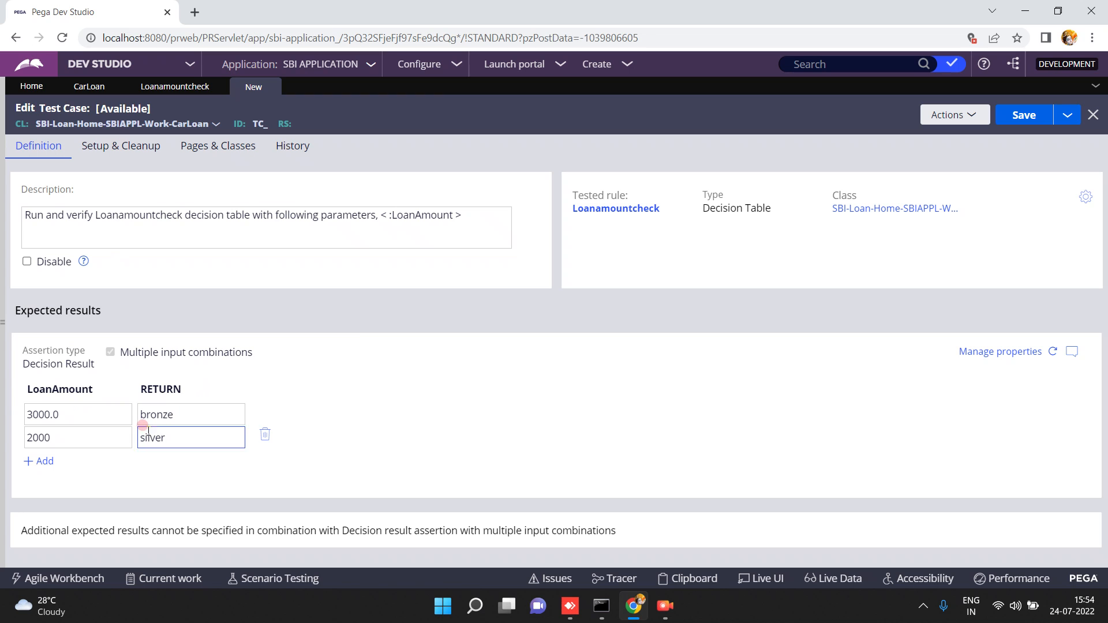
- Start saving the test case and set its development branch to [No branch]
left_click(1023, 118)
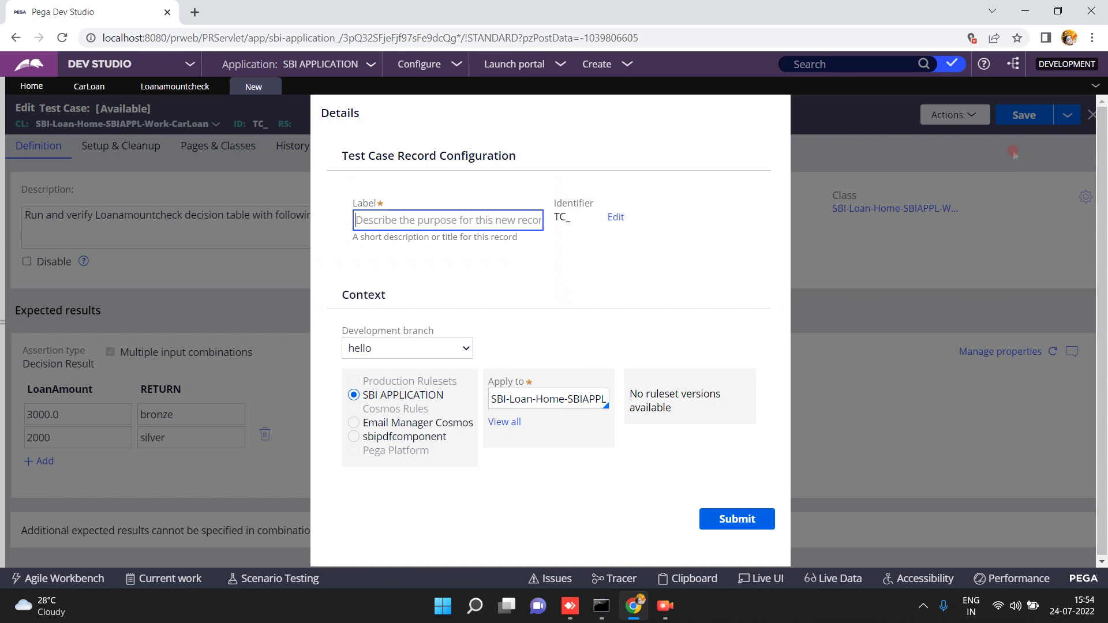
left_click(449, 348)
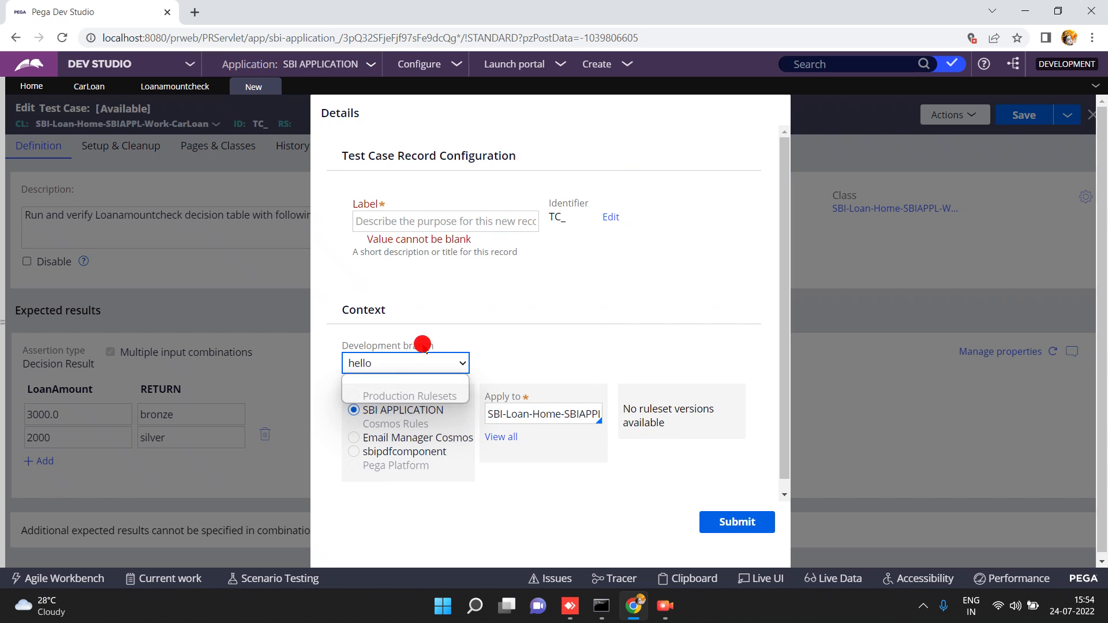
left_click(381, 398)
left_click(432, 321)
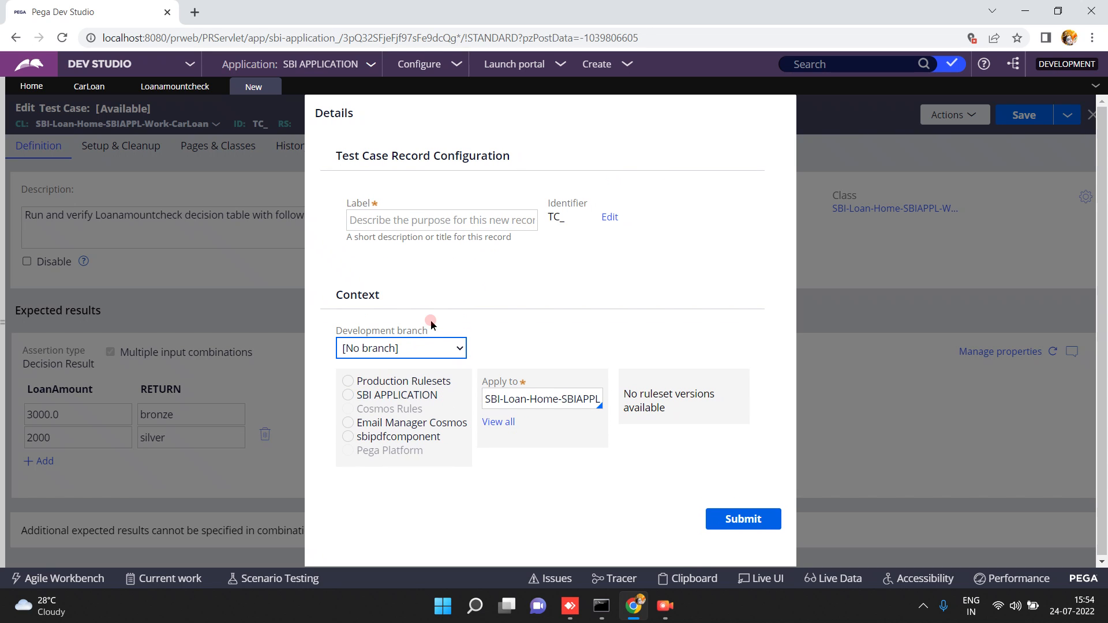
- Set the test case's context to SBI APPLICATION and check its Apply to class and available ruleset versions
left_click(368, 409)
left_click(349, 395)
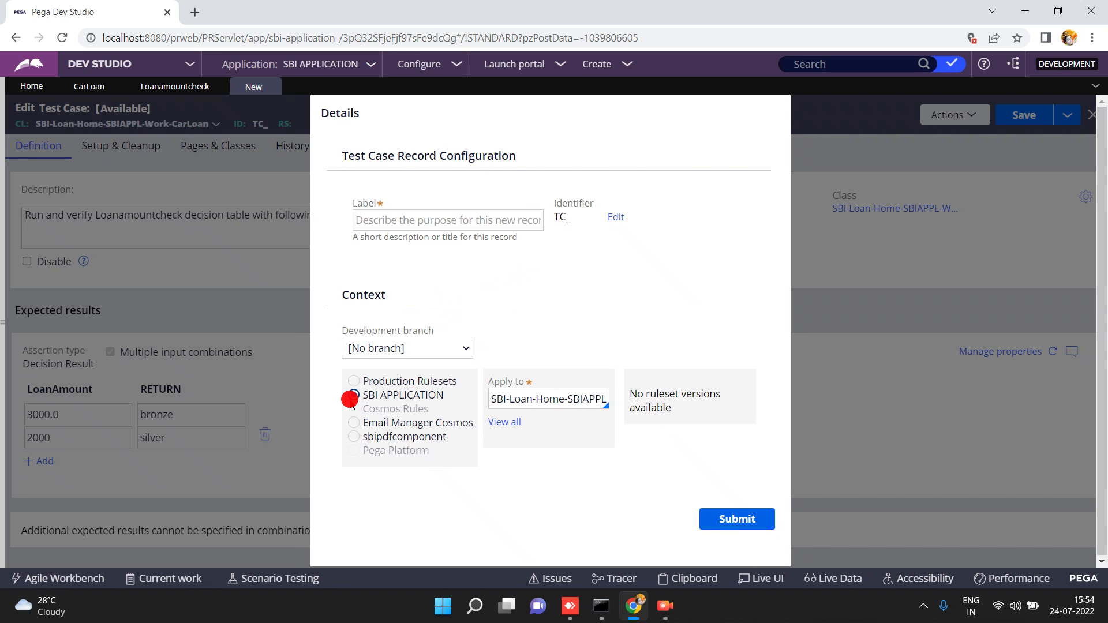
left_click(538, 398)
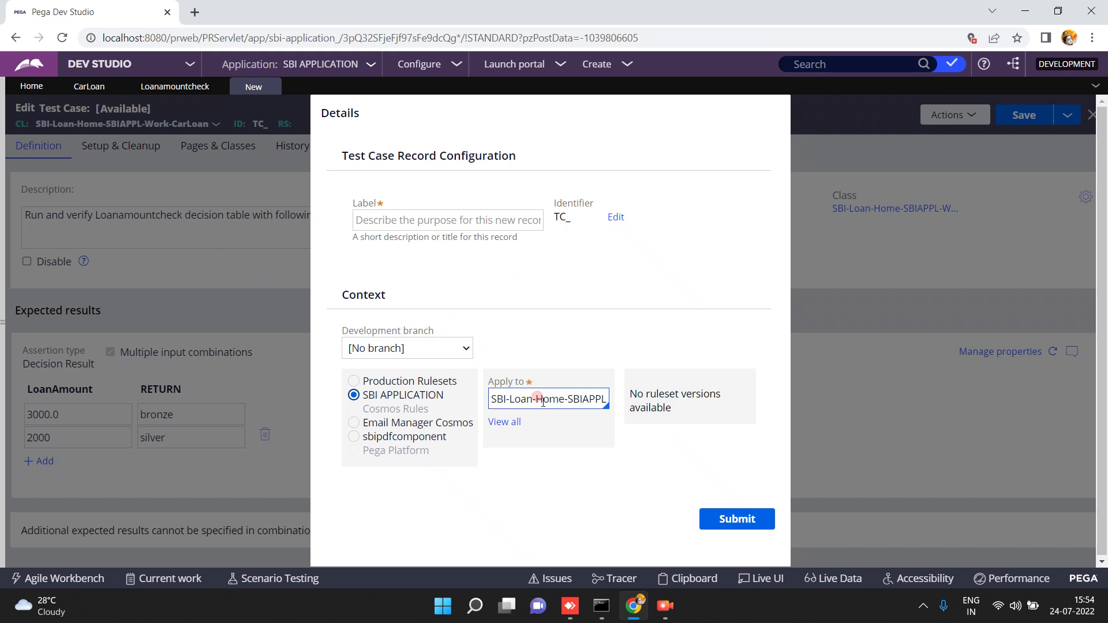
left_click(675, 408)
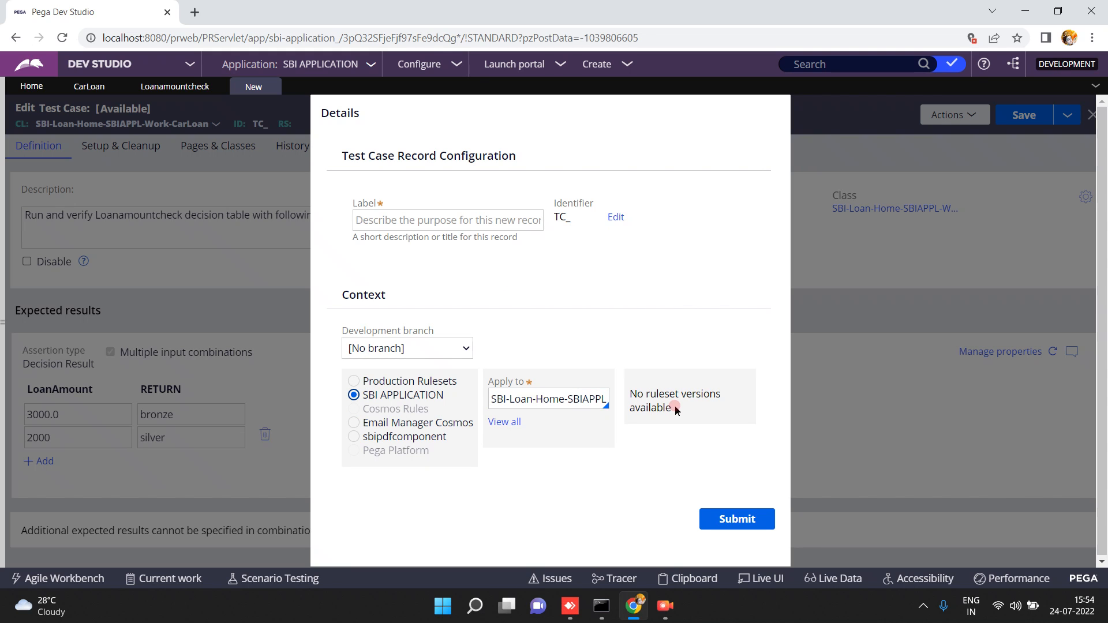
- Label the test case loanamoutchecktestcase and accept TC_Loanamoutchecktestcase as its identifier
left_click(375, 217)
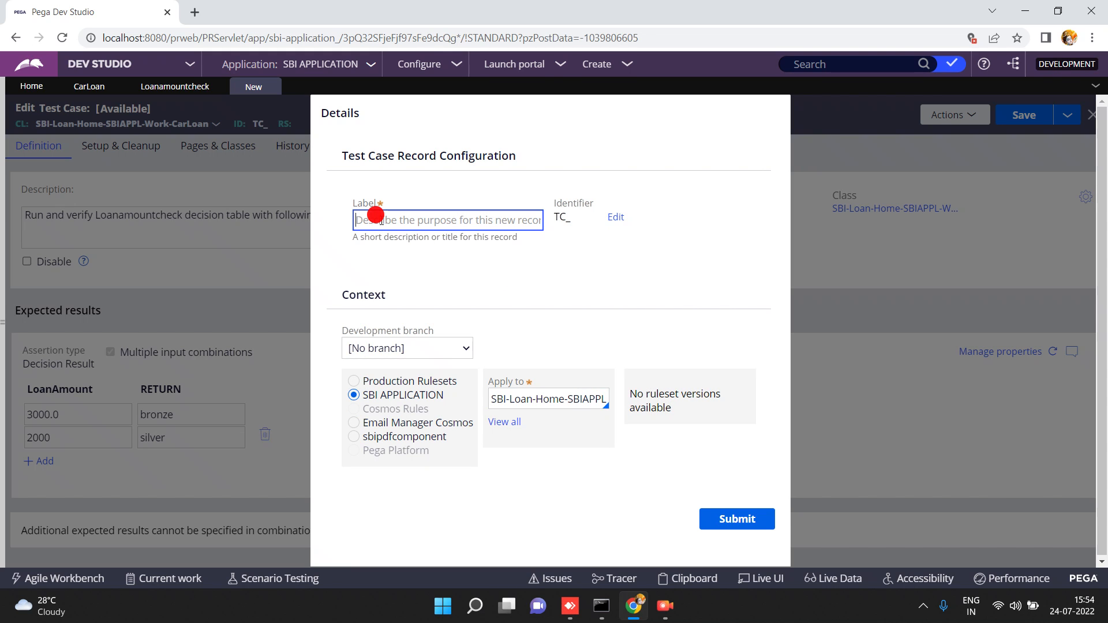
type("loanamoutchecktestcase")
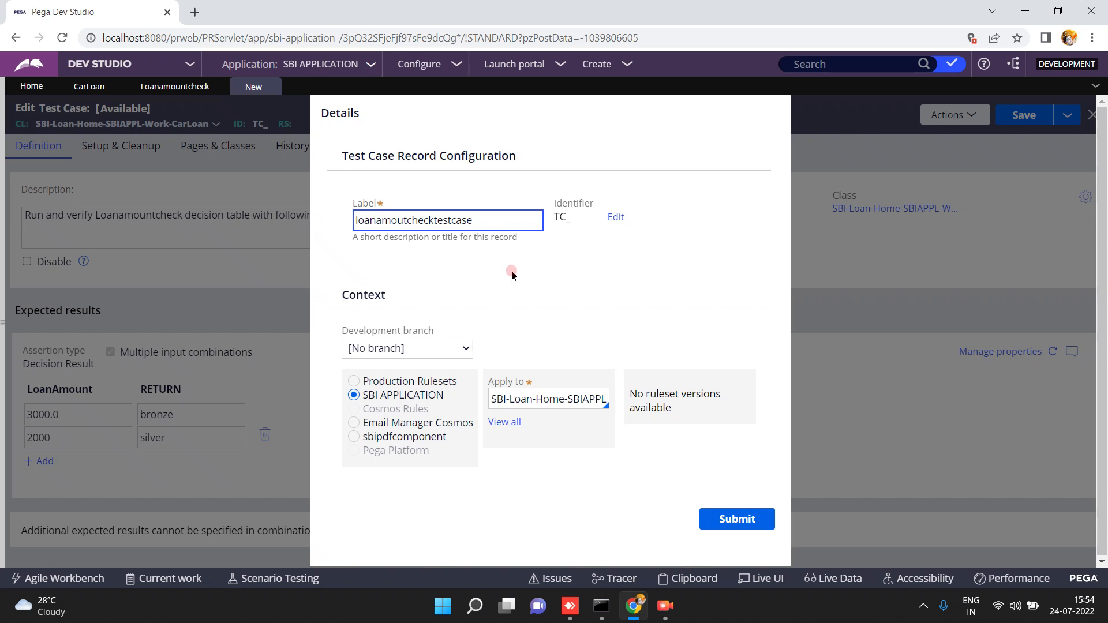
left_click(570, 297)
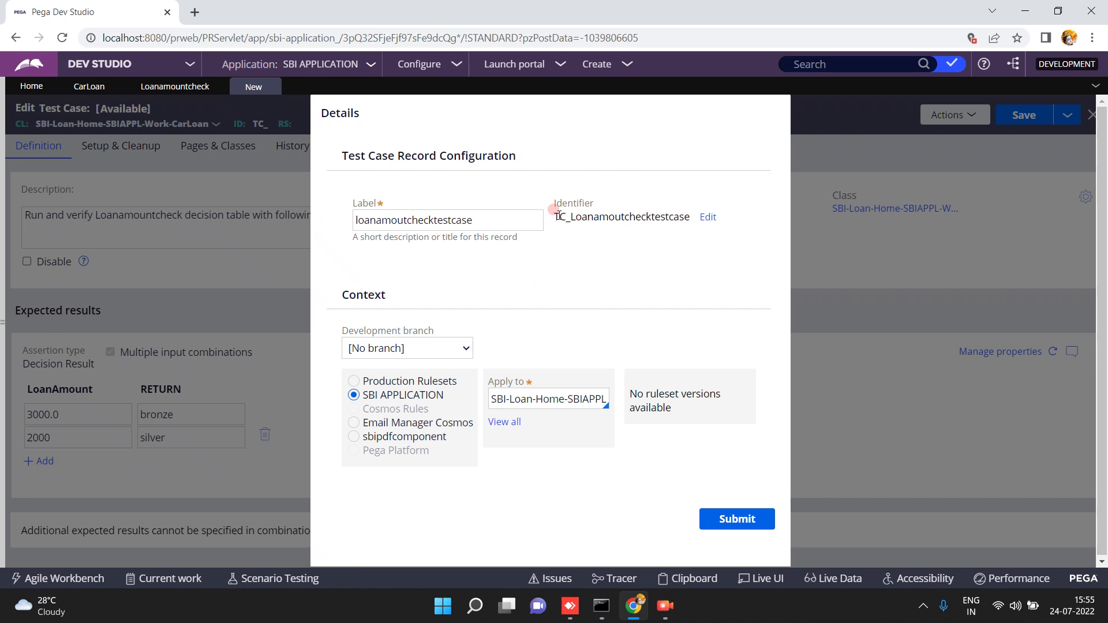
left_click(708, 218)
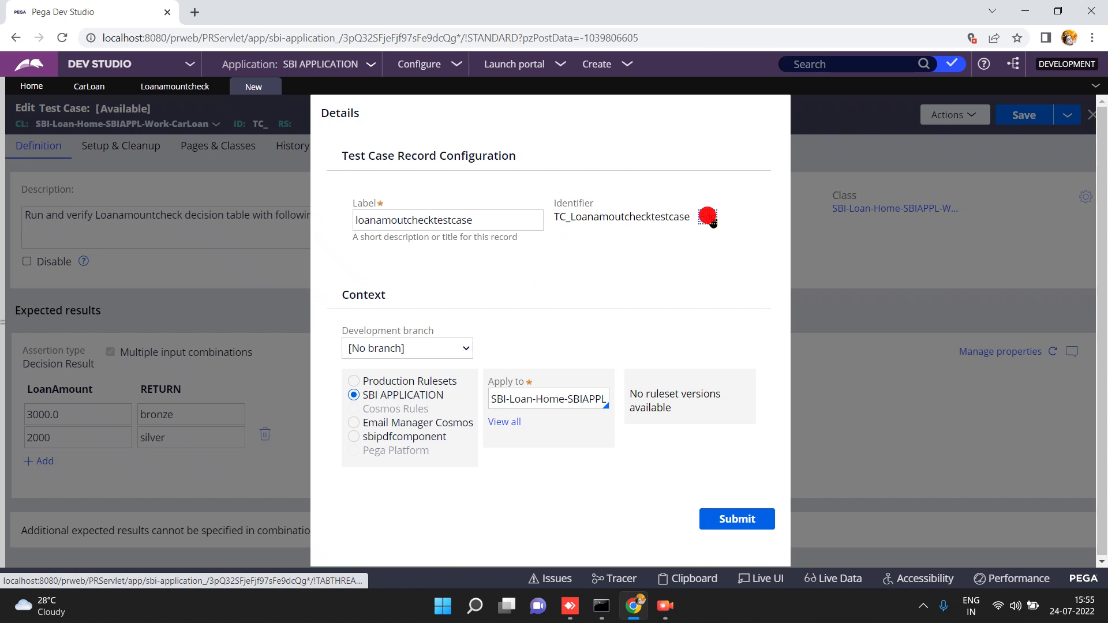
left_click(729, 246)
left_click(713, 270)
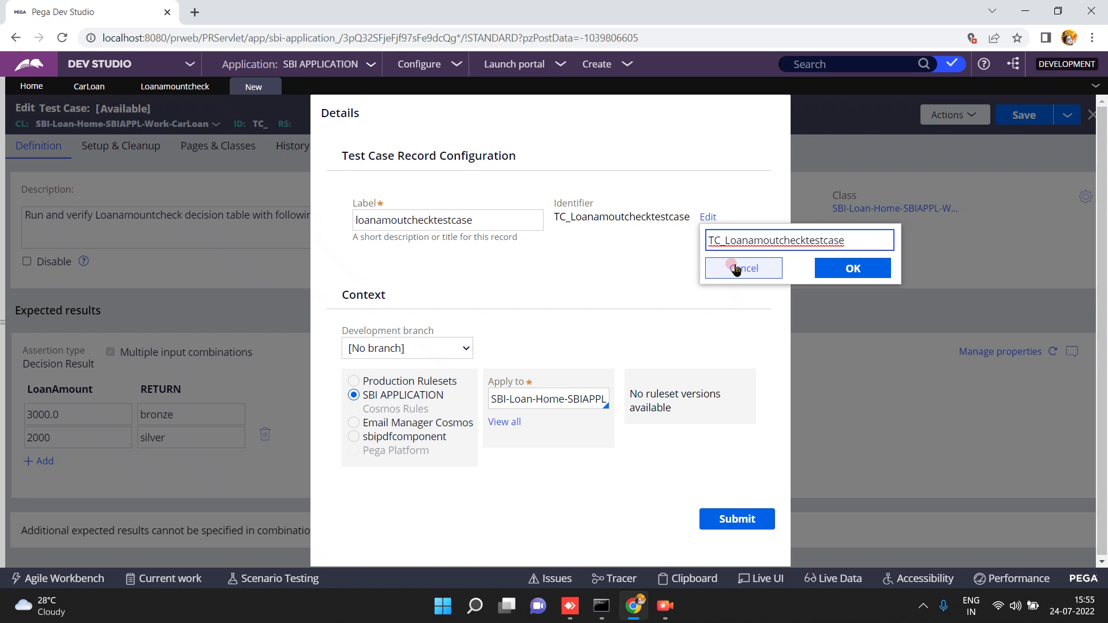
left_click(853, 271)
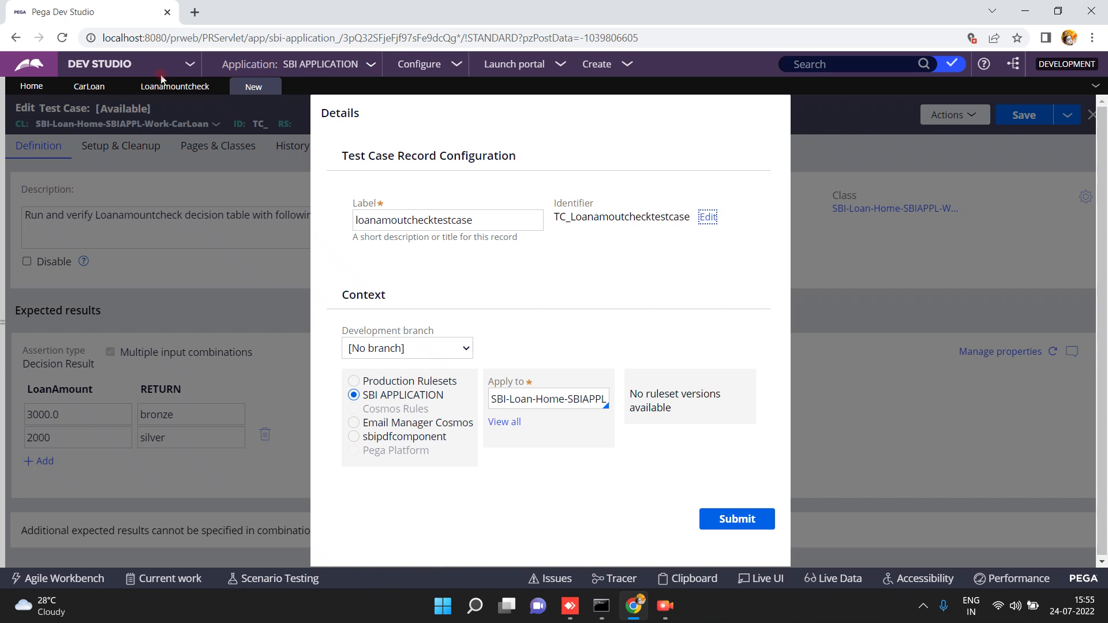
- Open the SBI APPLICATION definition and open the TEST:01-01-01 ruleset from its application rulesets
left_click(367, 68)
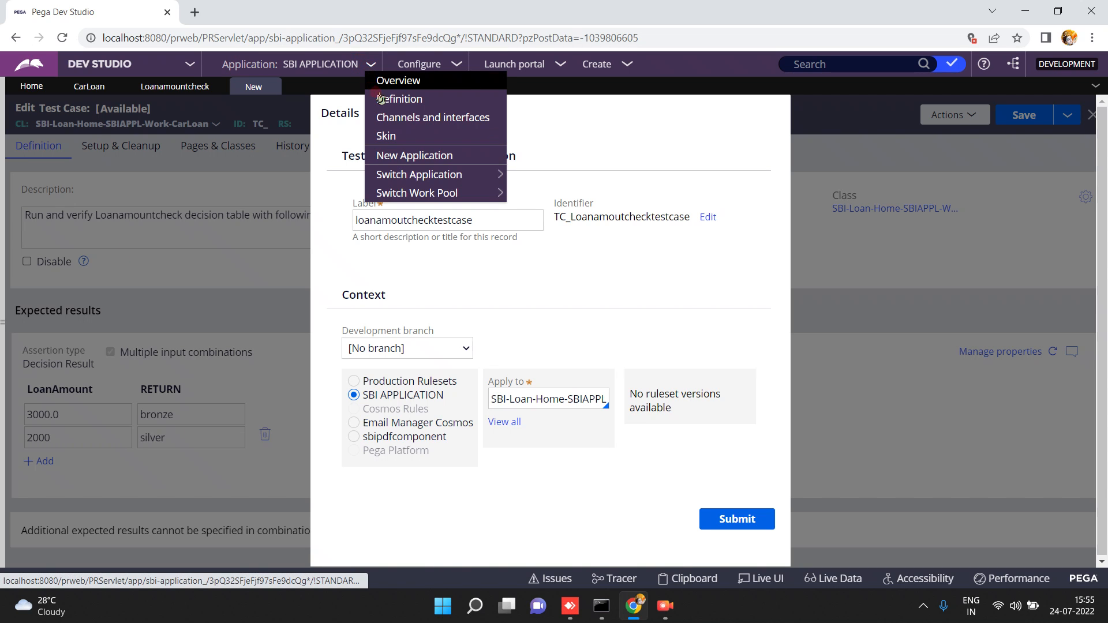
left_click(381, 99)
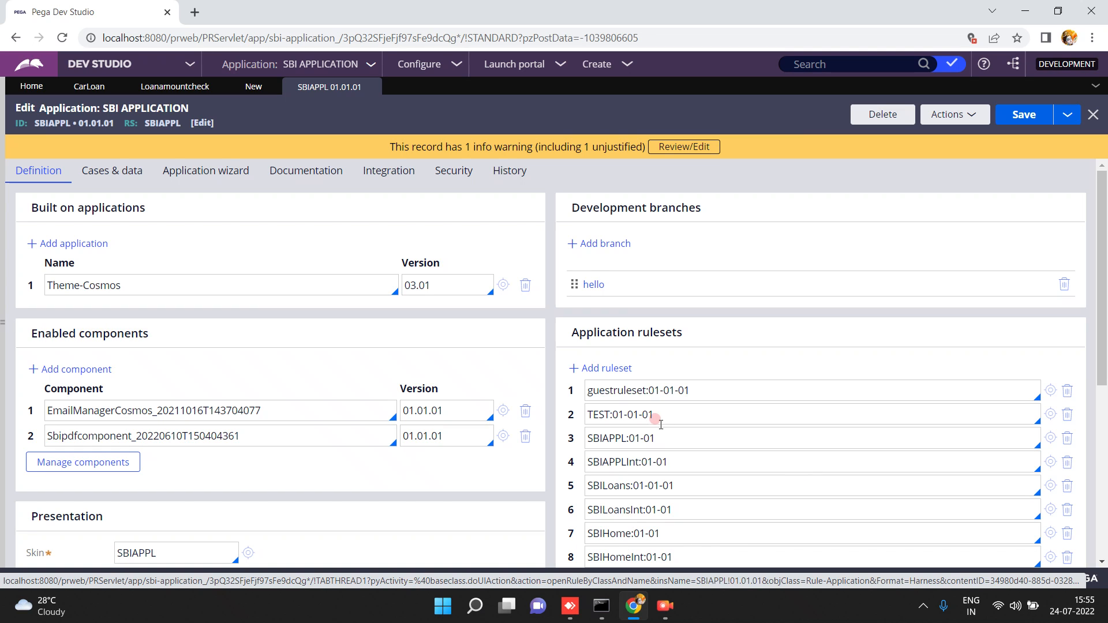
left_click_drag(658, 411, 685, 402)
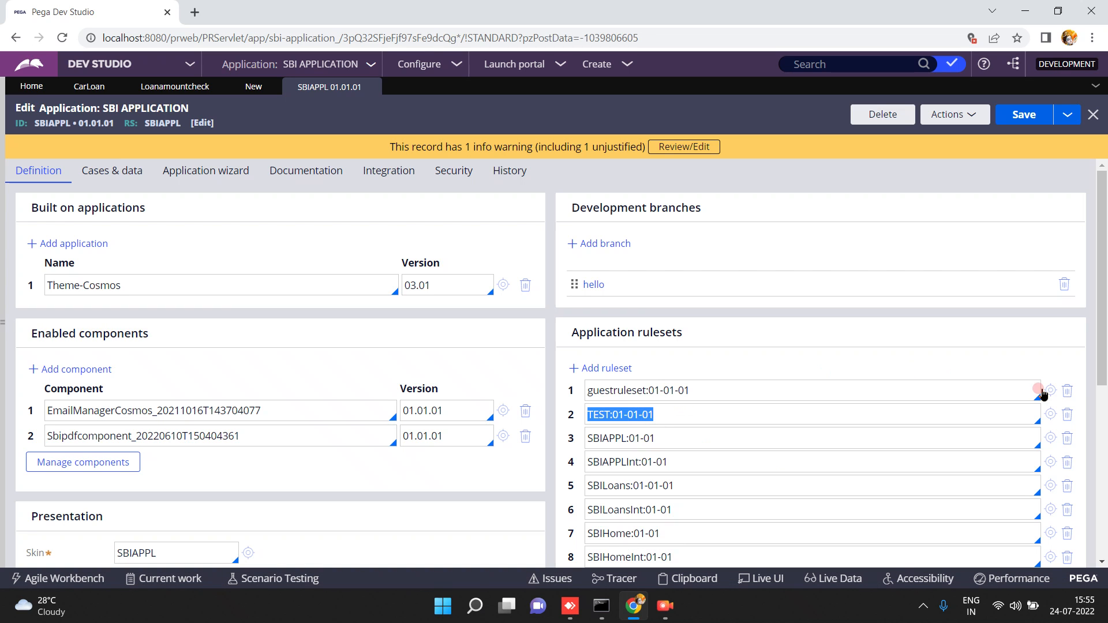
left_click(1049, 415)
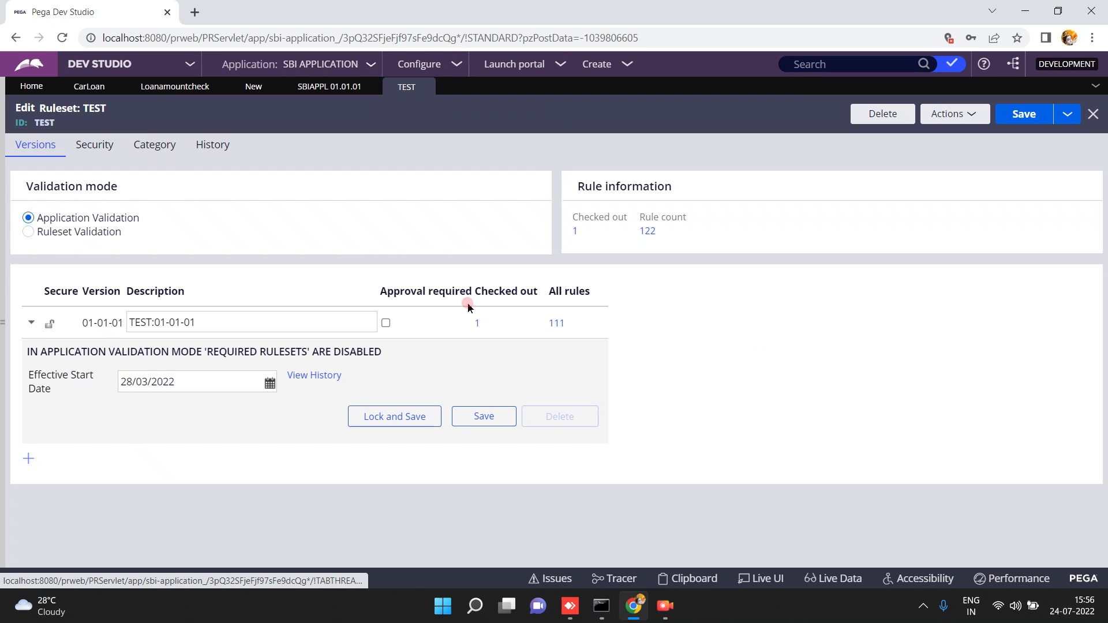
- Enable the TEST ruleset to store test cases in its category settings and save the ruleset
left_click(153, 148)
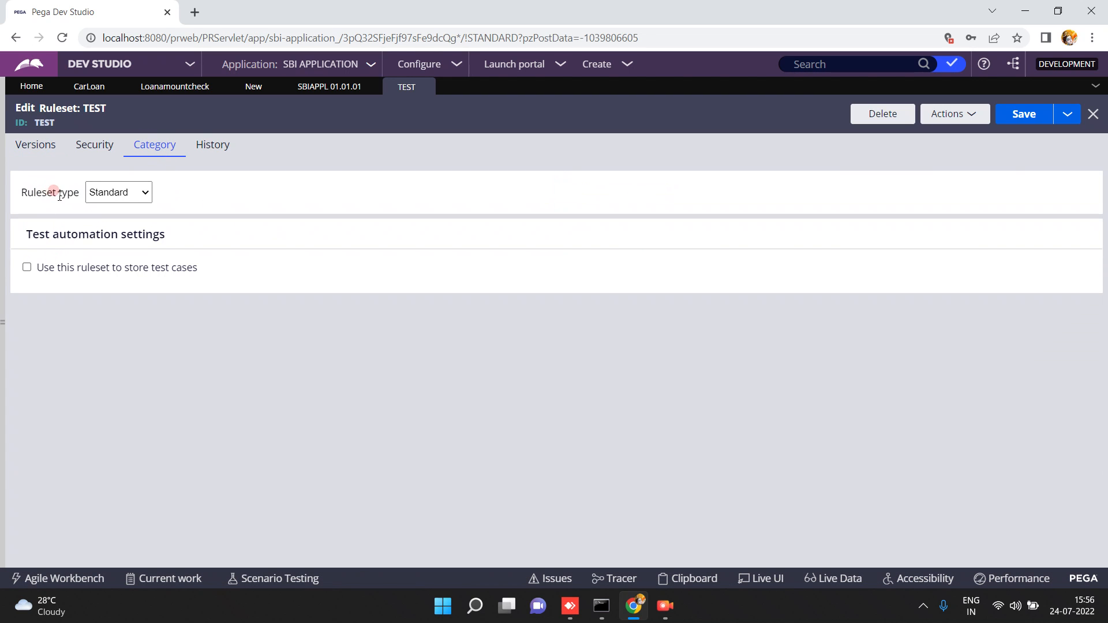
left_click(31, 271)
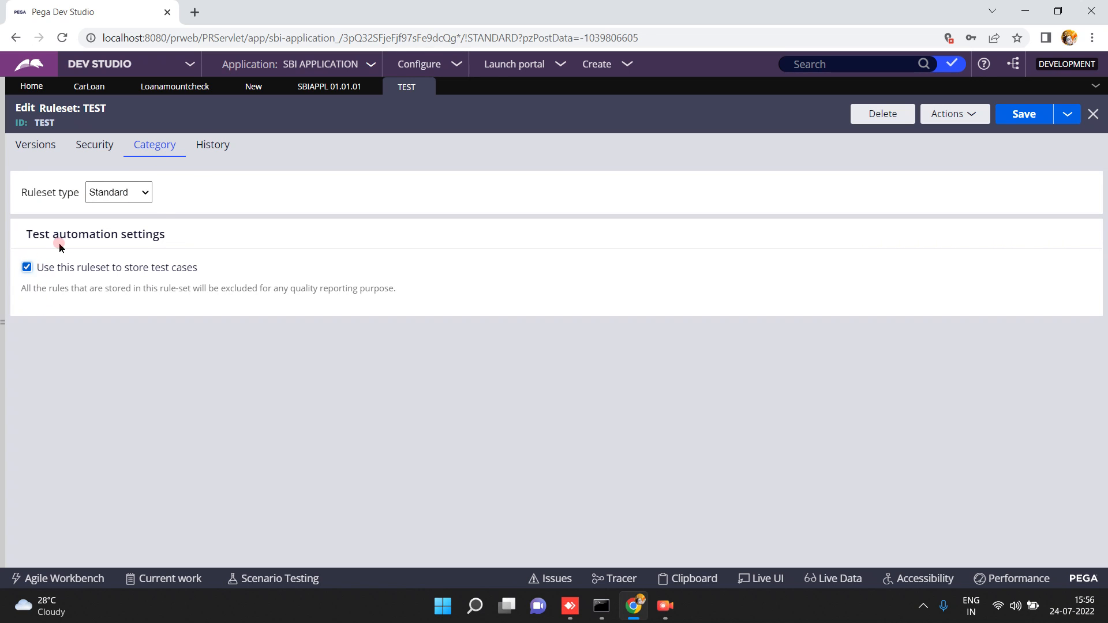
mouse_move(427, 92)
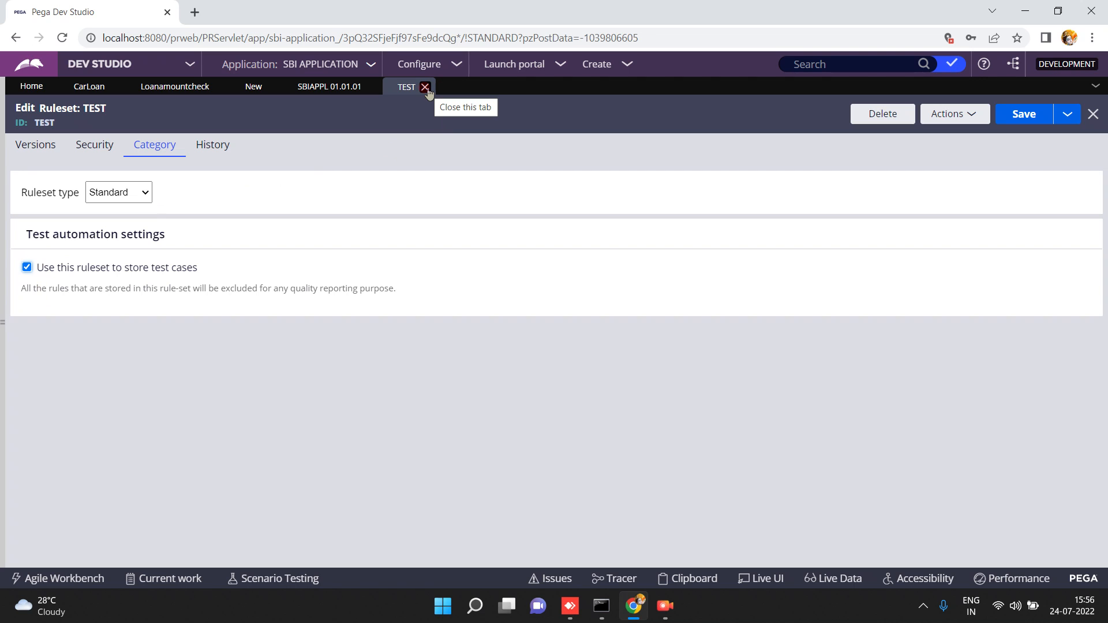
left_click(30, 271)
left_click(62, 270)
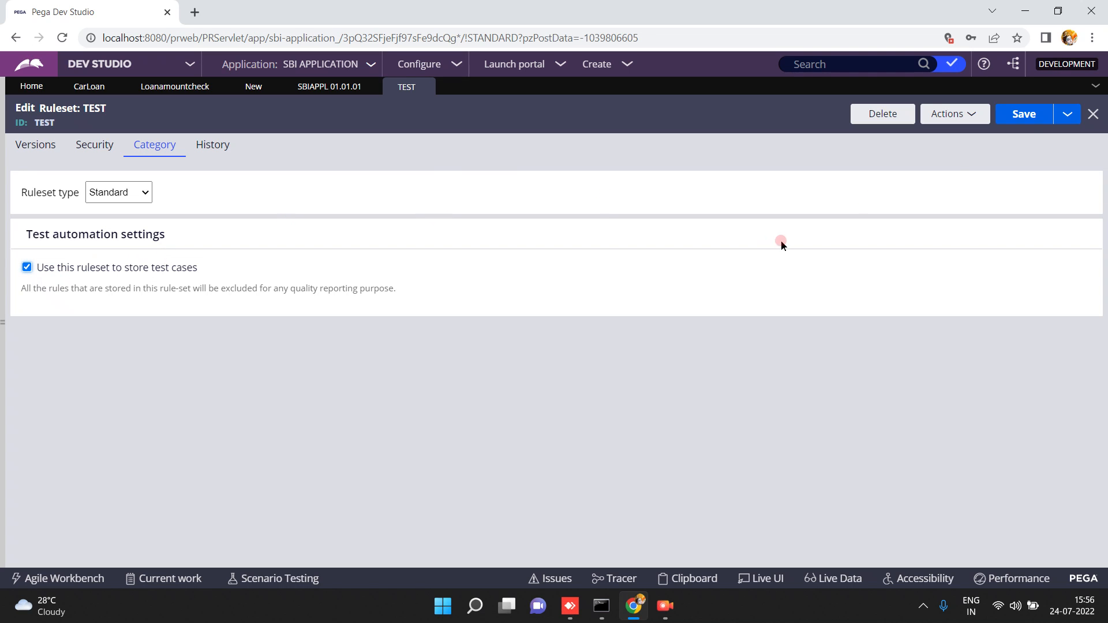
left_click(1020, 121)
- Return to the test case details, reselect SBI APPLICATION as context and submit with ruleset TEST version 01-01-01
left_click(252, 90)
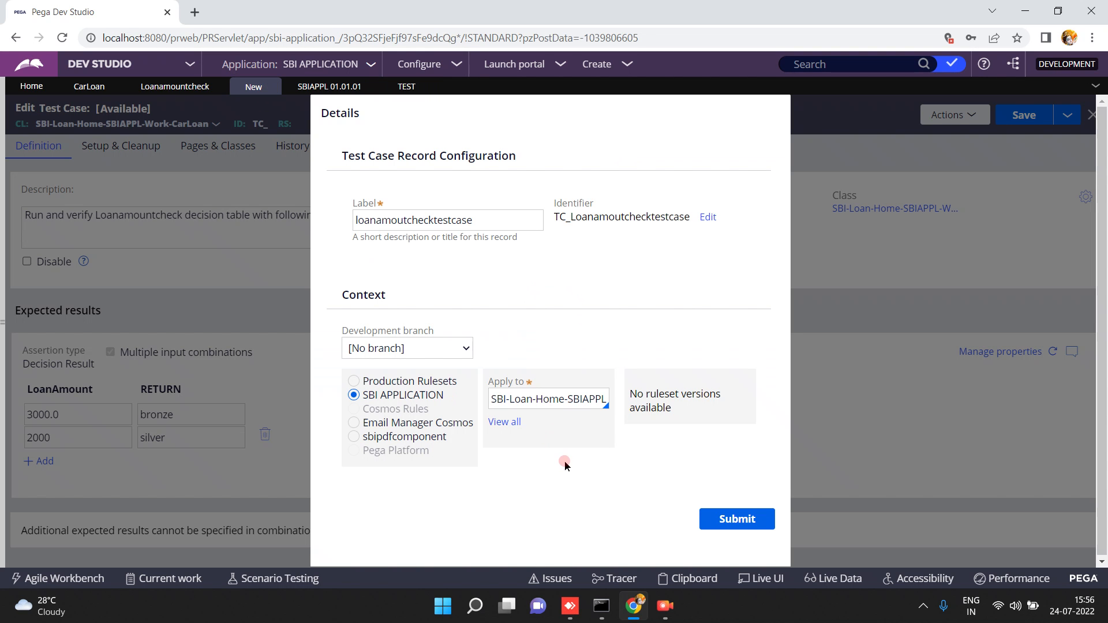
left_click(388, 421)
left_click(353, 381)
left_click(353, 395)
left_click(568, 373)
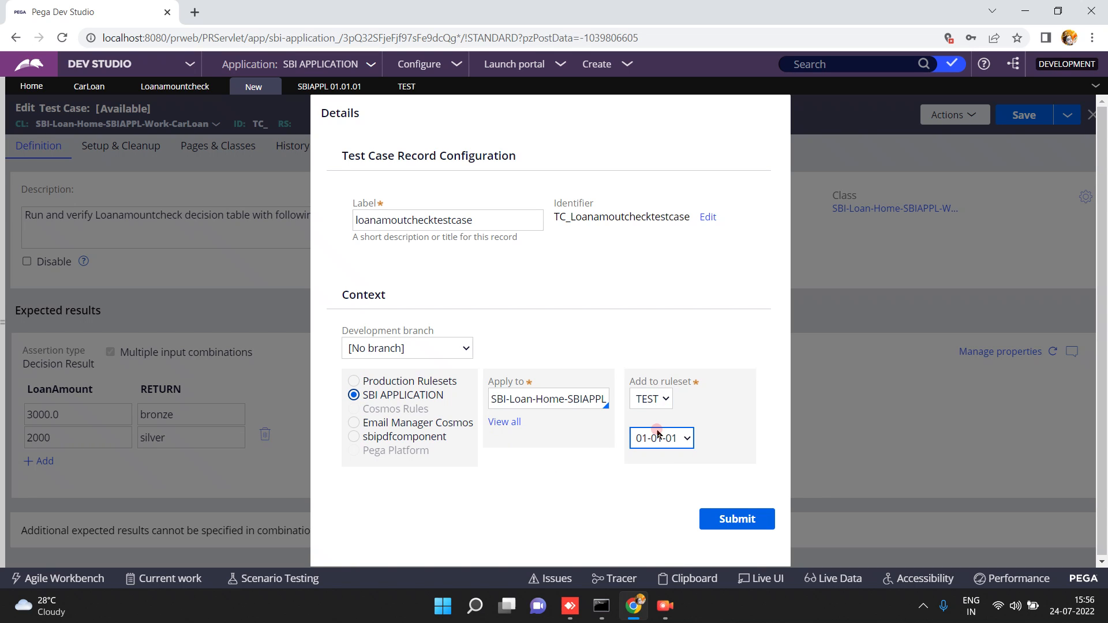
left_click(736, 516)
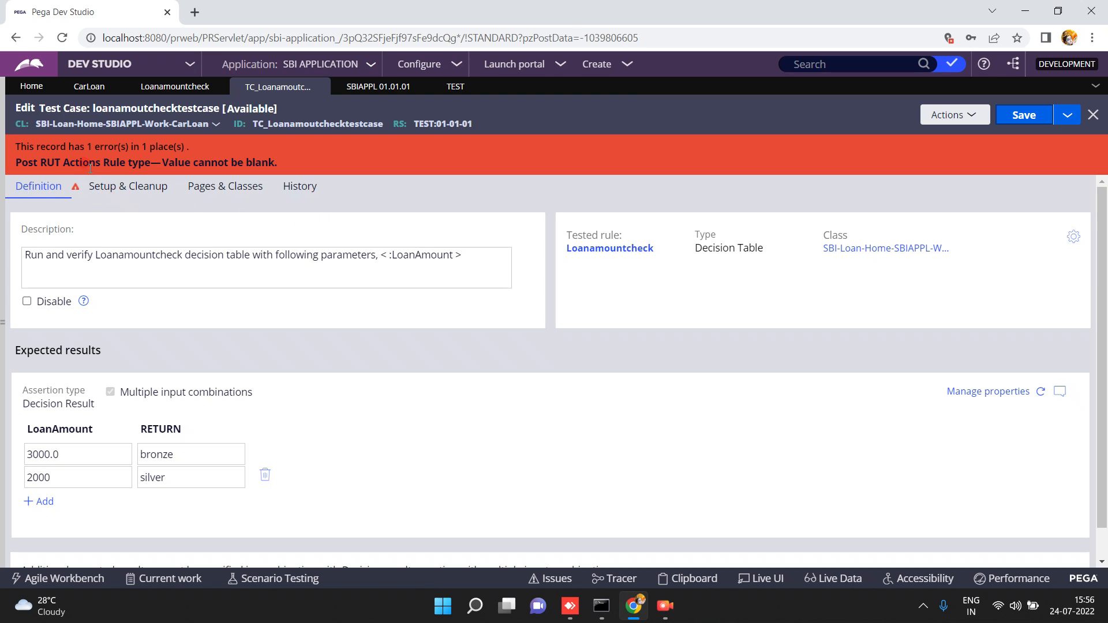
- Delete the blank After rule execution step and save the test case to TEST 01-01-01
left_click(97, 187)
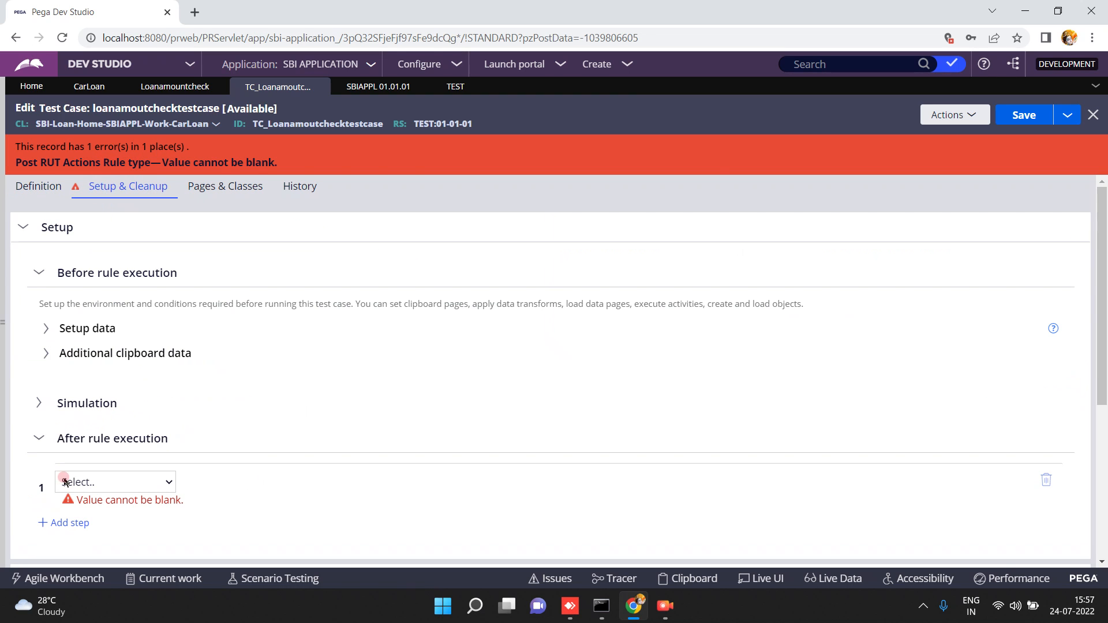
left_click(1059, 478)
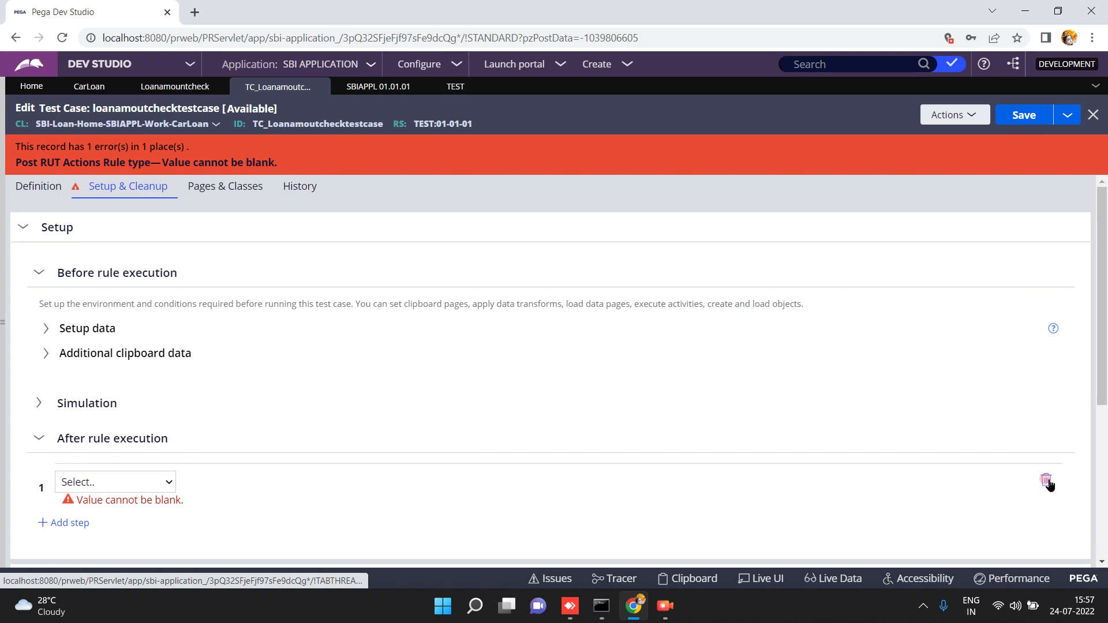
left_click(1022, 119)
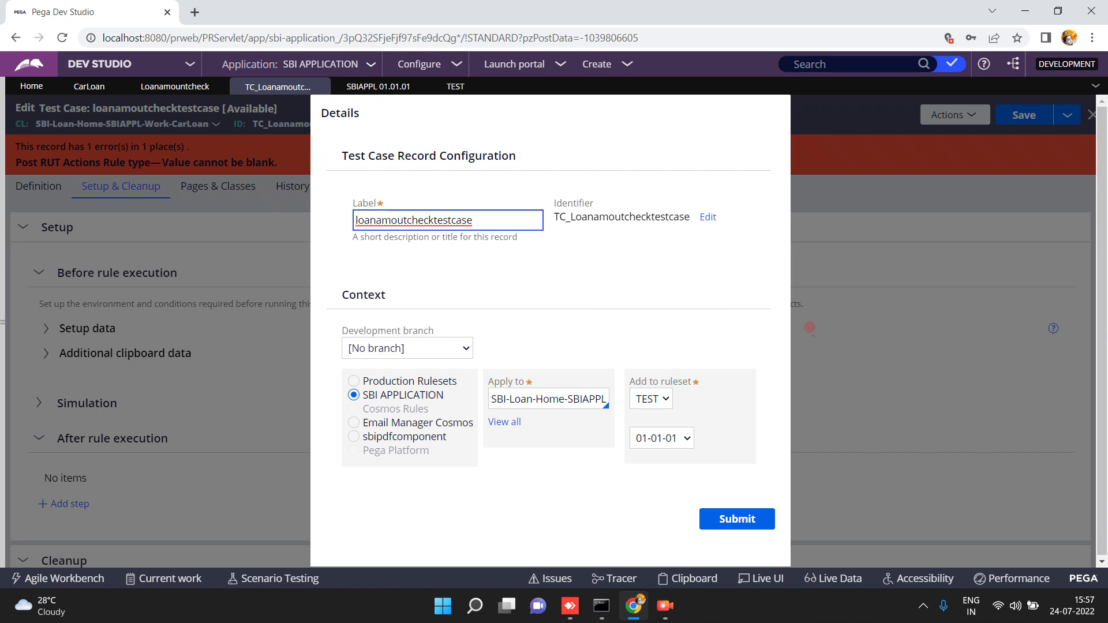
left_click(722, 520)
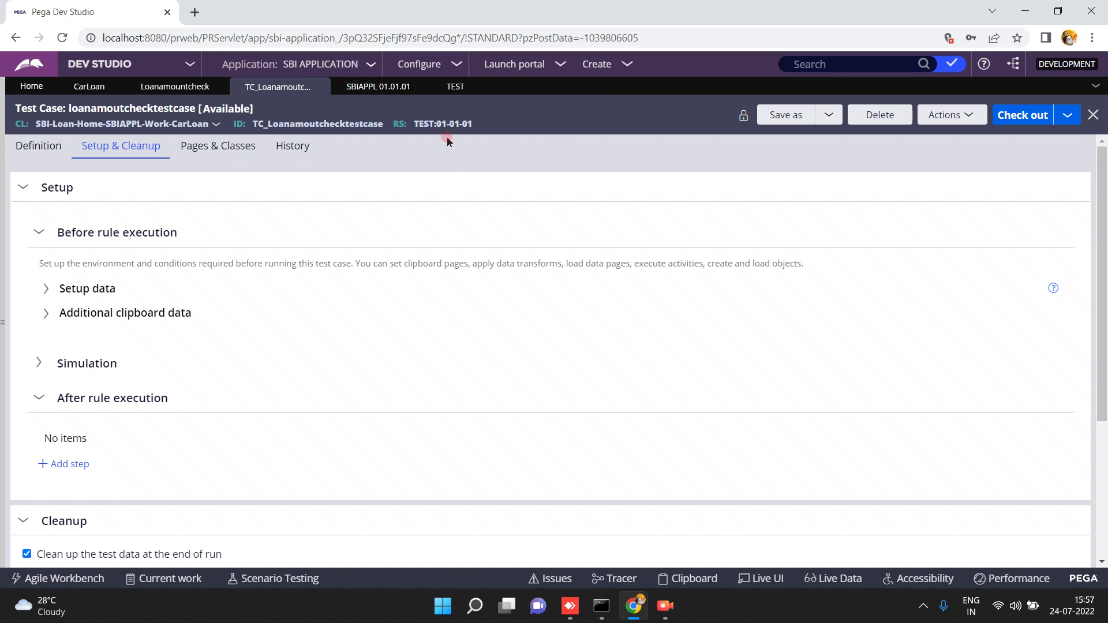
- List all rules in version 01-01-01 of the TEST ruleset and filter them by rule type Test Case
left_click(443, 118)
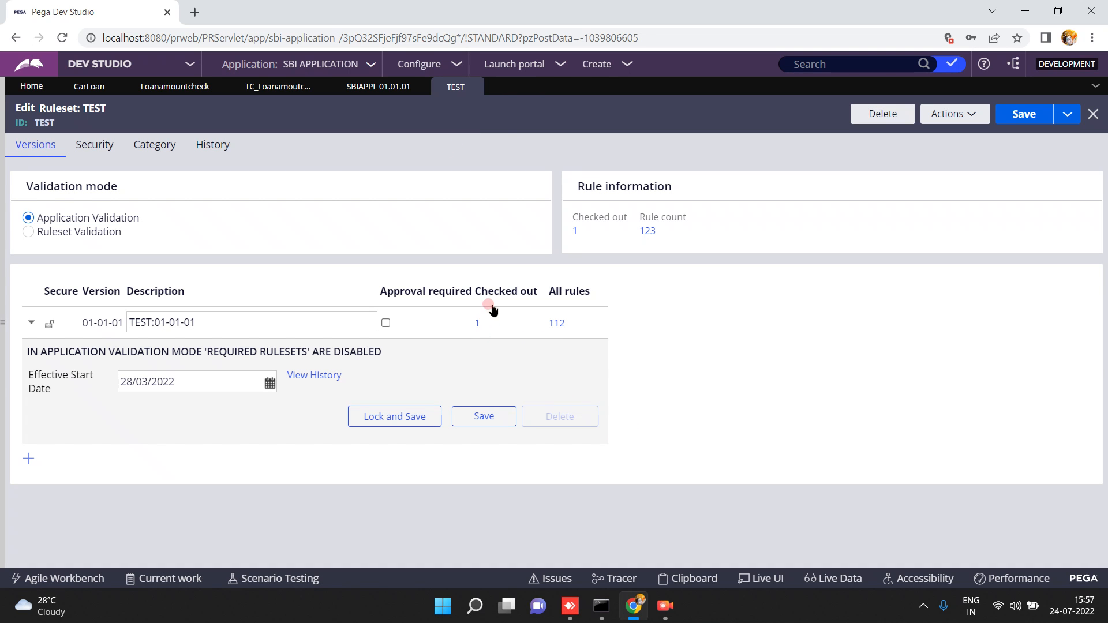
left_click(555, 324)
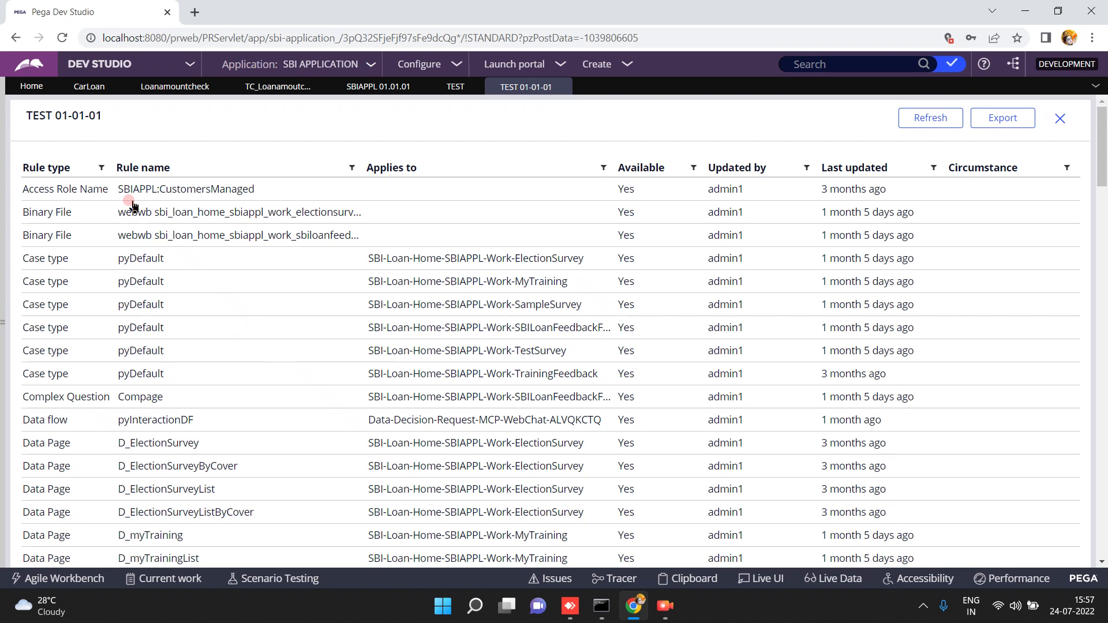
left_click(101, 168)
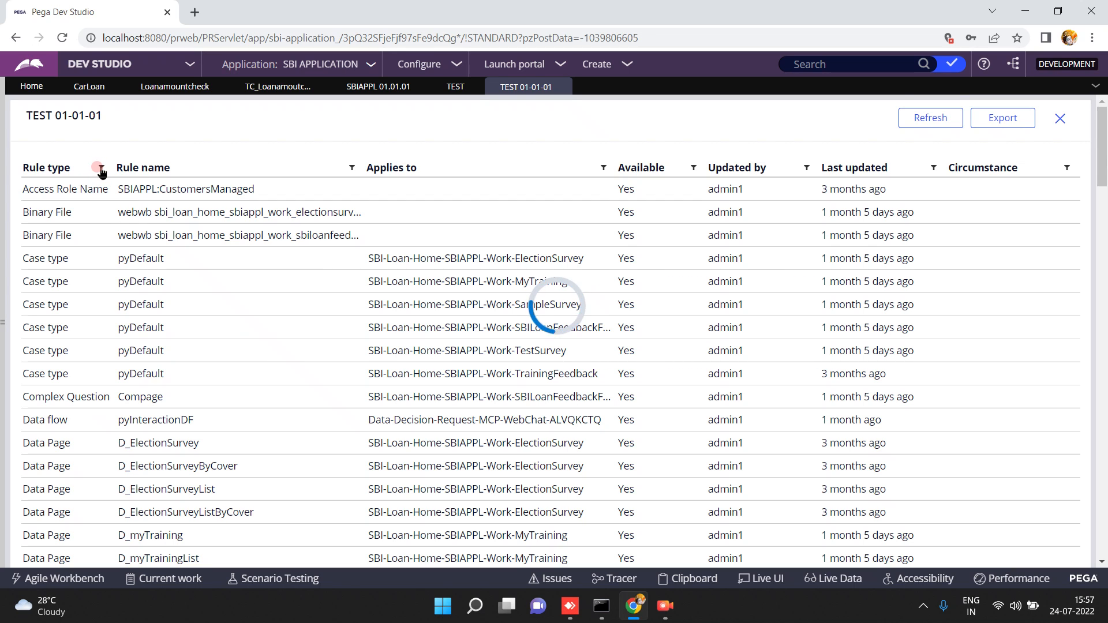
left_click(234, 277)
left_click(233, 278)
left_click(233, 277)
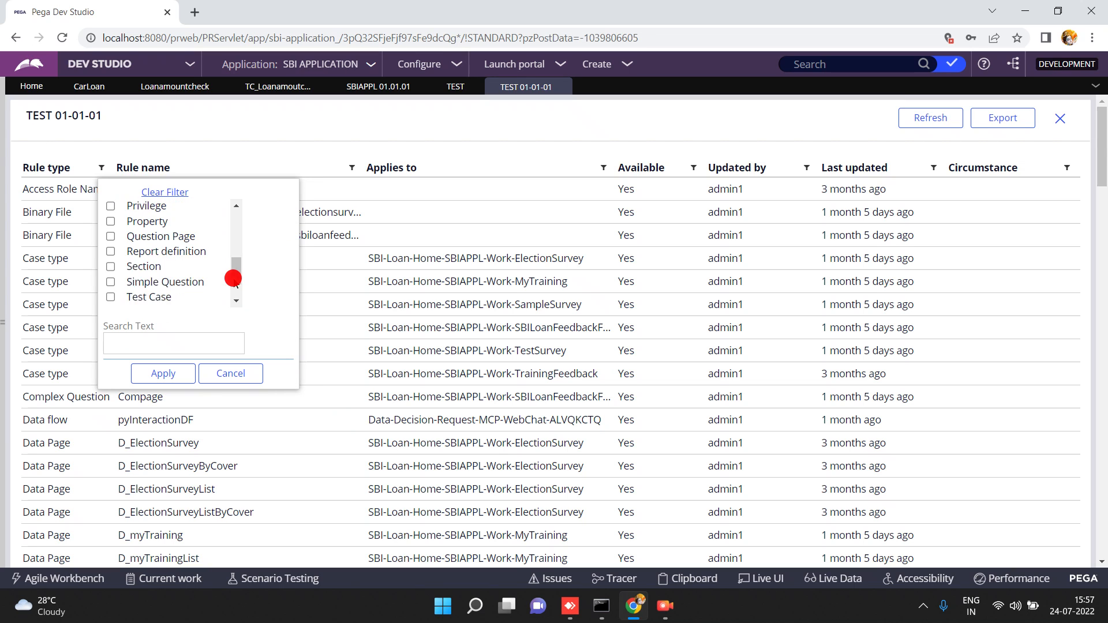
left_click(110, 291)
left_click(161, 375)
left_click(160, 375)
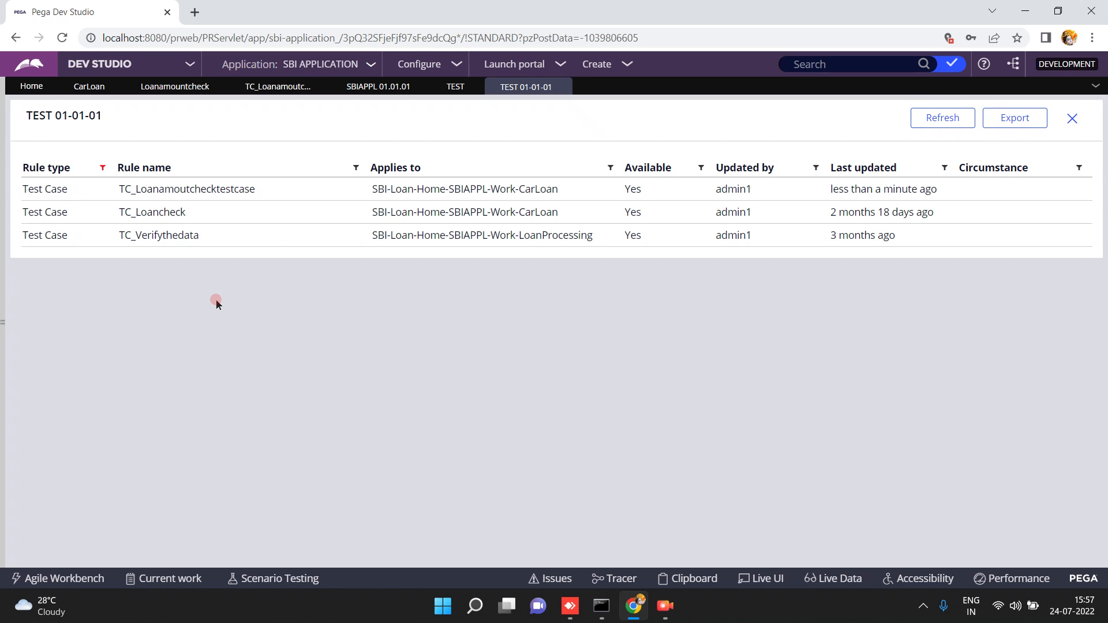
- Open TC_Loanamoutchecktestcase from the rule list, run the test case and review its Decision Result assertion
left_click(150, 197)
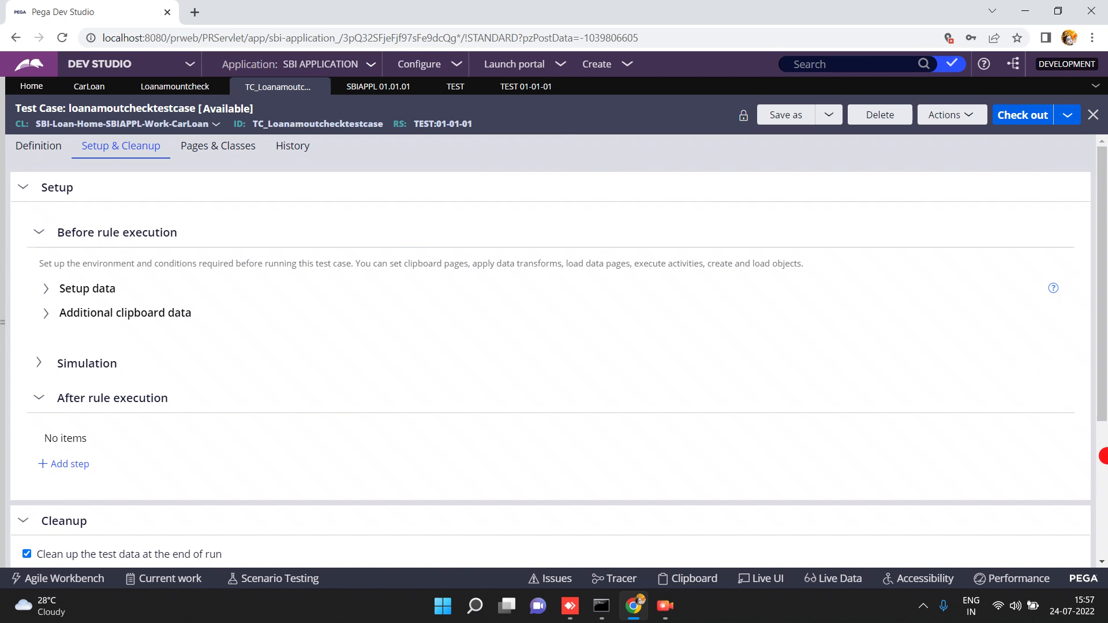
scroll(1101, 458, "down", 3)
scroll(1099, 187, "up", 3)
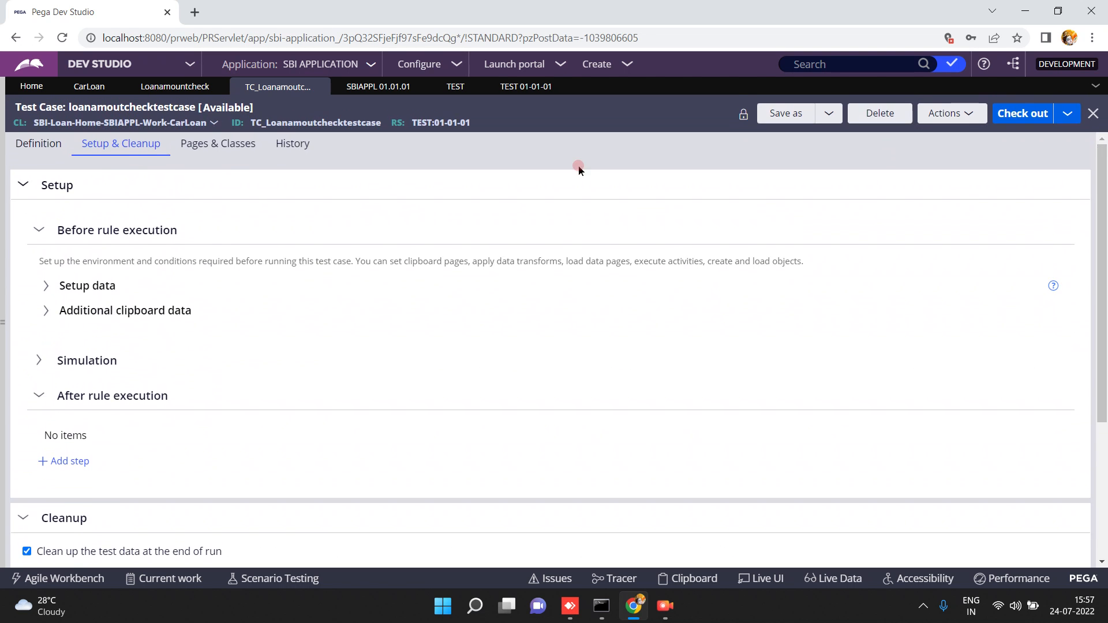
left_click(33, 155)
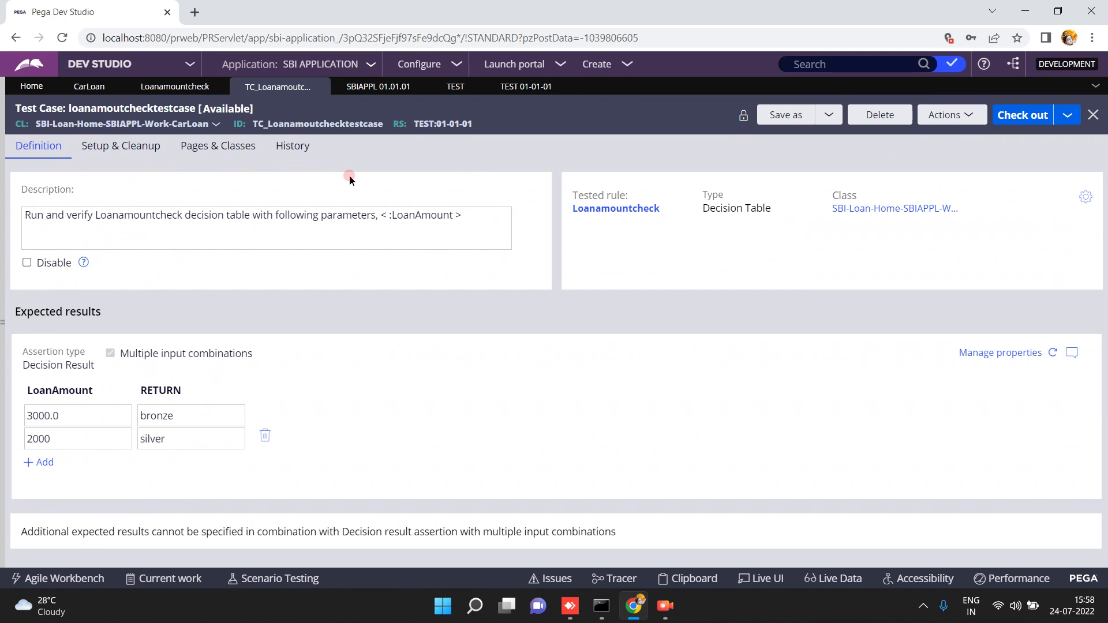
left_click(941, 117)
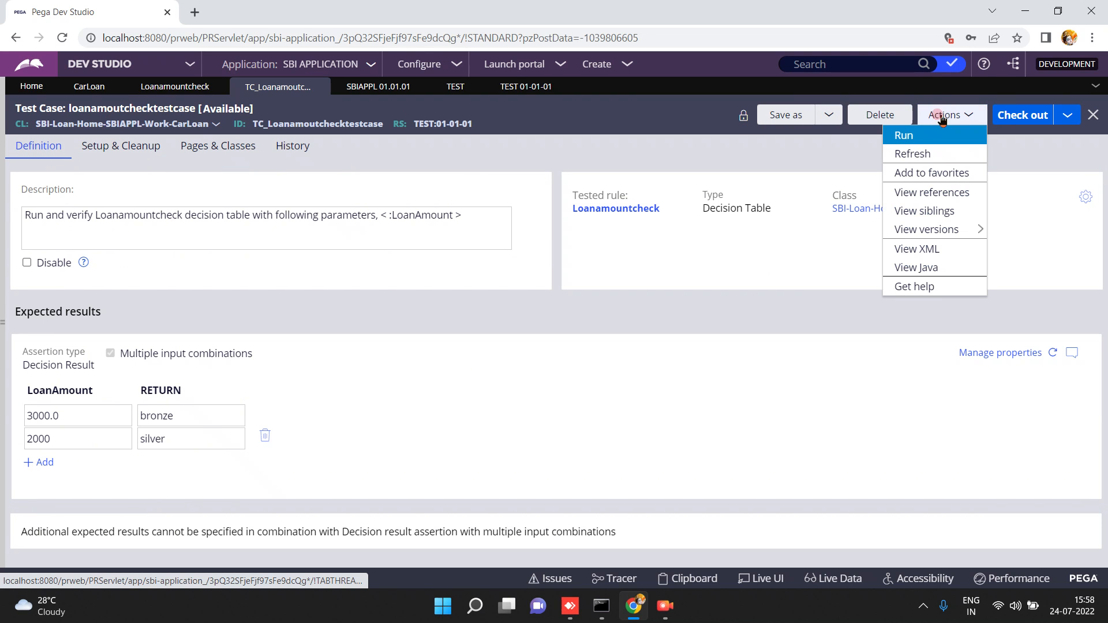
left_click(918, 133)
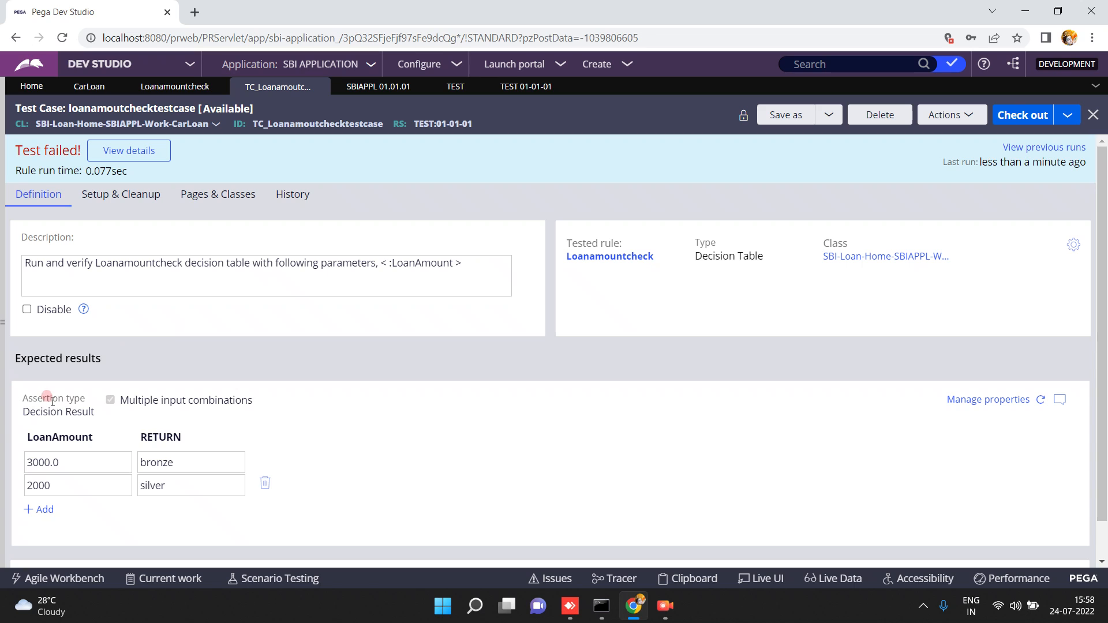
left_click_drag(94, 413, 76, 417)
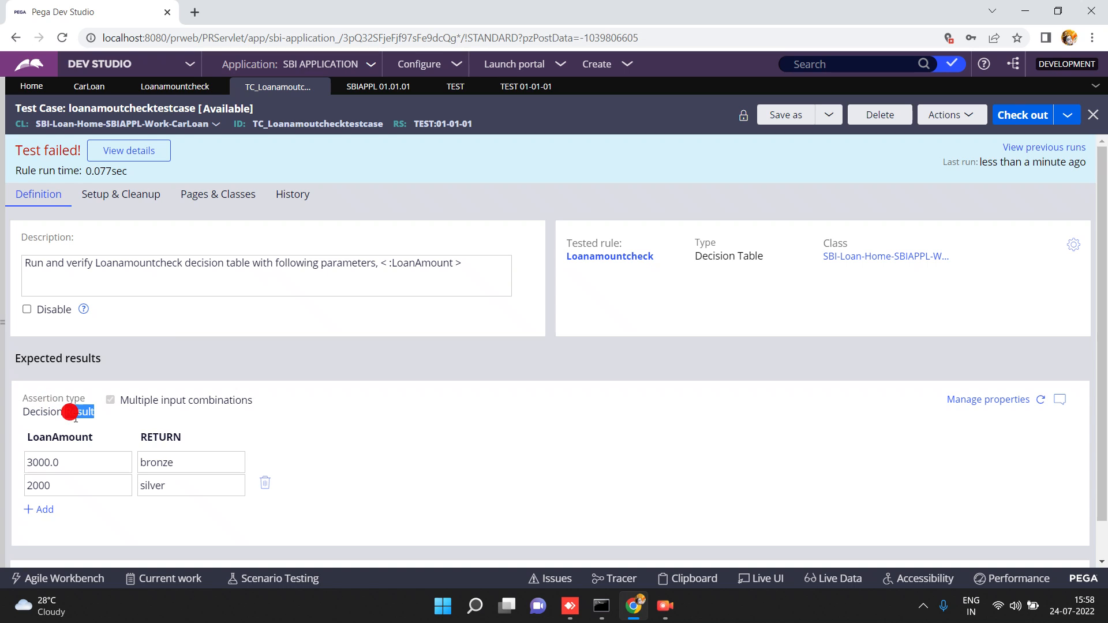
- Review the Decision Result assertion type and the LoanAmount and RETURN values of both expected result rows
triple_click(75, 417)
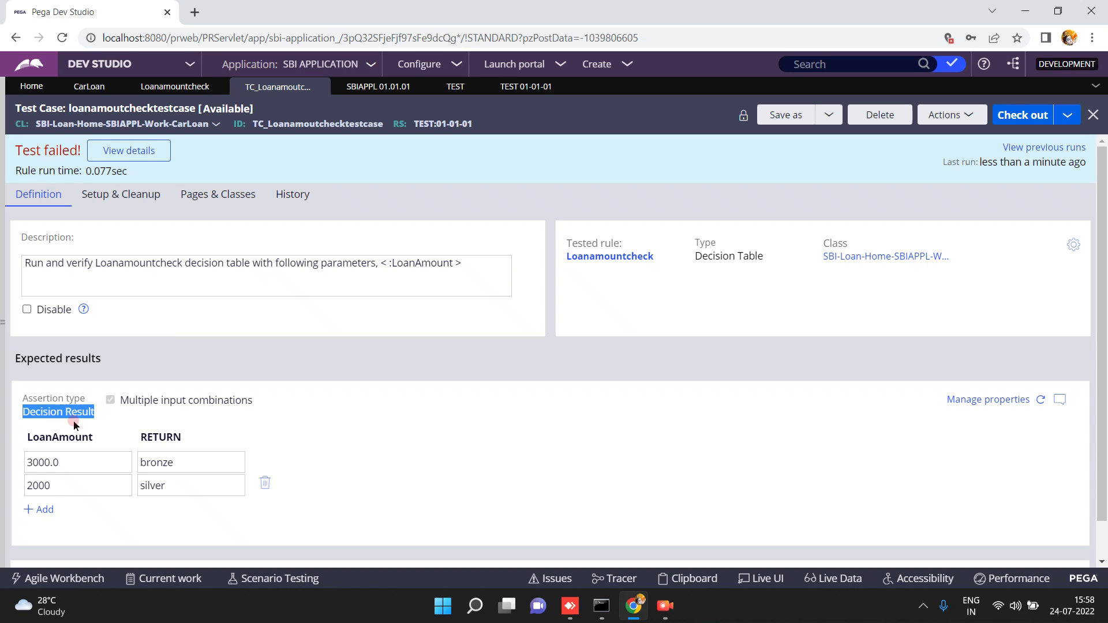
double_click(66, 464)
left_click(182, 456)
left_click(81, 475)
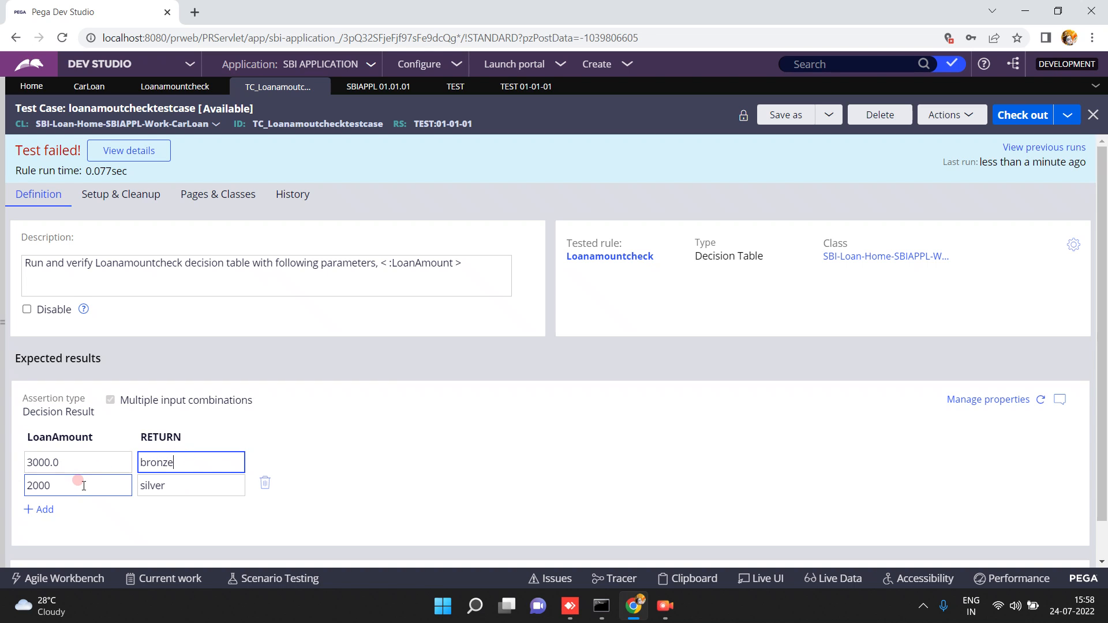
left_click(185, 486)
double_click(186, 486)
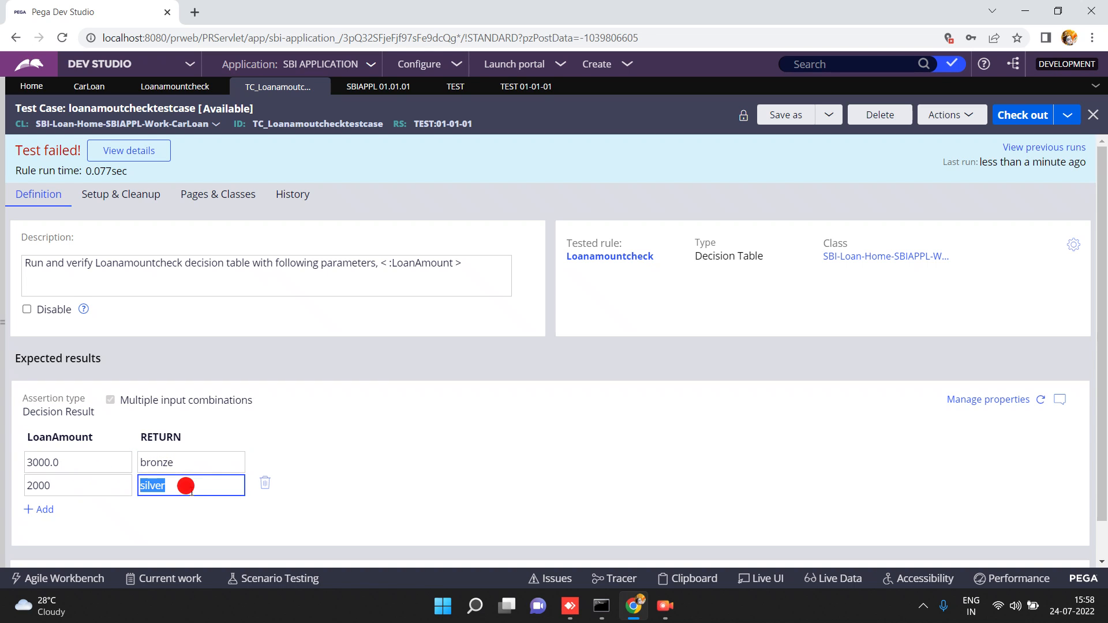
- Check out the test case for editing and compare its expected rows with the Loanamountcheck decision table's conditions and return values
left_click(172, 80)
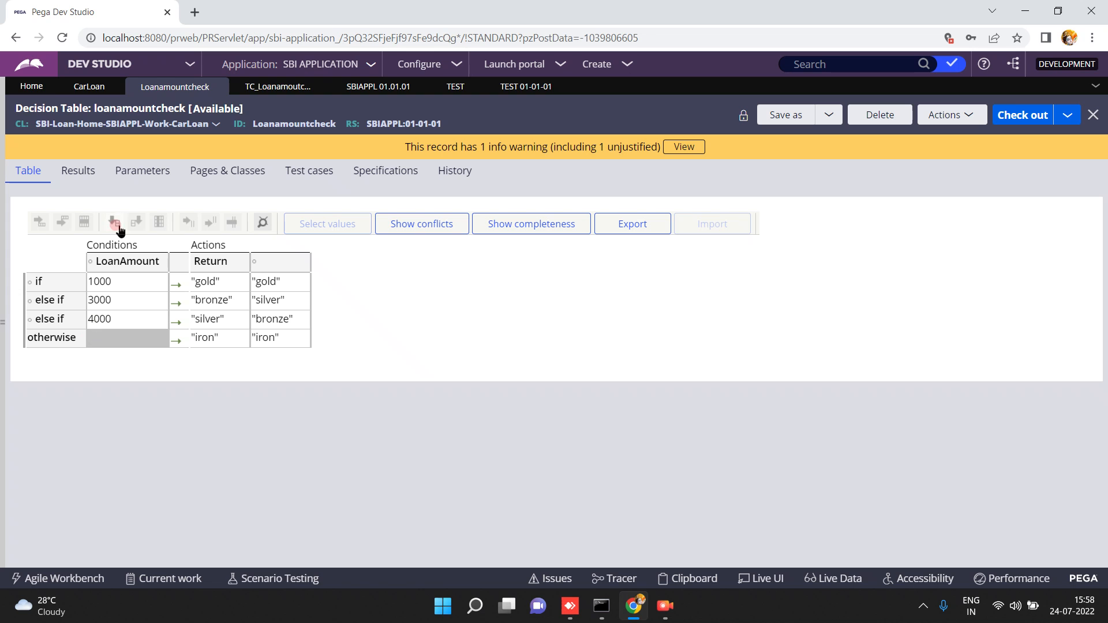
left_click(271, 87)
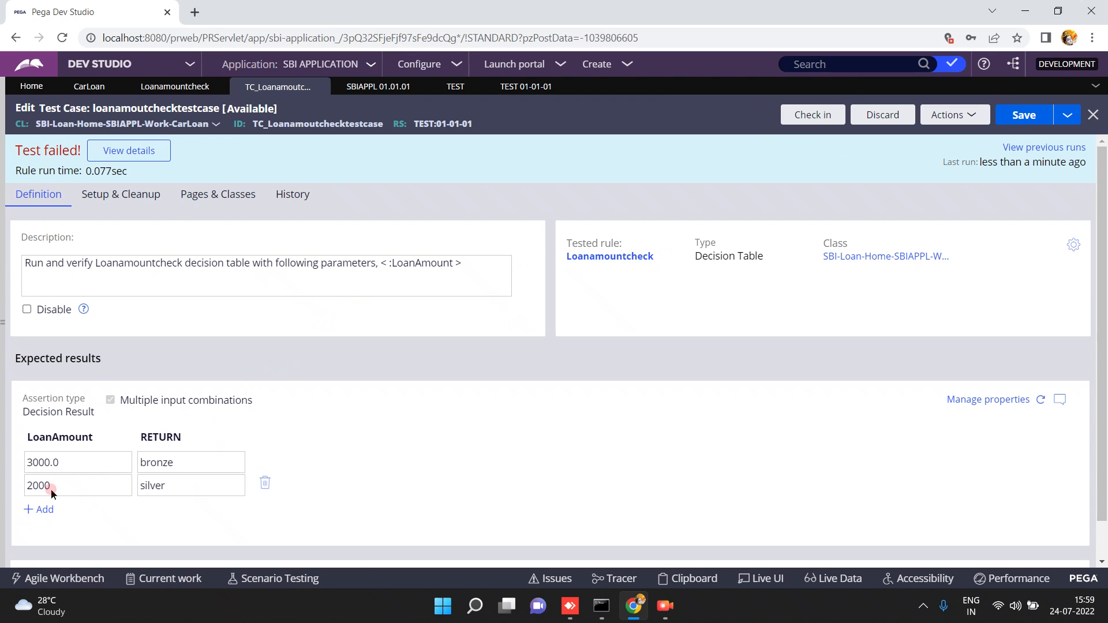
left_click(173, 88)
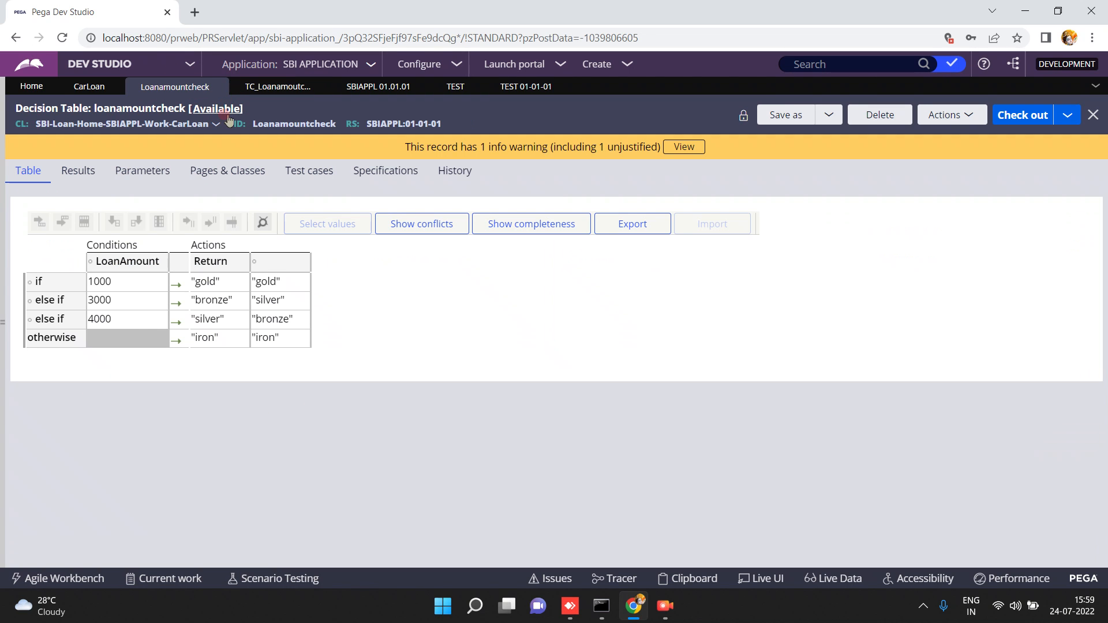
left_click(512, 92)
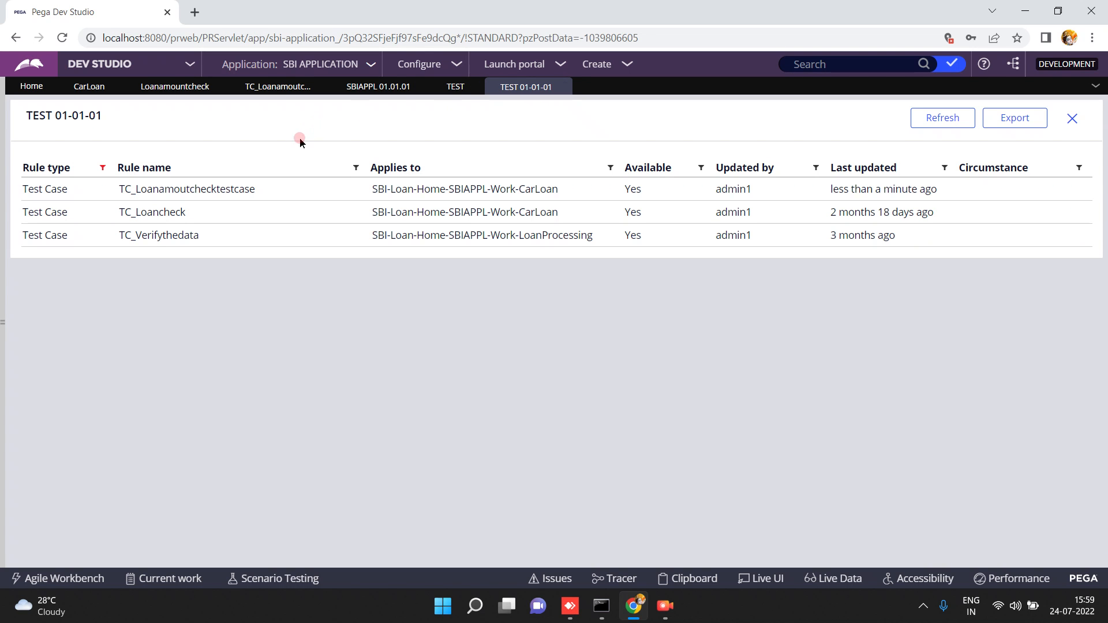
left_click(456, 88)
left_click(374, 92)
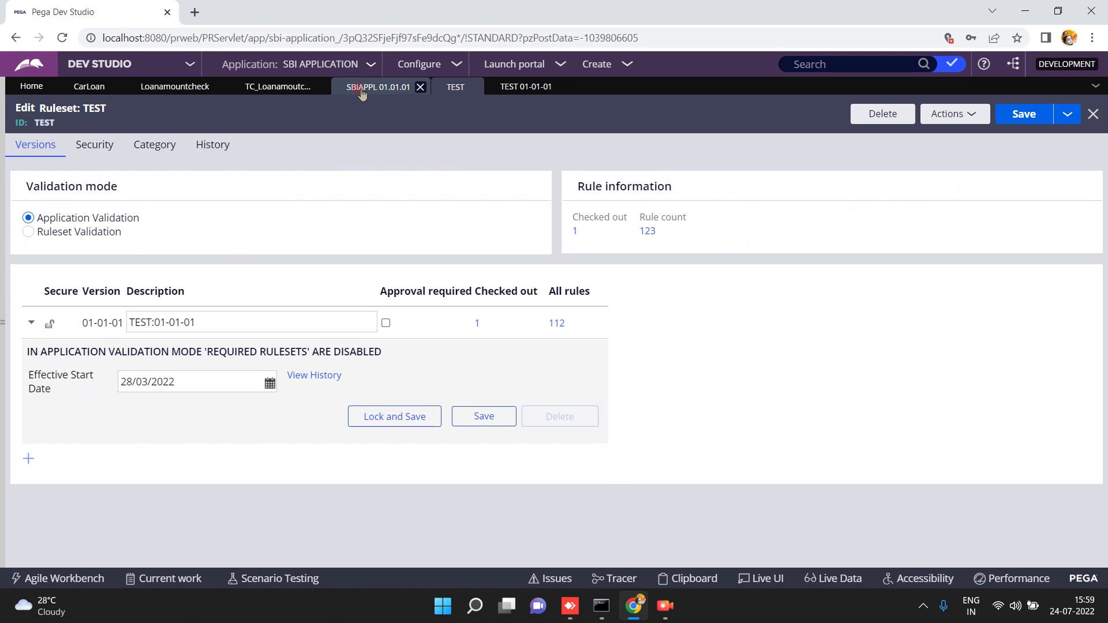
- Try to set the LoanAmount in the test case's silver row to 4000 and save the test case
left_click(272, 90)
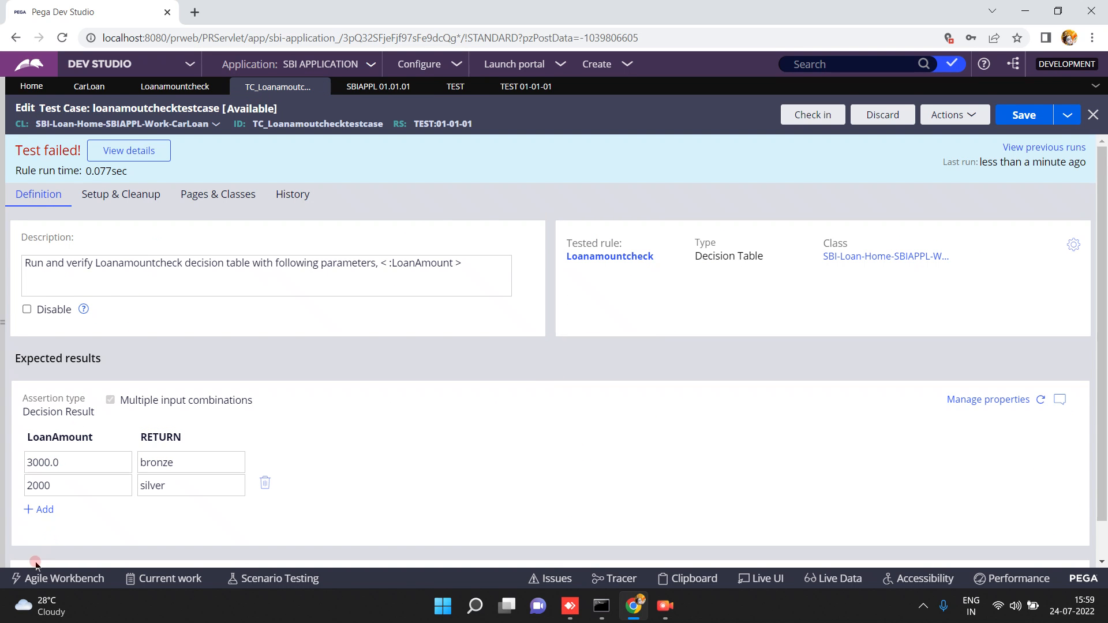
double_click(63, 476)
type("400")
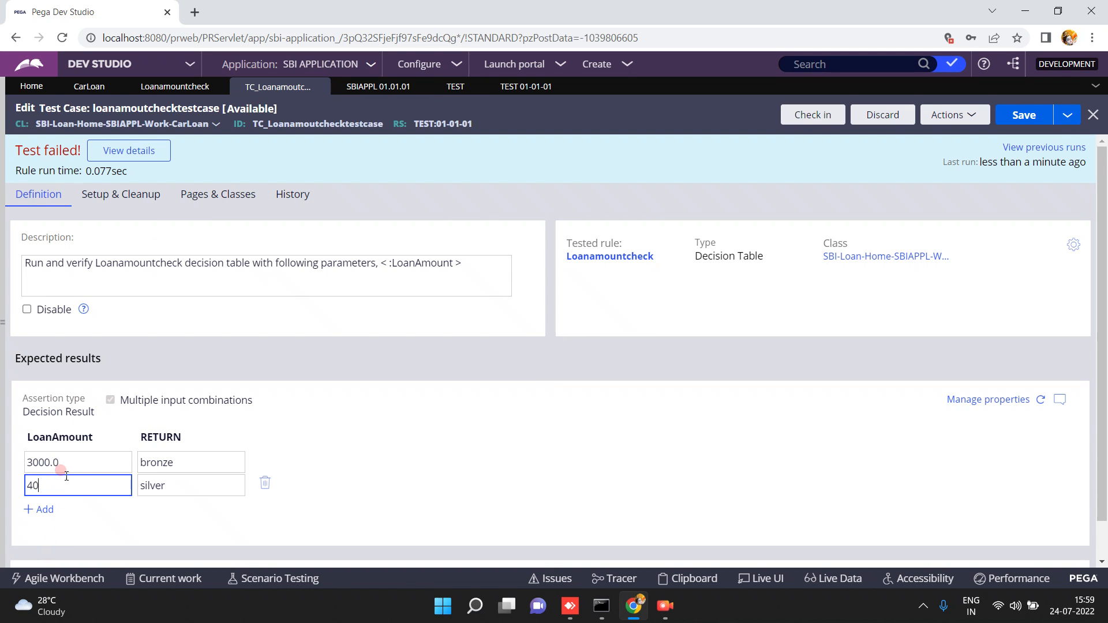
left_click(527, 510)
left_click(1026, 115)
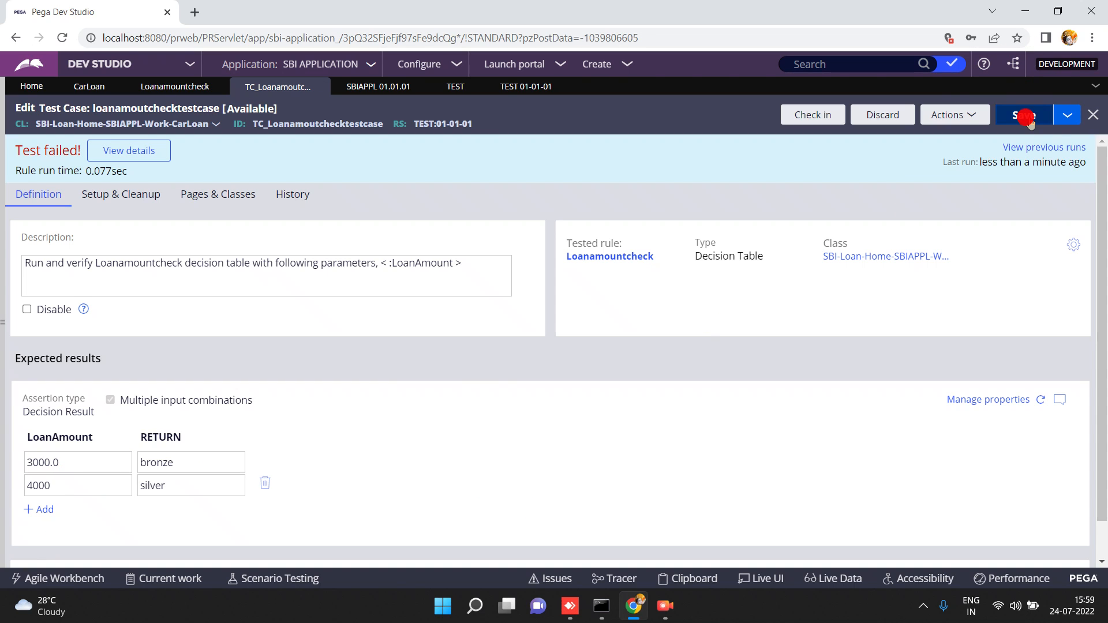
left_click(1026, 115)
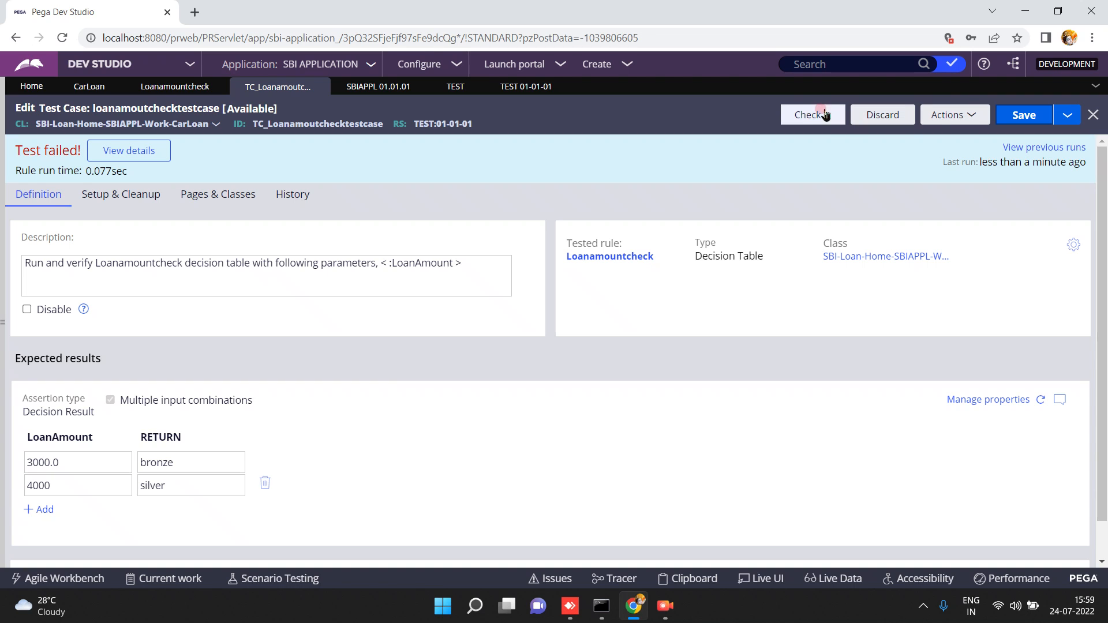
- Try to open the available actions for the test case and attempt to save it again
left_click(961, 116)
left_click(961, 119)
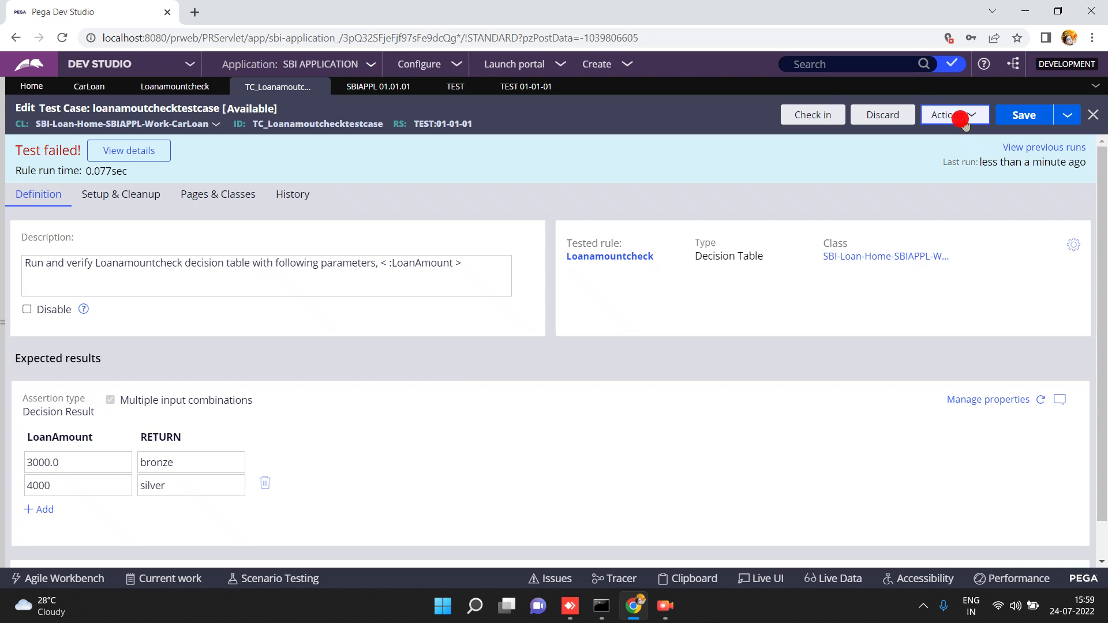
left_click(945, 114)
left_click(1020, 114)
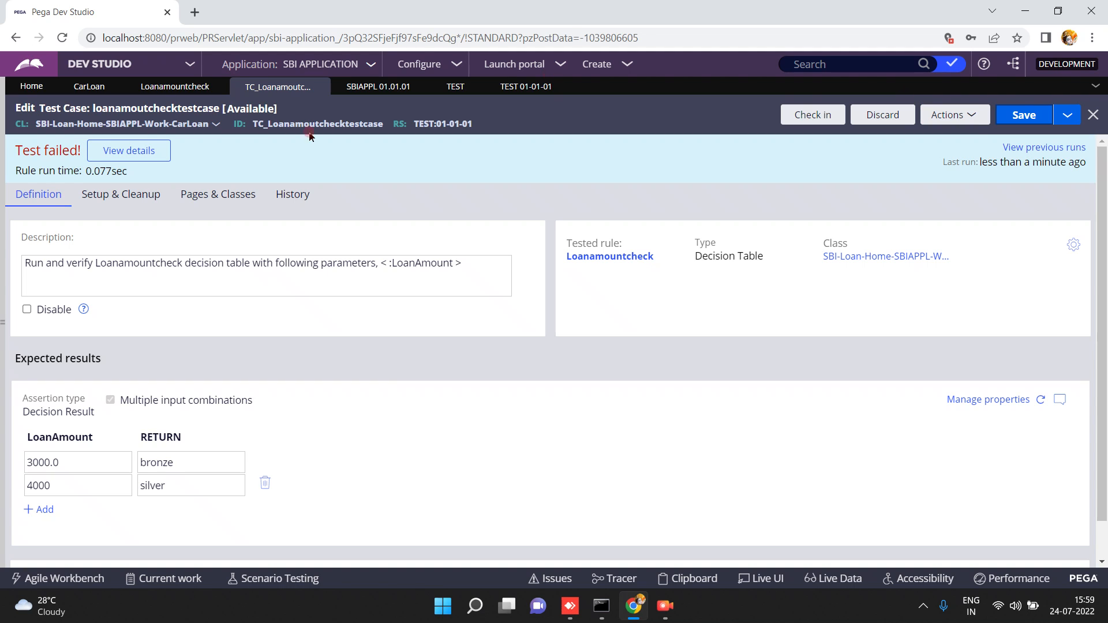
left_click(947, 115)
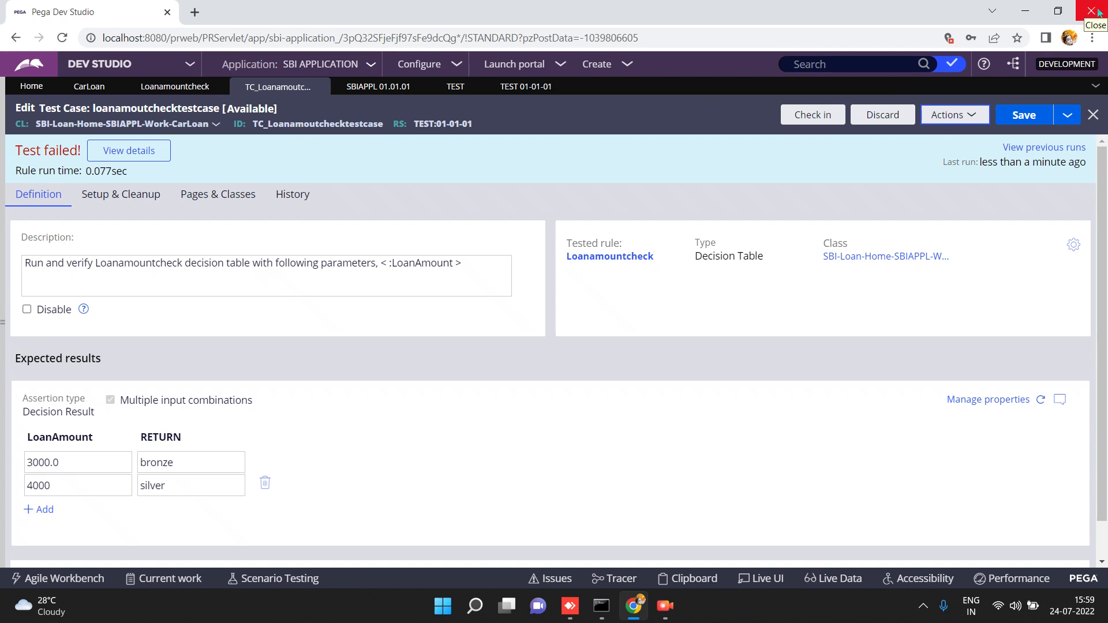
- Check the Pega Platform 8.6.0 Startup window and try to reload the Dev Studio page
left_click(1097, 11)
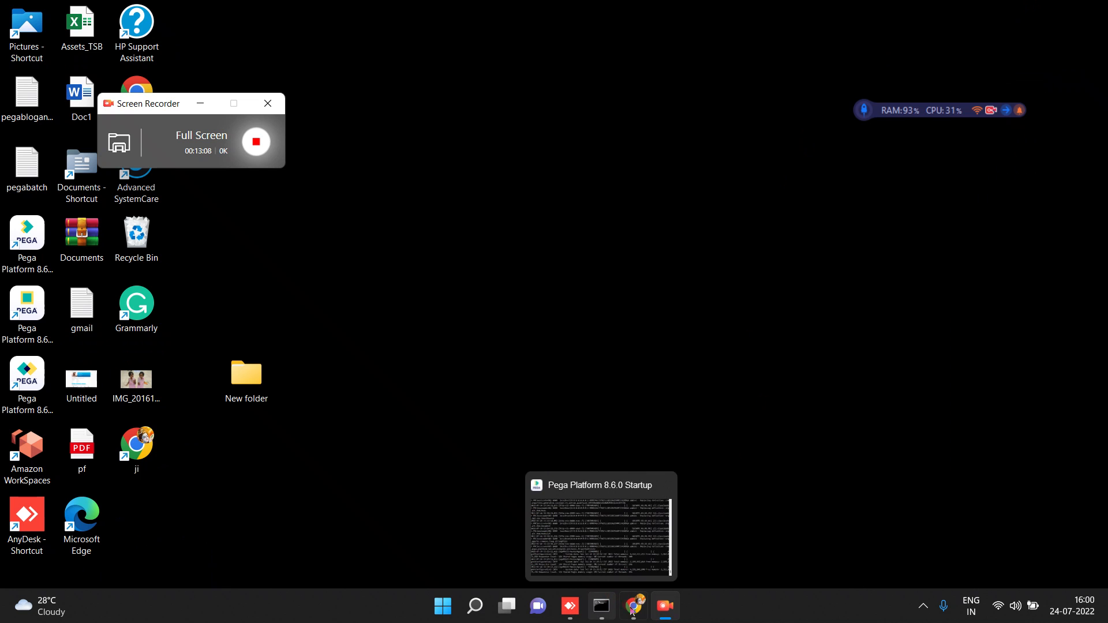
left_click(616, 553)
left_click(518, 456)
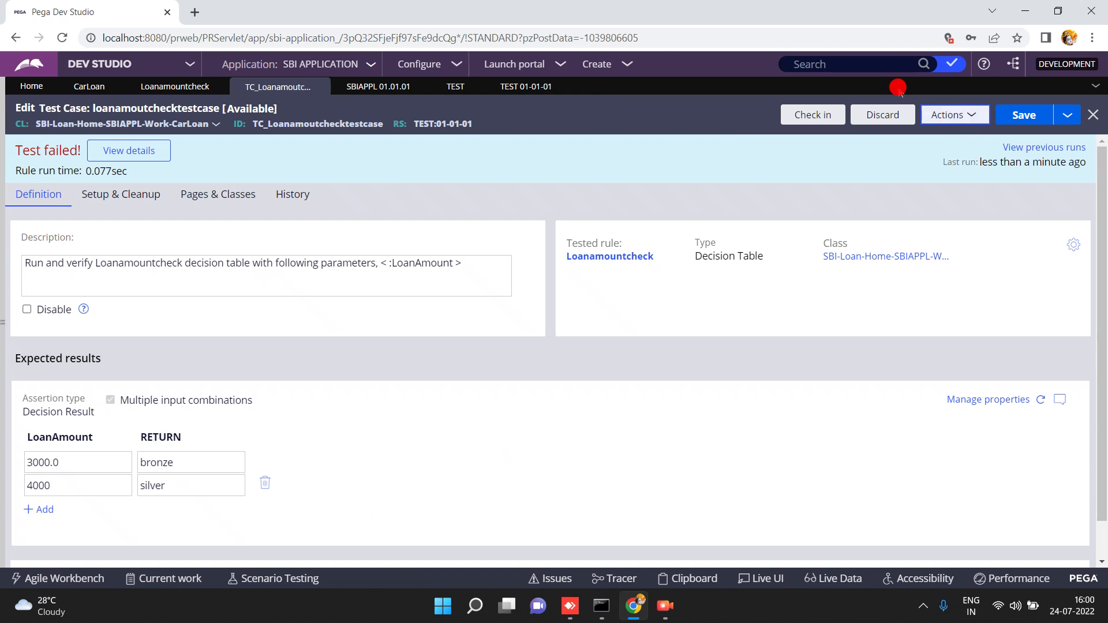
left_click(734, 38)
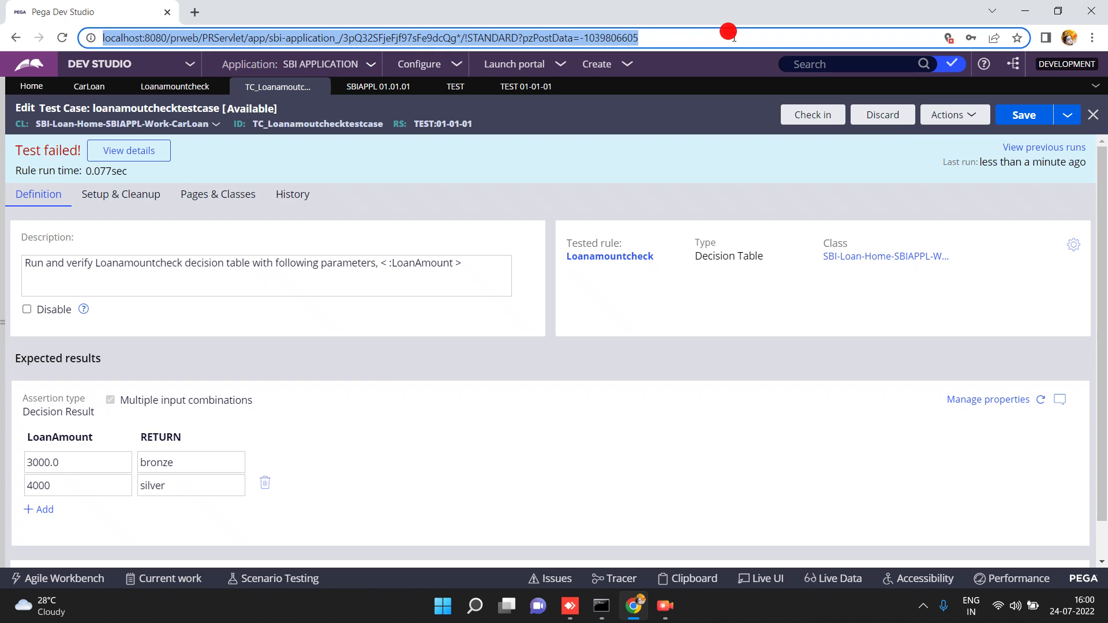
key("Return")
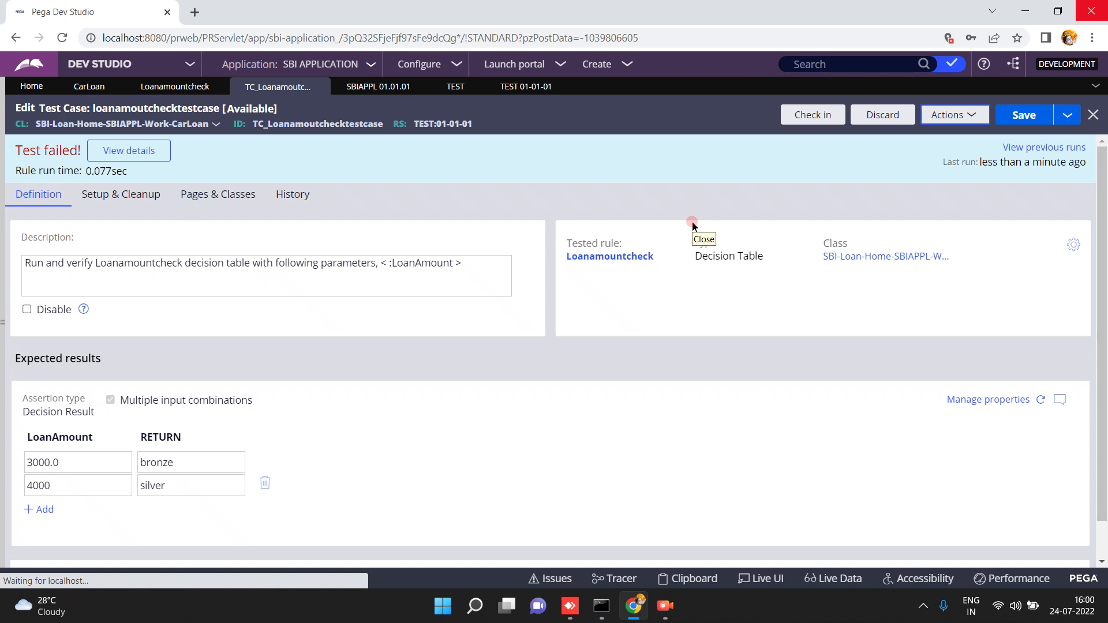
- Close the browser, release system memory with the desktop performance monitor and restart Chrome
key("alt+F4")
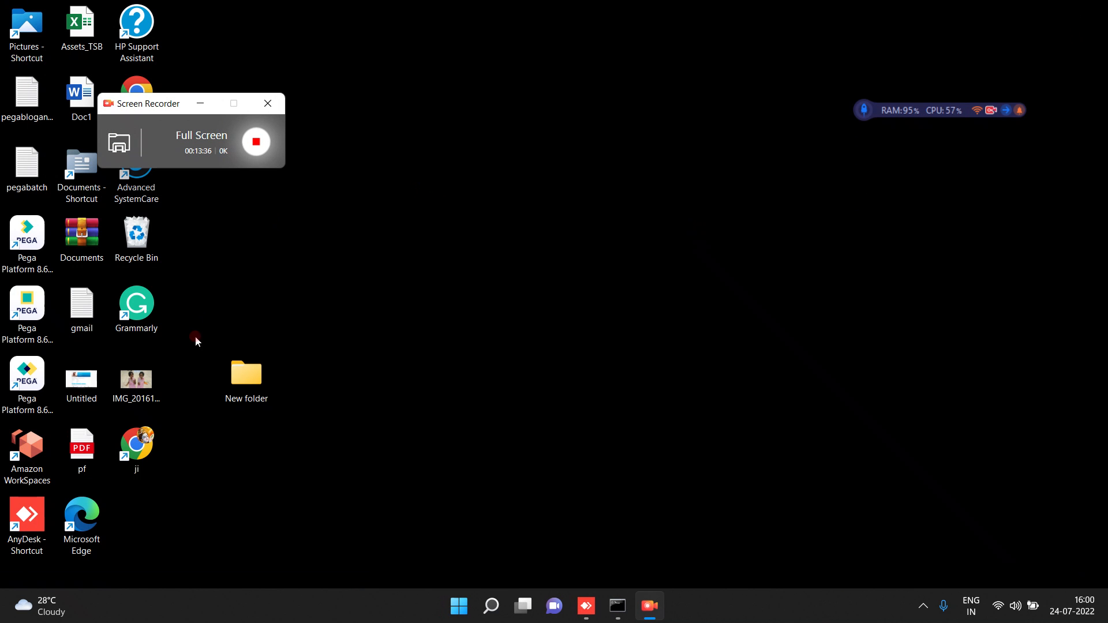
left_click(865, 113)
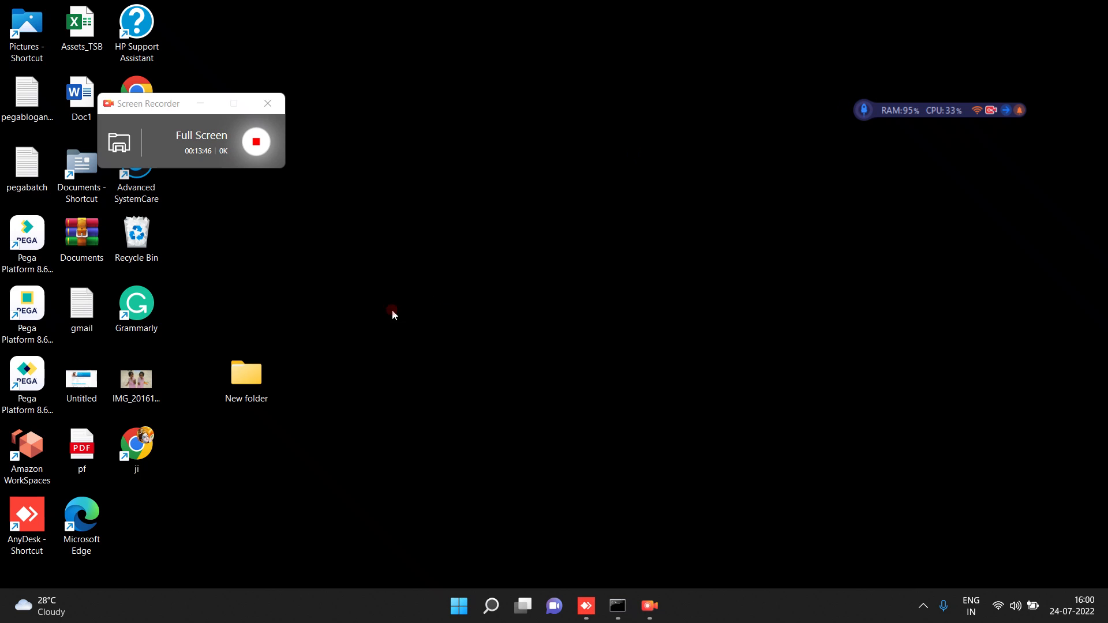
double_click(140, 444)
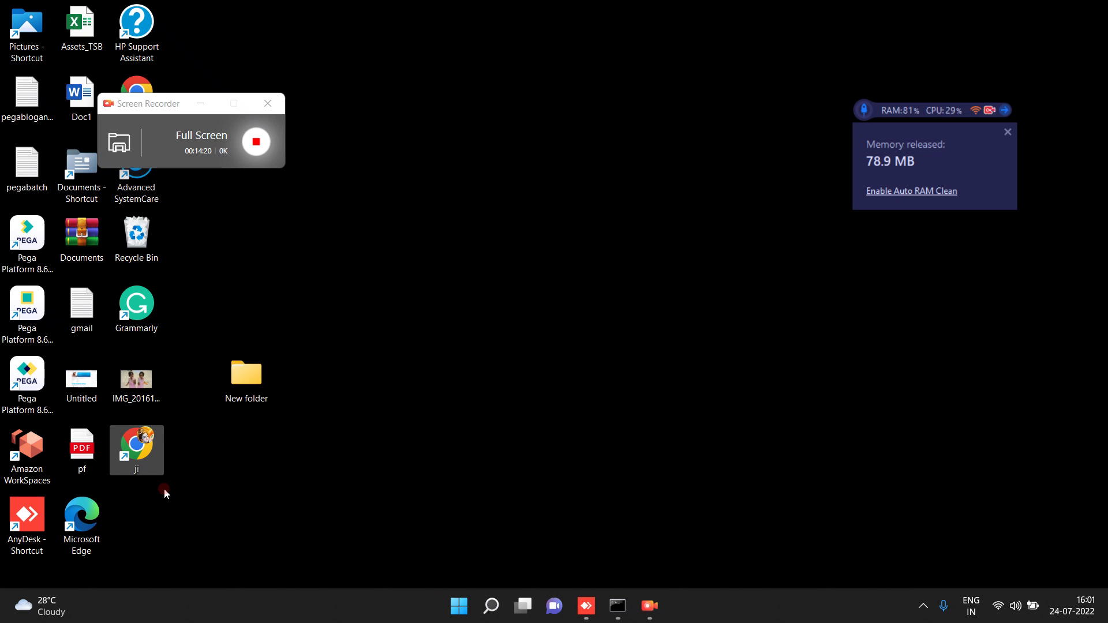
left_click(306, 469)
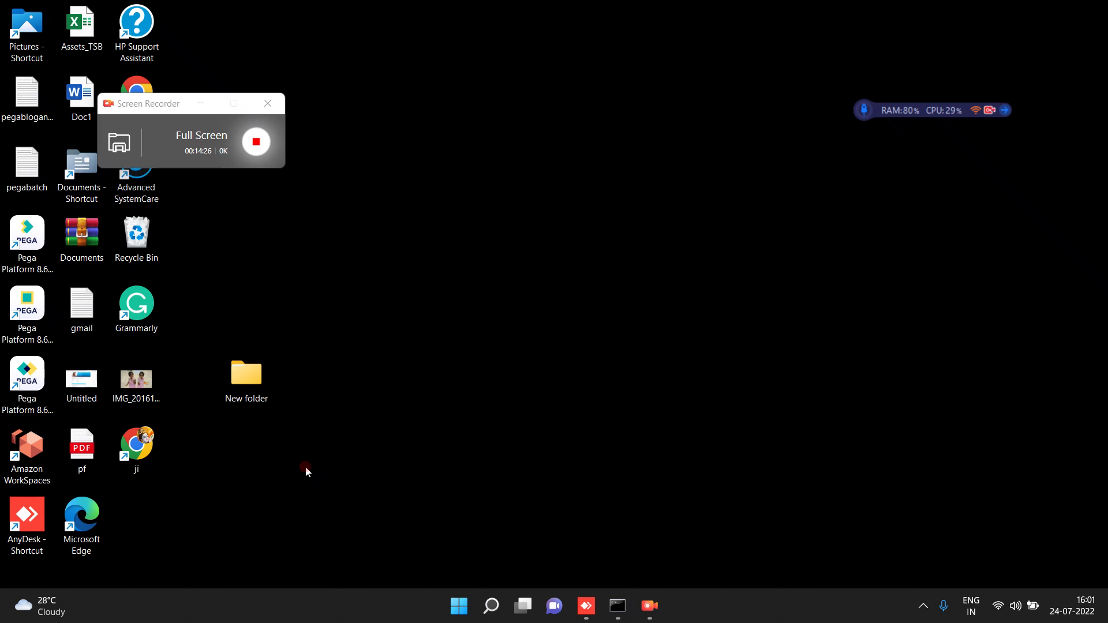
double_click(139, 445)
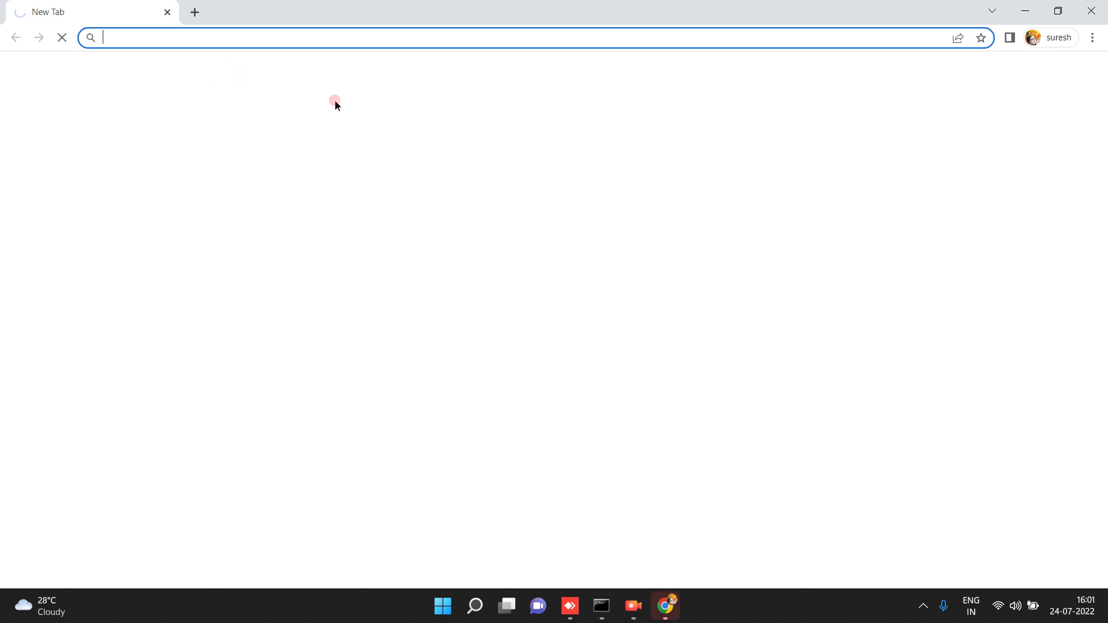
- Load the Pega login page at localhost:8080/prweb/PRServlet in Chrome
left_click(319, 36)
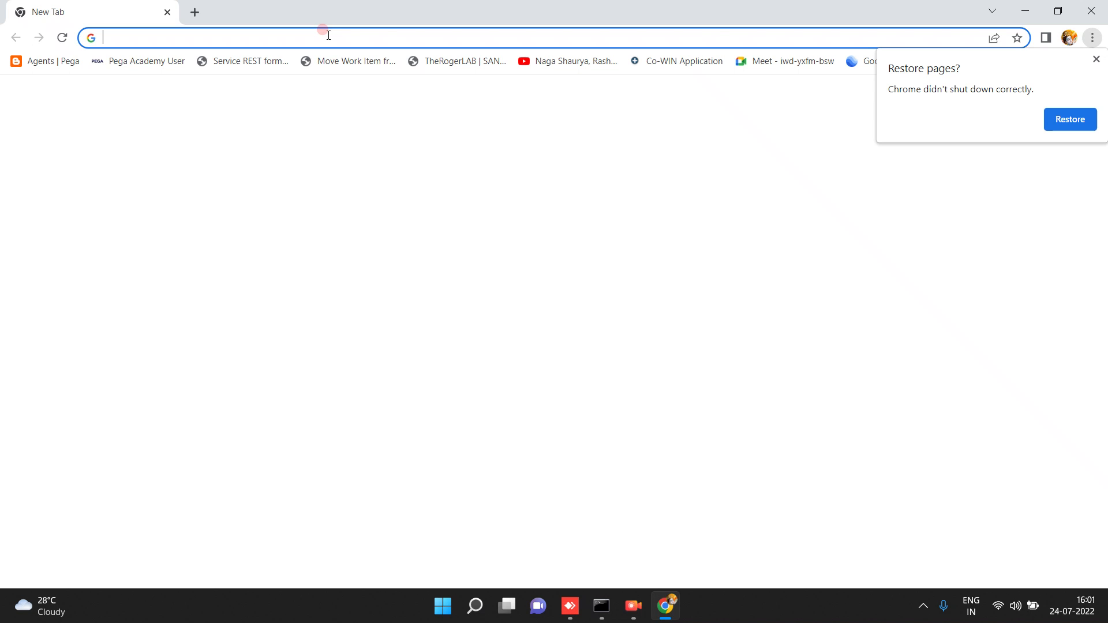
type("localhost:8080/prweb/PRServlet")
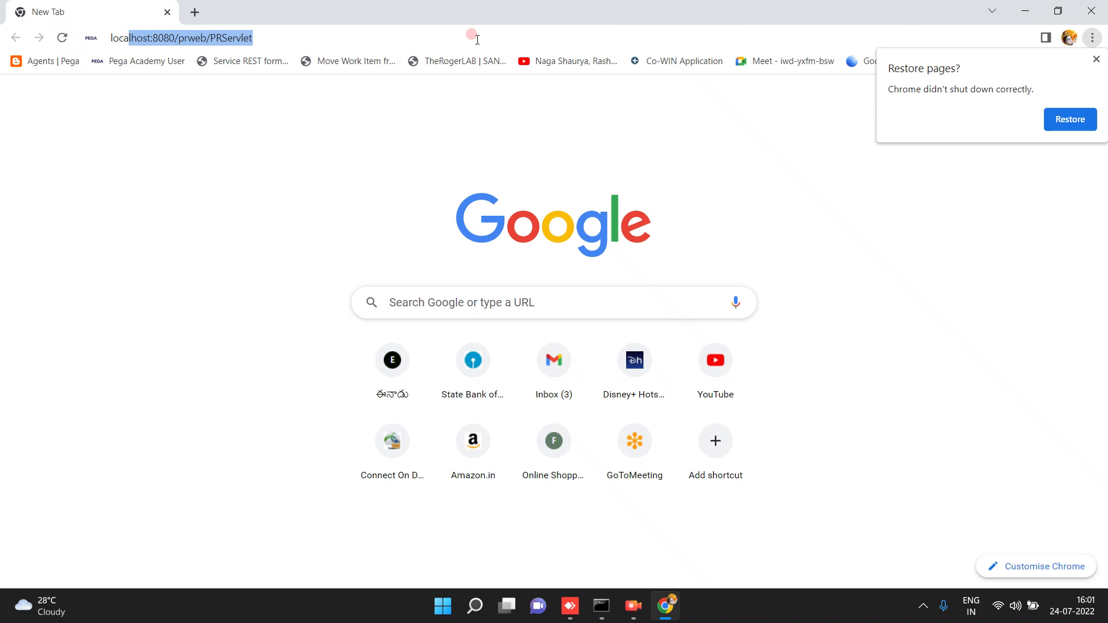
key("Return")
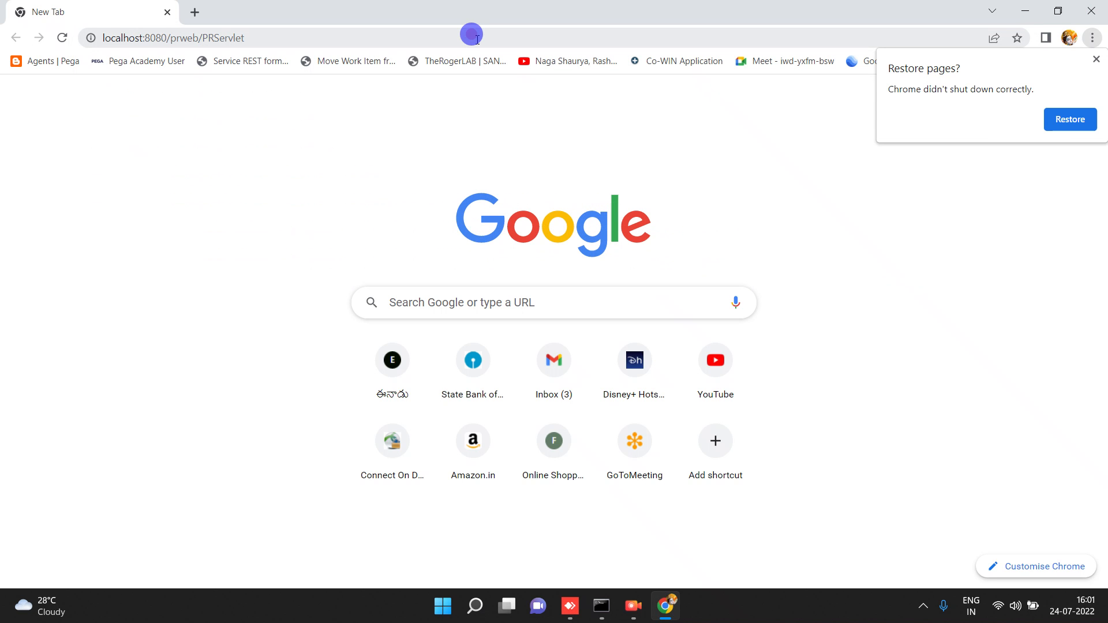
double_click(477, 39)
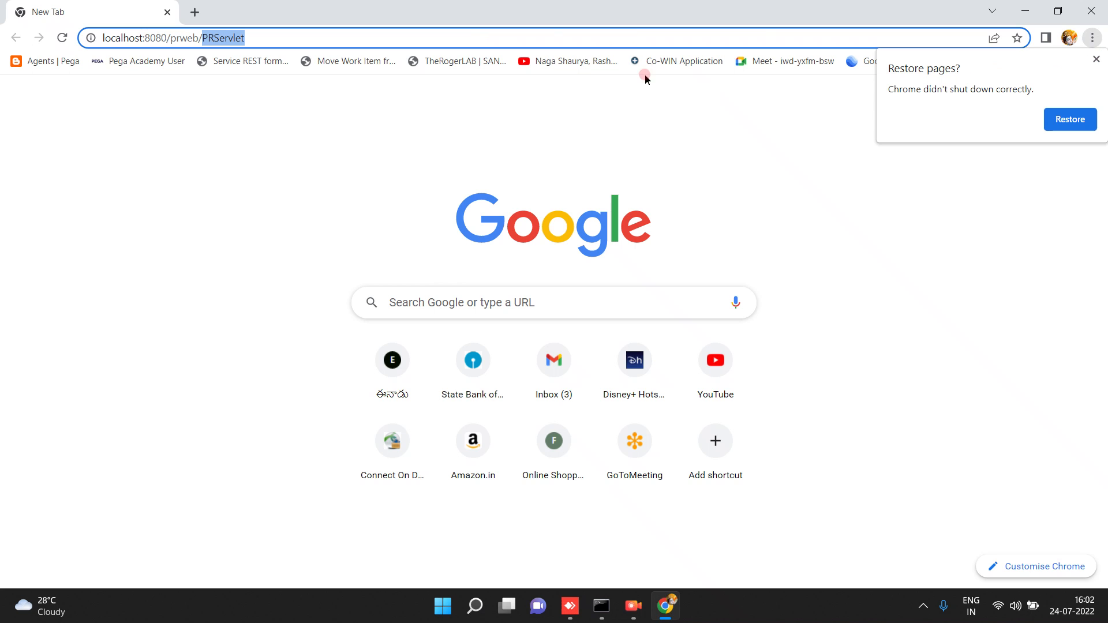
key("Return")
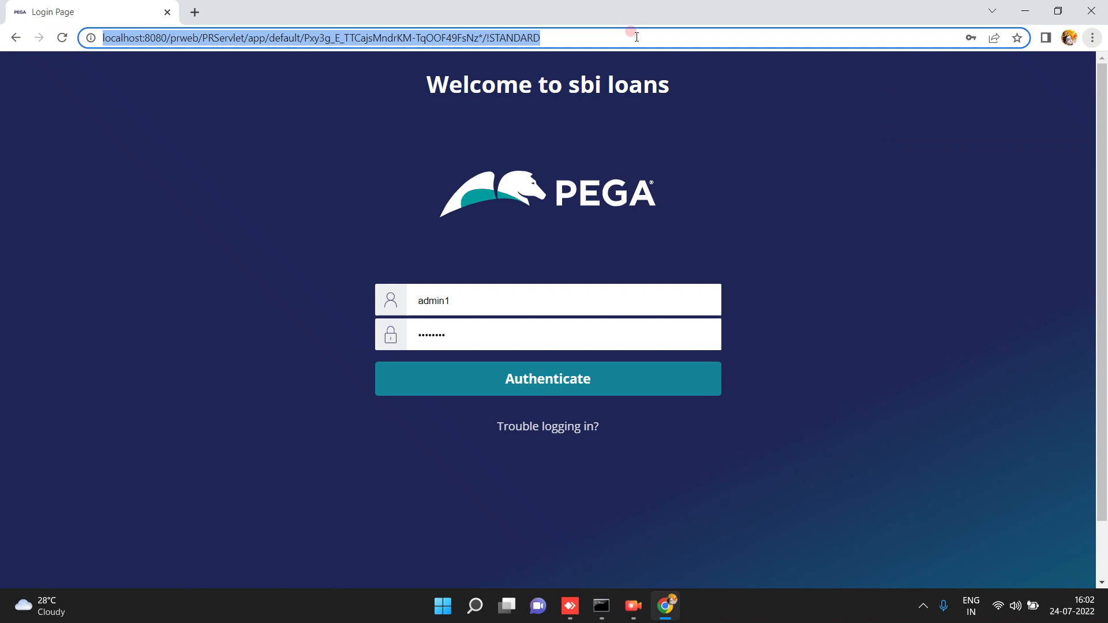
- Sign in to Dev Studio with the prefilled username and password
left_click(538, 380)
left_click(538, 381)
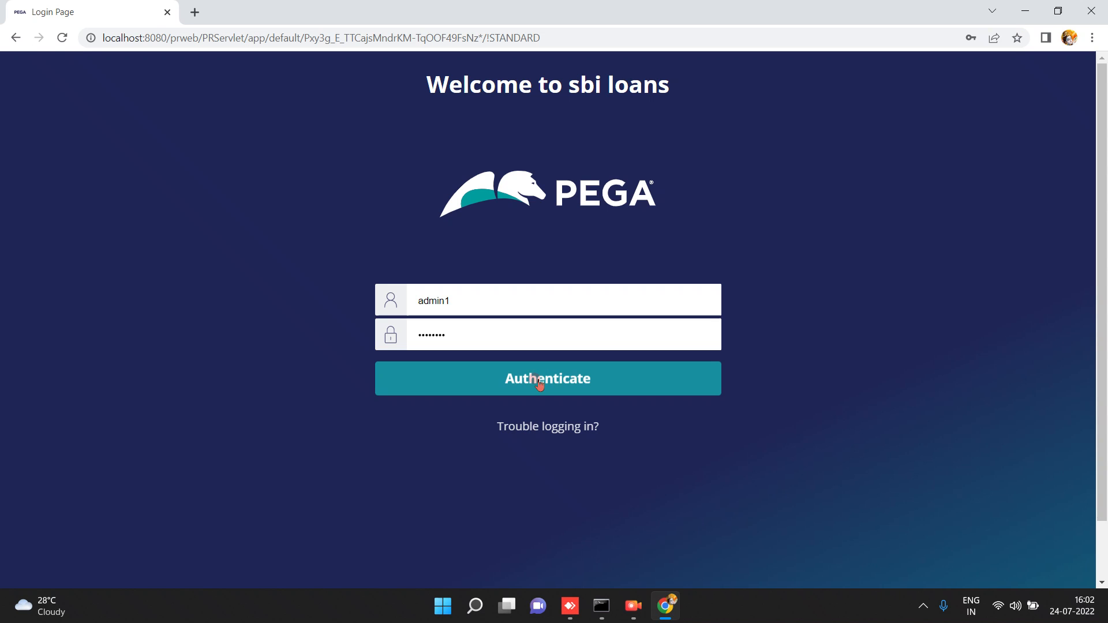
left_click(539, 381)
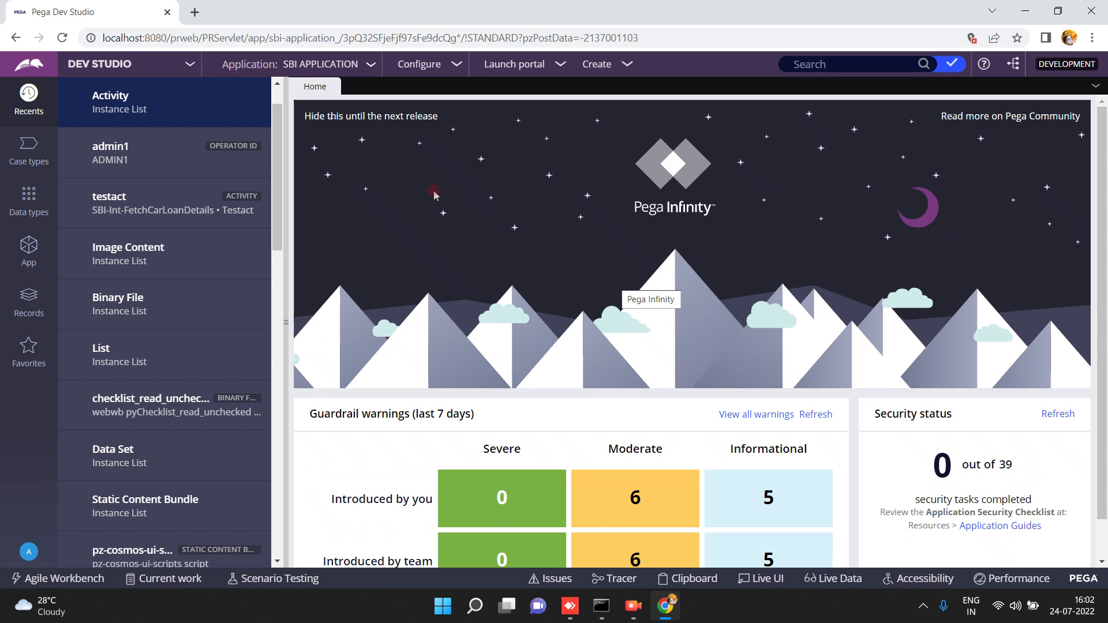
- Open the loanamoutchecktestcase test case from the checked-out records and collapse the explorer to widen the workspace
left_click(953, 65)
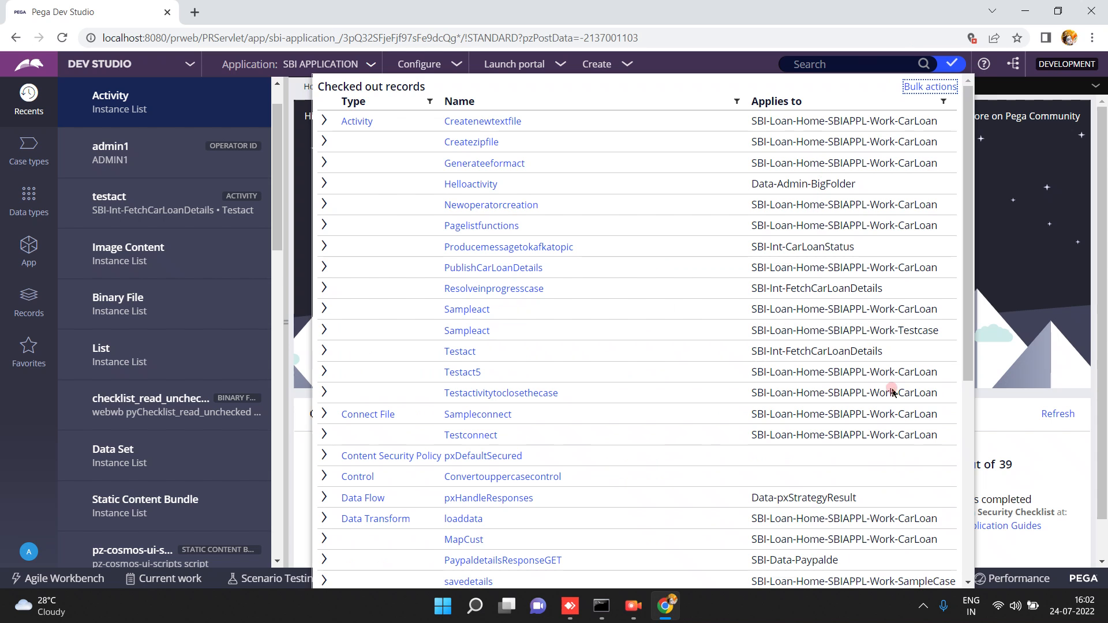
left_click(970, 541)
left_click(512, 533)
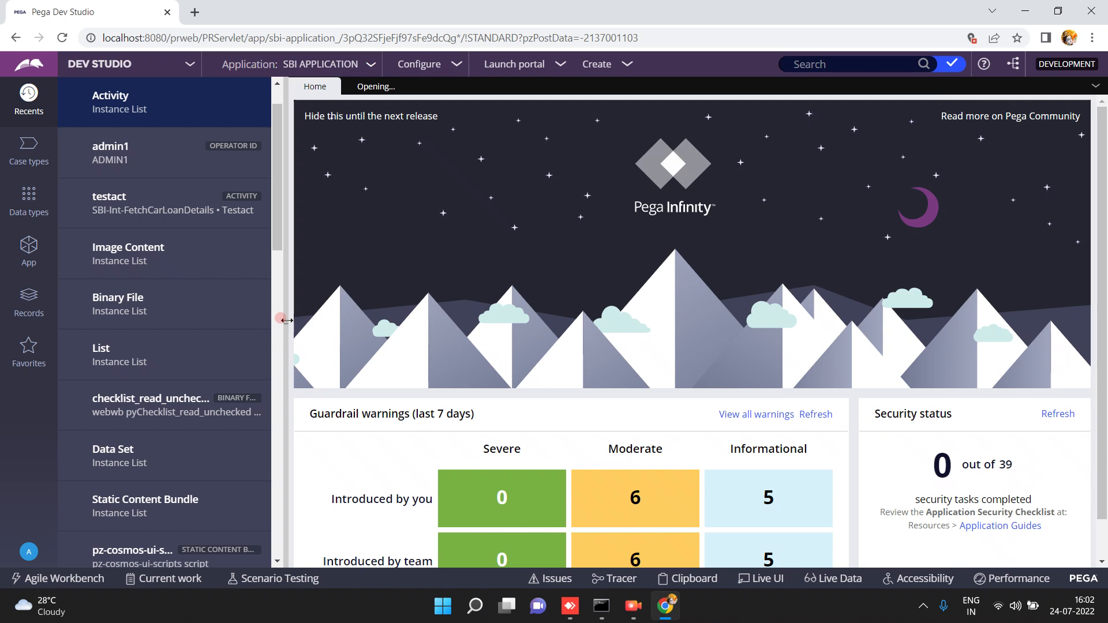
double_click(286, 321)
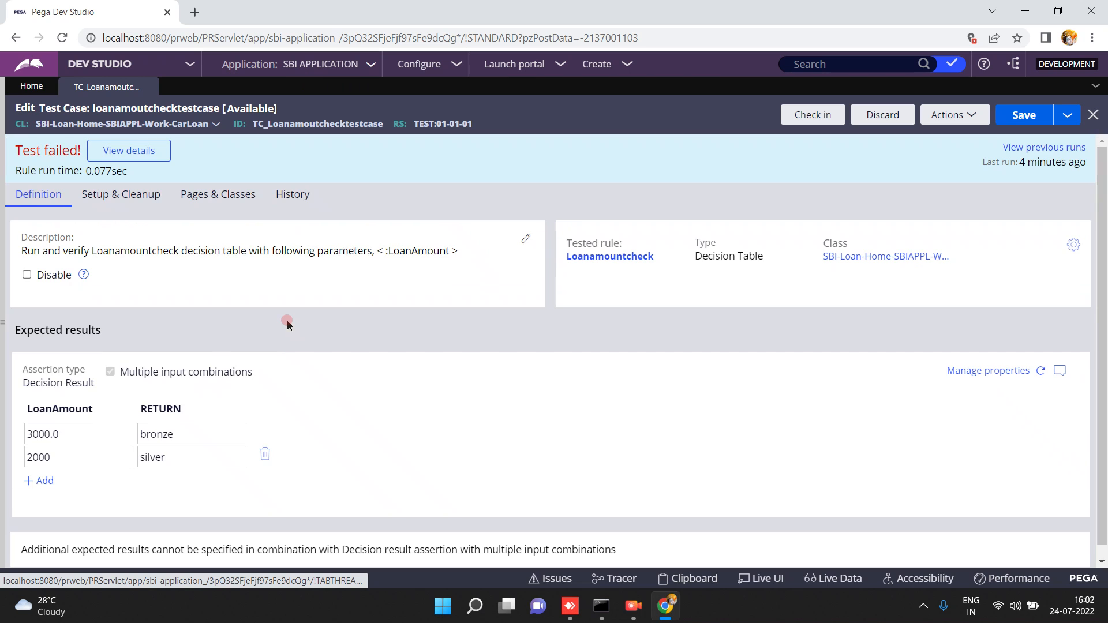
- Set the second expected-result row's LoanAmount to 4000 and save the test case
left_click(63, 456)
double_click(67, 458)
type("40")
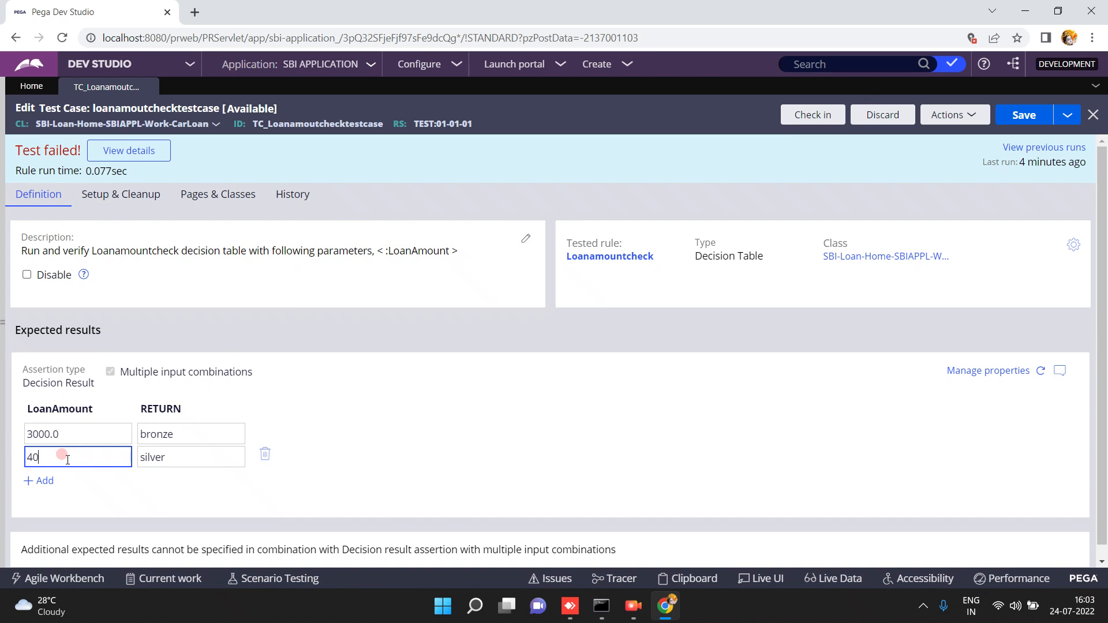
type("00")
left_click(1026, 118)
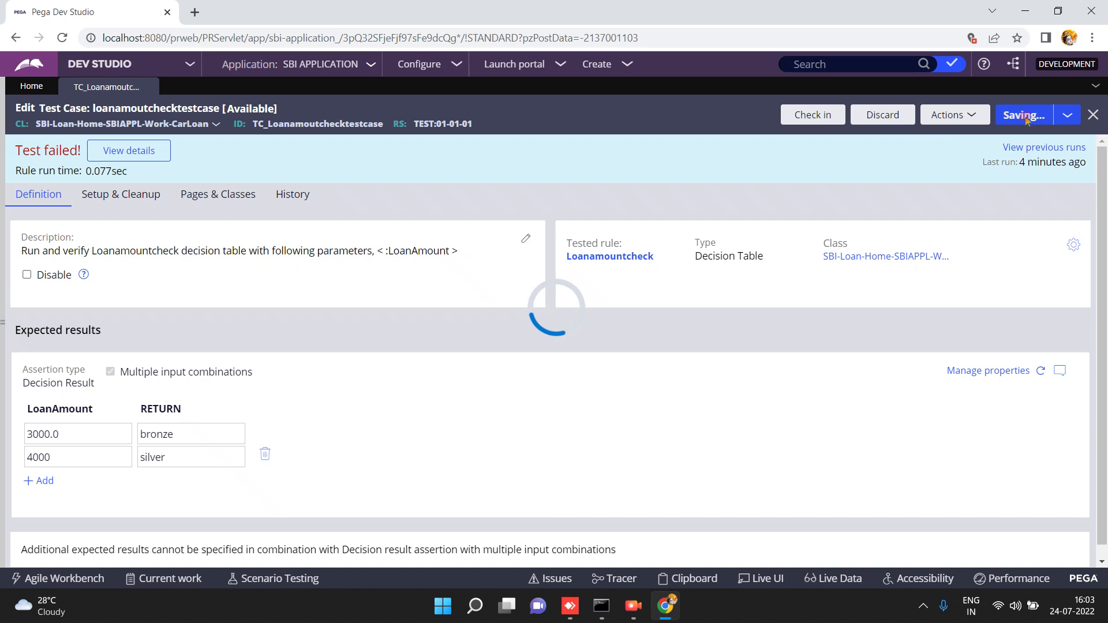
- Check in the test case with the comment "asfdsaf" and run it
left_click(950, 115)
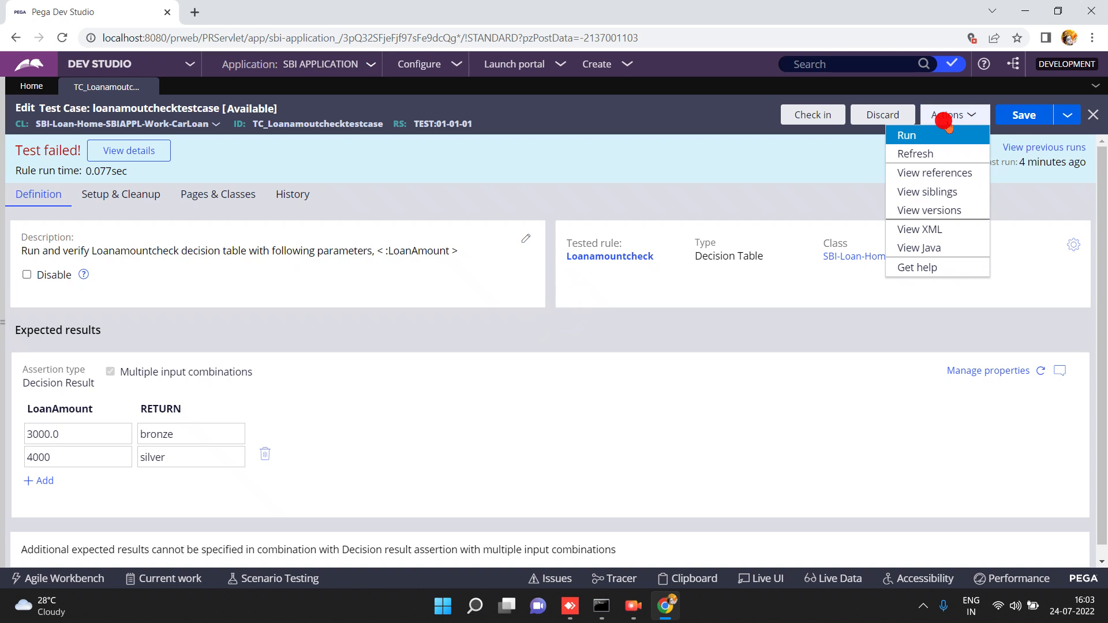
left_click(797, 114)
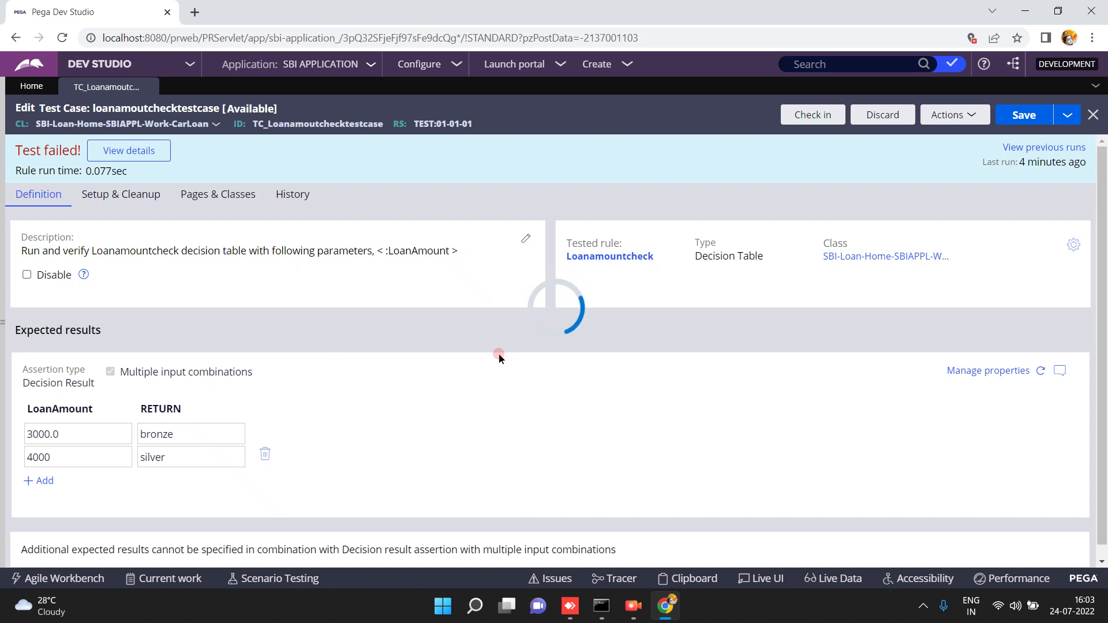
type("asfdsaf")
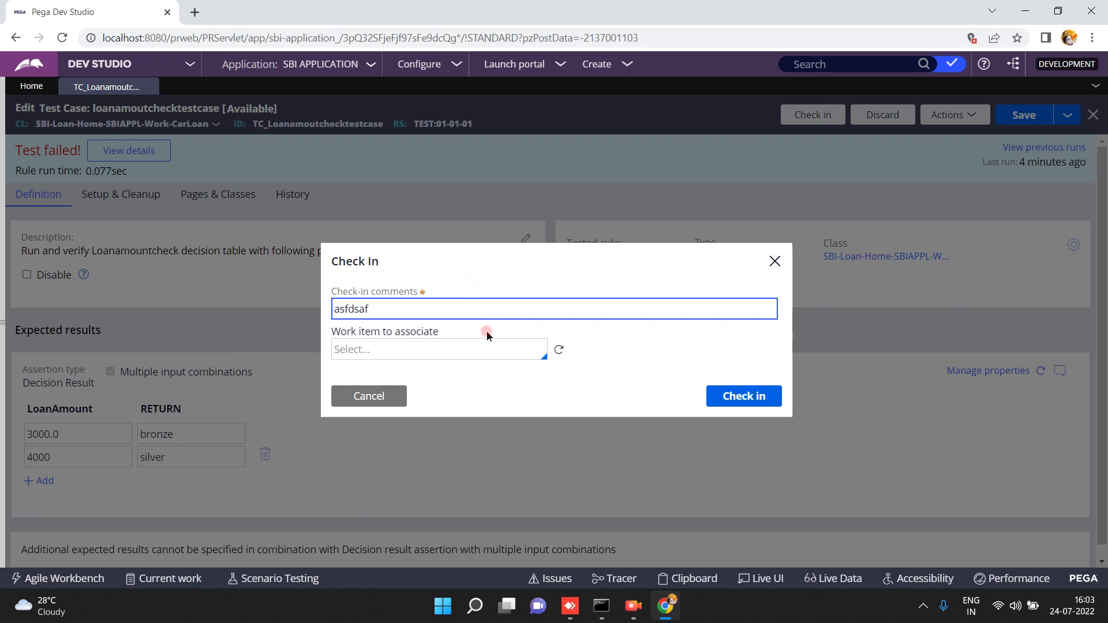
left_click(719, 397)
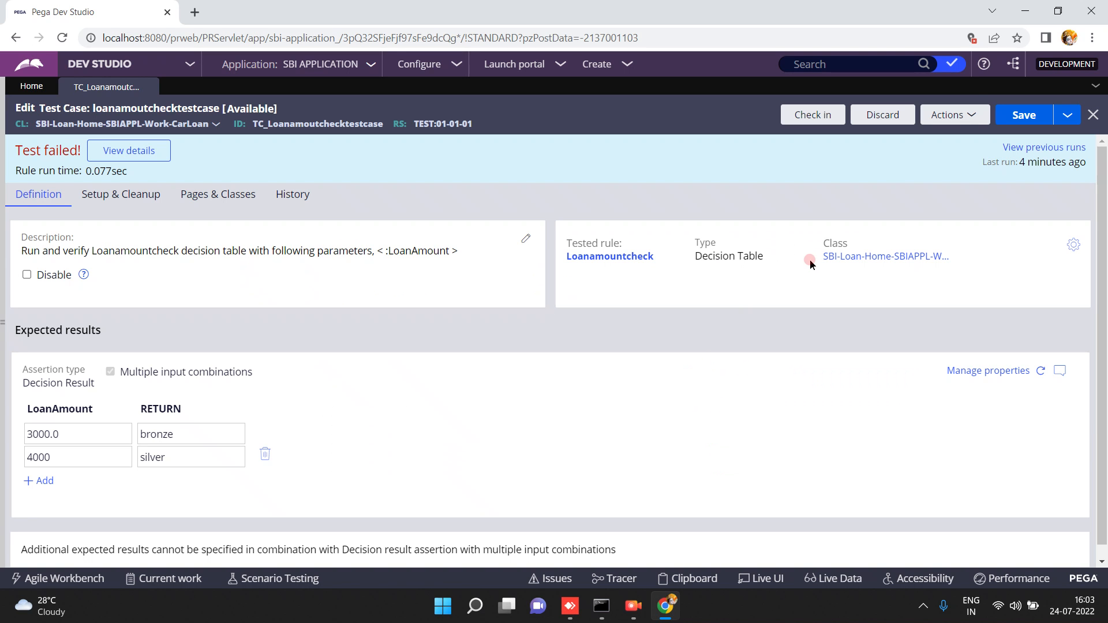
left_click(955, 118)
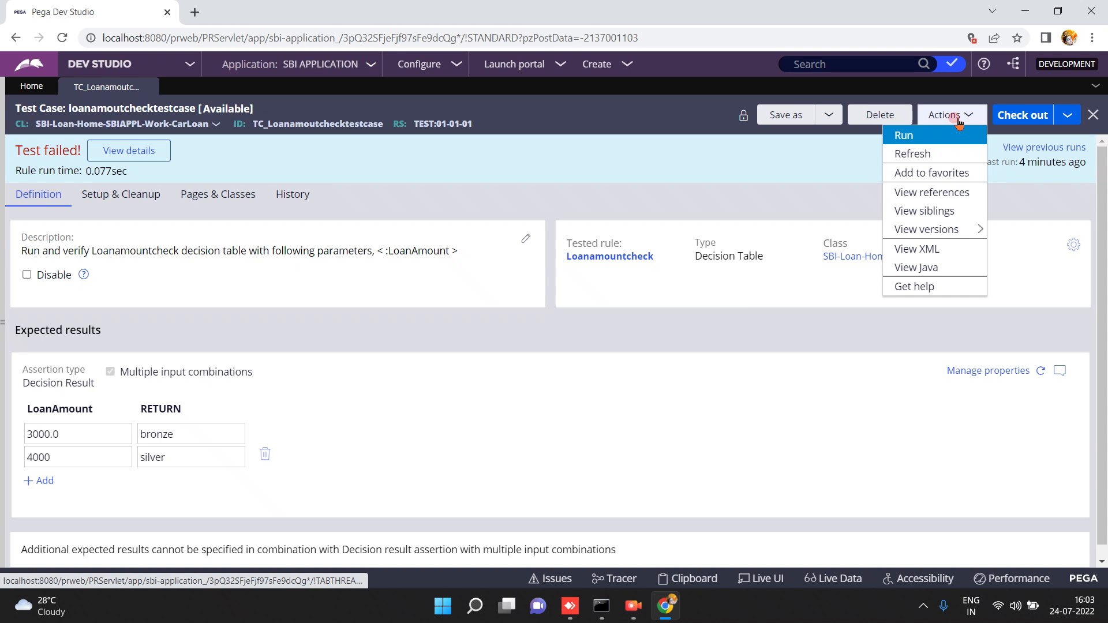
left_click(921, 135)
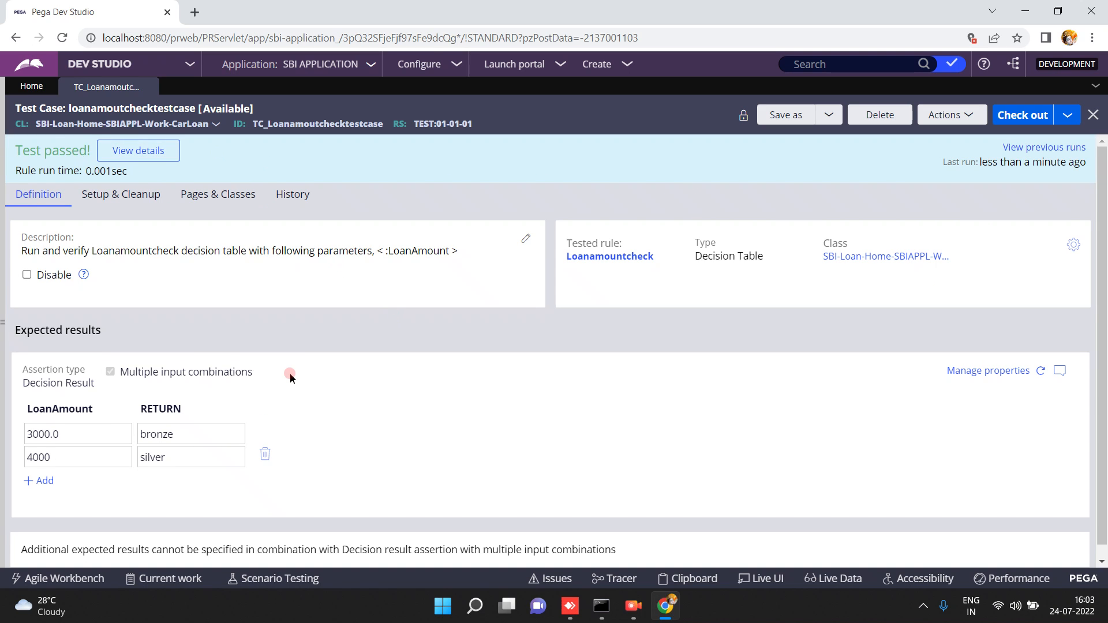
left_click(39, 456)
double_click(63, 457)
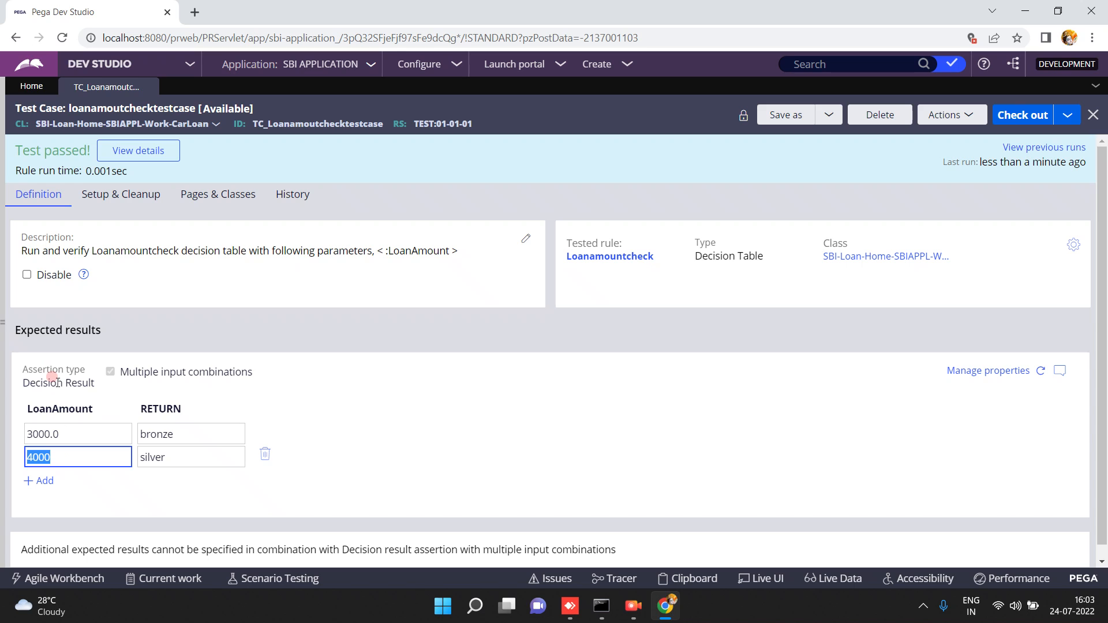
double_click(62, 459)
double_click(63, 458)
double_click(66, 431)
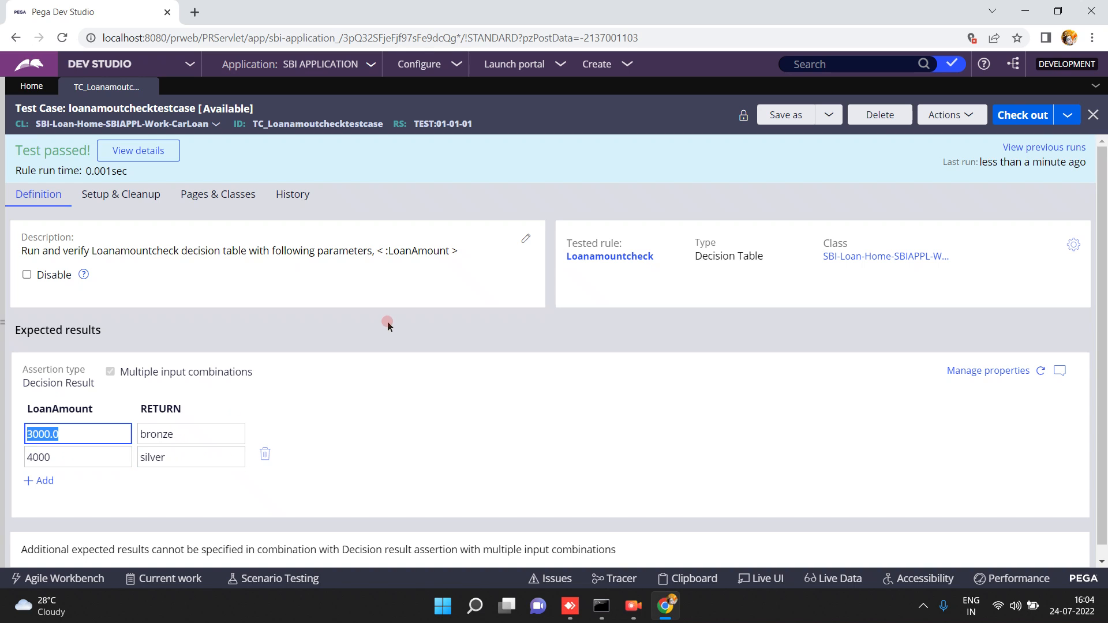
- Check out the test case and save "aaaa" as the RETURN value for the LoanAmount 4000 row
left_click(1025, 116)
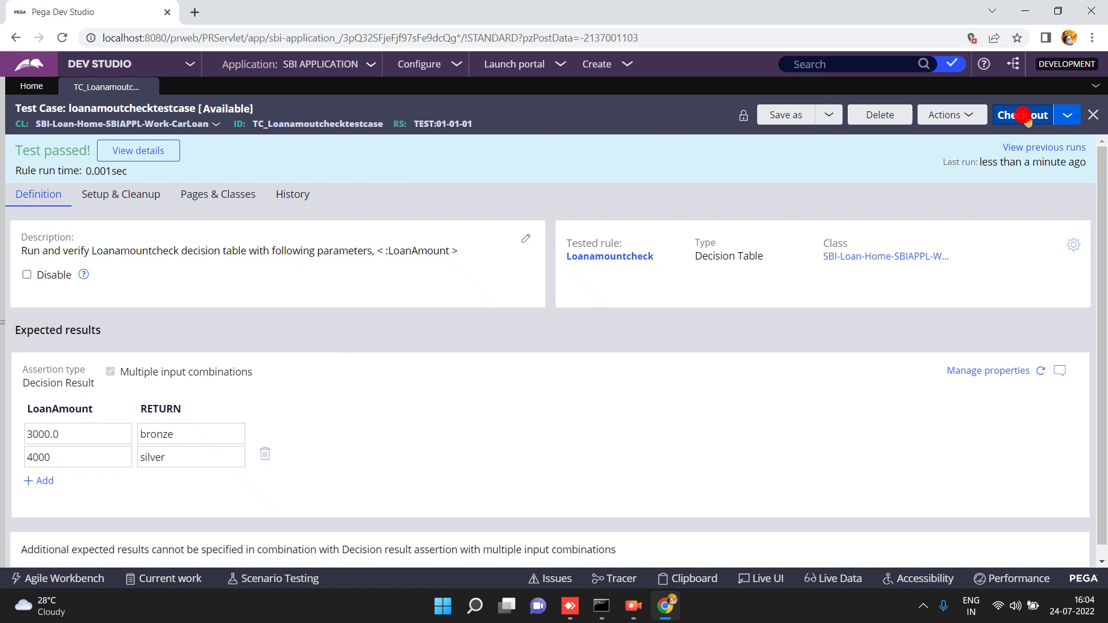
left_click(179, 453)
type("aaaa")
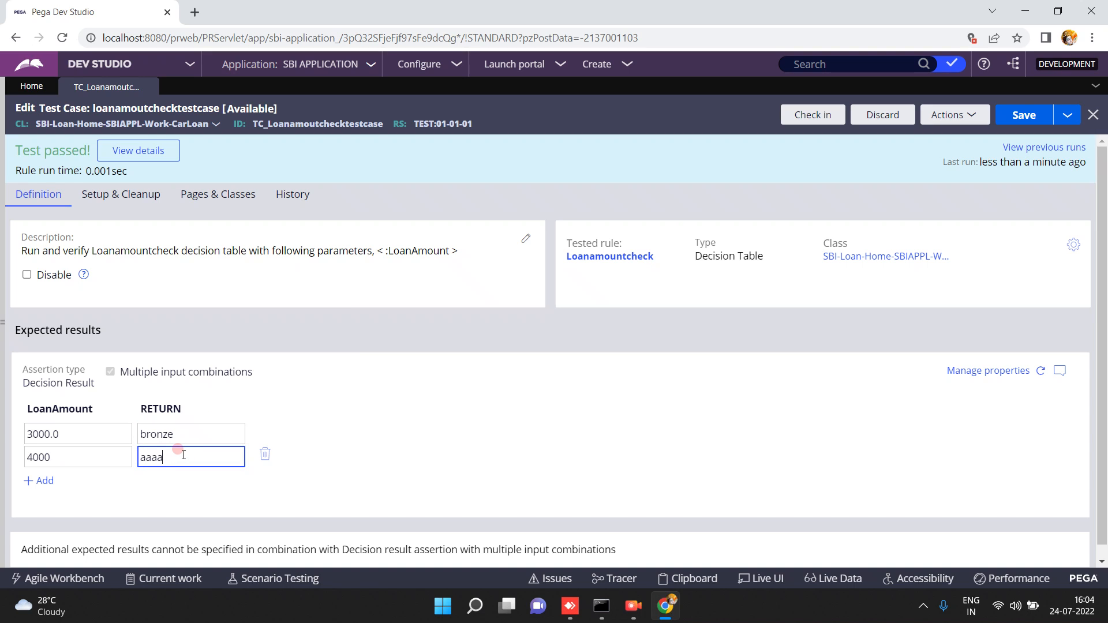
left_click(1020, 117)
- Run the checked-out test case without checking it in
left_click(823, 116)
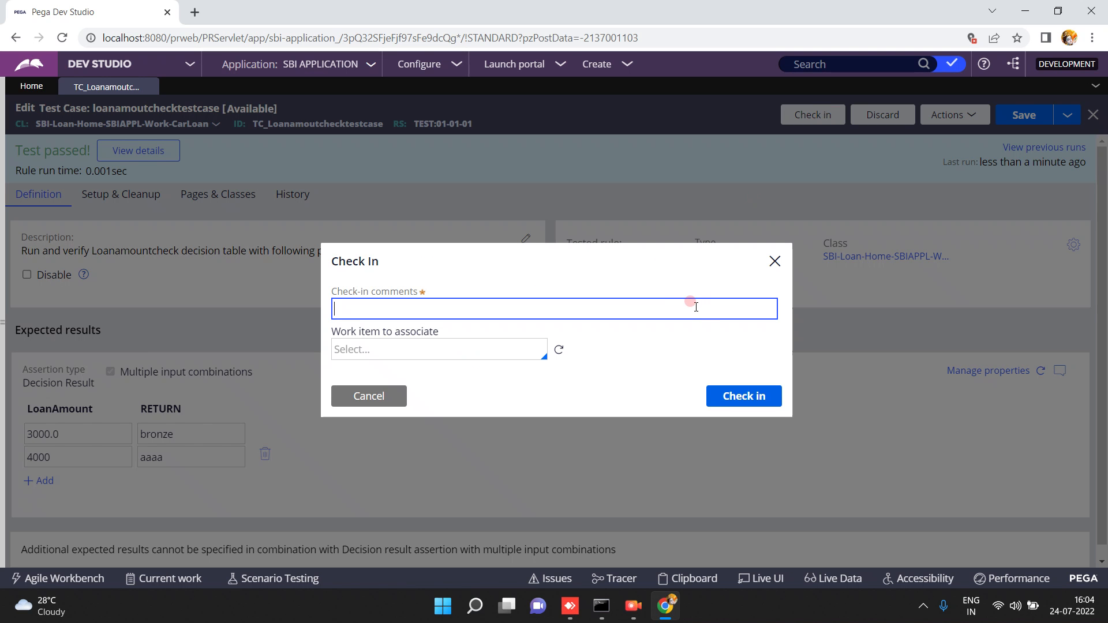
left_click(361, 395)
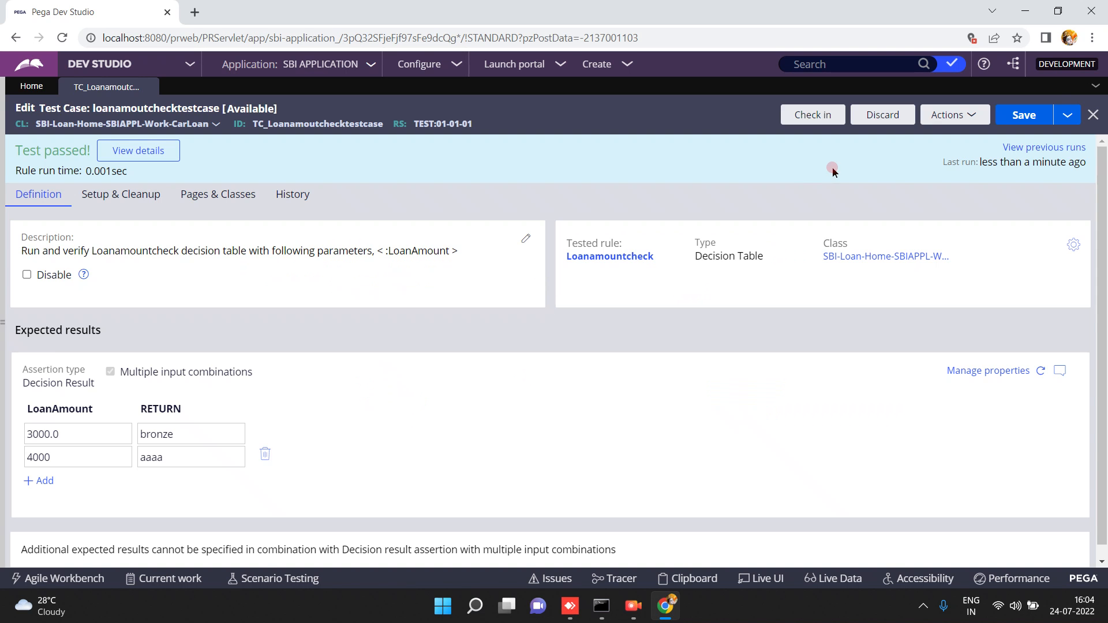
left_click(948, 114)
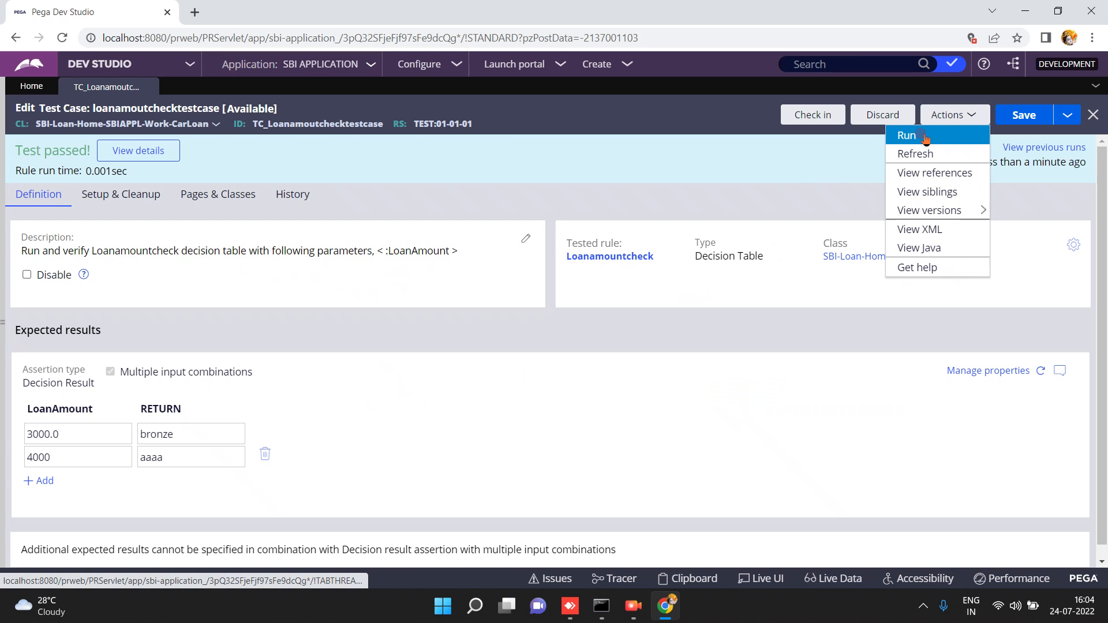
left_click(926, 136)
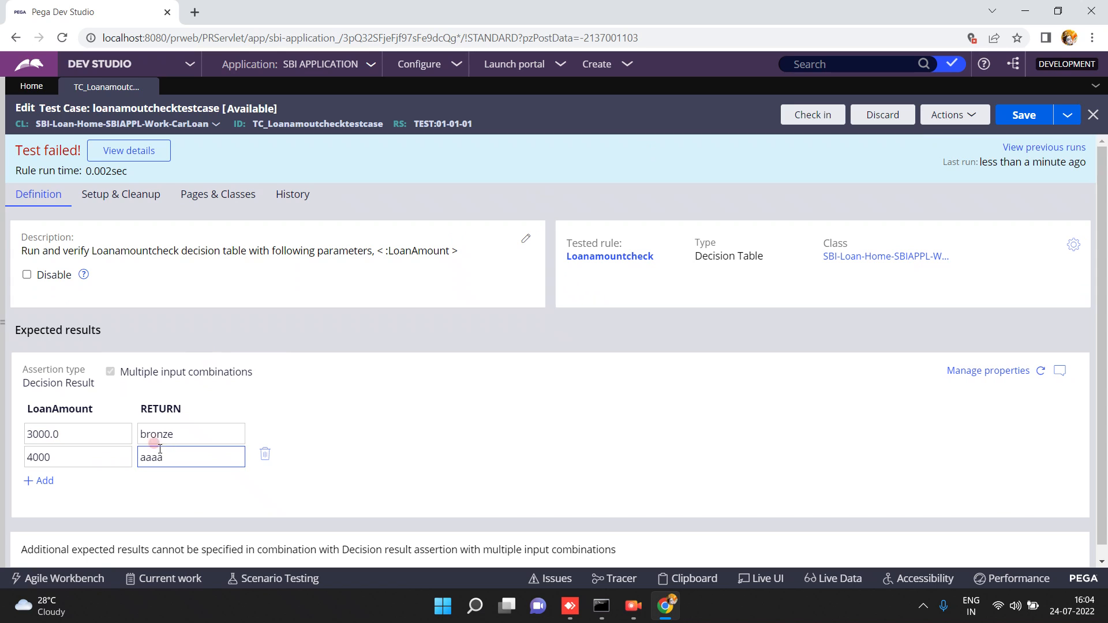
- Set the RETURN value of the LoanAmount 4000 row to "silver" and save the test case
double_click(184, 451)
type("ir")
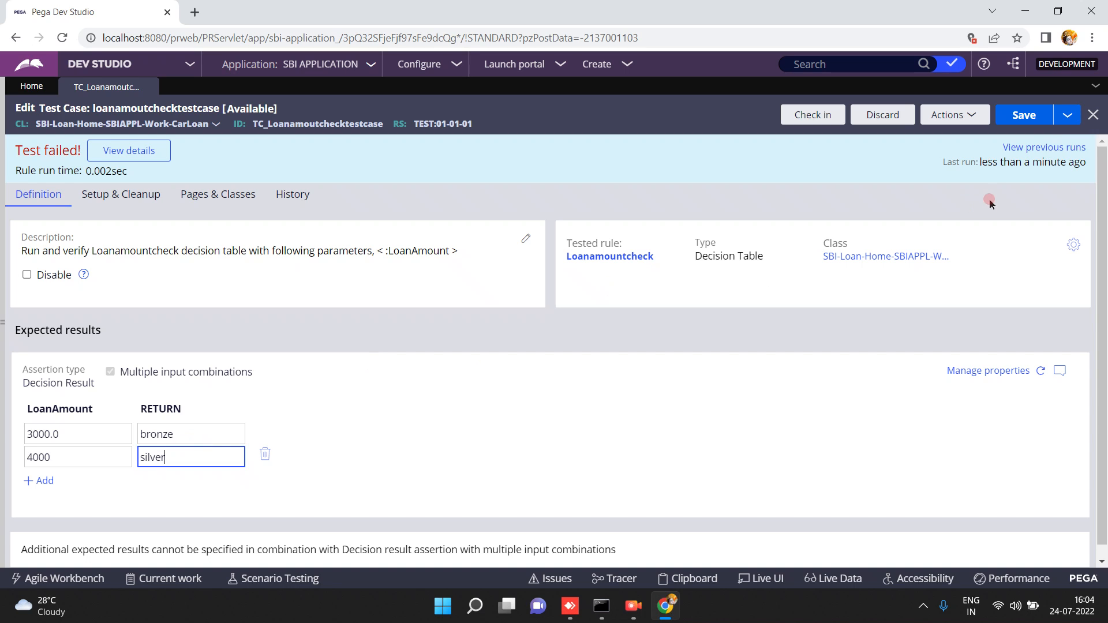
left_click(1033, 118)
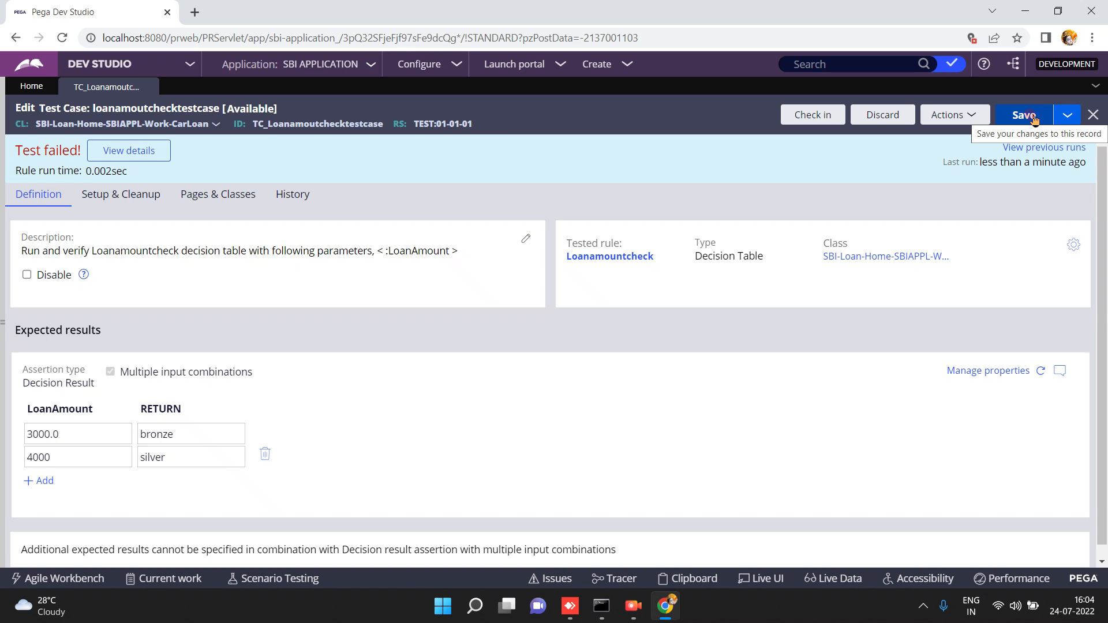
left_click(1030, 116)
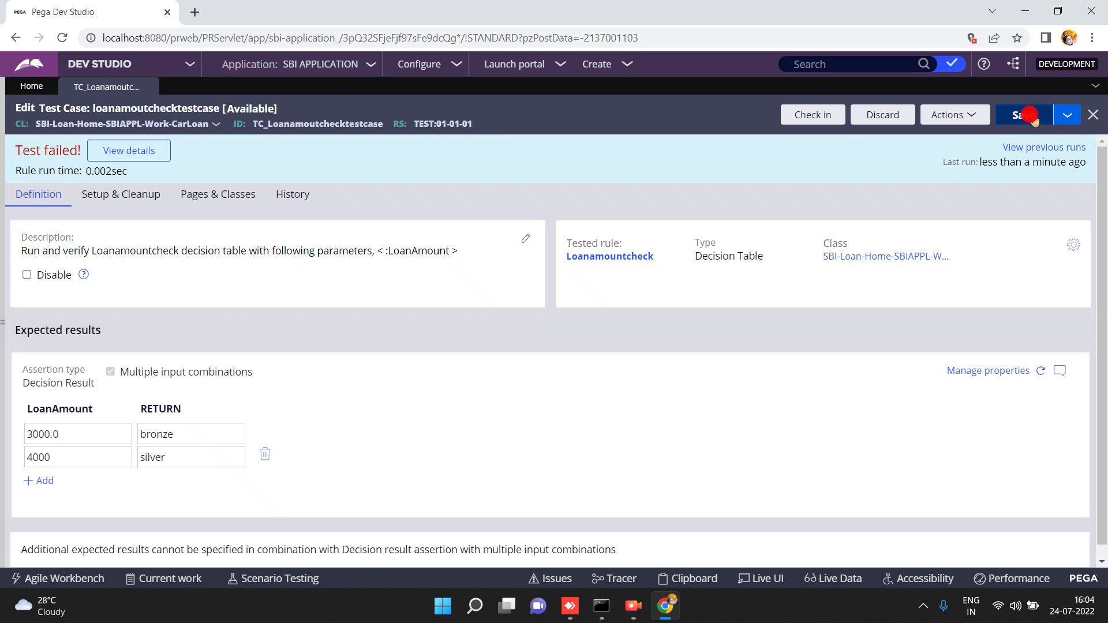
- Check in the test case with the comment "adasdfsaf"
left_click(813, 114)
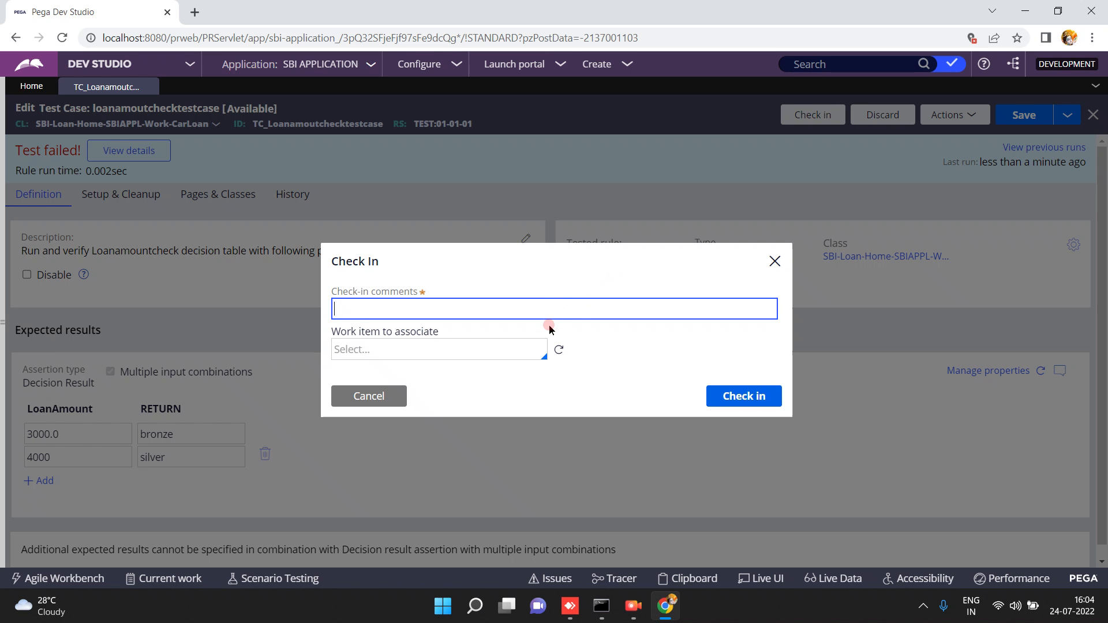
left_click(542, 305)
left_click(549, 308)
type("adasdfsaf")
left_click(734, 398)
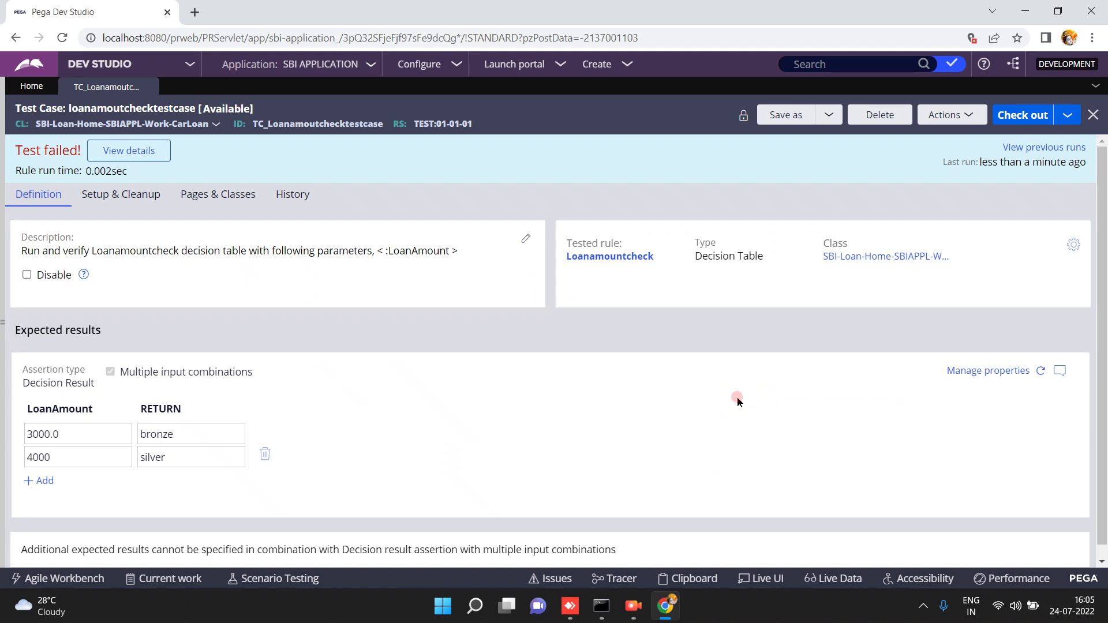
- Open the tested Loanamountcheck decision table, then return to the test case and run it again
left_click(607, 257)
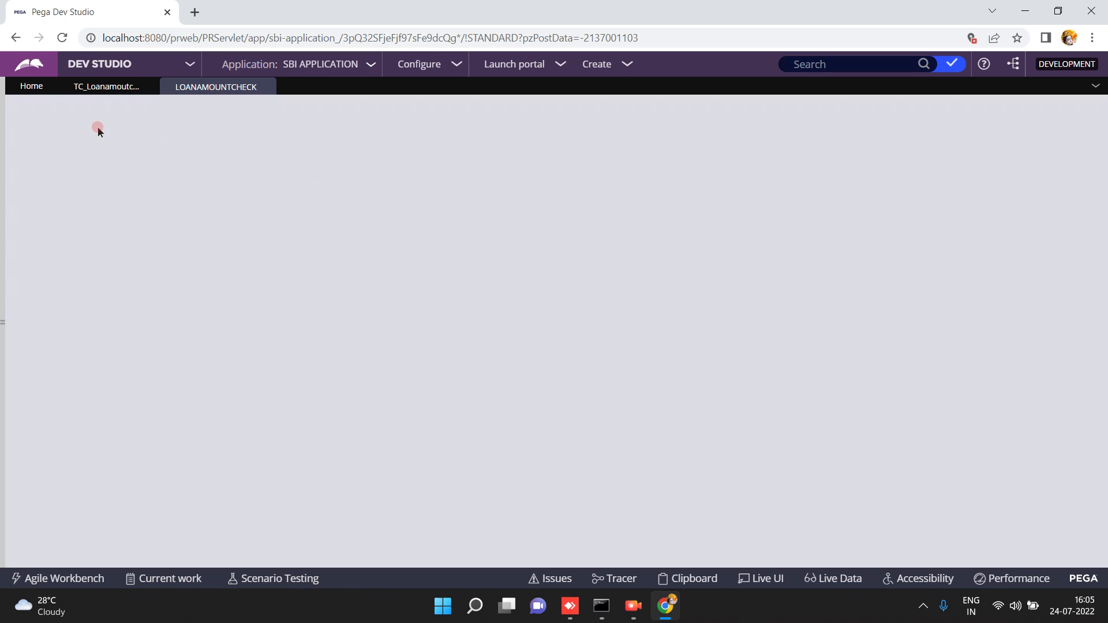
left_click(105, 90)
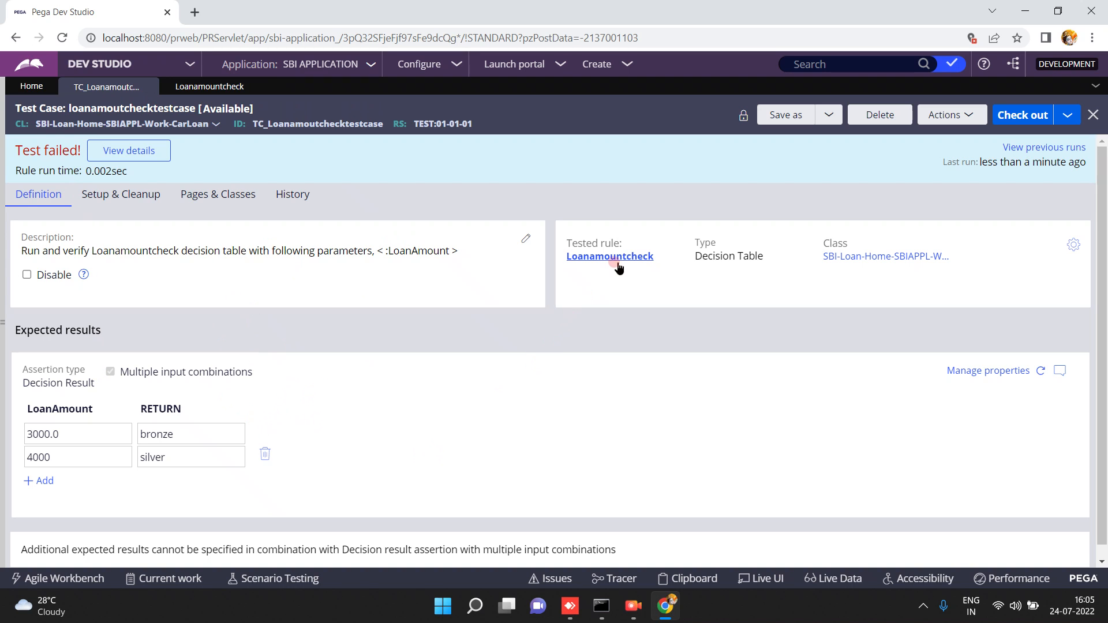
left_click(952, 117)
left_click(929, 134)
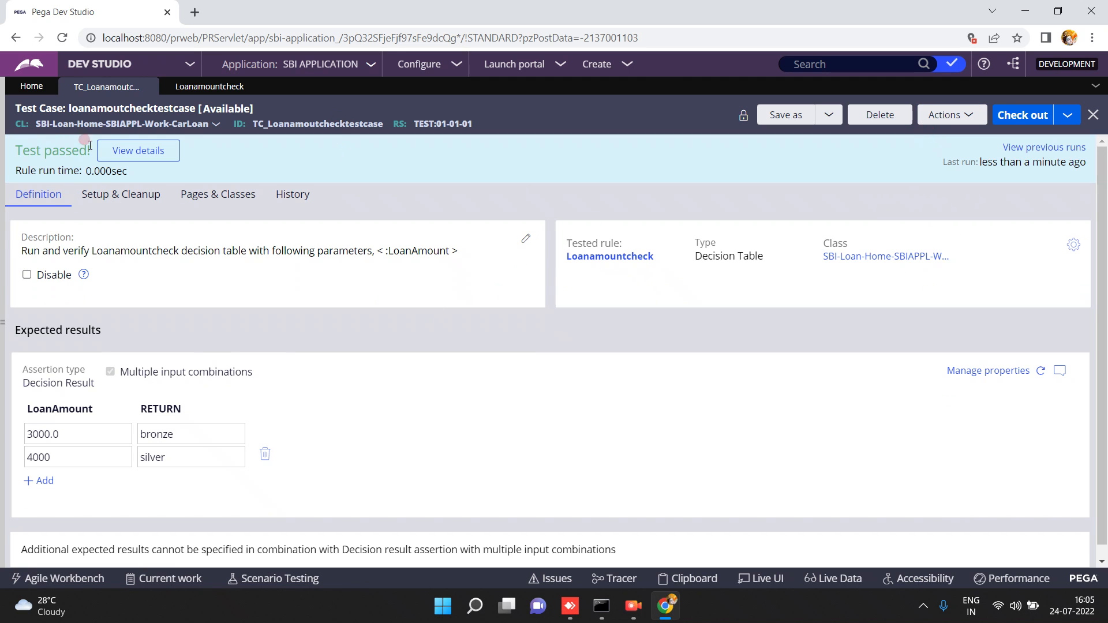
- Review the latest run's result details and the test case's Setup & Cleanup settings
left_click(134, 148)
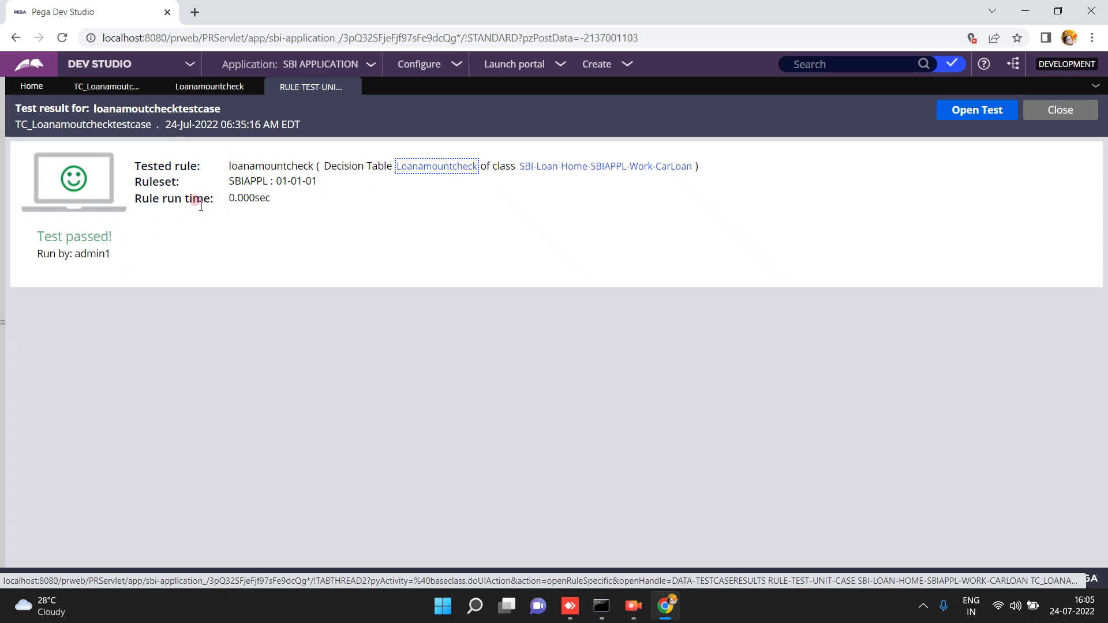
left_click(351, 90)
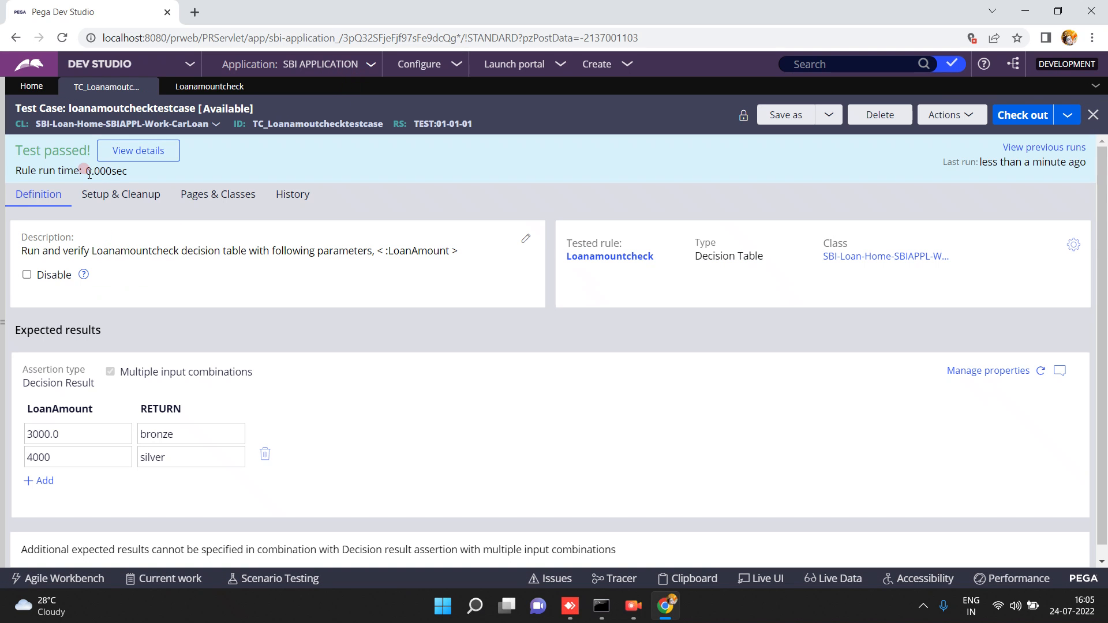
double_click(87, 171)
left_click(102, 193)
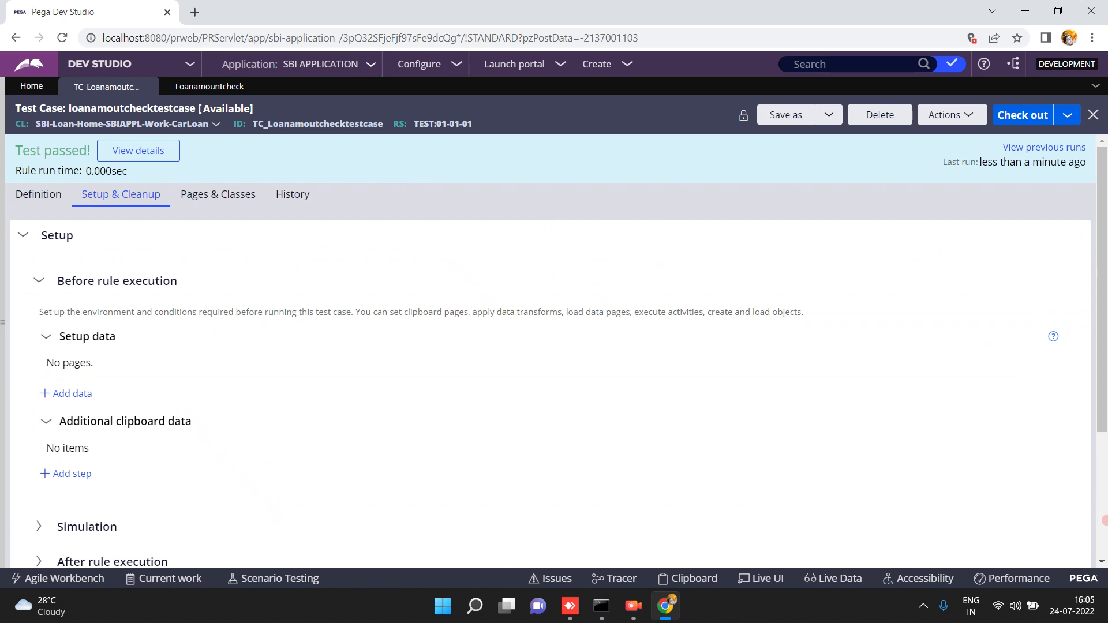
left_click(1107, 522)
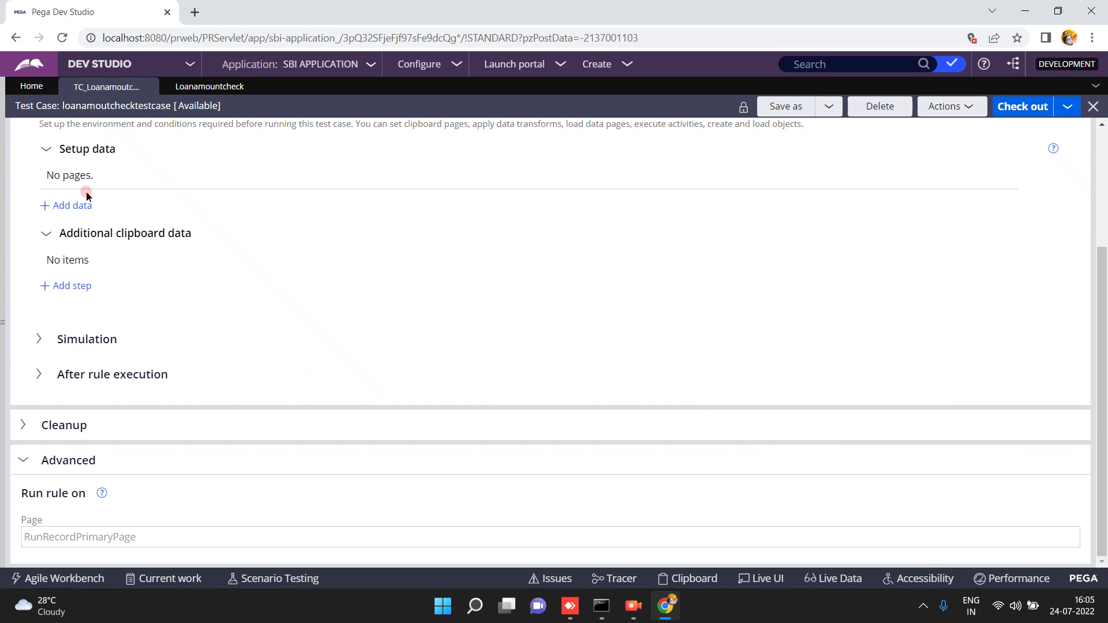
left_click(1103, 138)
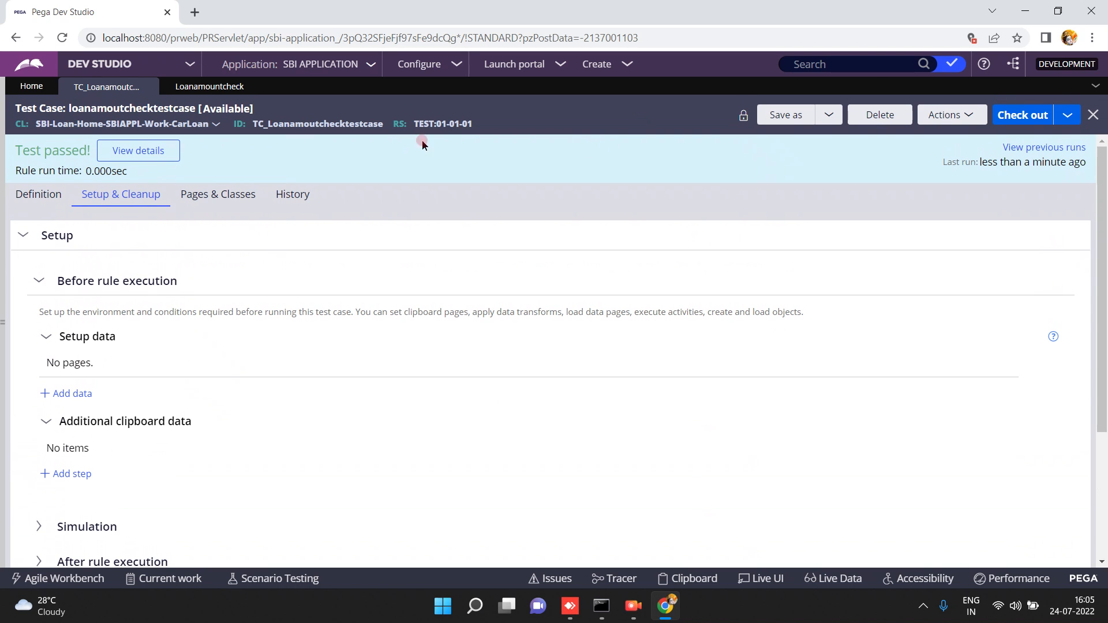
- Run loanamoutchecktestcase twice from the Loanamountcheck decision table's list of test cases
left_click(196, 89)
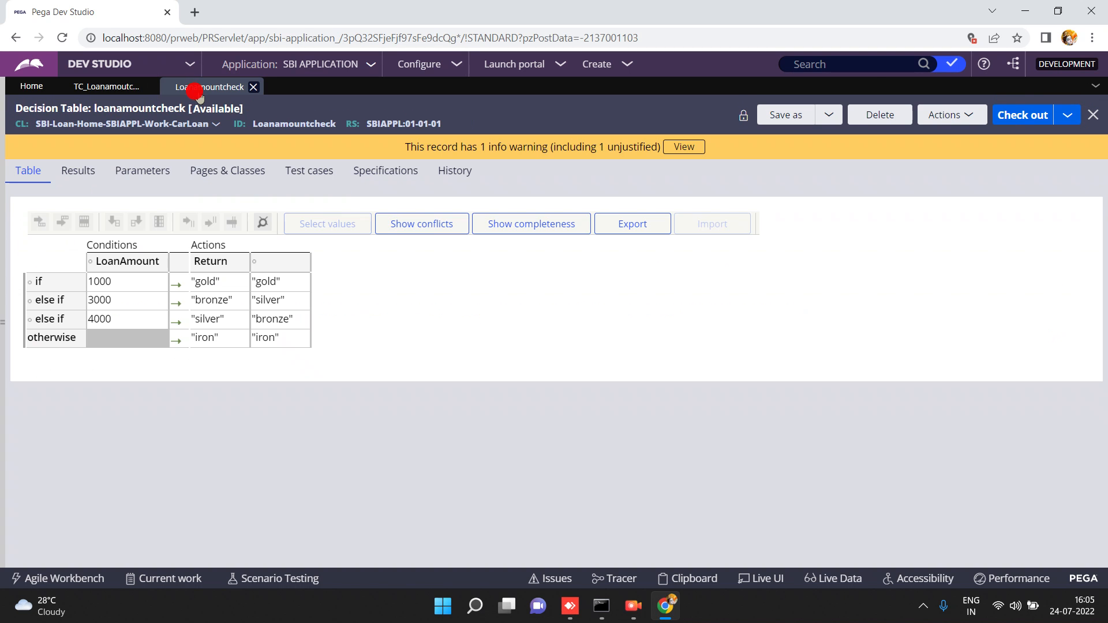
left_click(306, 170)
left_click(104, 293)
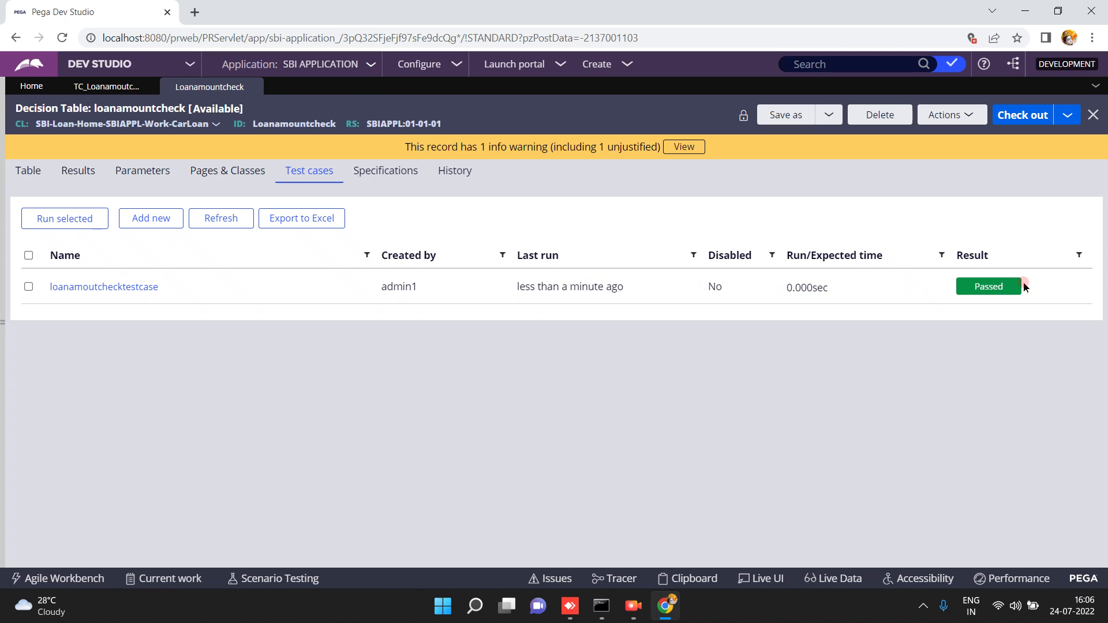
left_click(28, 286)
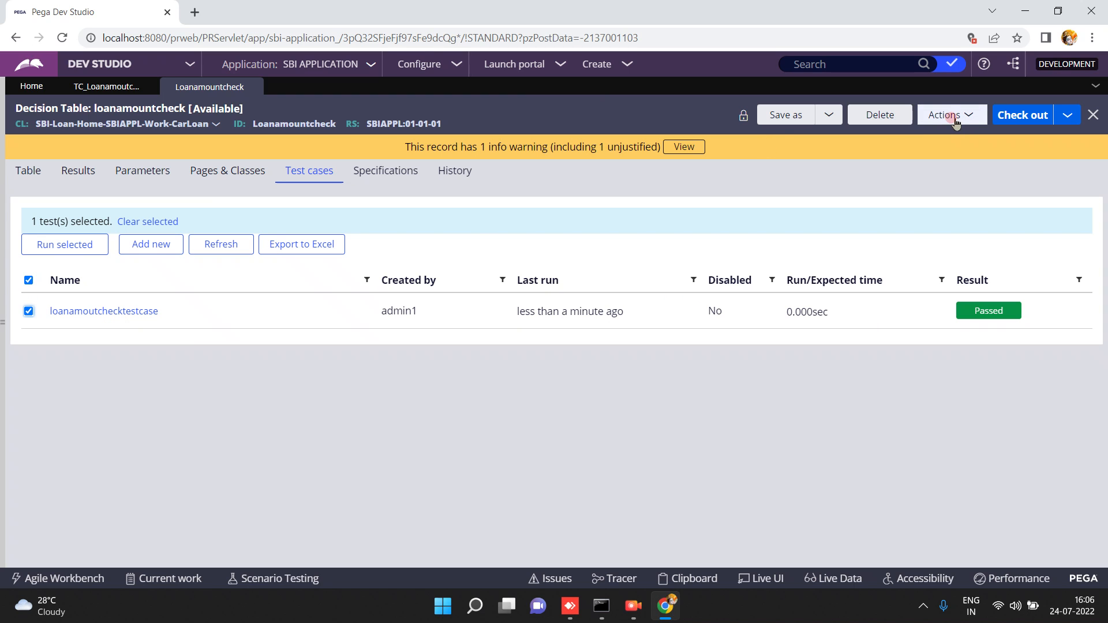
left_click(56, 251)
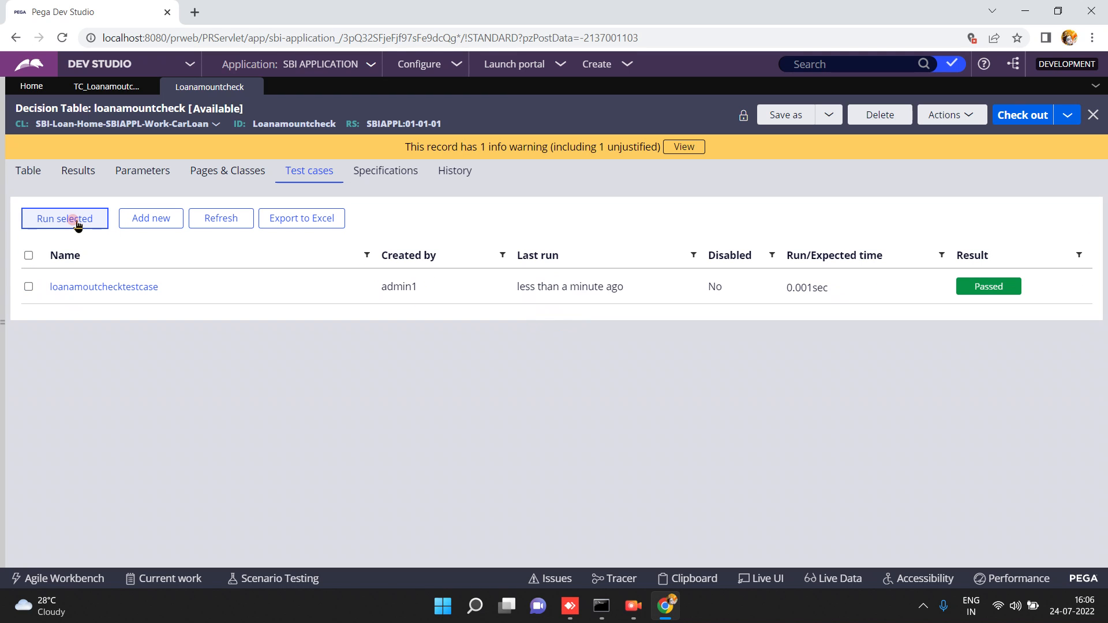
left_click(28, 288)
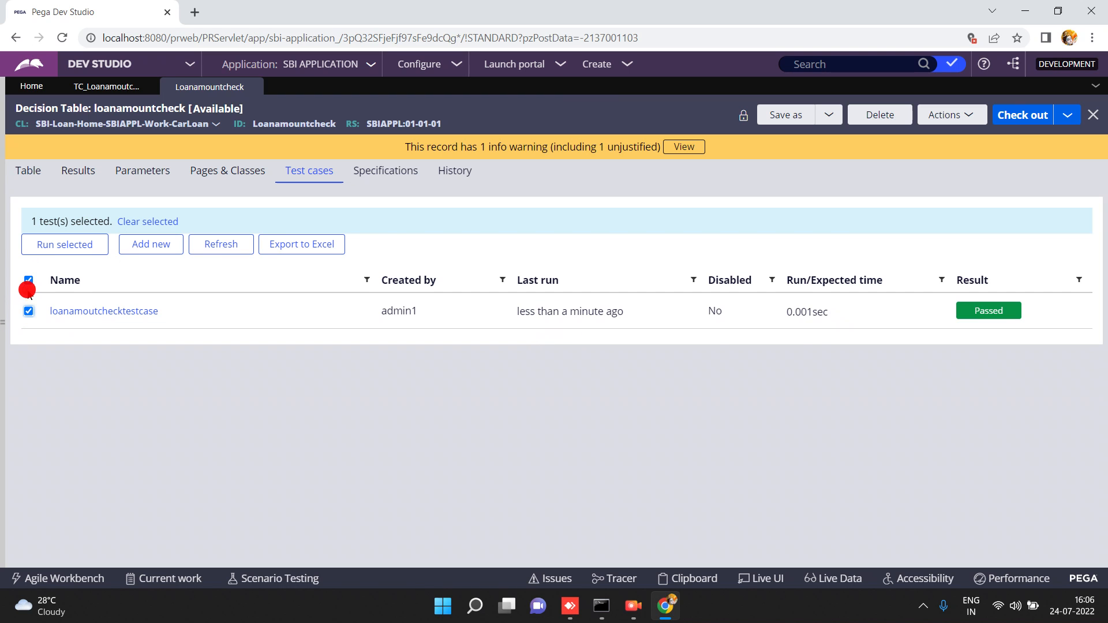
left_click(55, 245)
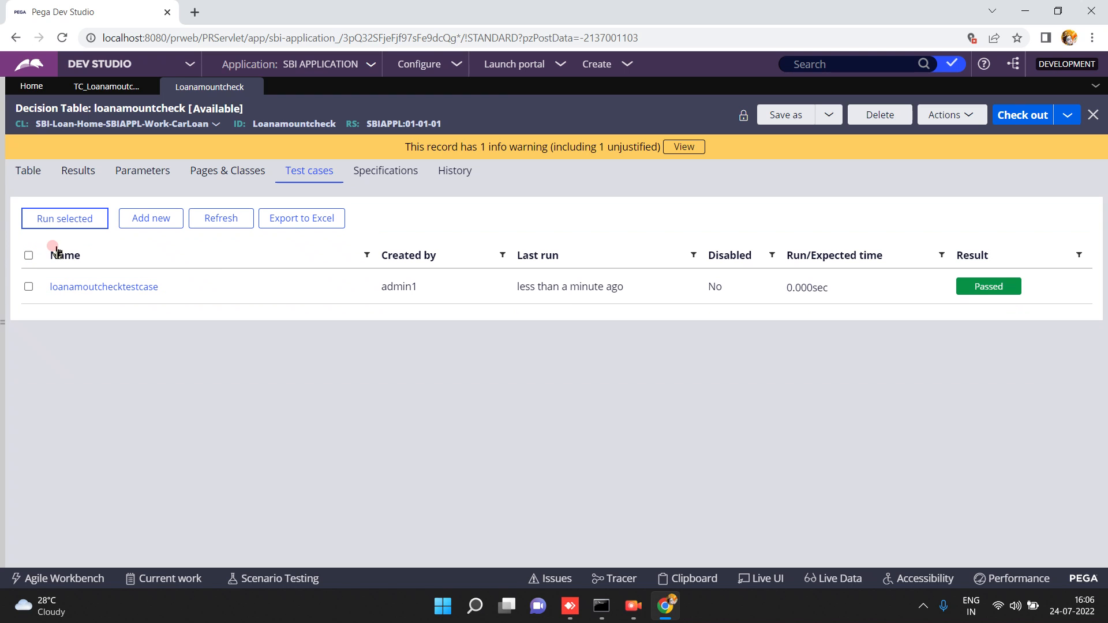
- Add a new test case by running Loanamountcheck with a LoanAmount of 1000 and converting the run to a test
left_click(151, 221)
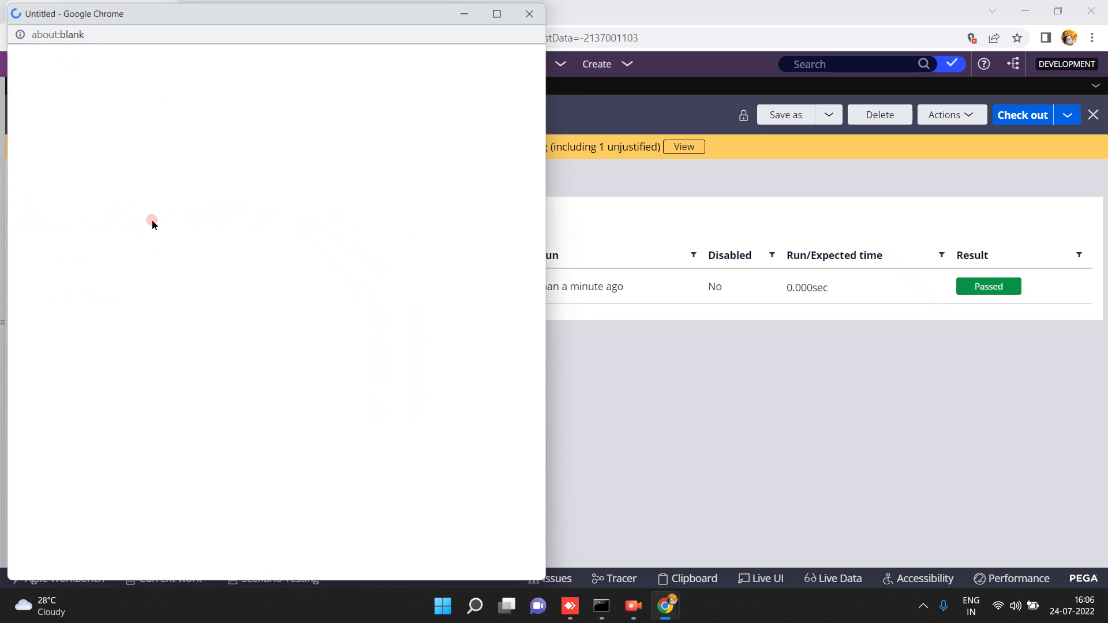
left_click(151, 324)
left_click(166, 325)
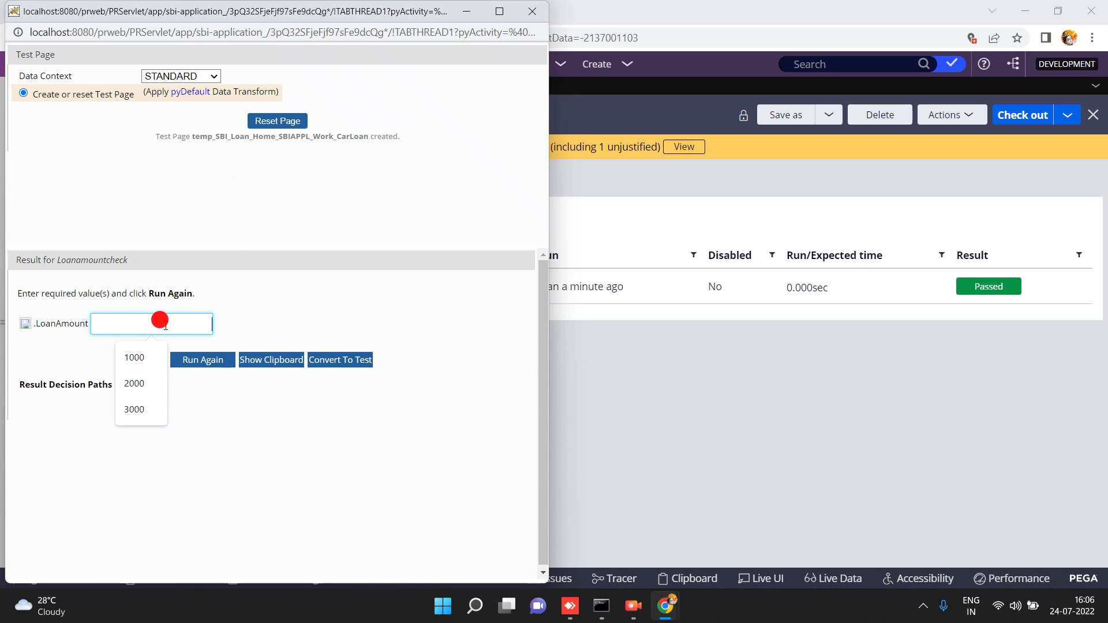
type("1000")
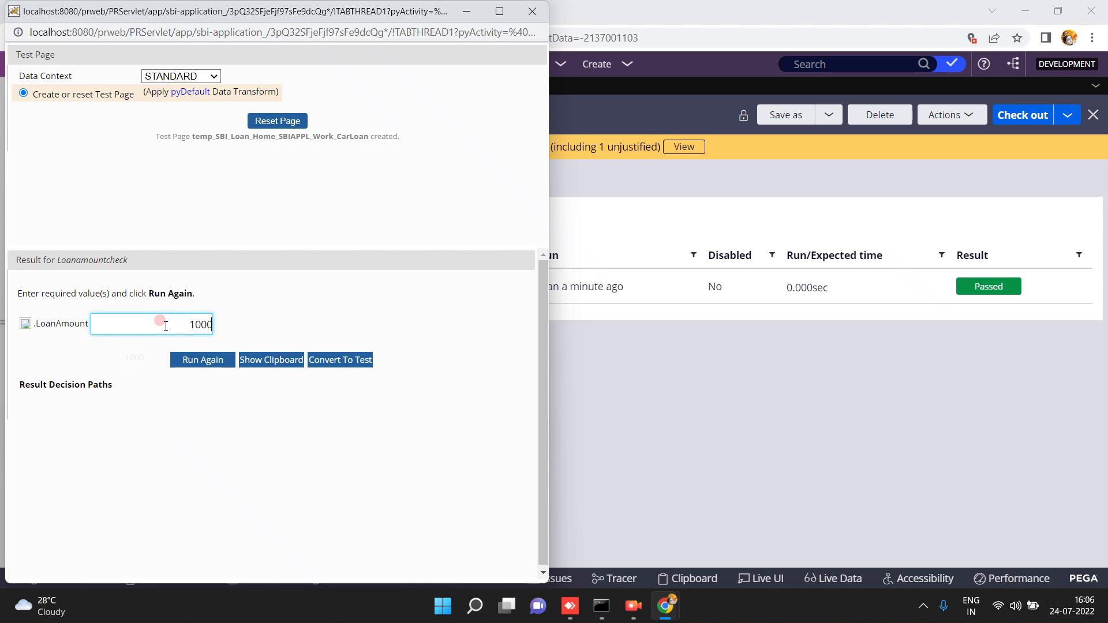
left_click(201, 362)
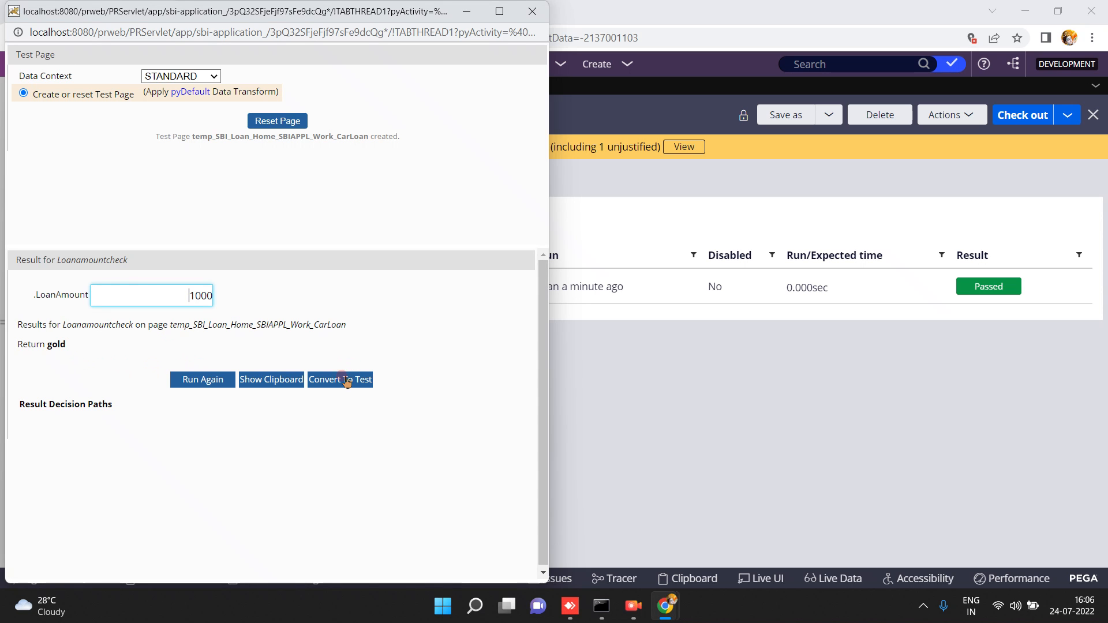
left_click(347, 380)
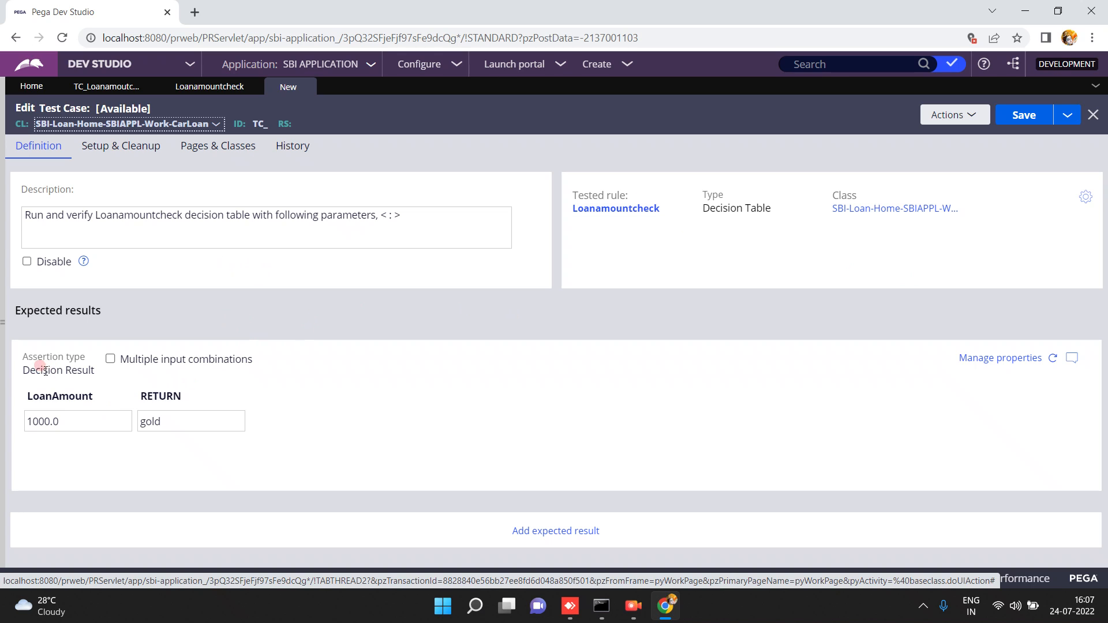
- Add an expected result to the new test case and review its available assertion types
left_click(78, 420)
left_click(546, 532)
left_click(548, 532)
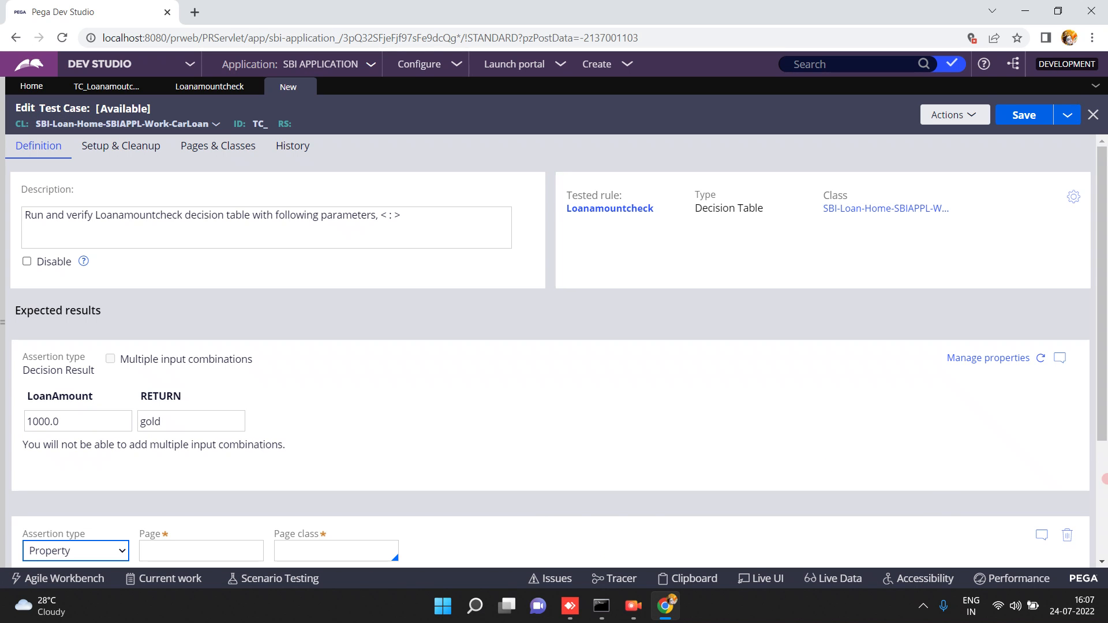
left_click(1104, 484)
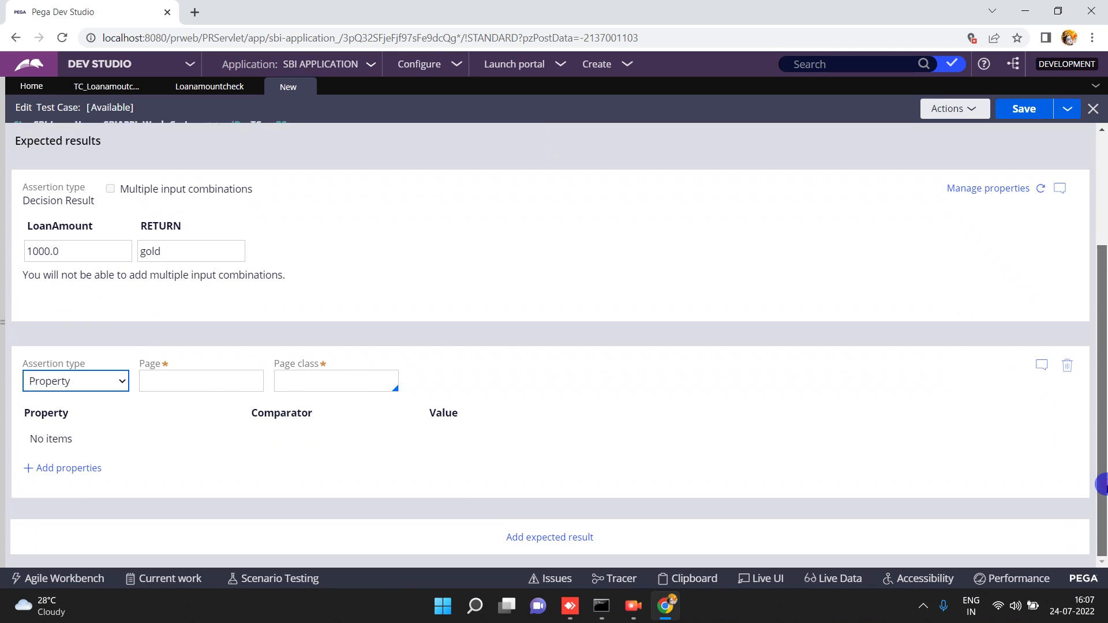
left_click(71, 382)
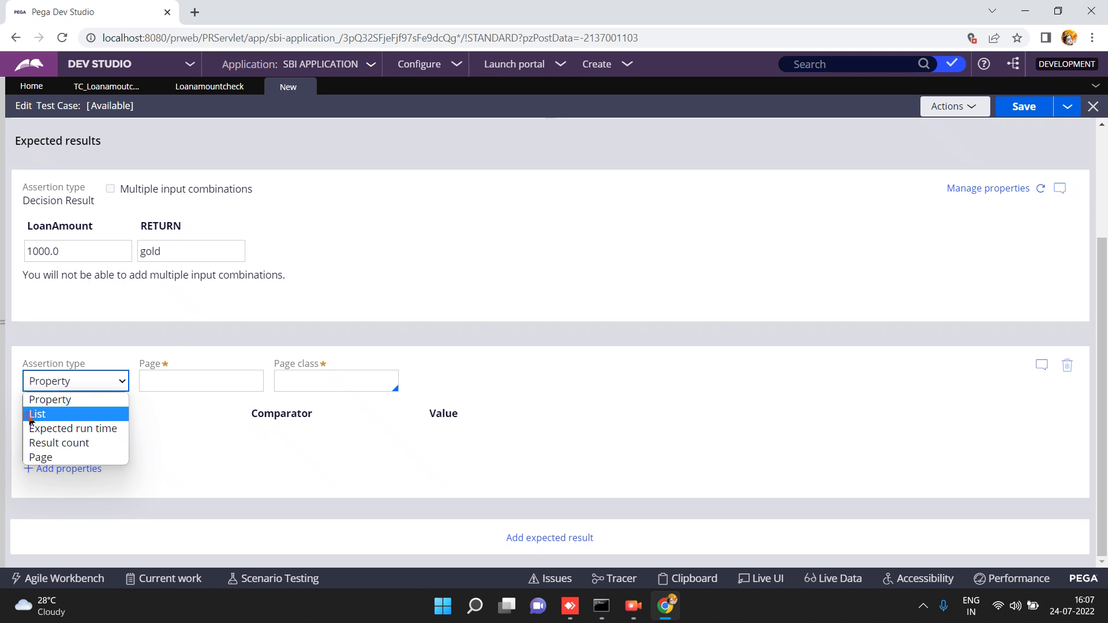
left_click(233, 317)
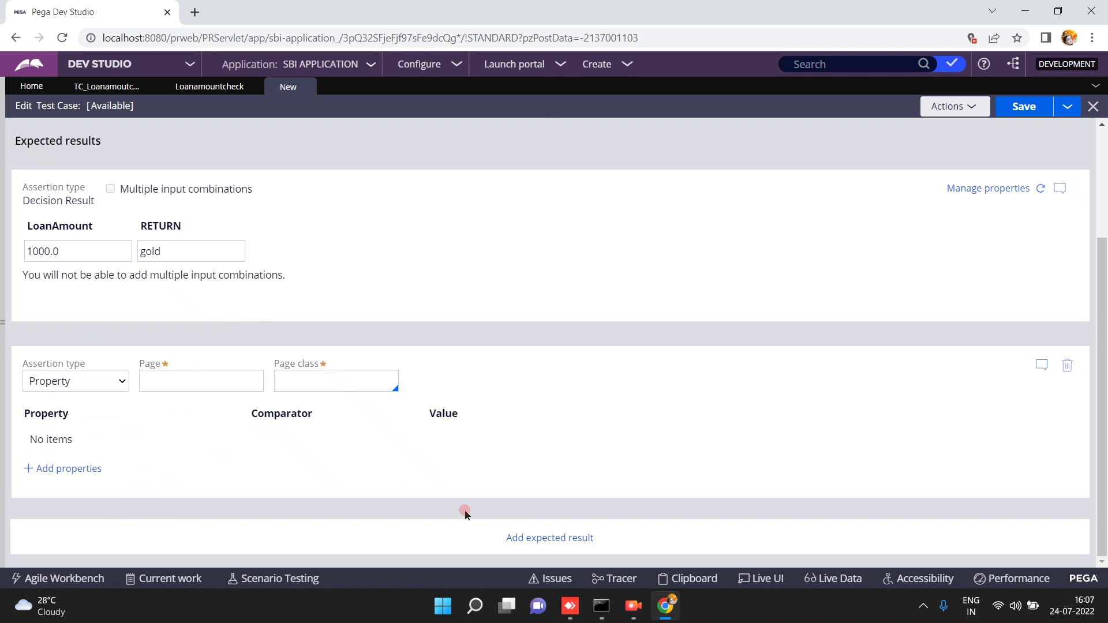
- Add another expected result and delete it, then close the new test case, discarding its unsaved changes
left_click(549, 539)
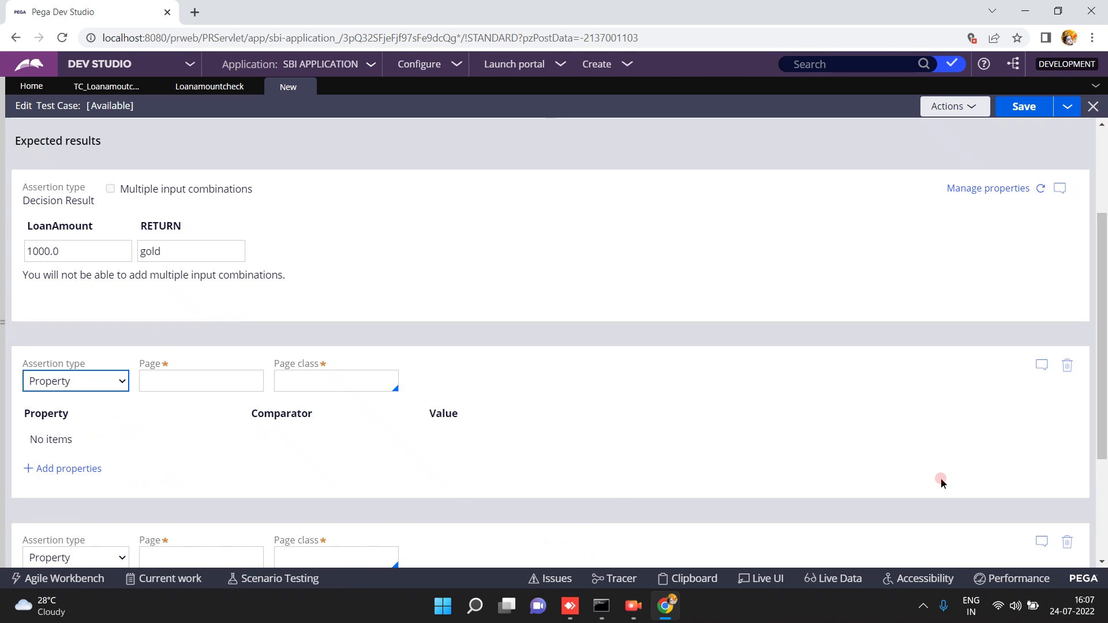
scroll(1104, 486, "down", 2)
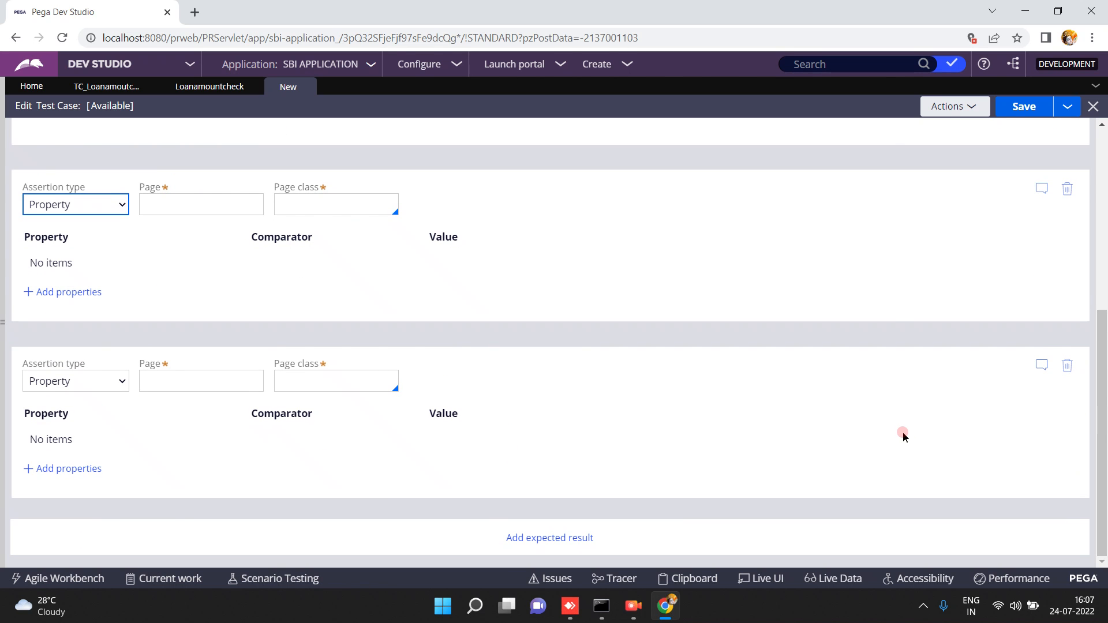
left_click(1068, 366)
left_click(717, 353)
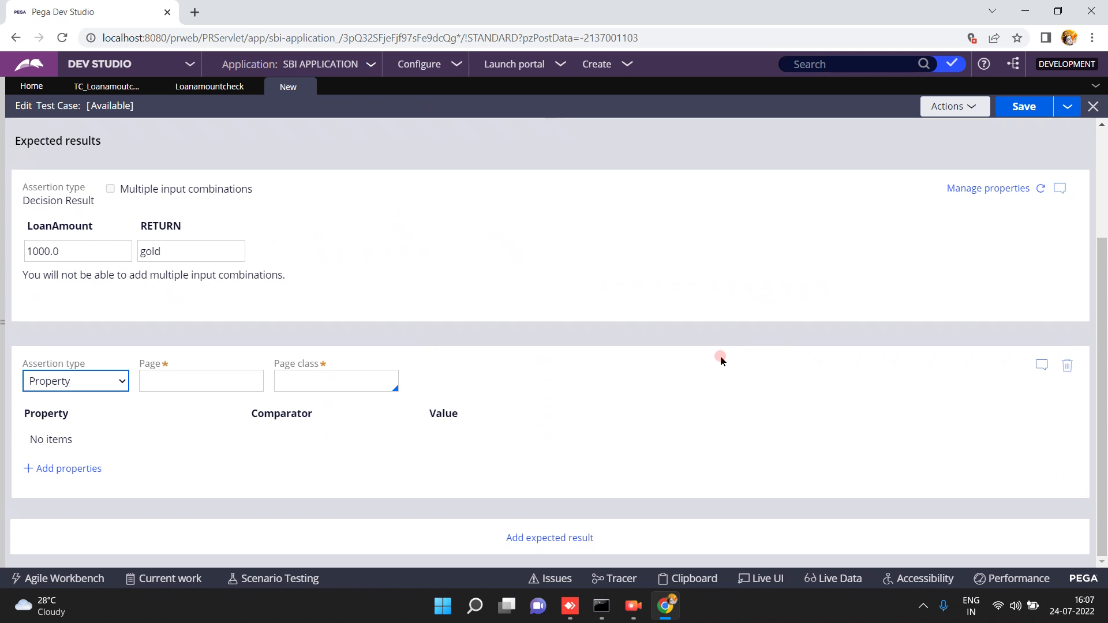
left_click(307, 88)
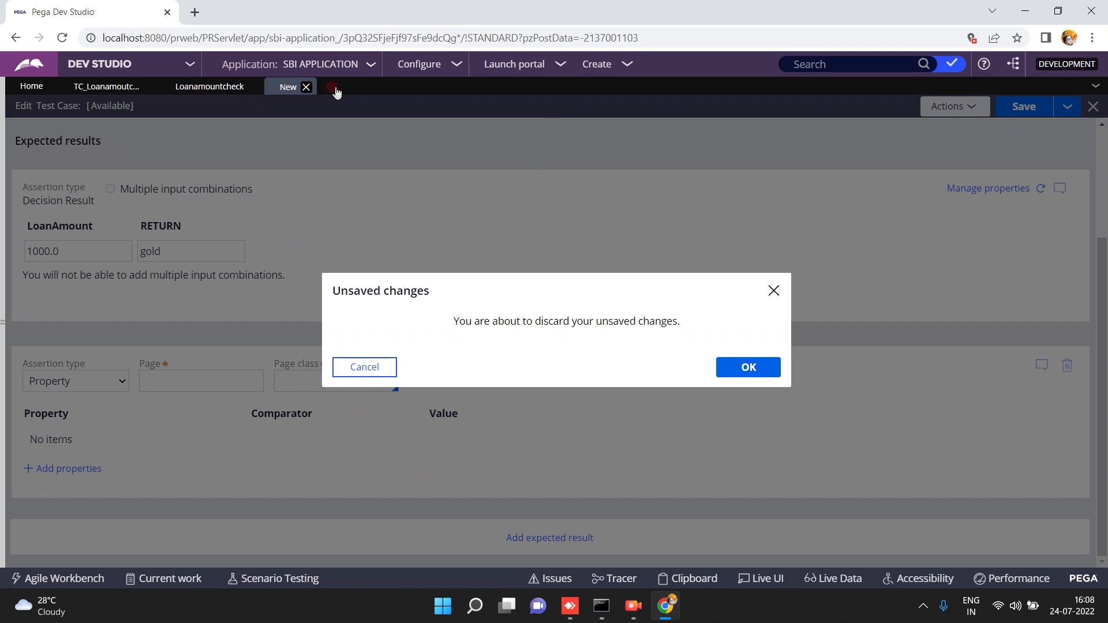
left_click(749, 368)
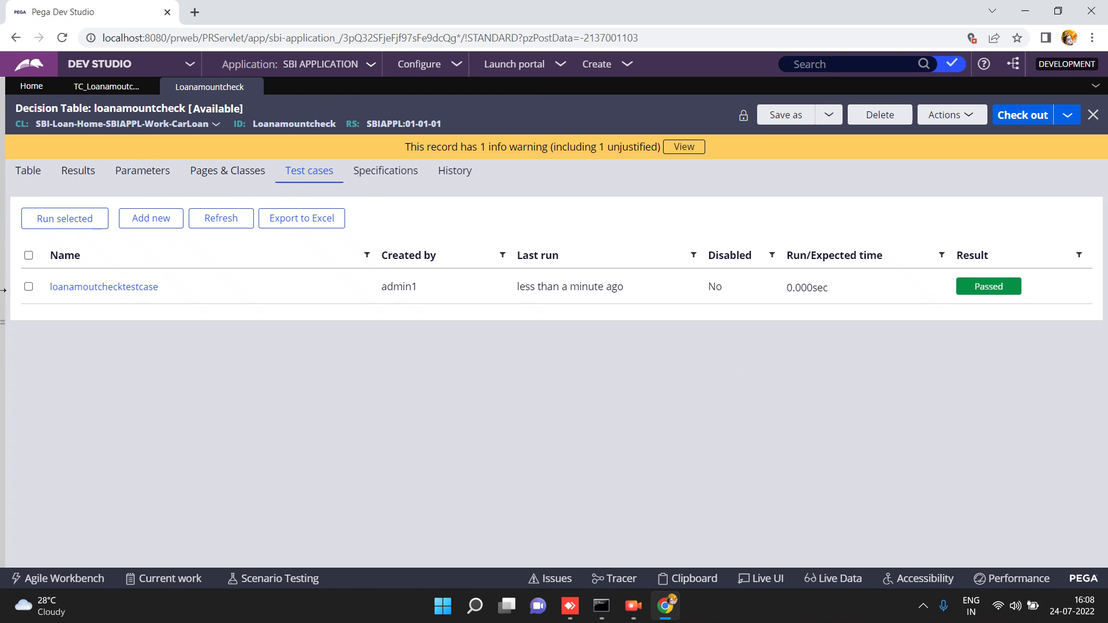
- Open the Createnewtextfile activity from the checked out records and collapse the explorer beside it
mouse_move(3, 323)
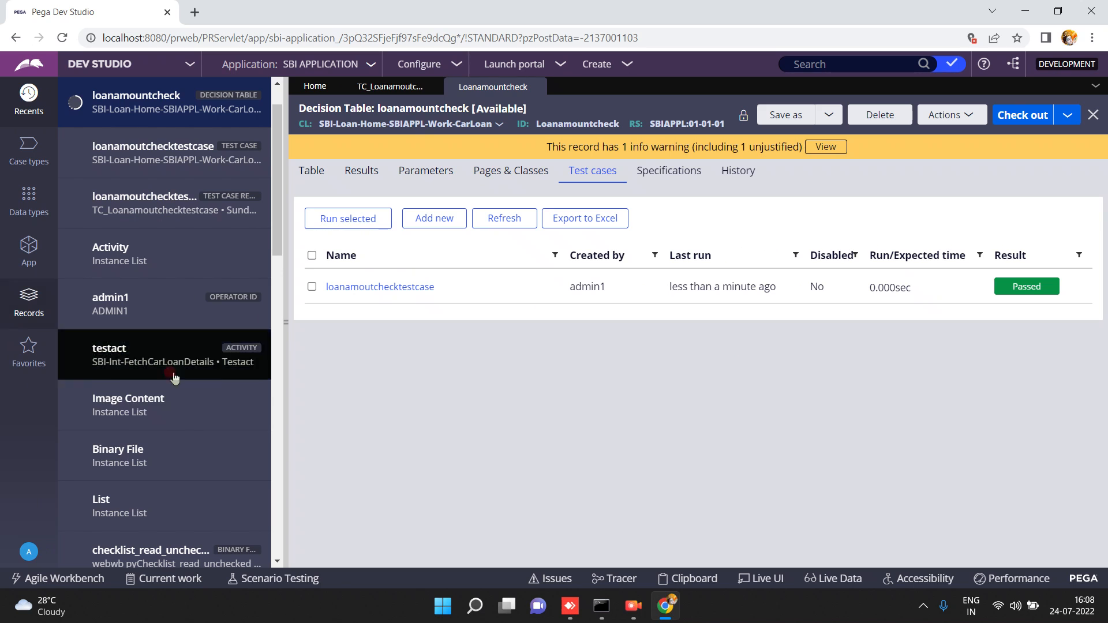
left_click(28, 302)
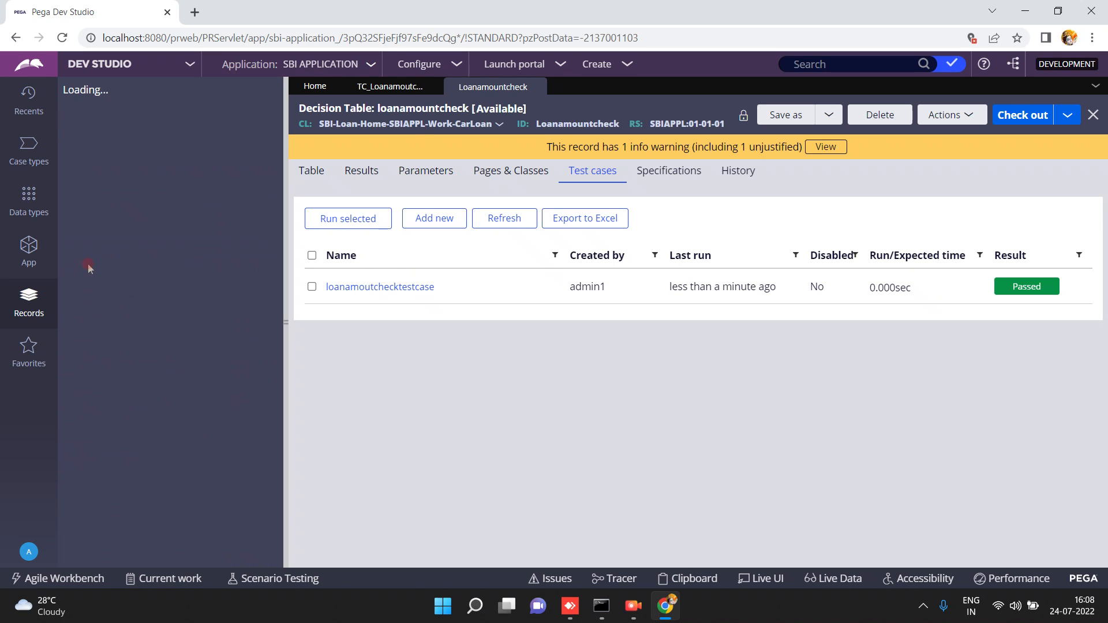
left_click(952, 64)
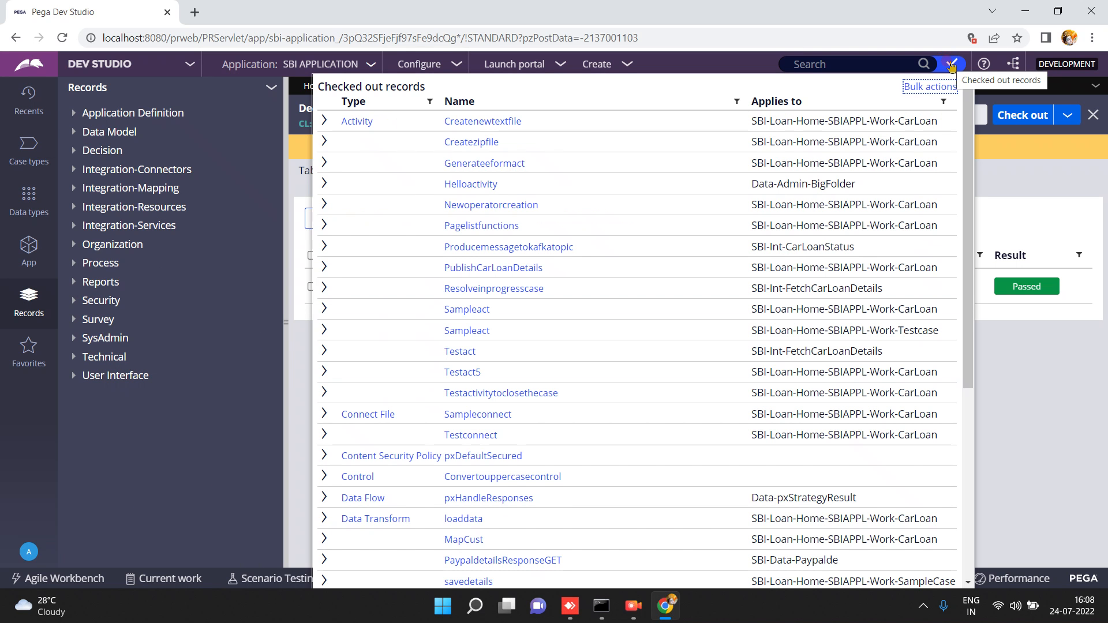
left_click(472, 122)
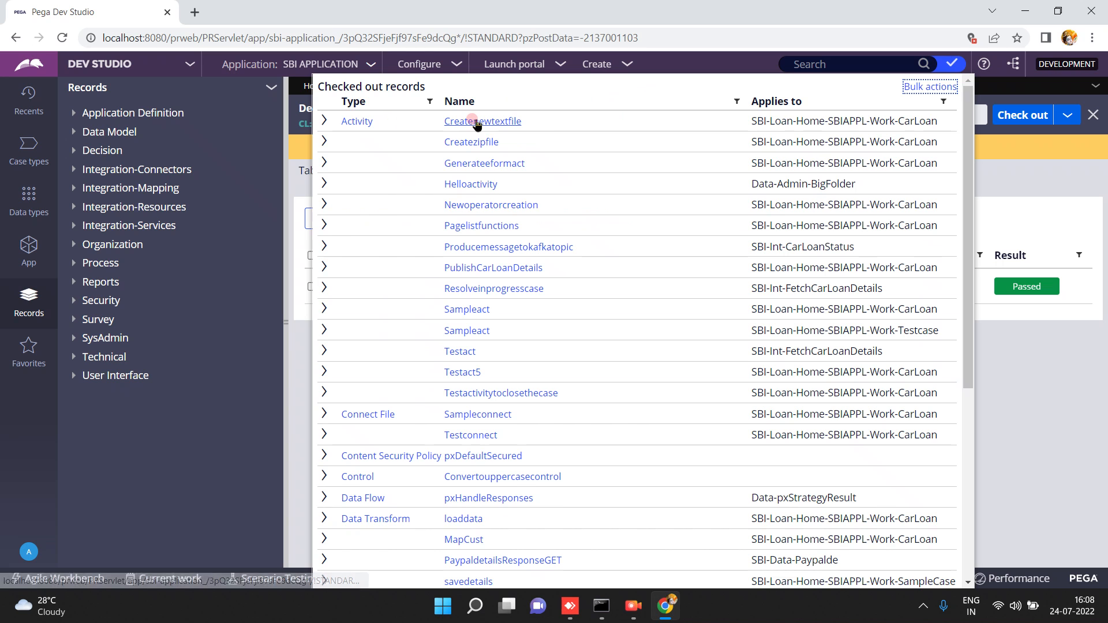
left_click(474, 124)
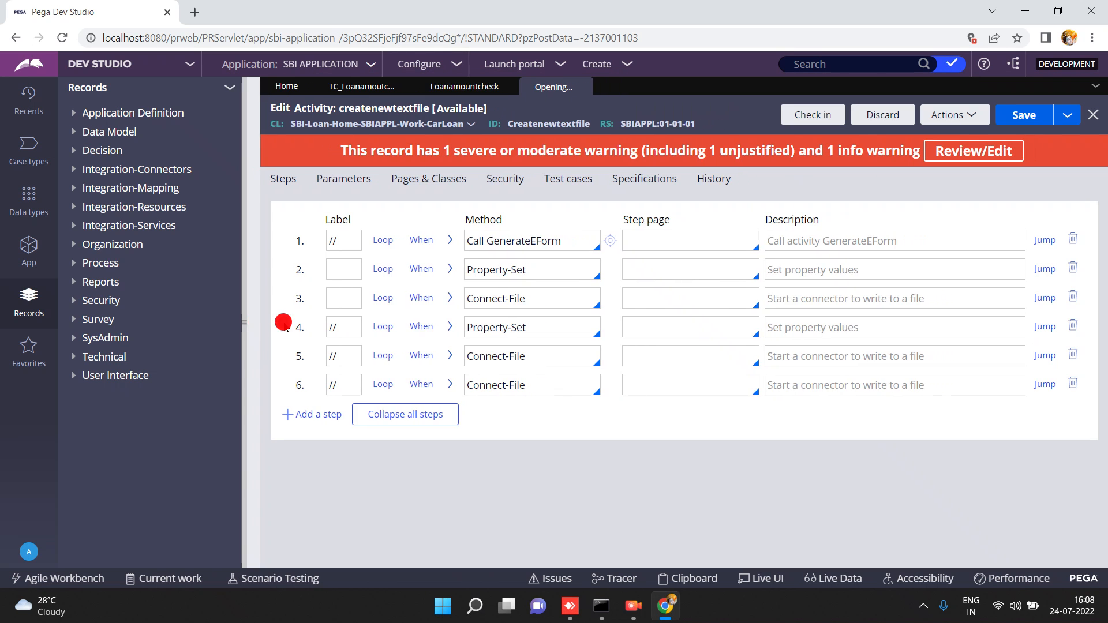
left_click(288, 321)
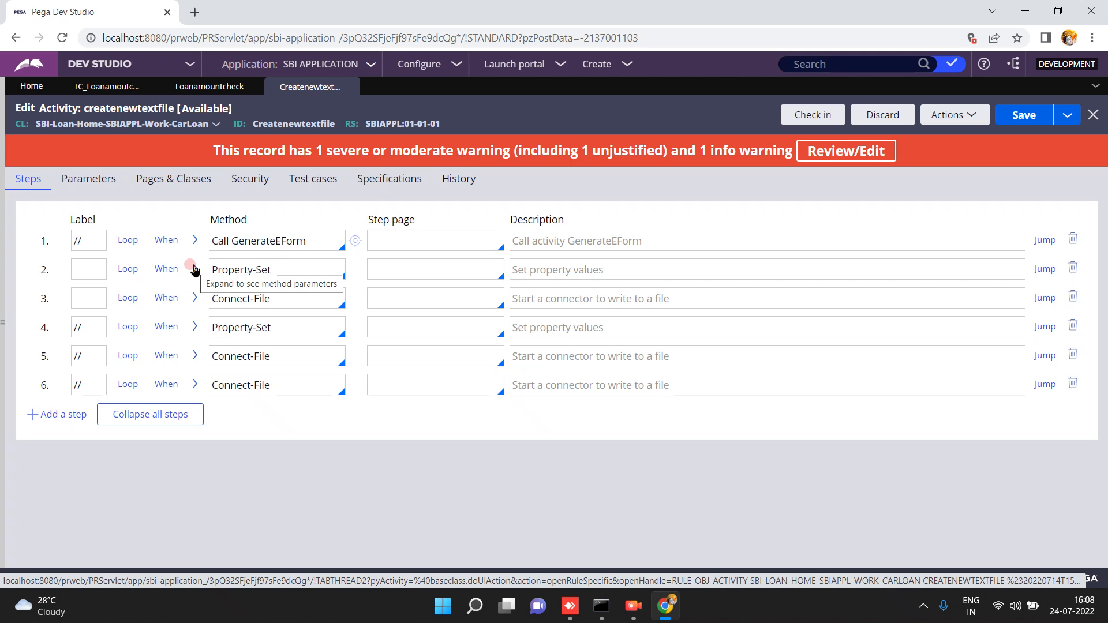
- Set .firstname in the activity's step 2 to "hello i am writing this data from connect file " and save the activity
left_click(194, 270)
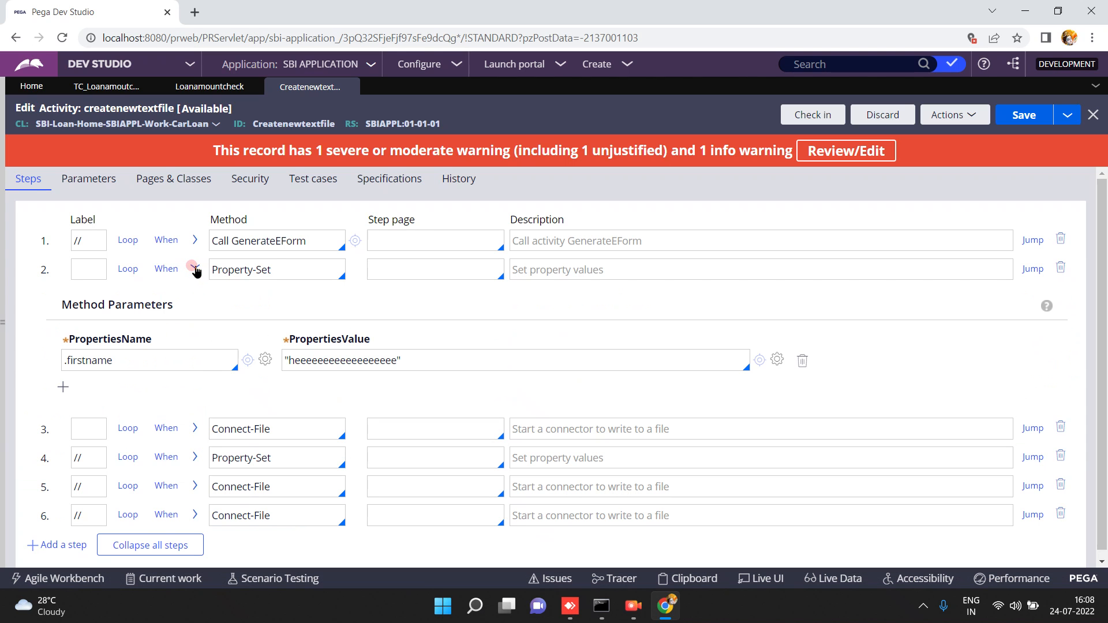
double_click(317, 359)
type("hello i am writing this data from c")
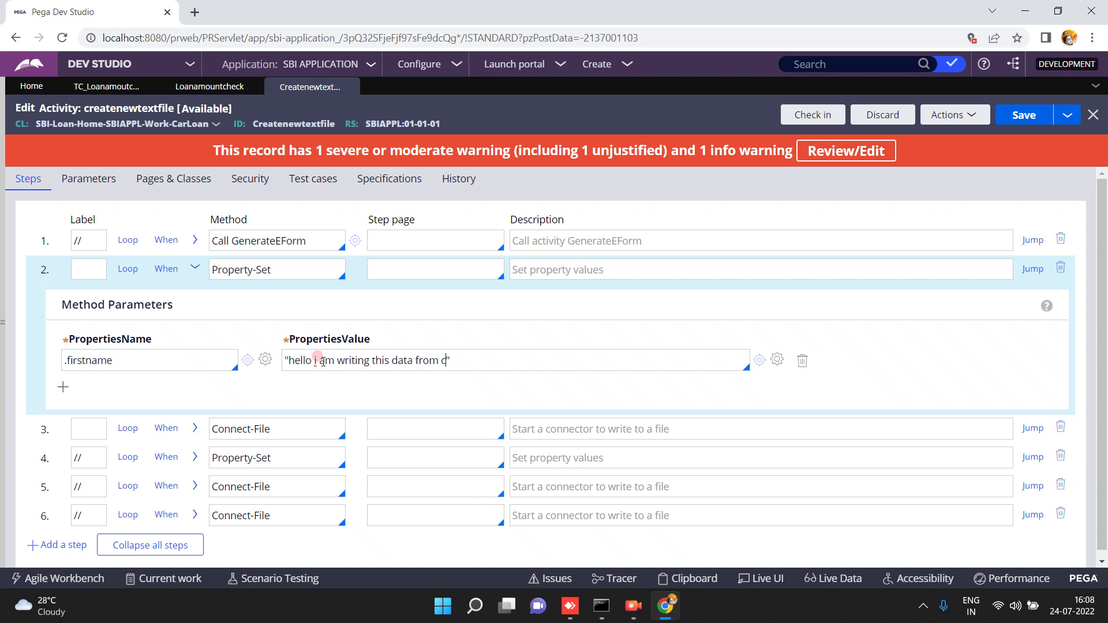
type("nnect file")
left_click(195, 428)
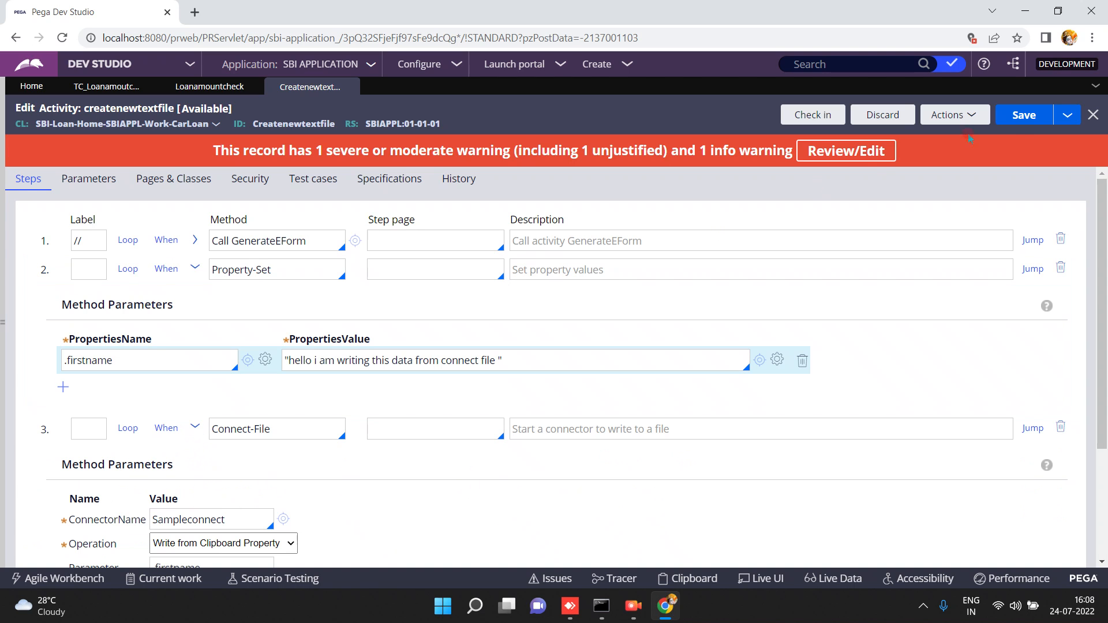
left_click(1027, 112)
- Open the Sampleconnect rule referenced in step 3, set its file name to connectrule.txt, and save it
left_click(284, 519)
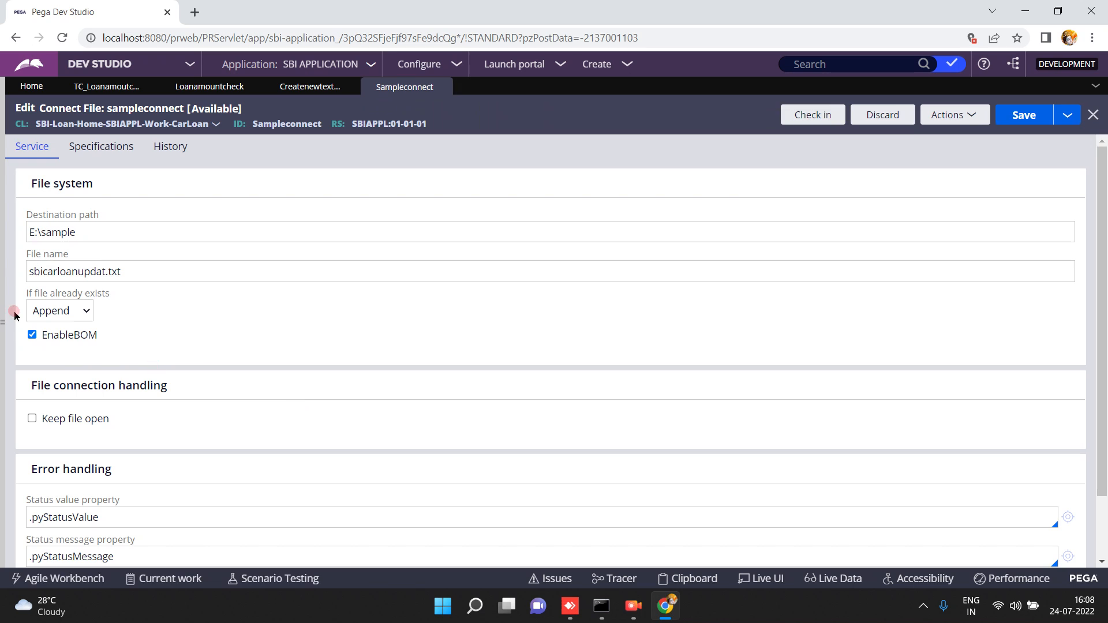
double_click(57, 271)
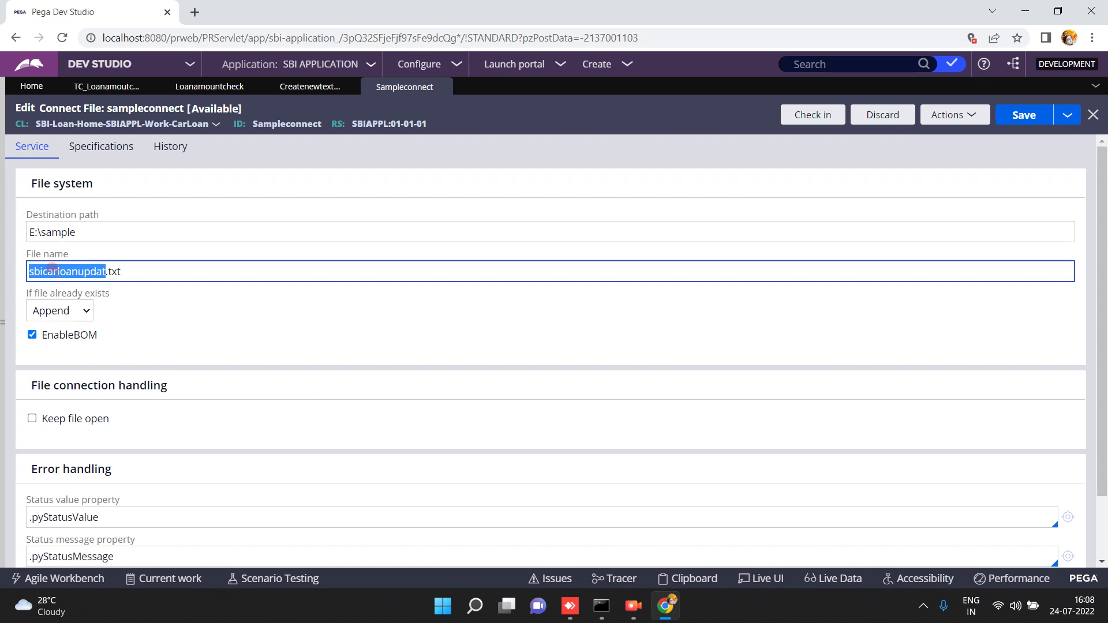
type("connectrule")
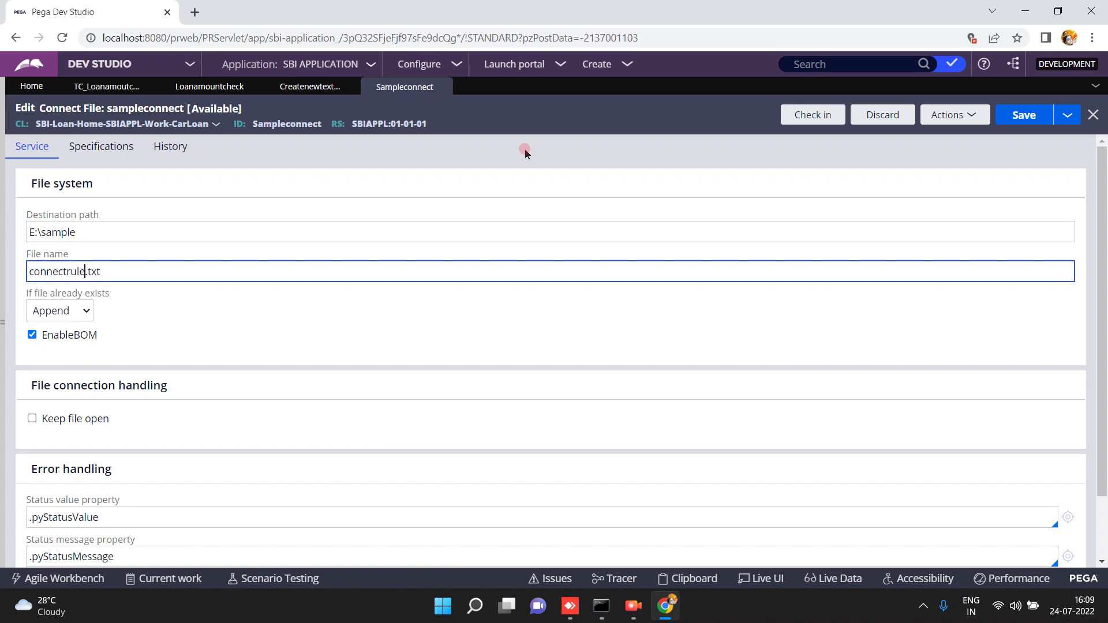
left_click(1025, 118)
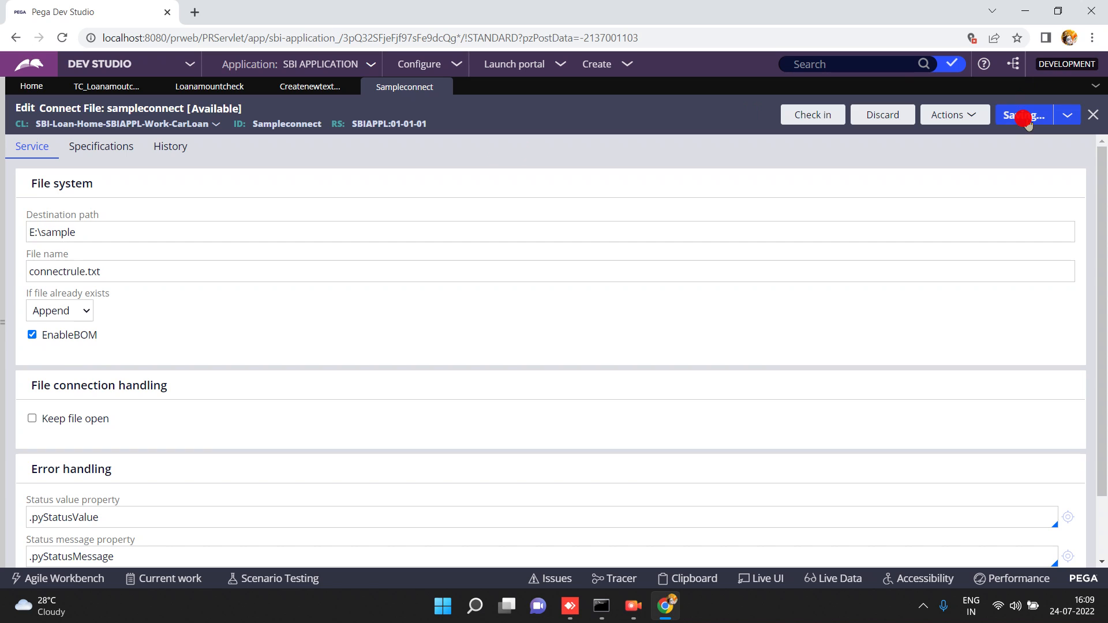
left_click(196, 270)
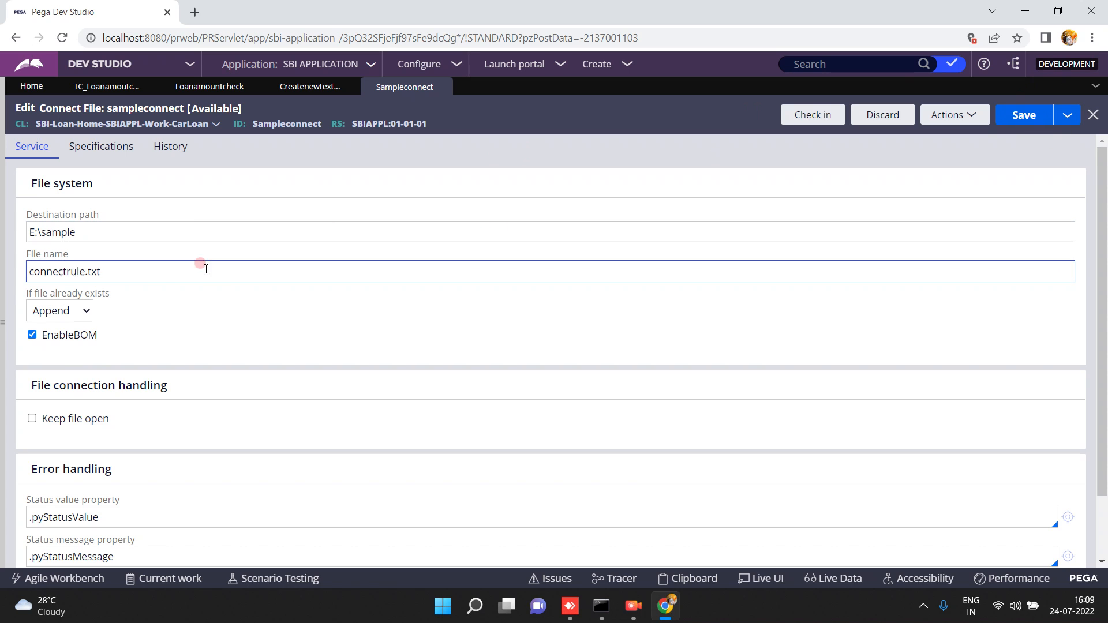
left_click(114, 271)
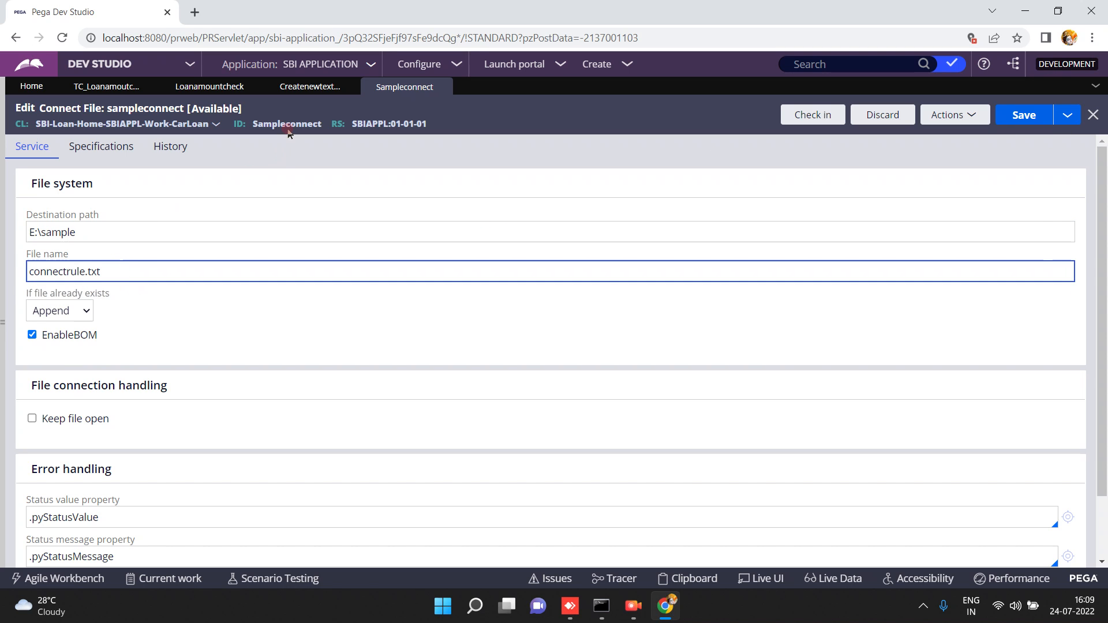
- Return to the Createnewtextfile activity and run it with the Standard thread and an empty test page
left_click(310, 87)
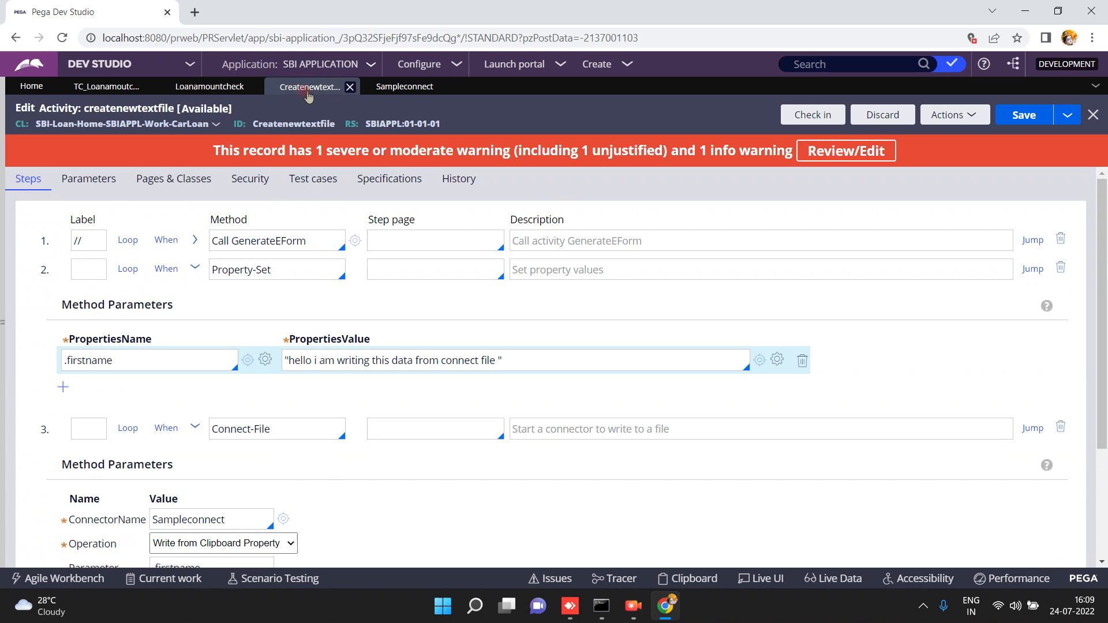
left_click(935, 118)
left_click(906, 134)
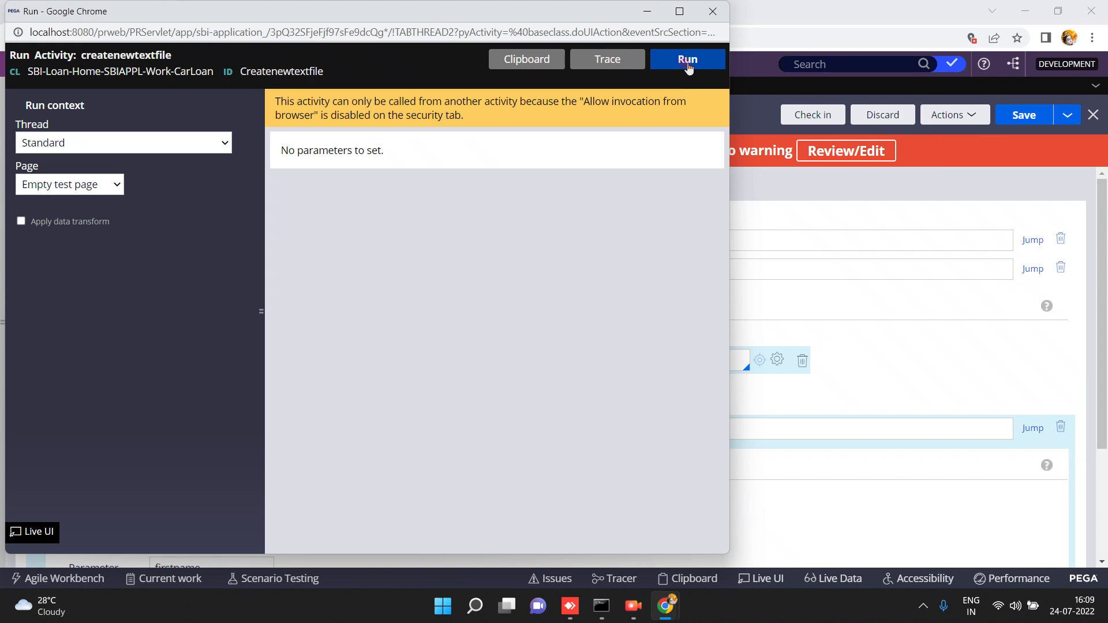
left_click(687, 60)
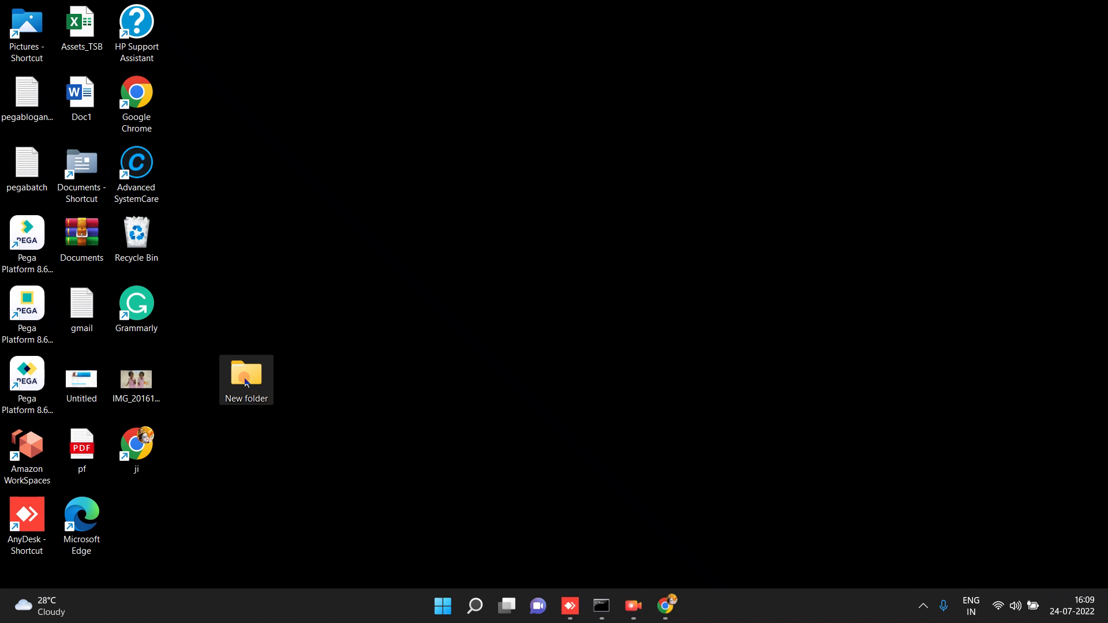
- Open the connectrule text file from the sample folder on the Data (E:) drive to check the written output
left_click(245, 379)
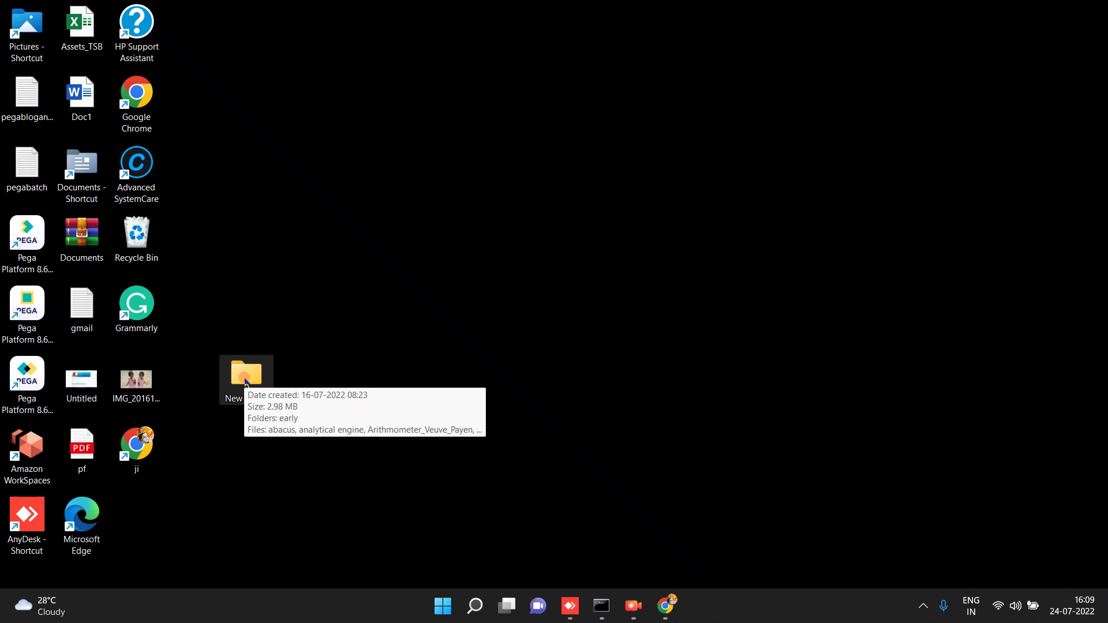
double_click(246, 382)
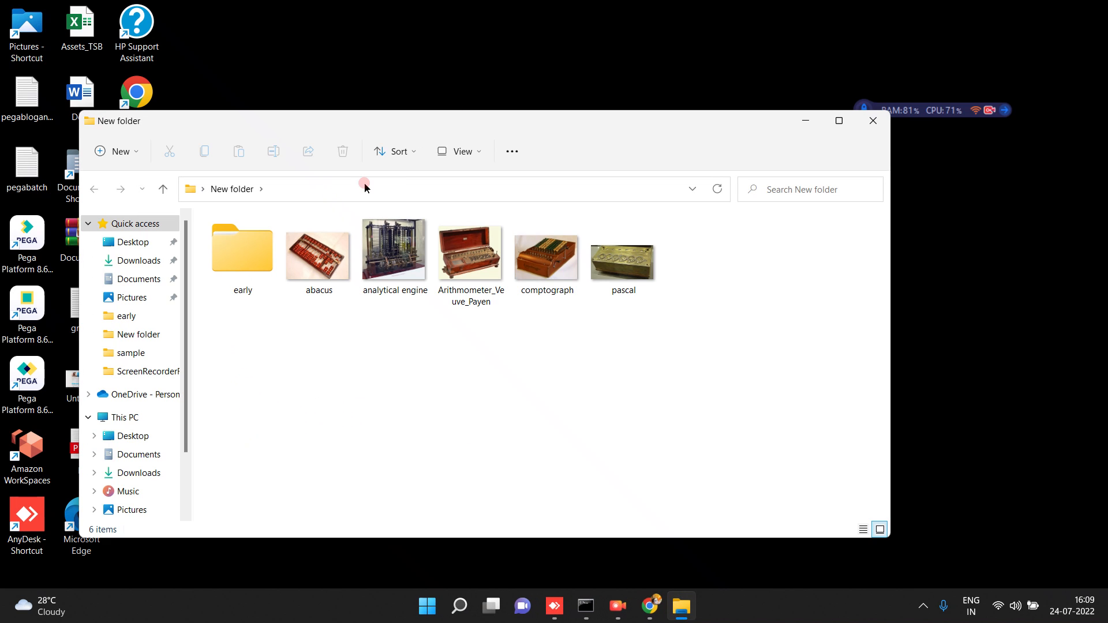
double_click(508, 125)
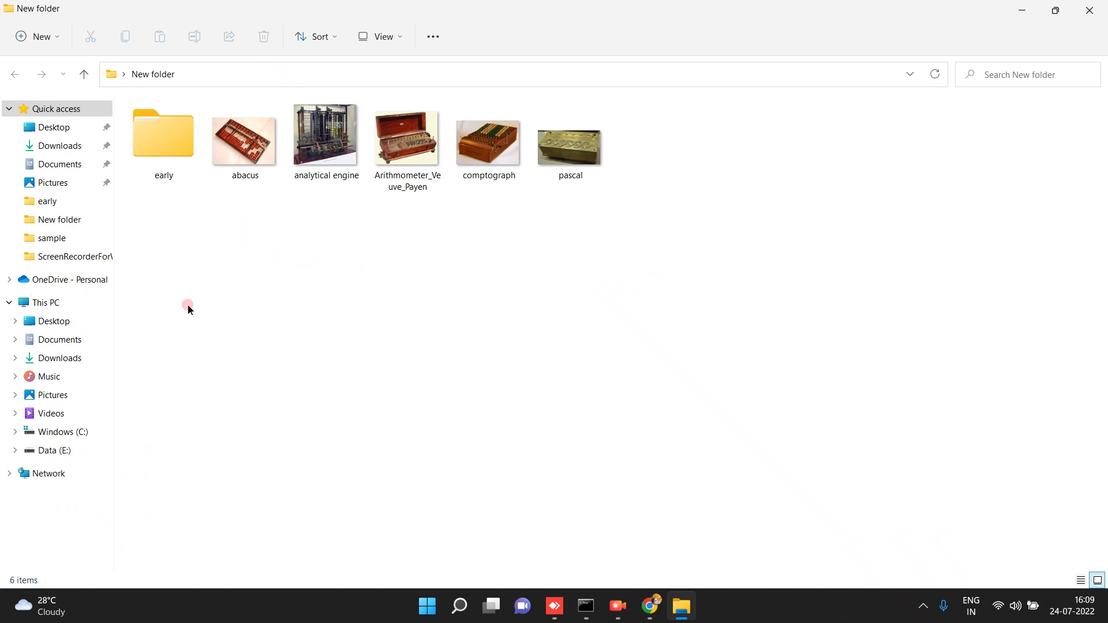
left_click(53, 451)
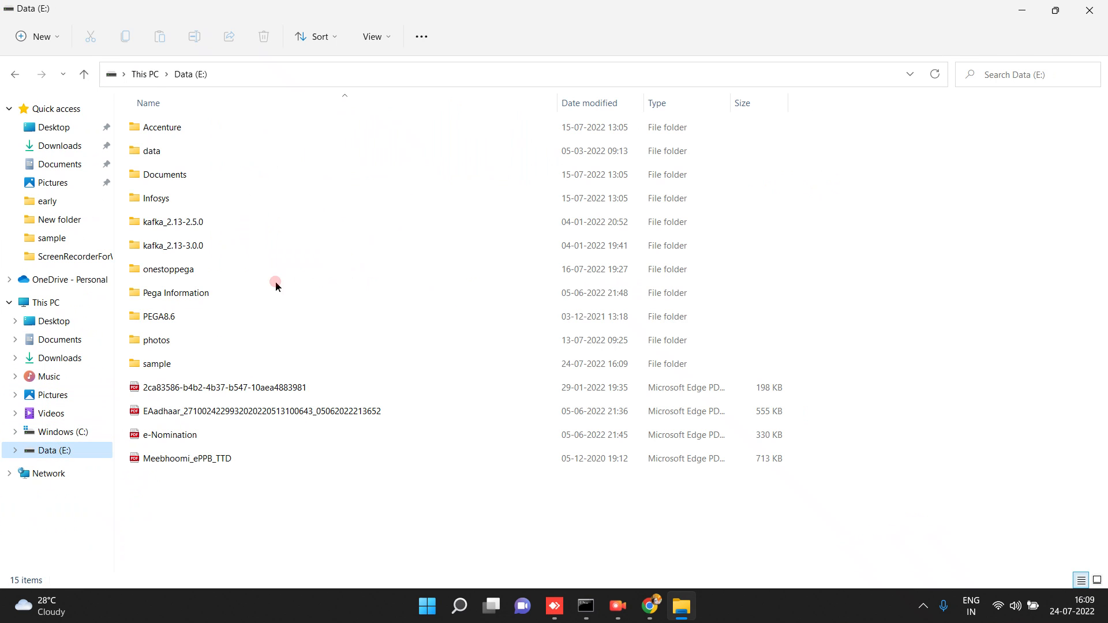
left_click(153, 365)
double_click(153, 364)
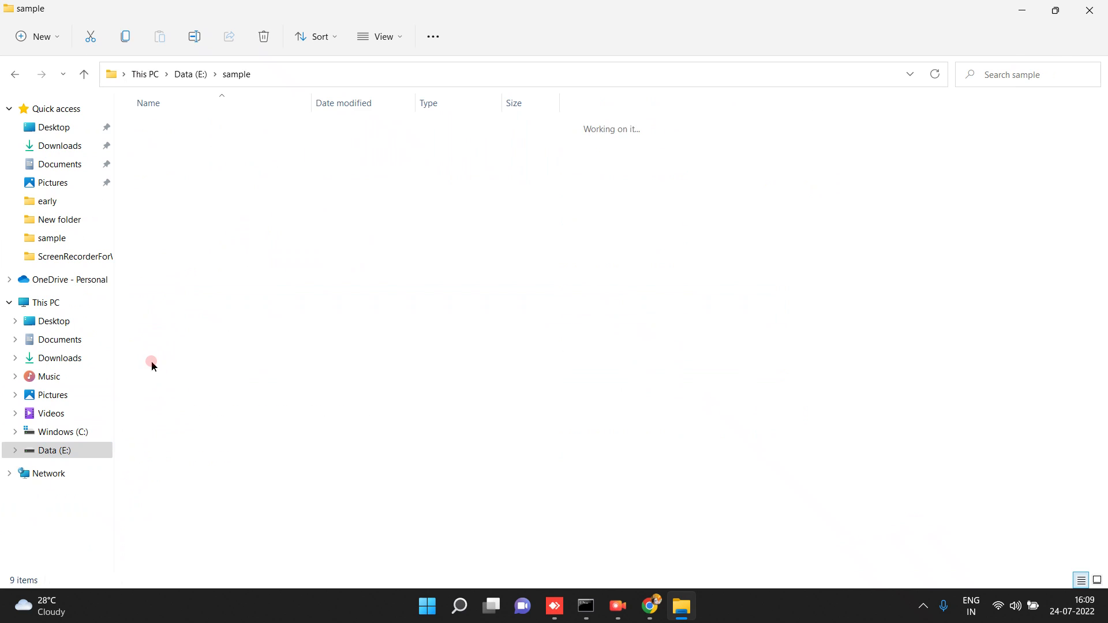
left_click(174, 128)
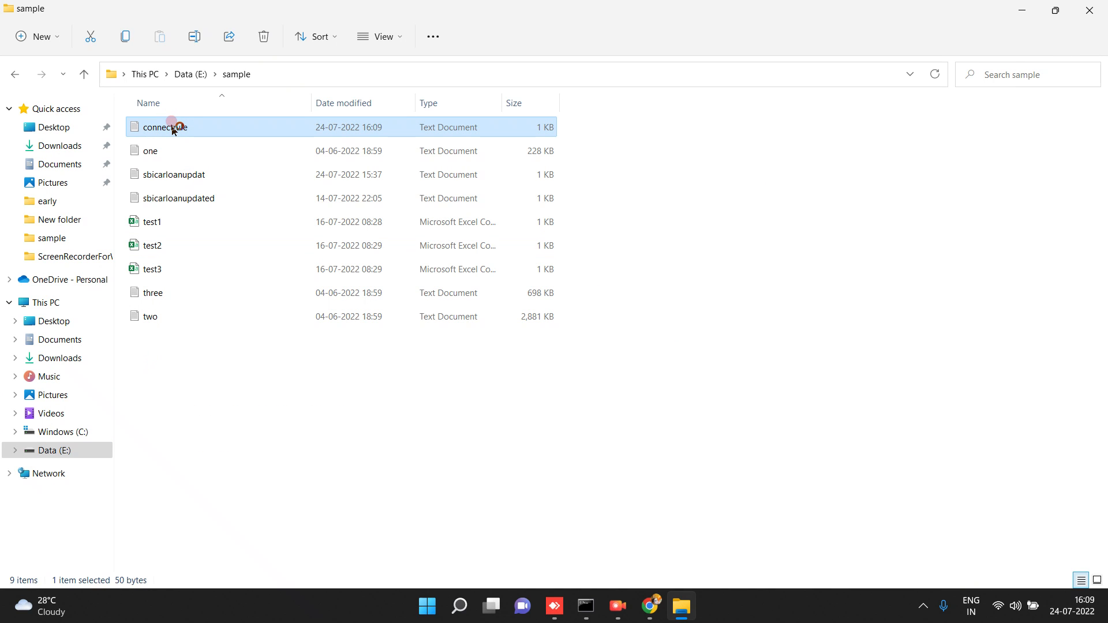
double_click(173, 128)
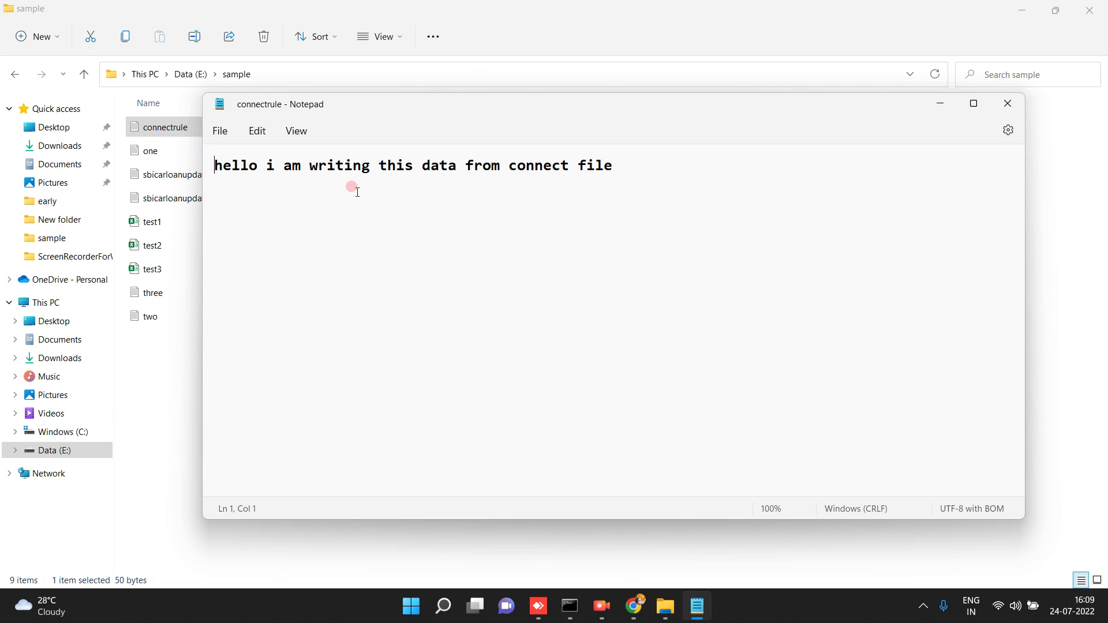
- Switch to the Createnewtextfile run window in Chrome, convert the run to a test case, and bring up the new test case in Dev Studio
mouse_move(651, 610)
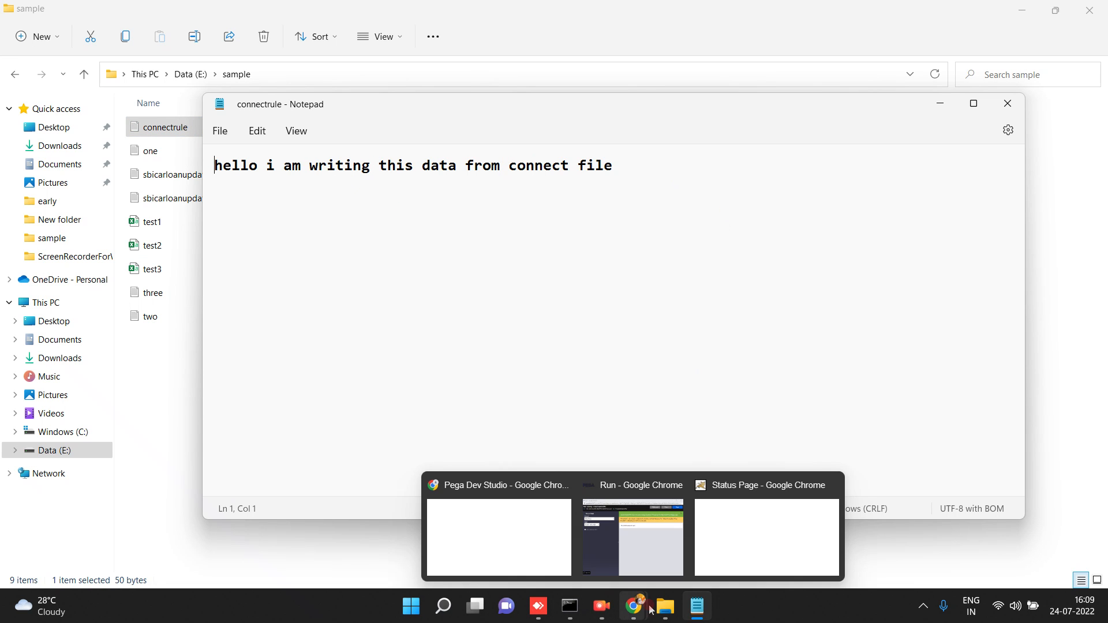
left_click(622, 545)
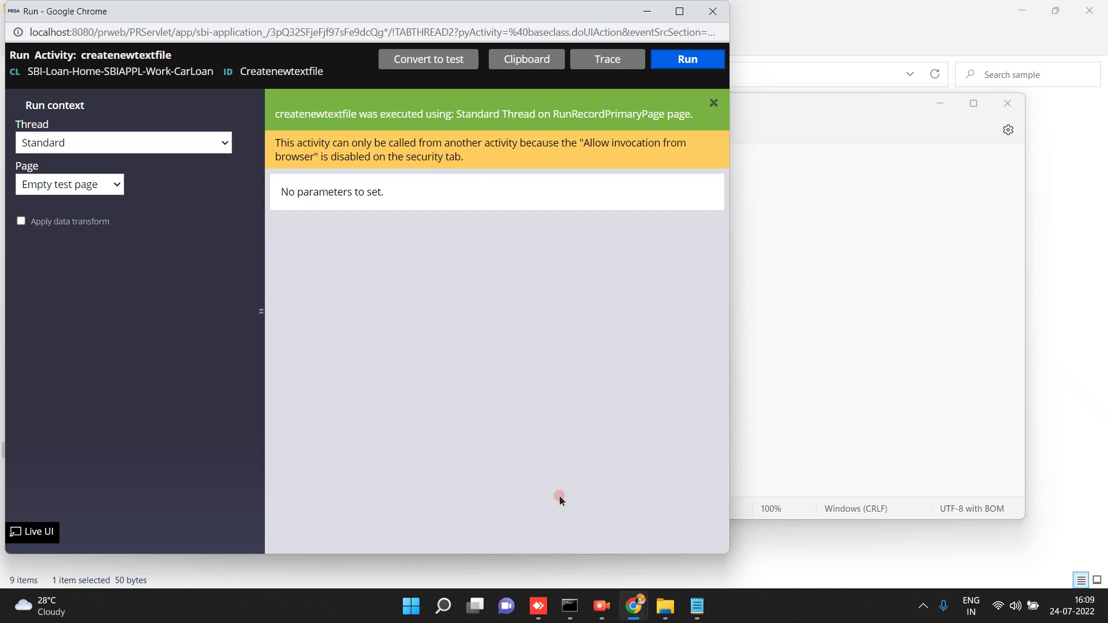
left_click(434, 63)
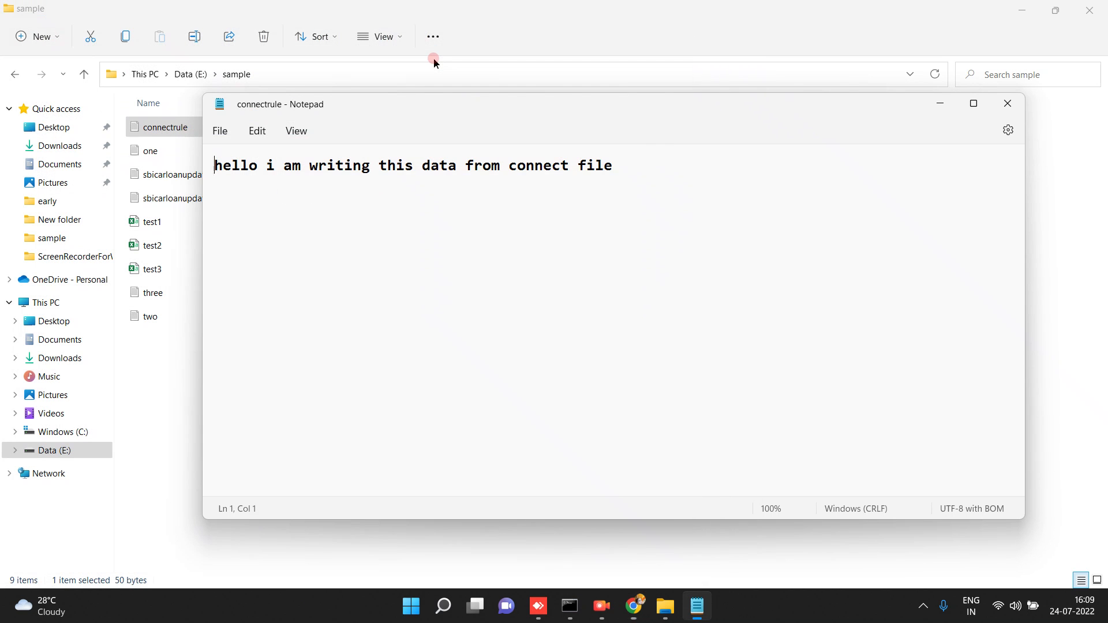
mouse_move(645, 606)
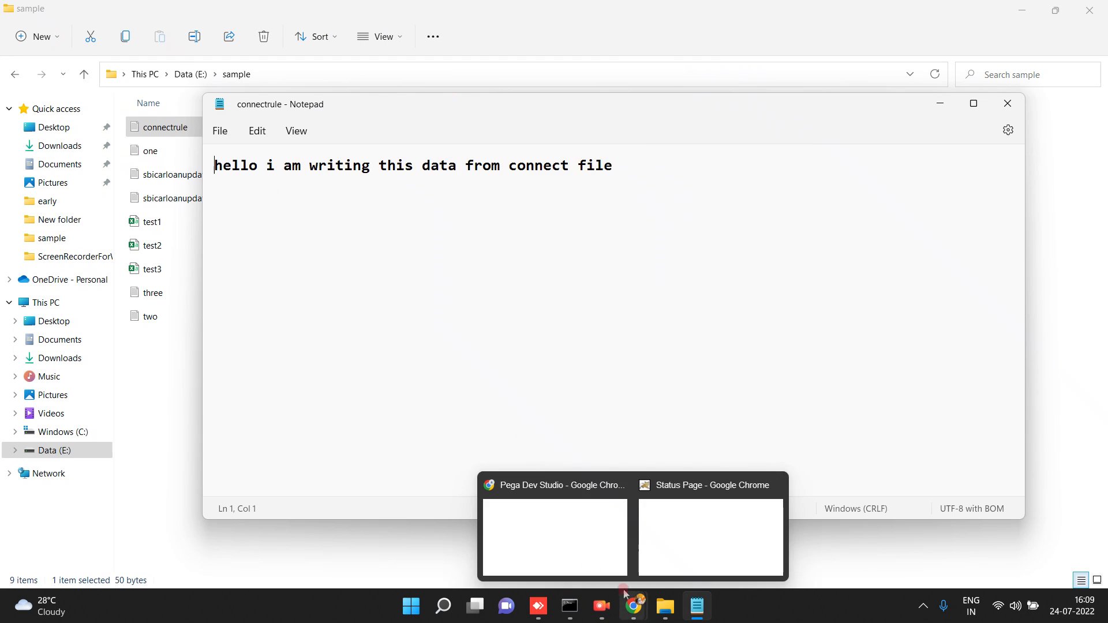
left_click(568, 545)
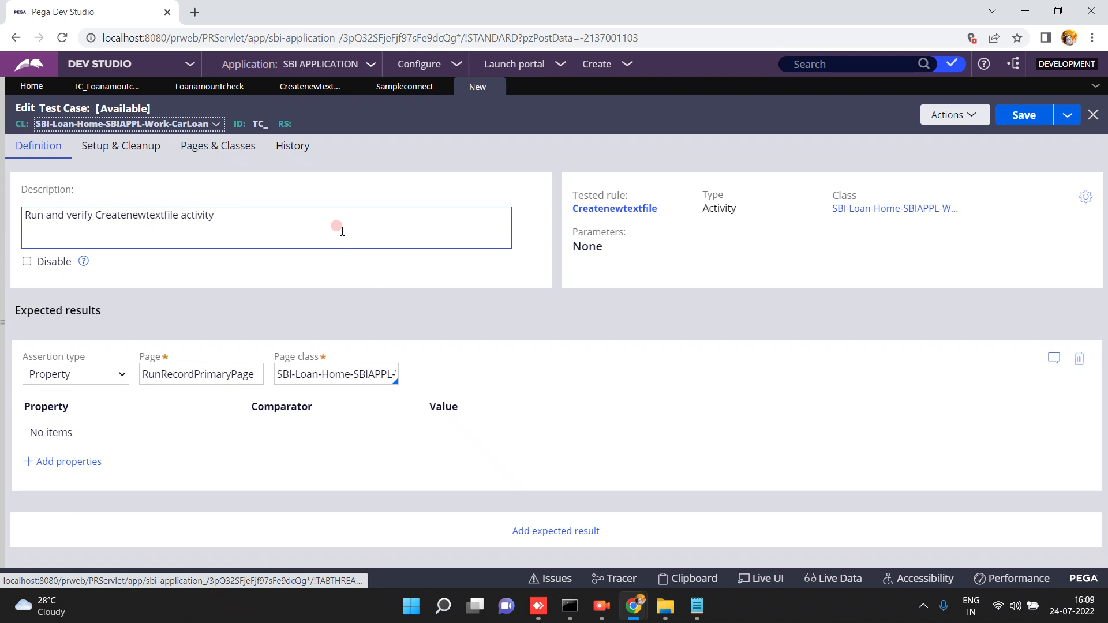
- Examine the new test case's description, tested rule, and the assertion type and page under the expected results
left_click(54, 225)
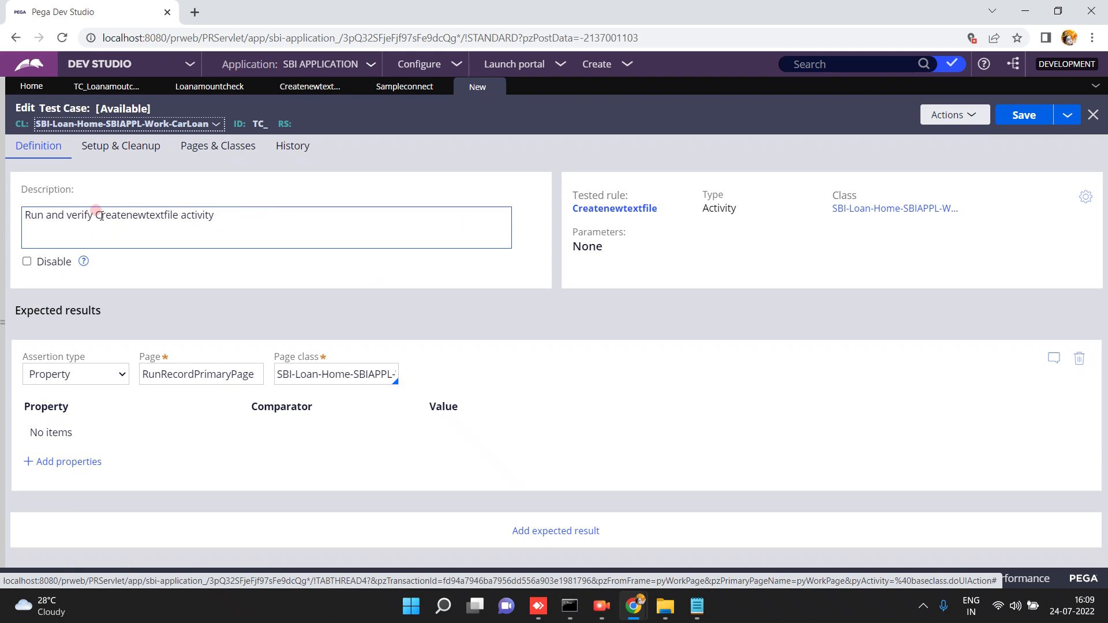
left_click(196, 222)
left_click(625, 212)
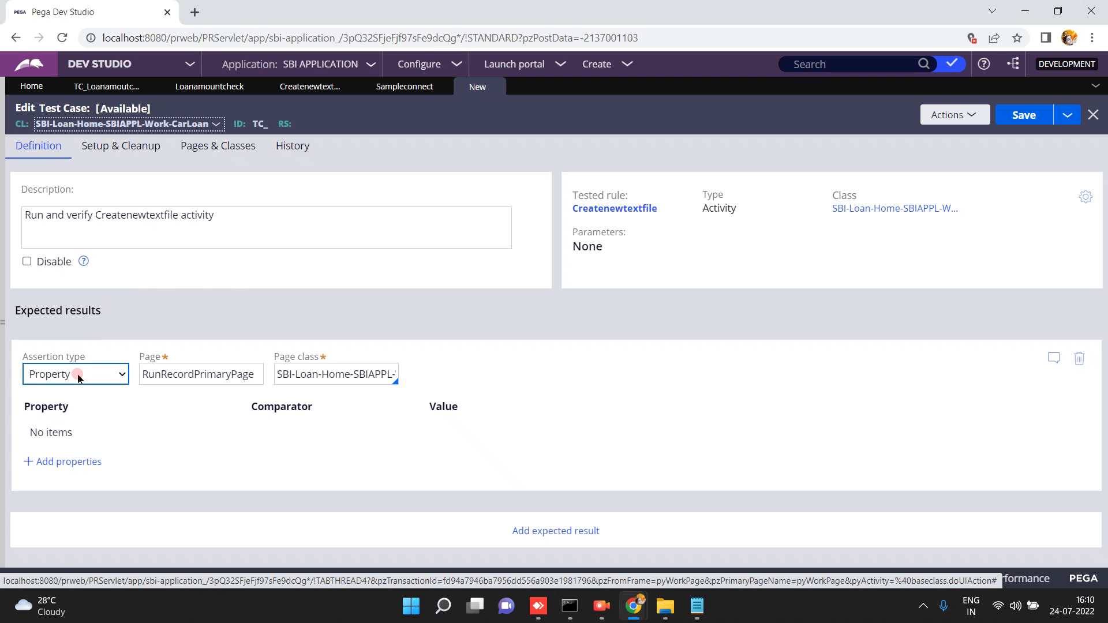
left_click(165, 376)
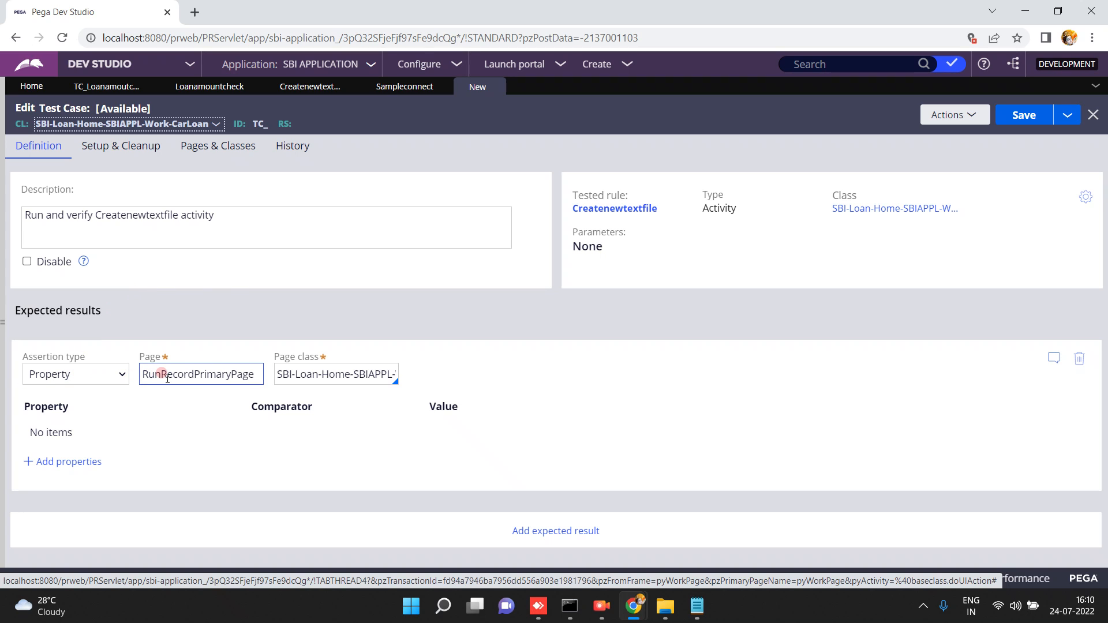
- Add the .firstname property to the first expected result, equal to "hello i am writing this data from connect file"
left_click(286, 375)
left_click(46, 460)
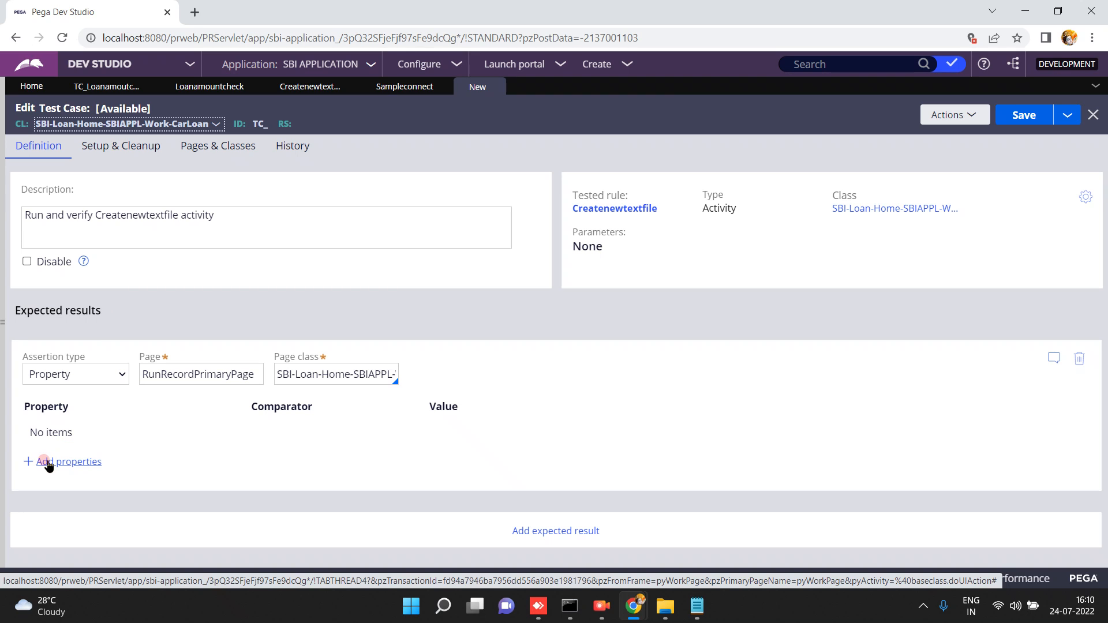
left_click(48, 465)
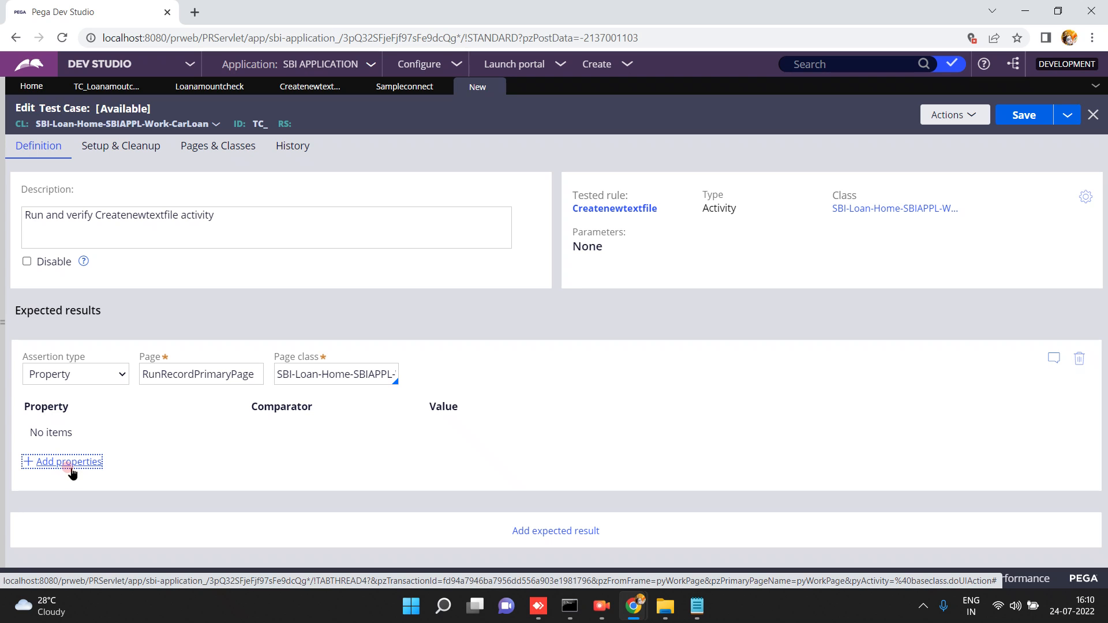
left_click(69, 466)
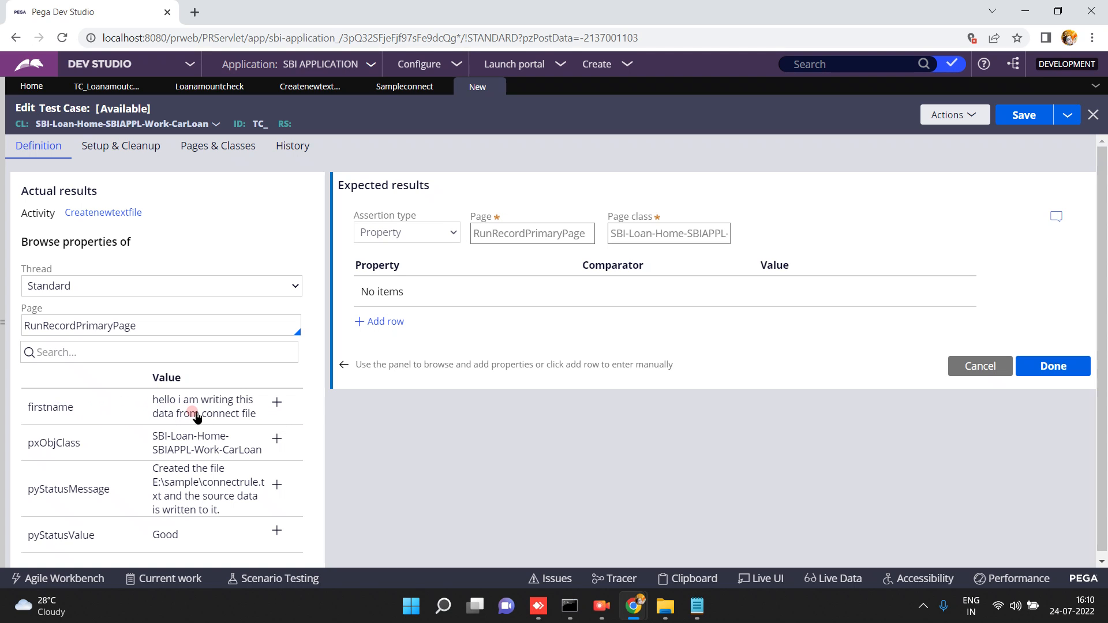
left_click(277, 403)
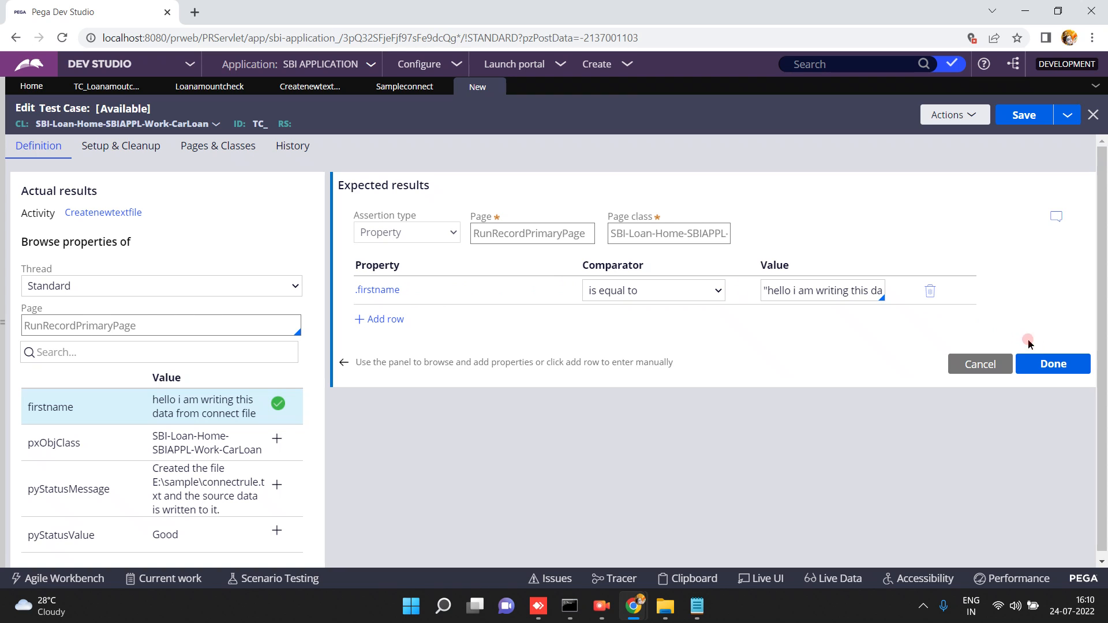
left_click(1051, 363)
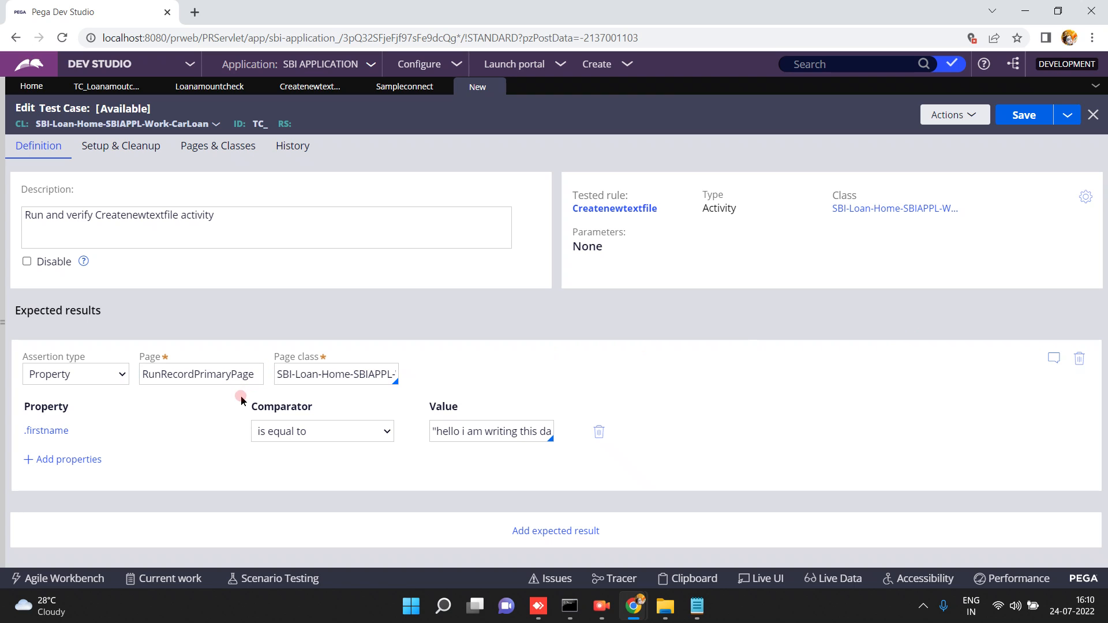
- Add a second expected result with the Activity status assertion type equal to GOOD
left_click(72, 378)
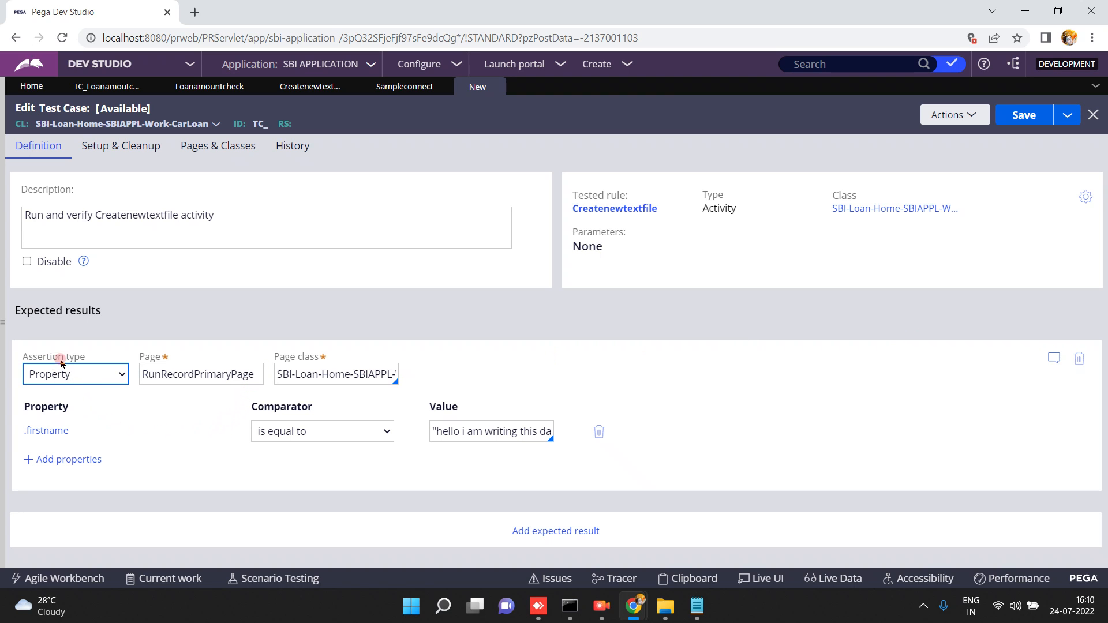
left_click(134, 381)
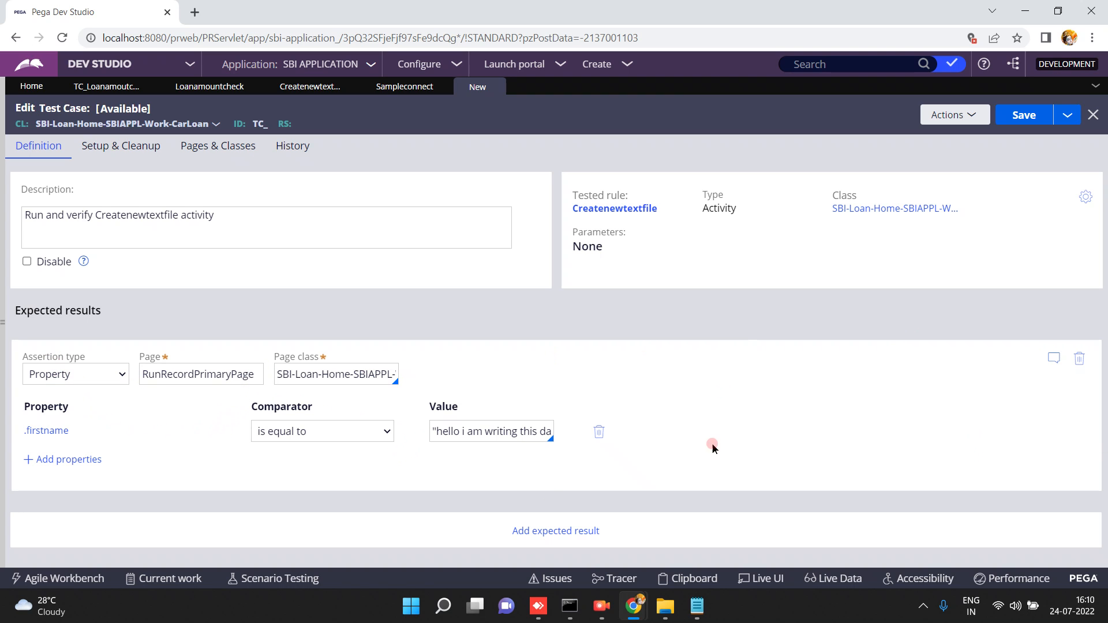
left_click(554, 530)
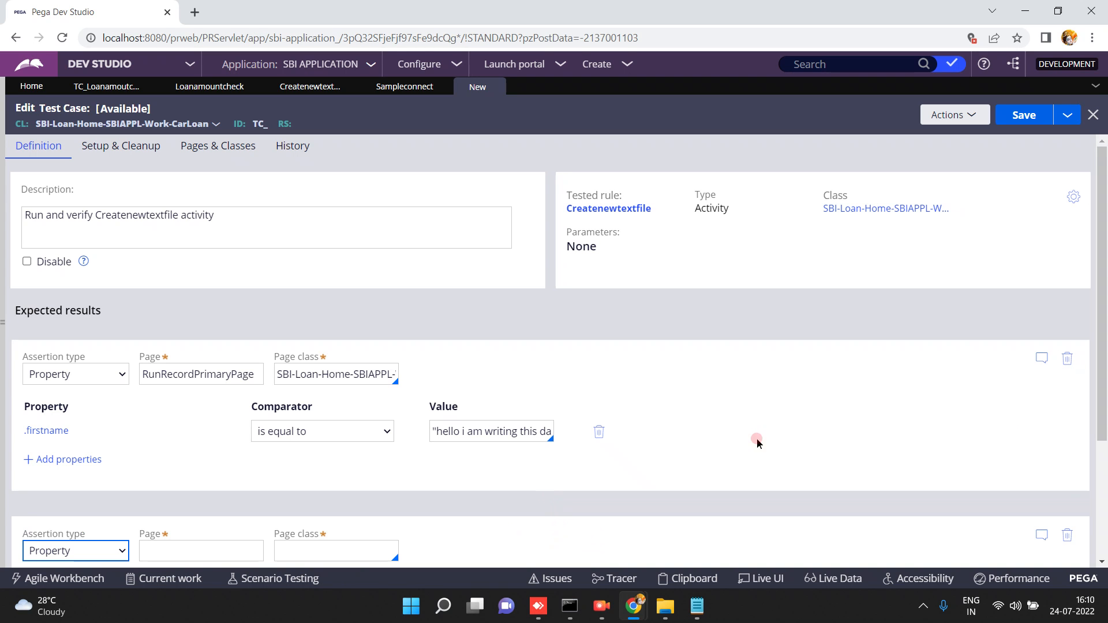
left_click(1107, 494)
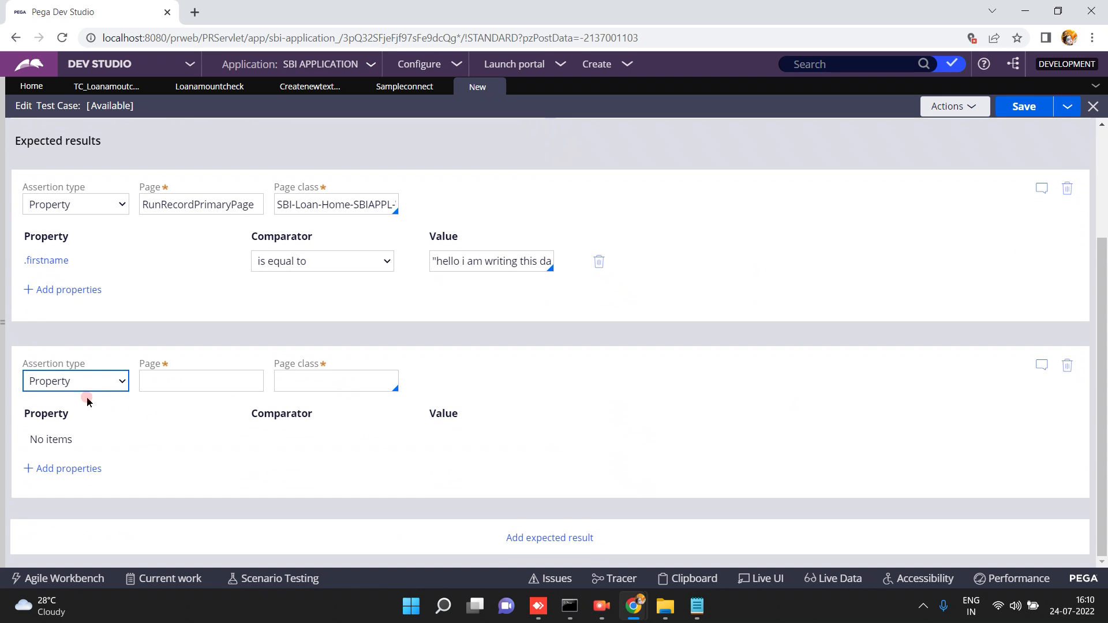
left_click(76, 384)
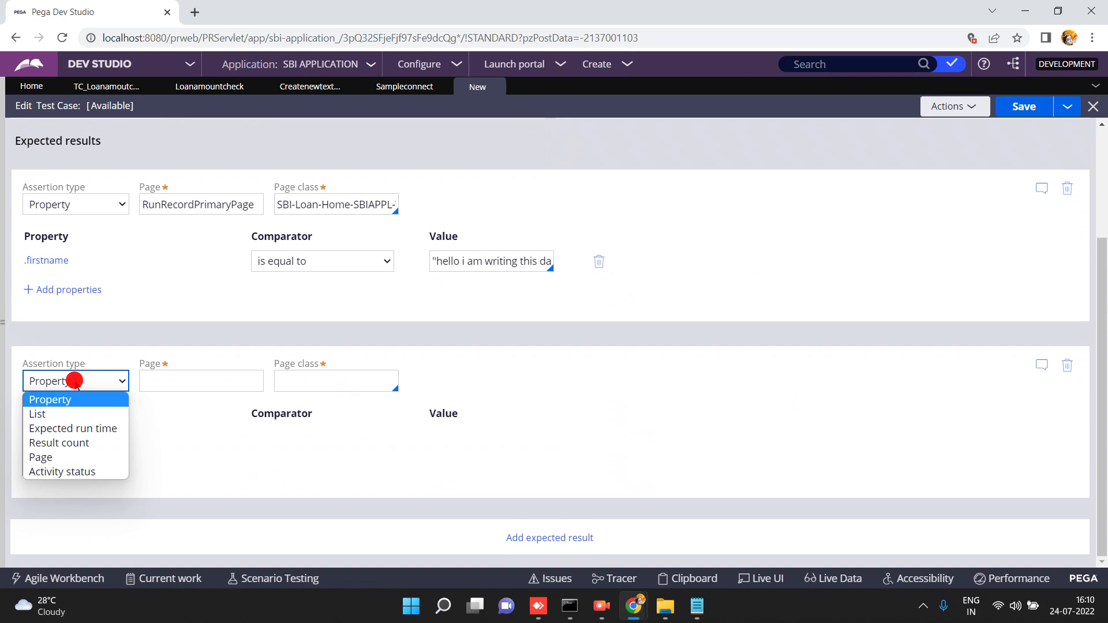
left_click(66, 472)
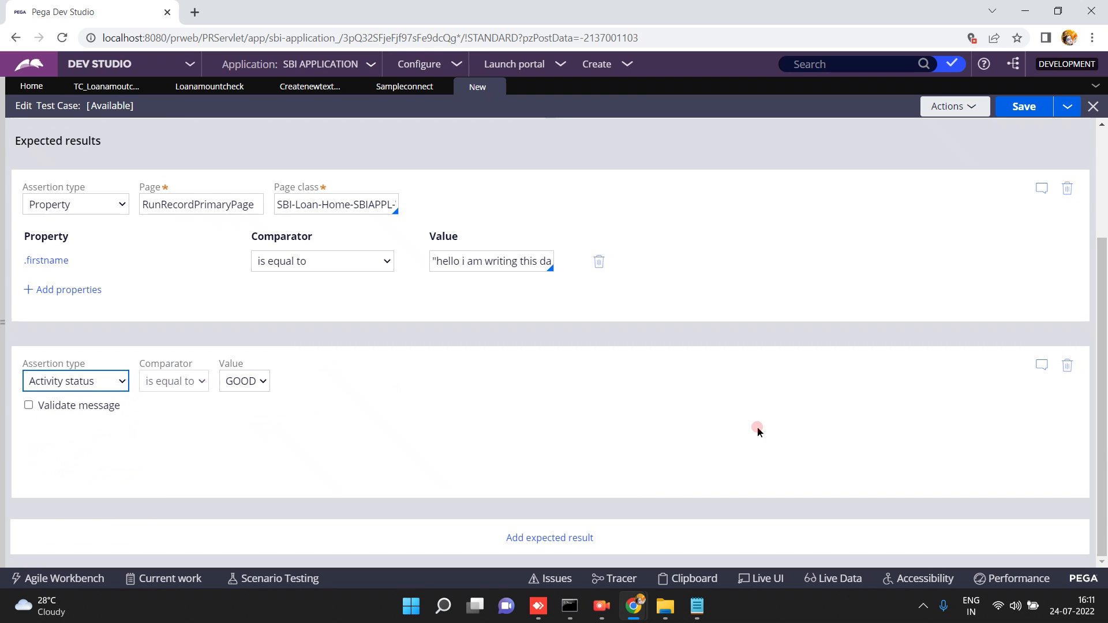
- Add a third expected result with the Page assertion type and delete it again
left_click(538, 538)
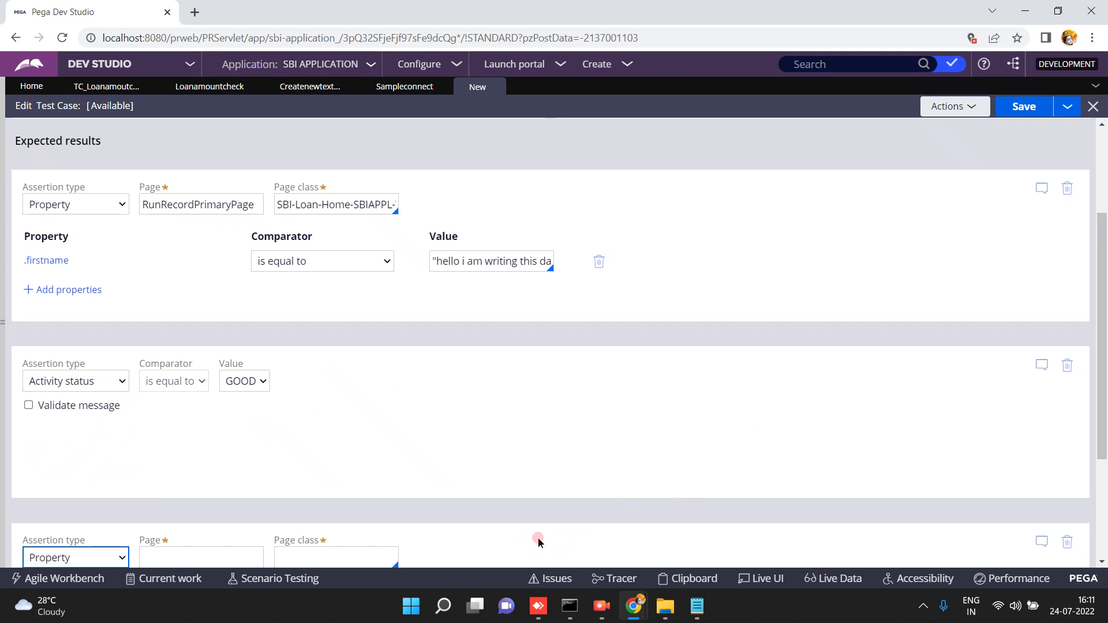
left_click(1103, 491)
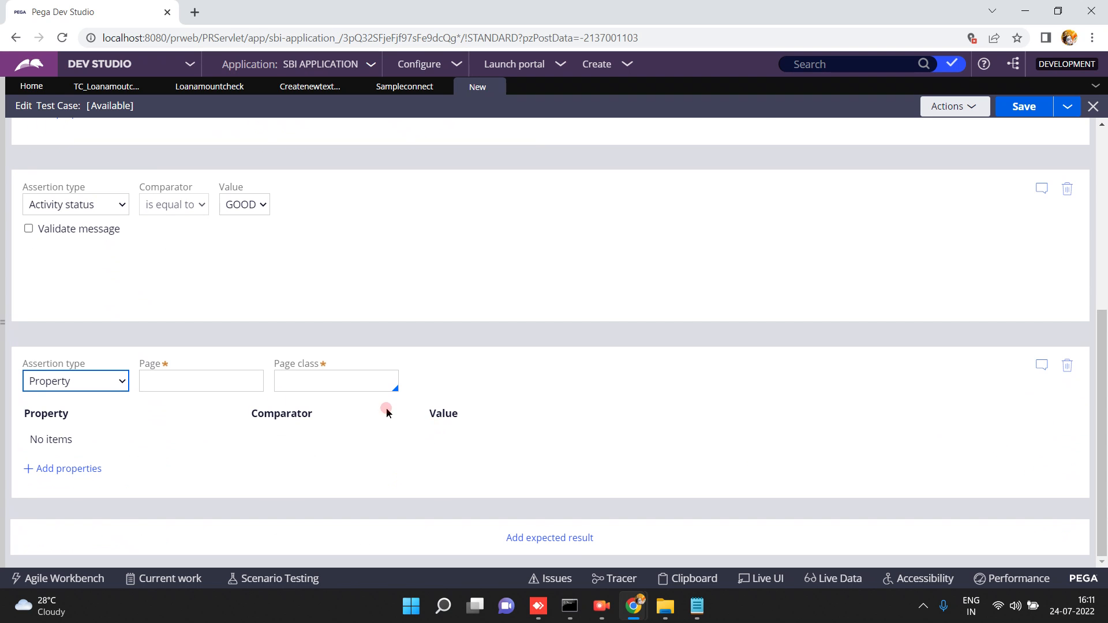
left_click(101, 382)
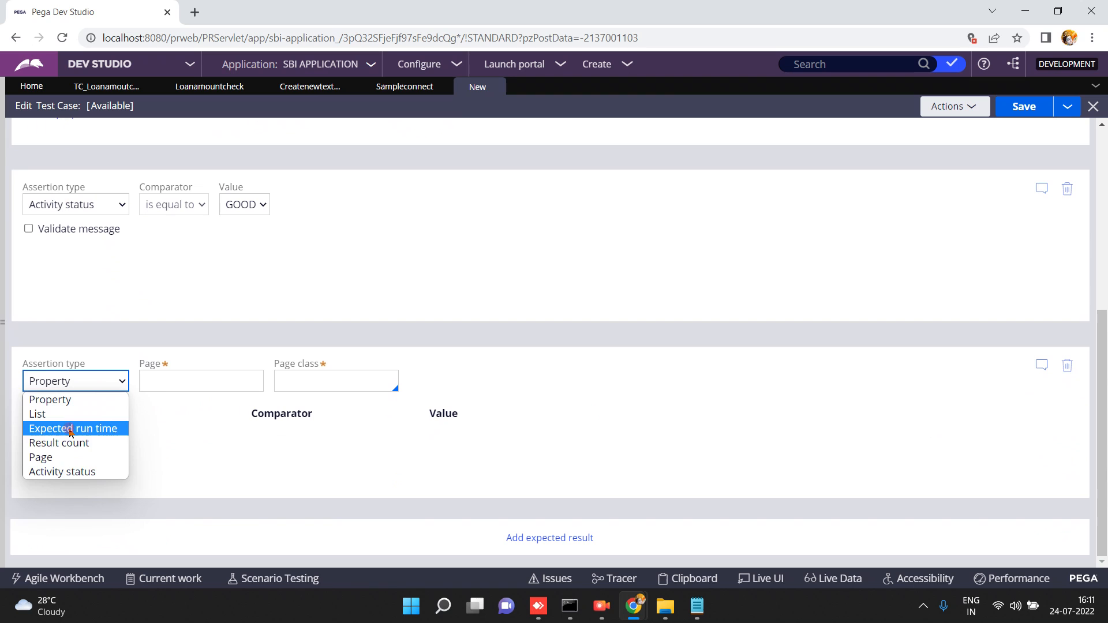
left_click(42, 458)
left_click(168, 381)
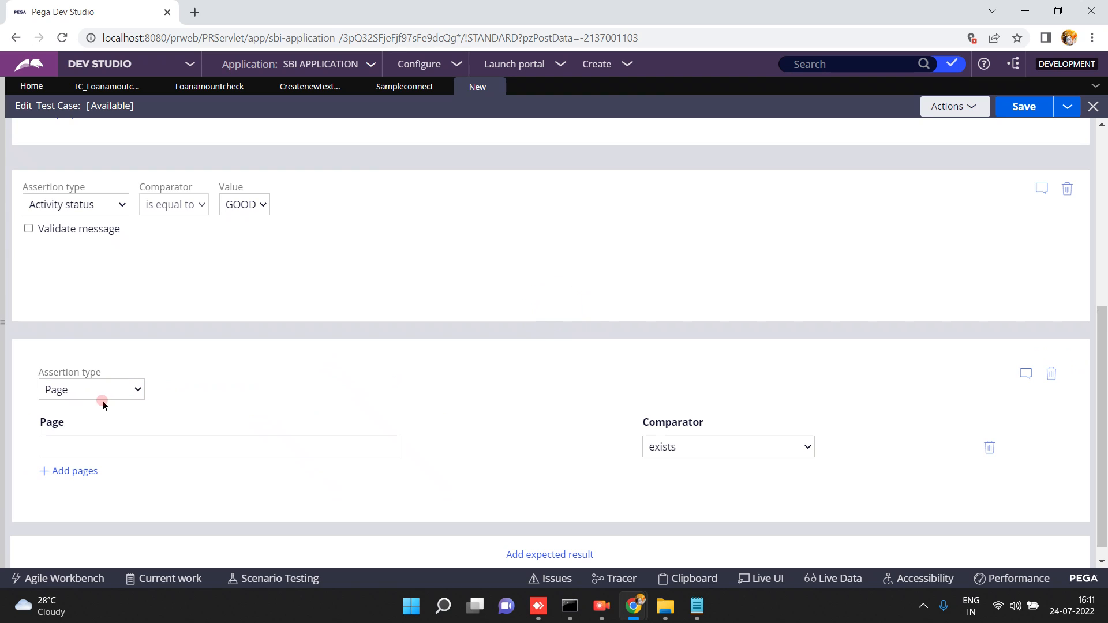
left_click(106, 447)
left_click(683, 446)
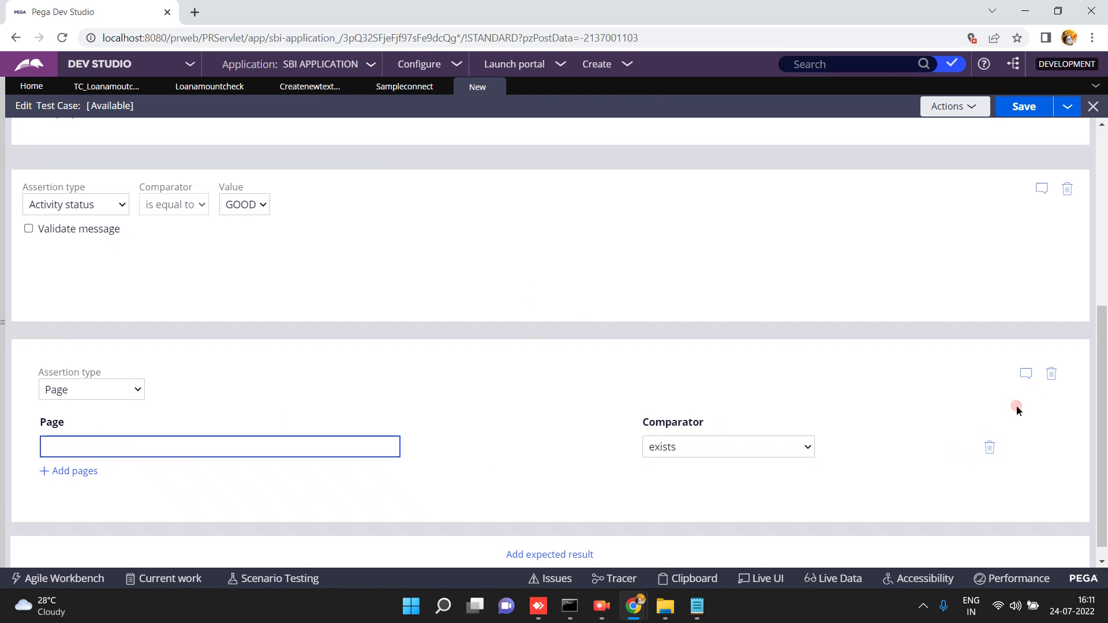
left_click(1052, 374)
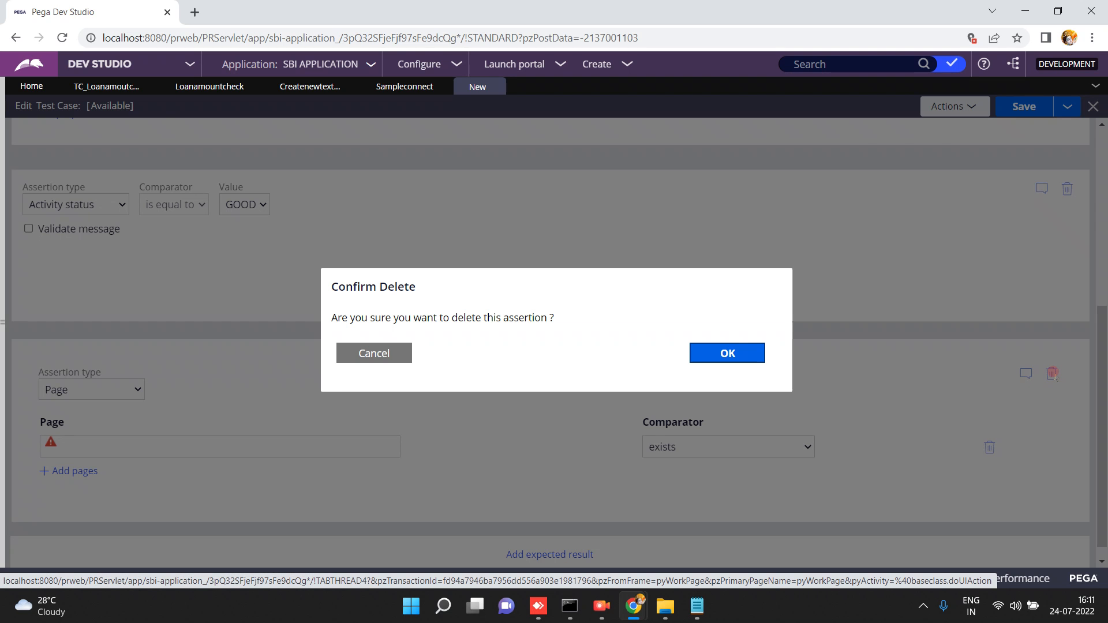
left_click(729, 354)
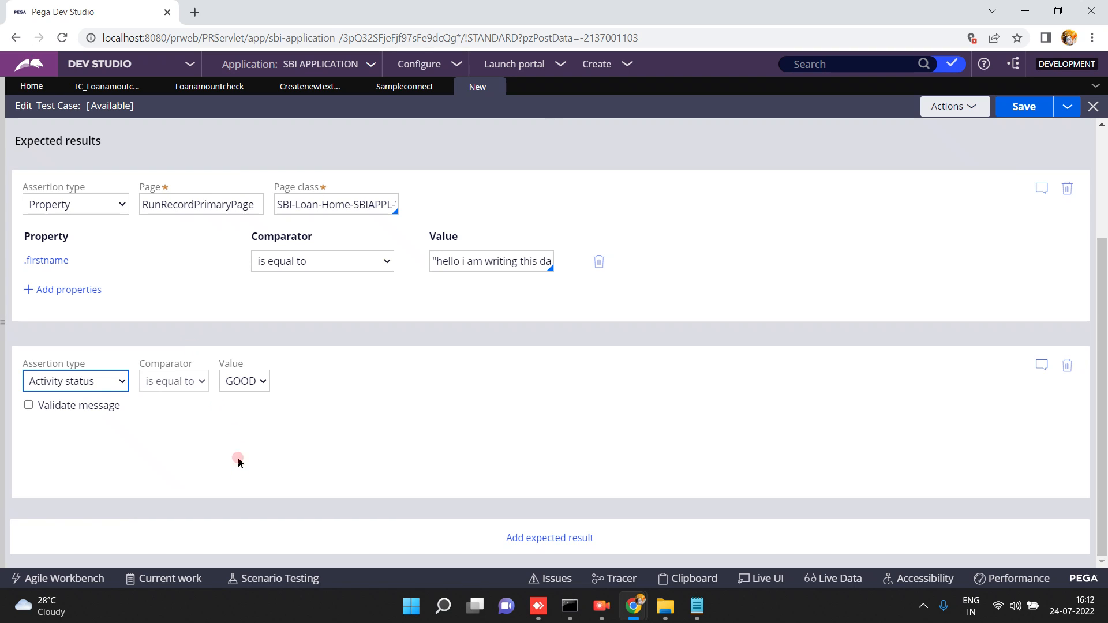
- Save the test case with the label creatingtextfile, no branch and ruleset TEST 01-01-01, and run it
left_click(1024, 107)
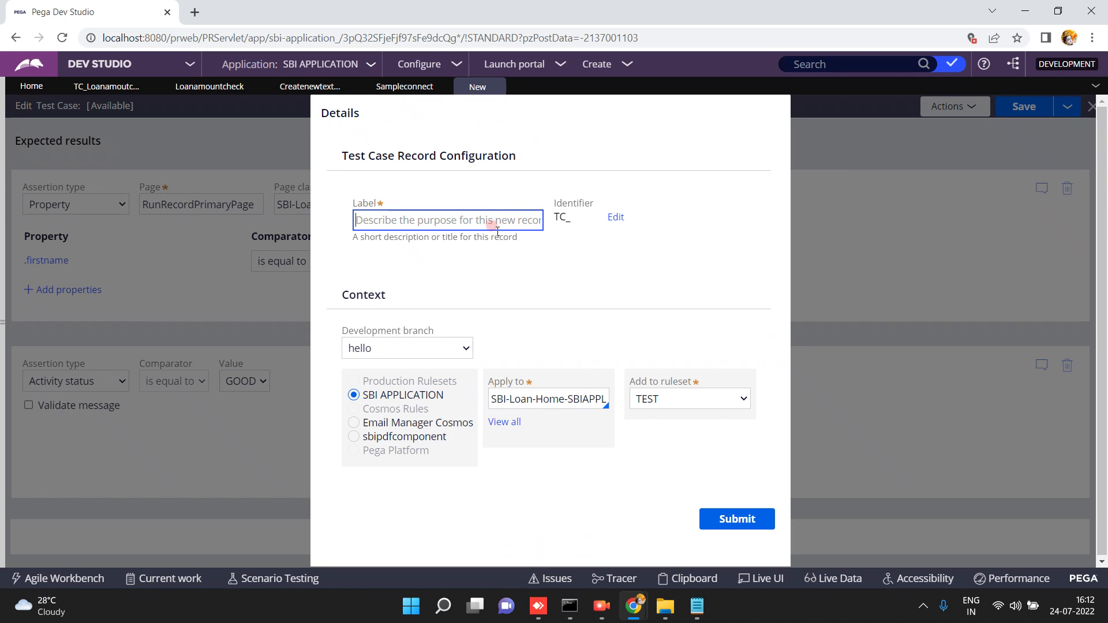
left_click(486, 213)
type("creatingtextfile")
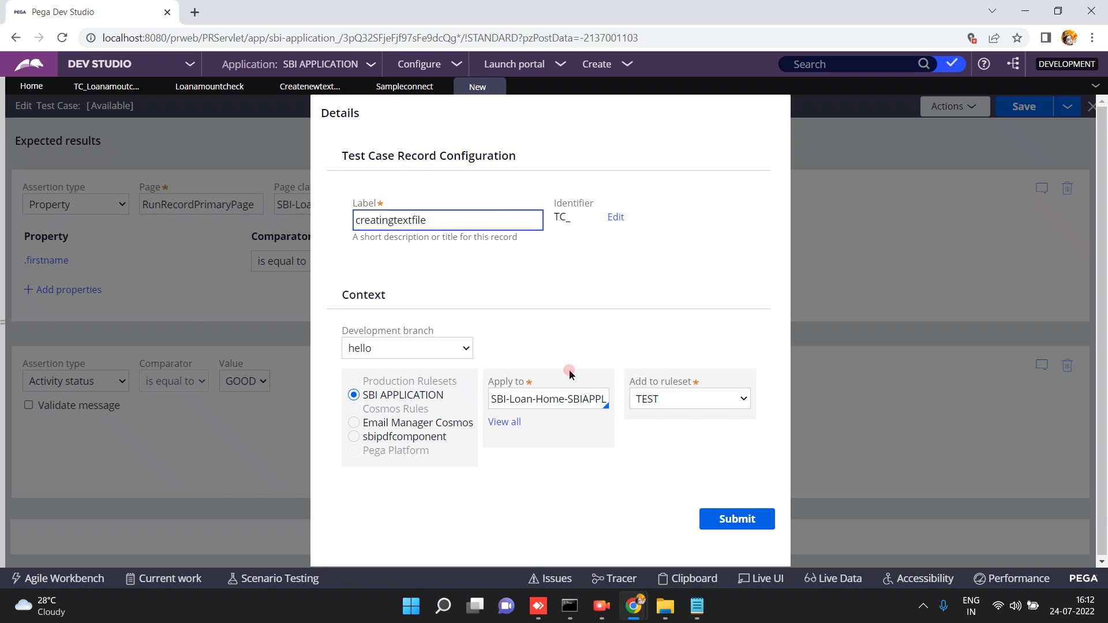
left_click(404, 349)
left_click(389, 384)
left_click(647, 441)
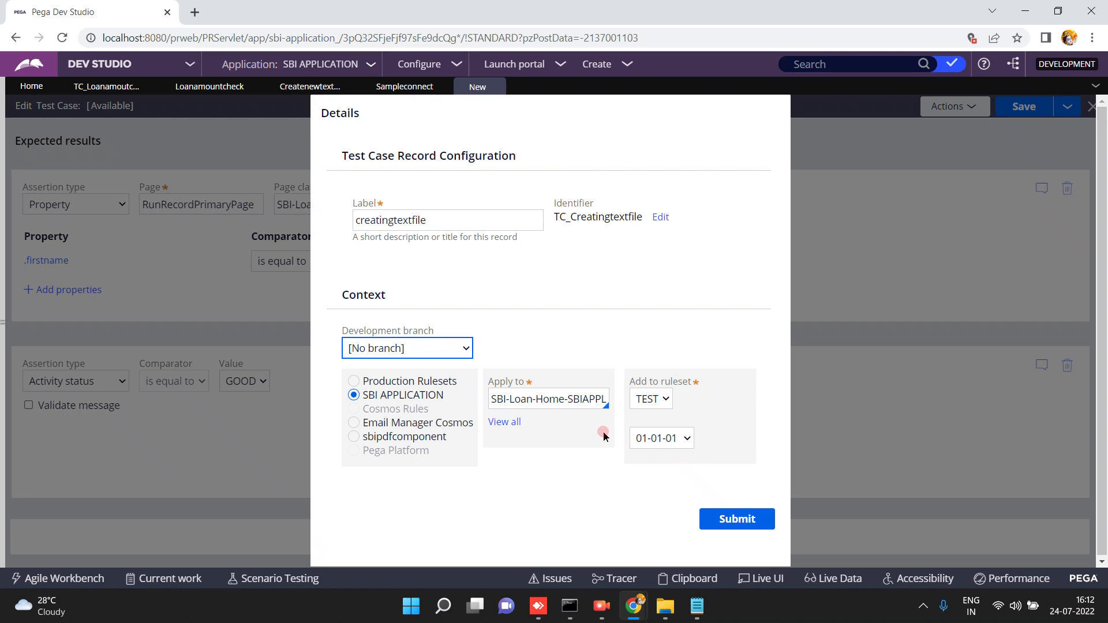
left_click(742, 523)
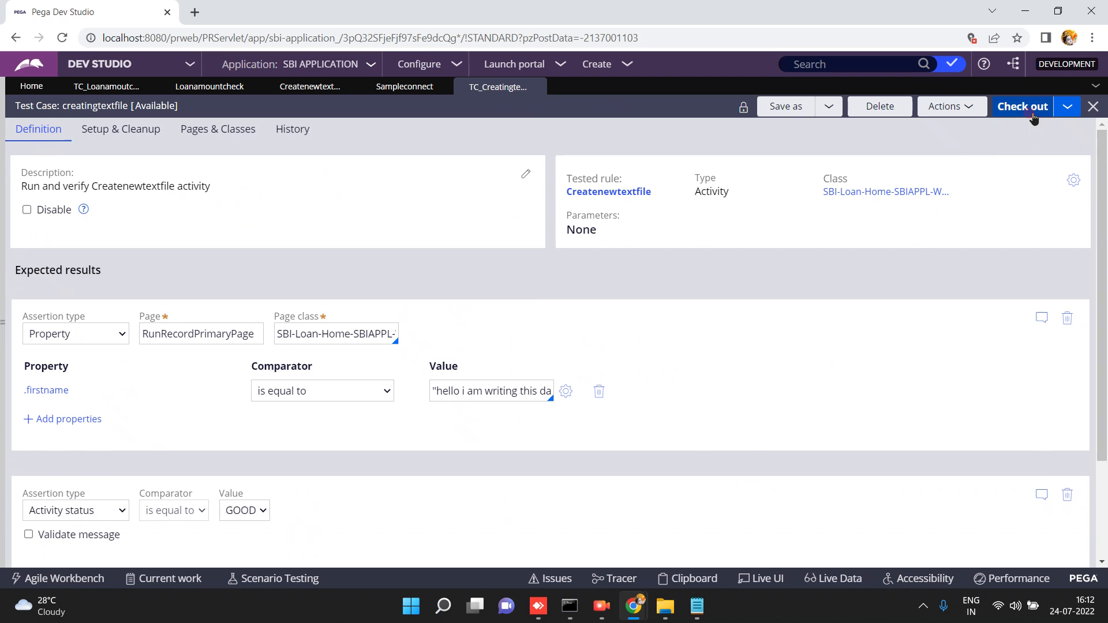
left_click(948, 110)
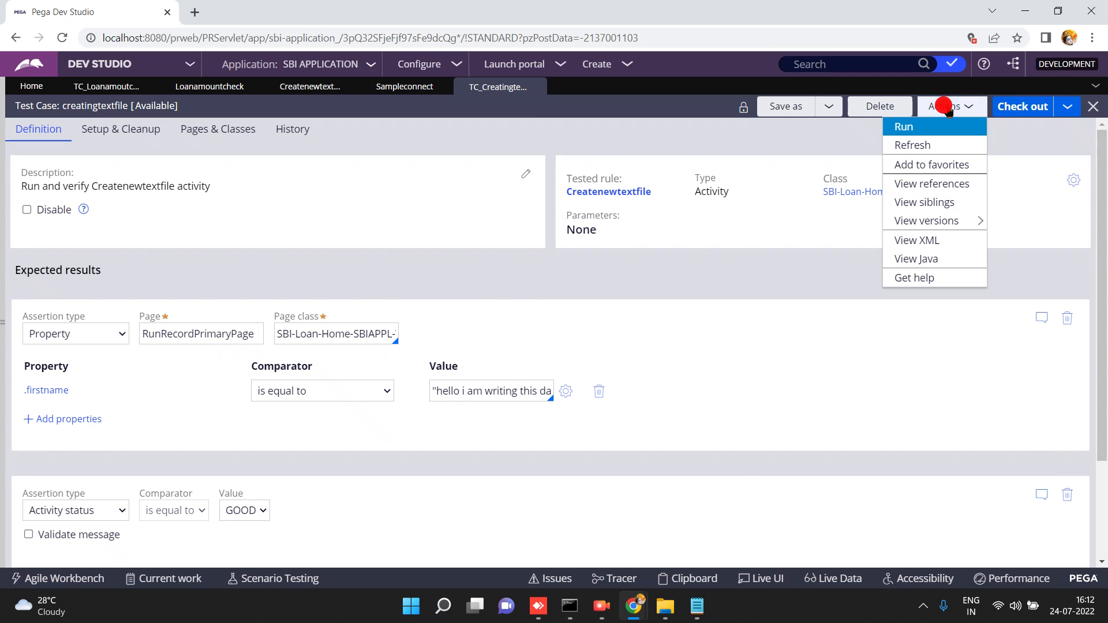
left_click(926, 123)
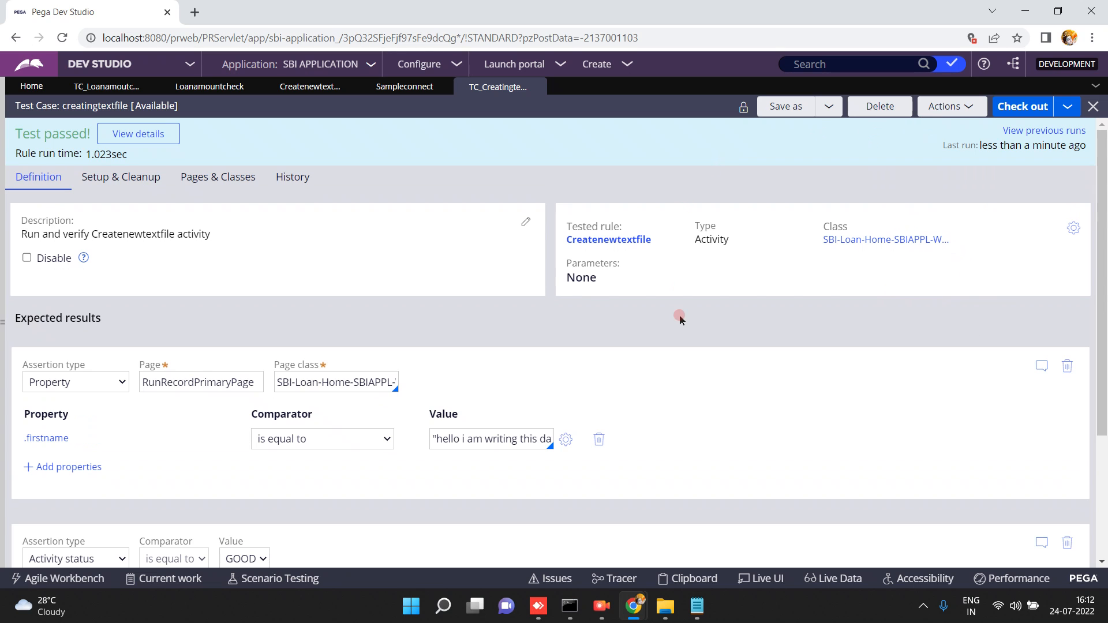
- Switch to File Explorer and rename the sample folder on the Data (E:) drive to samples
left_click(663, 617)
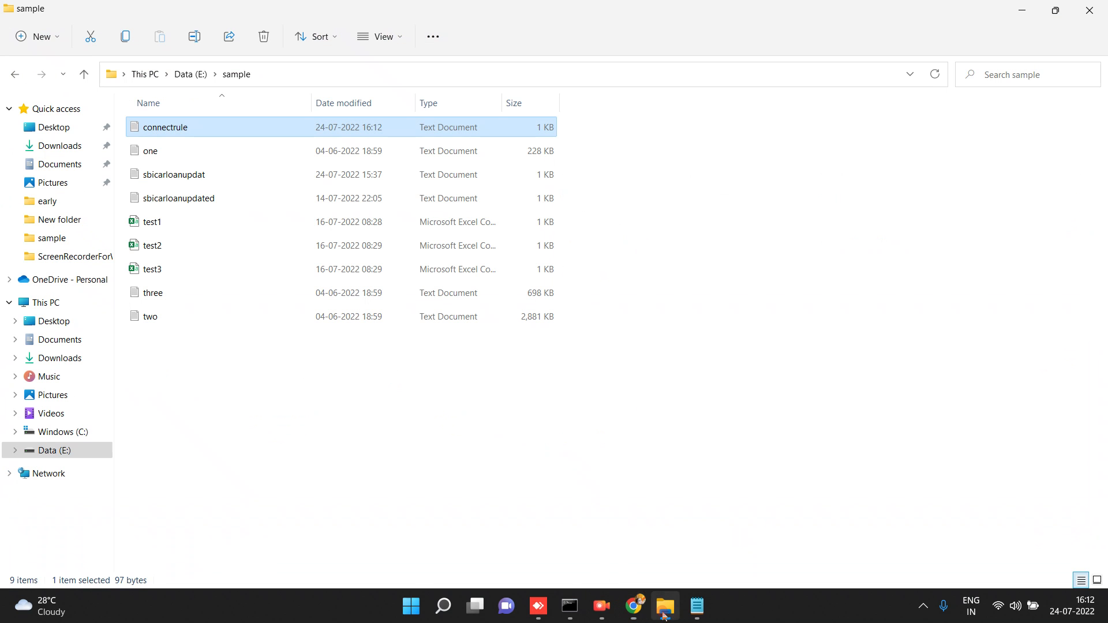
left_click(250, 393)
left_click(191, 75)
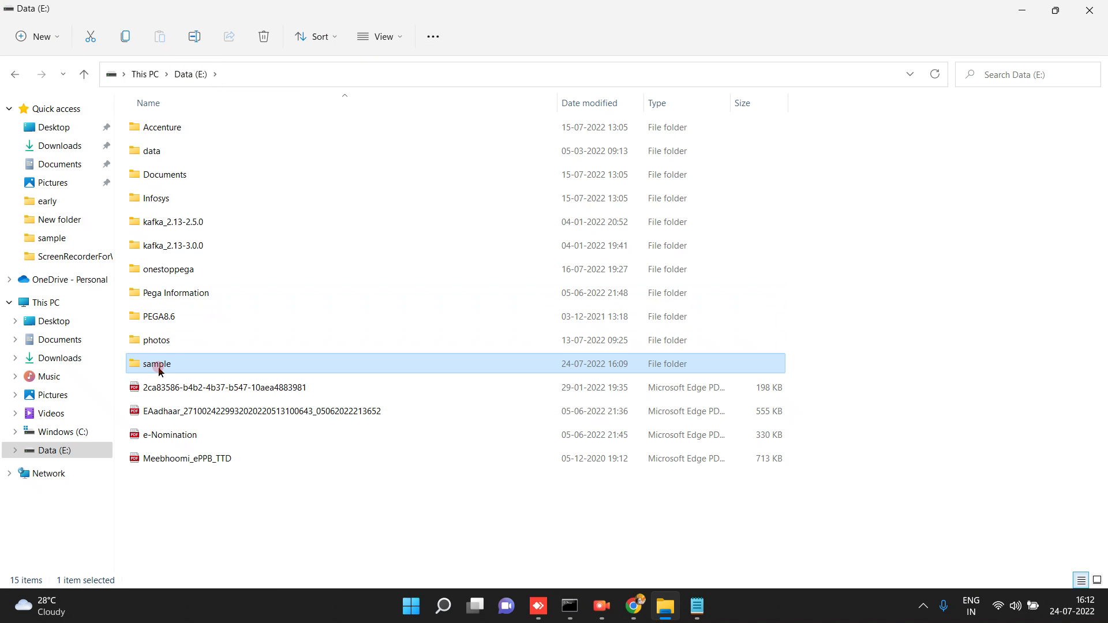
double_click(158, 369)
right_click(159, 370)
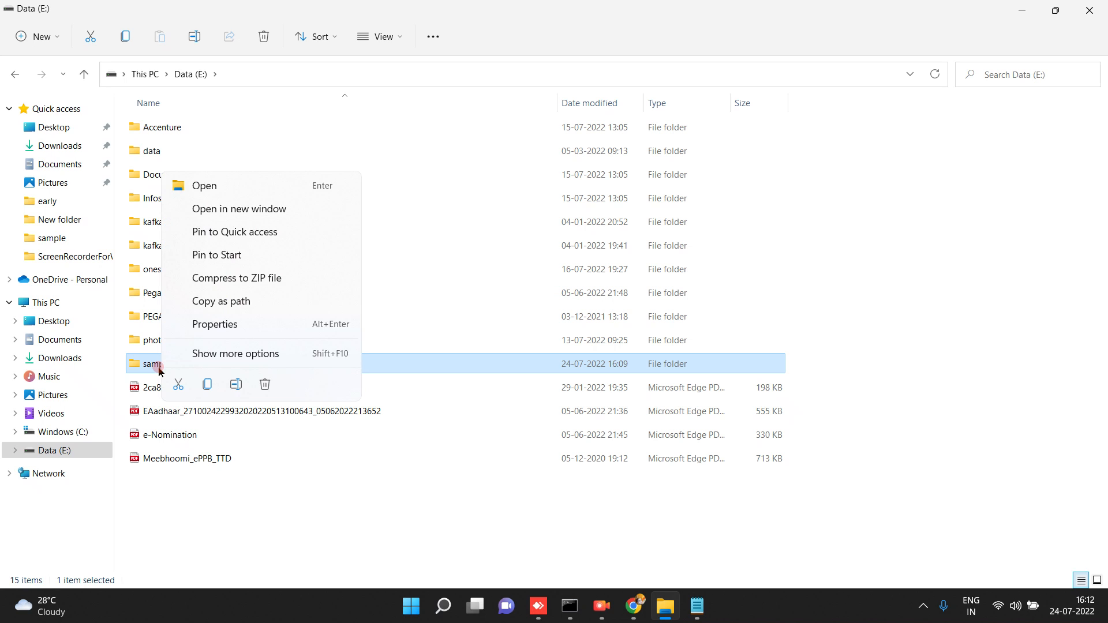
left_click(199, 354)
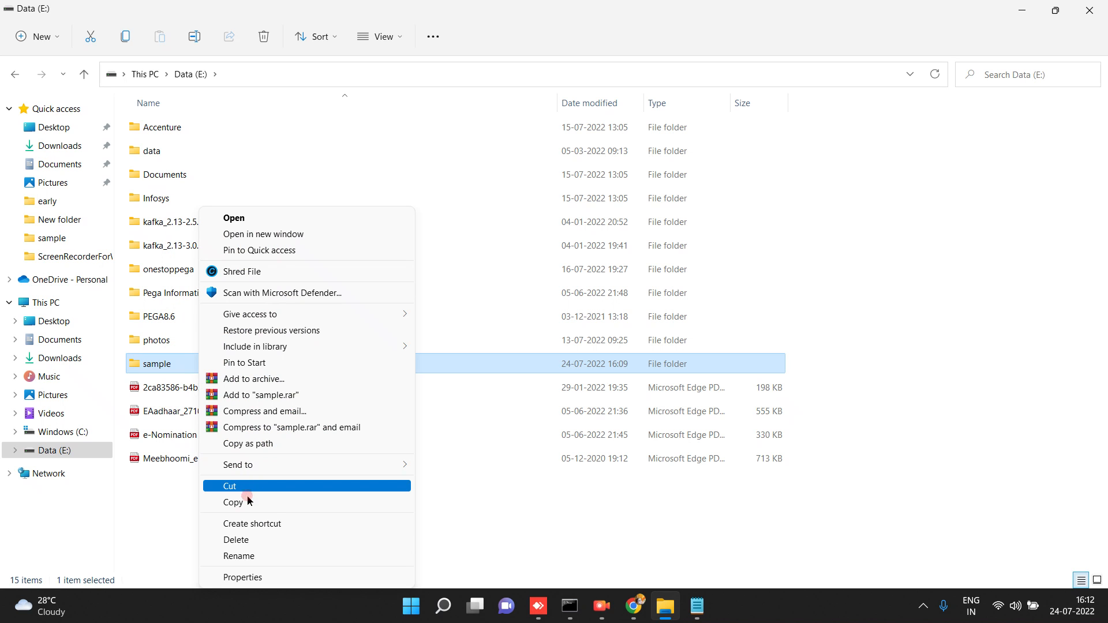
left_click(247, 556)
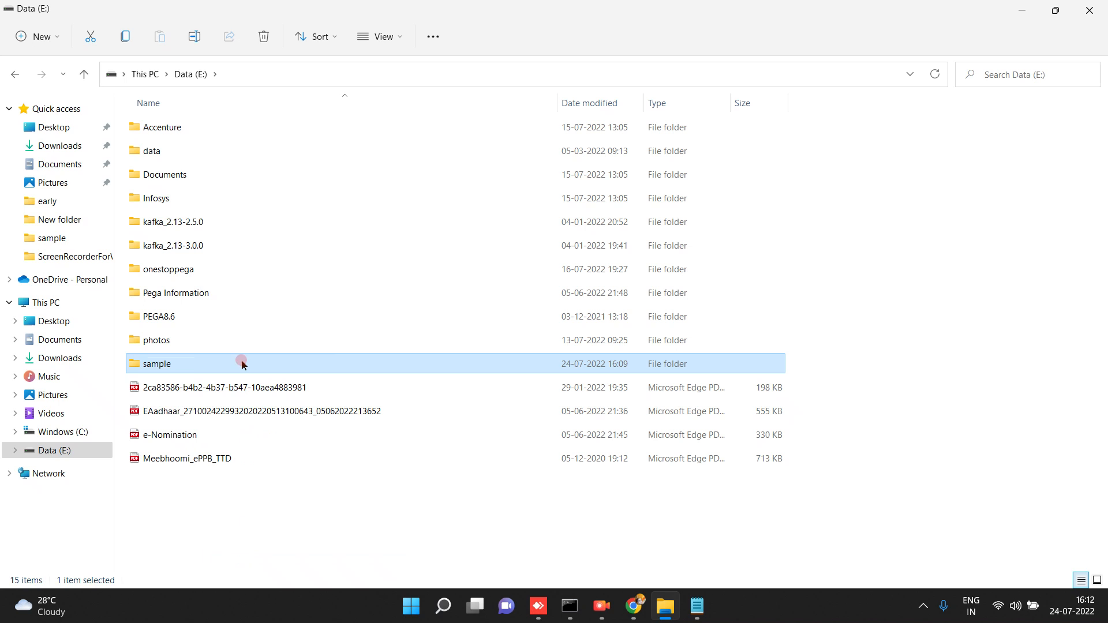
left_click(189, 361)
type("samples")
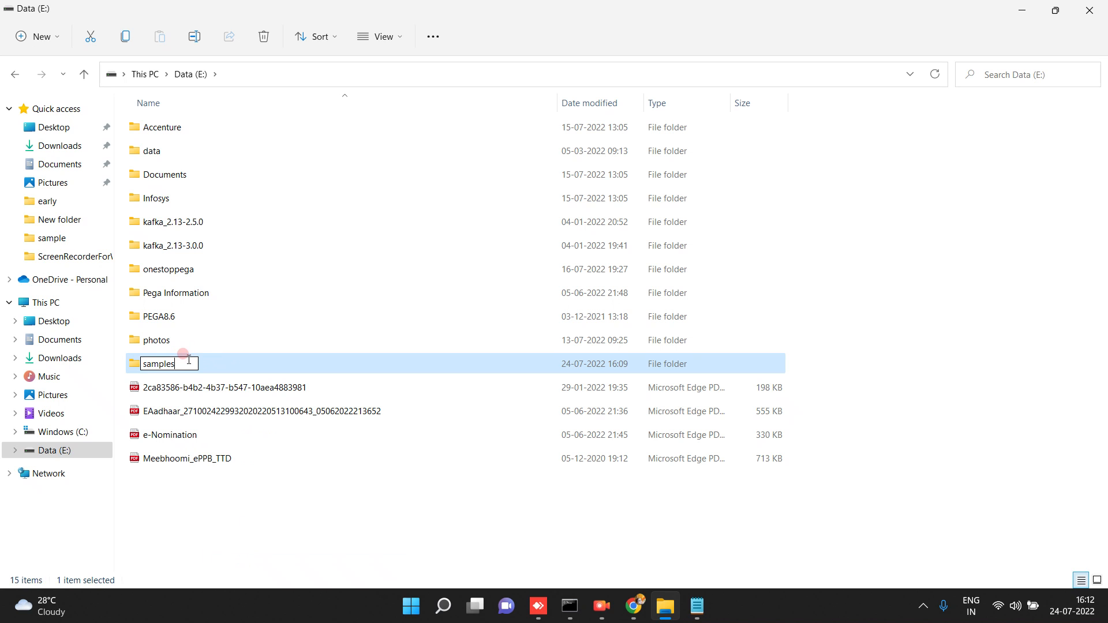
left_click(171, 487)
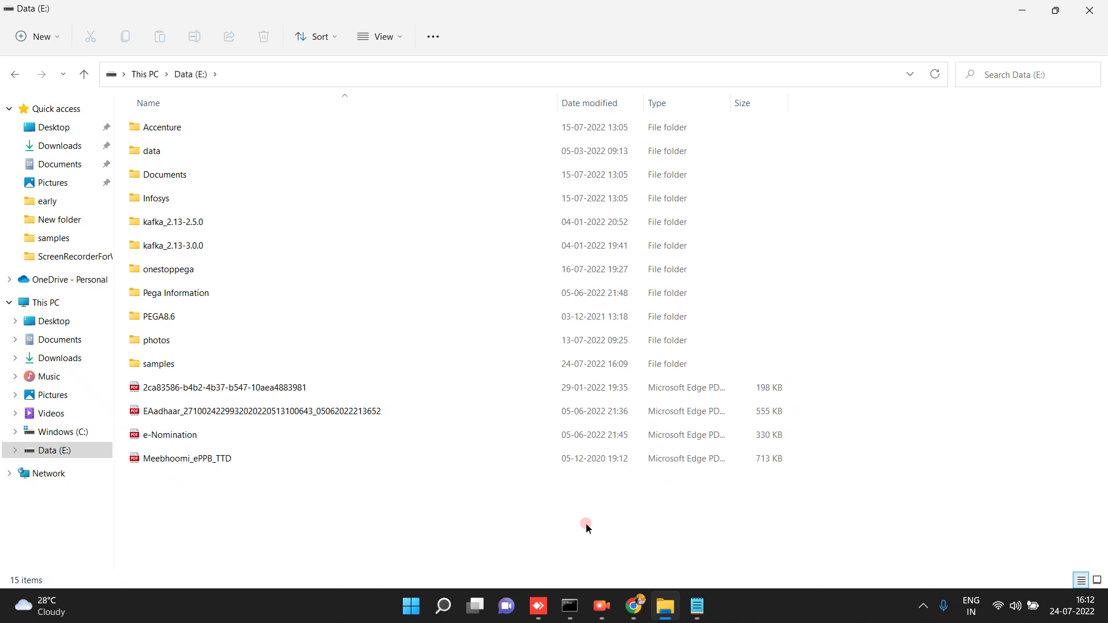
- Return to Pega Dev Studio, rerun the creatingtextfile test case and open the details of its result
mouse_move(634, 614)
left_click(557, 546)
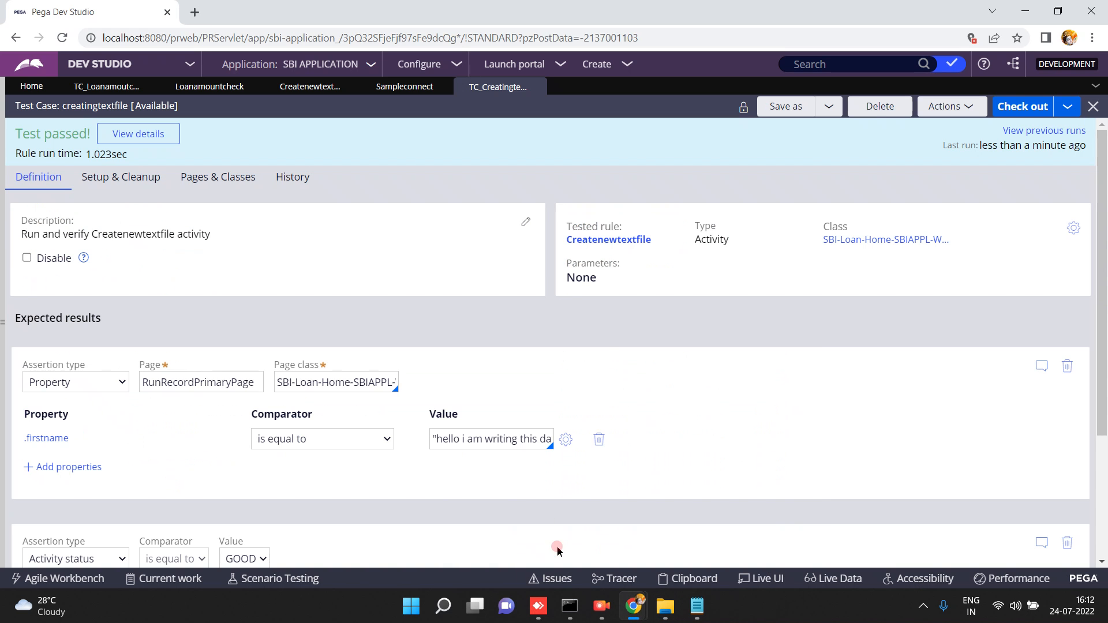
left_click(944, 107)
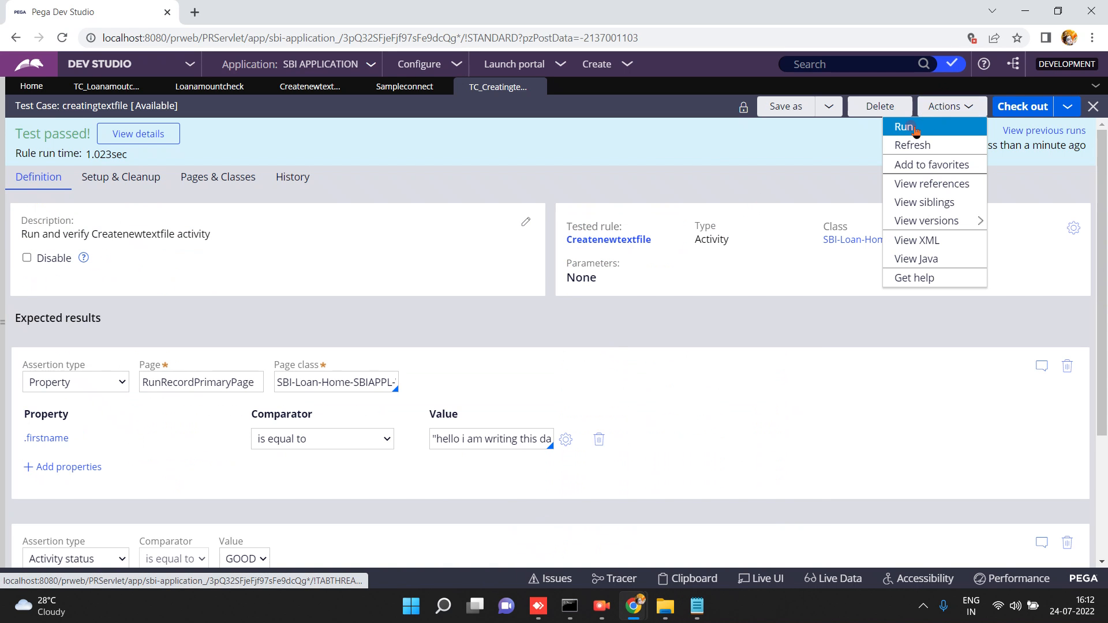
left_click(916, 128)
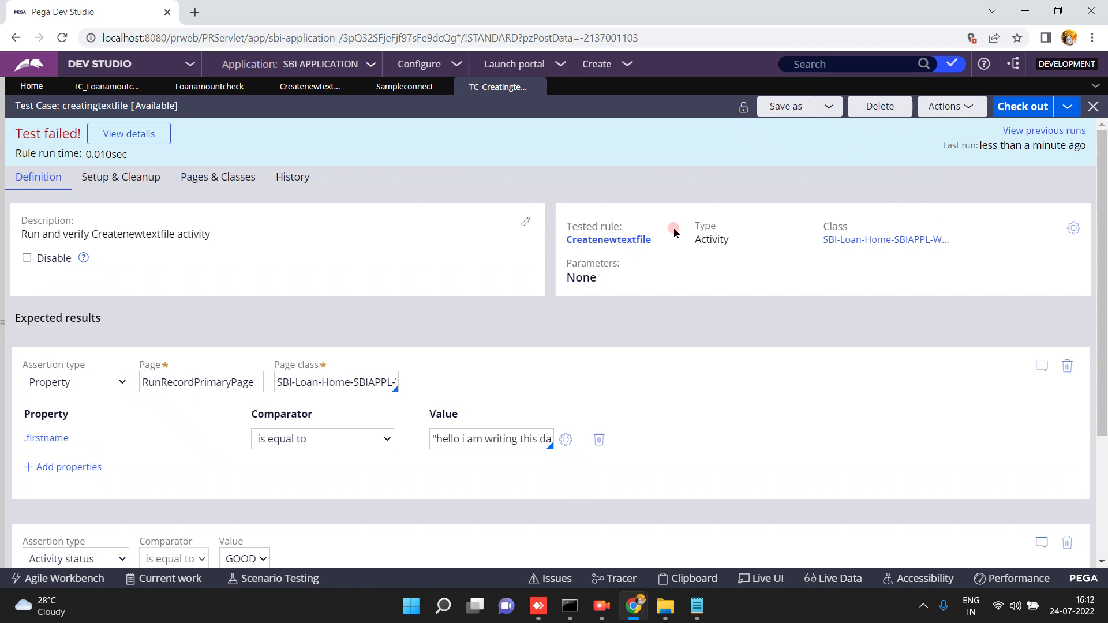
left_click(130, 134)
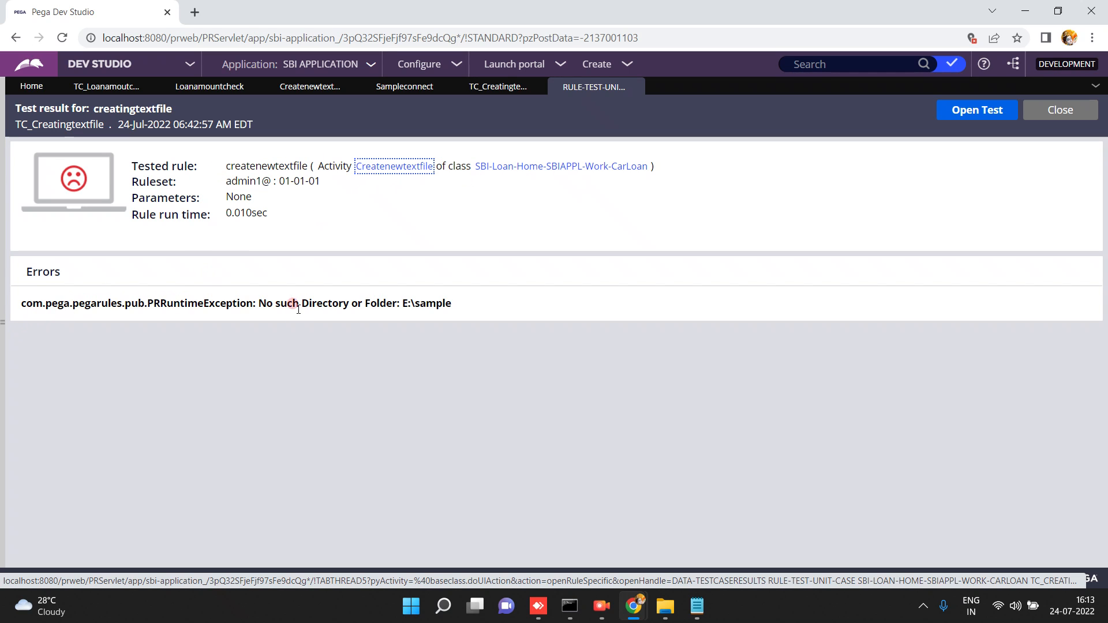
- Examine the run's error, the creatingtextfile test case's expected results and assertion type options, and the Createnewtextfile activity's steps
left_click_drag(291, 304, 460, 300)
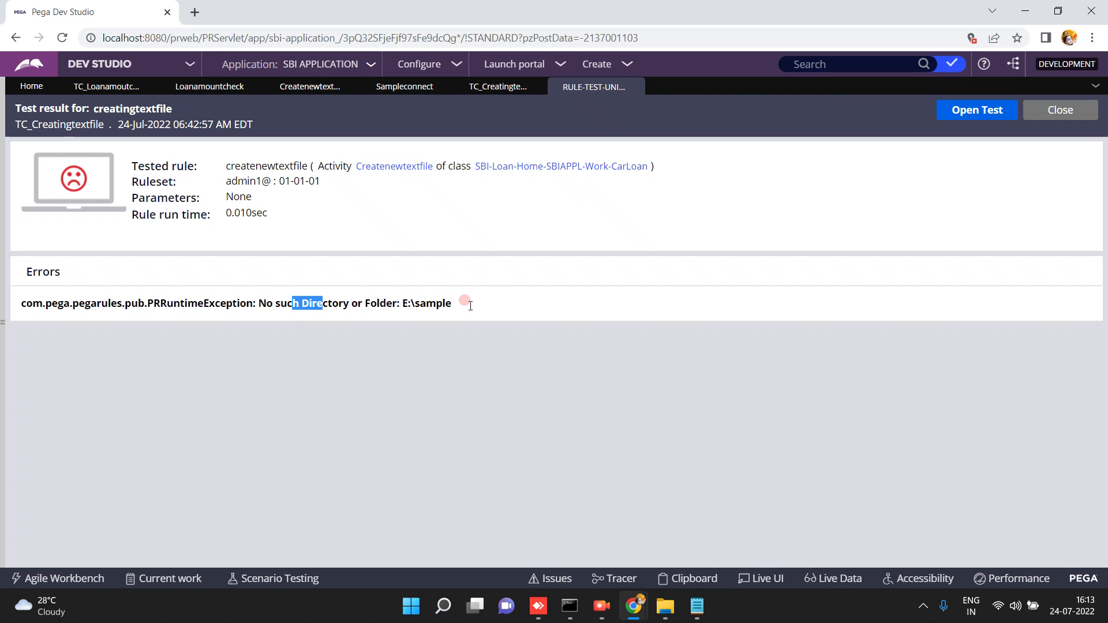
left_click(494, 85)
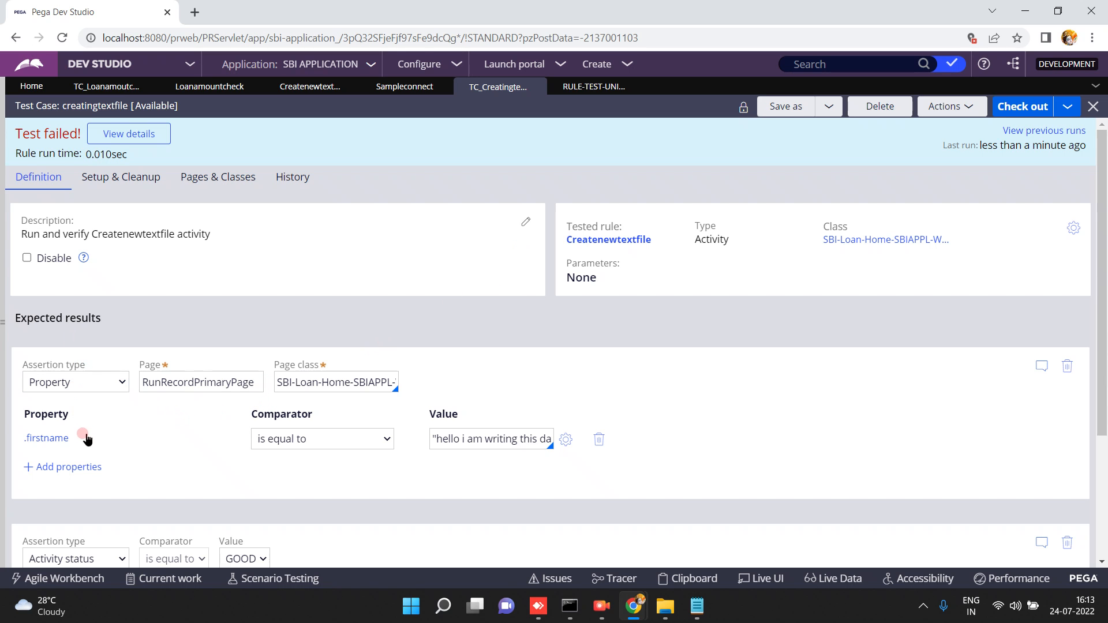
scroll(1103, 488, "down", 1)
scroll(1104, 488, "down", 3)
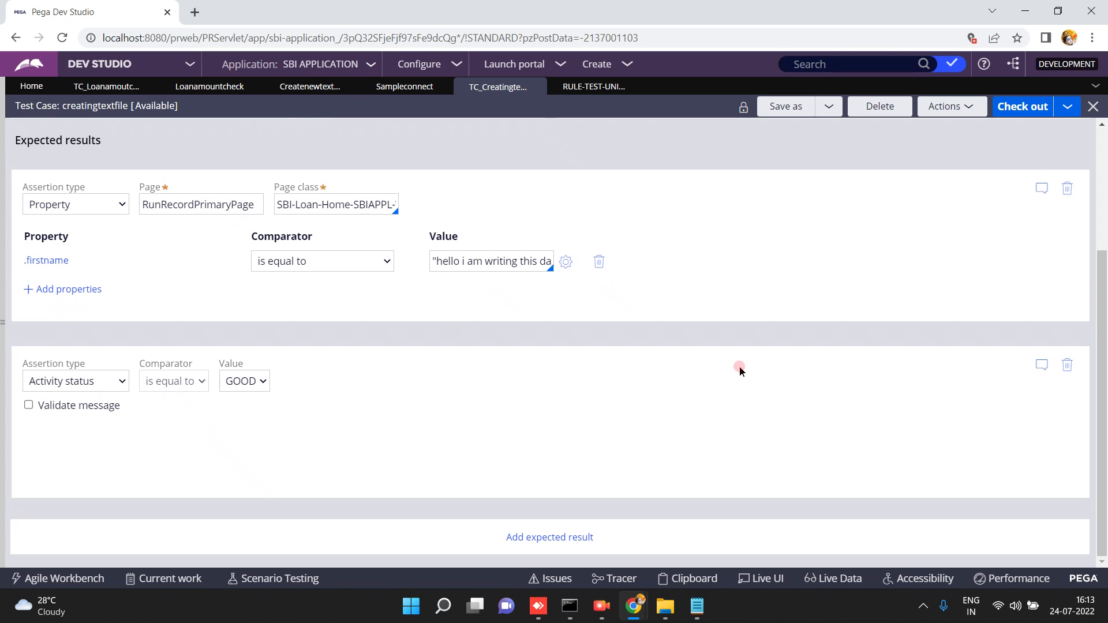
left_click(303, 89)
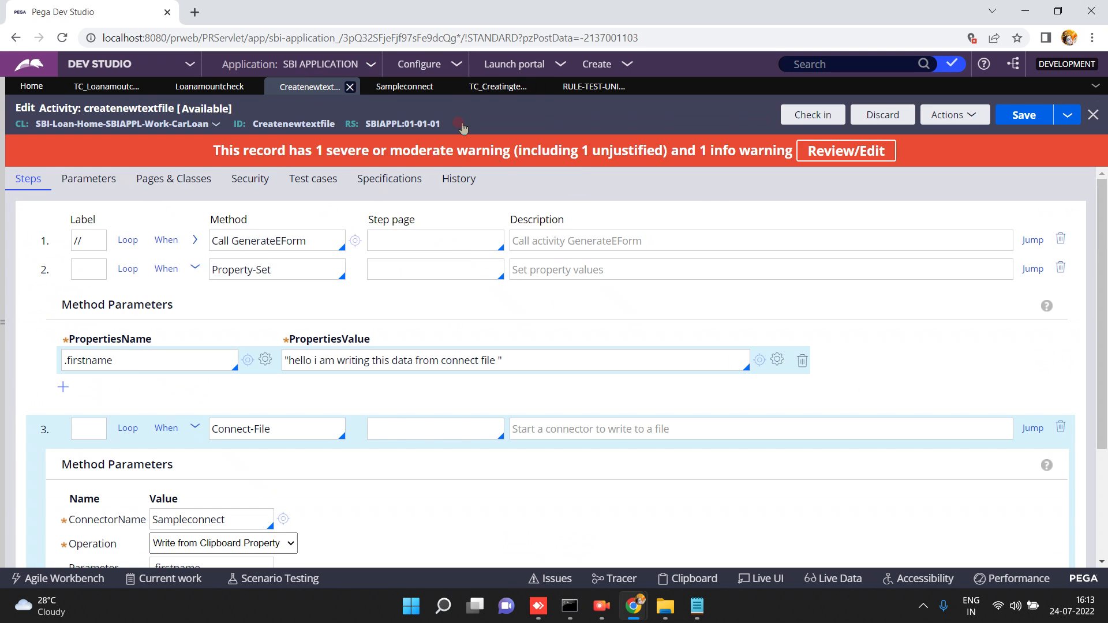
left_click(495, 90)
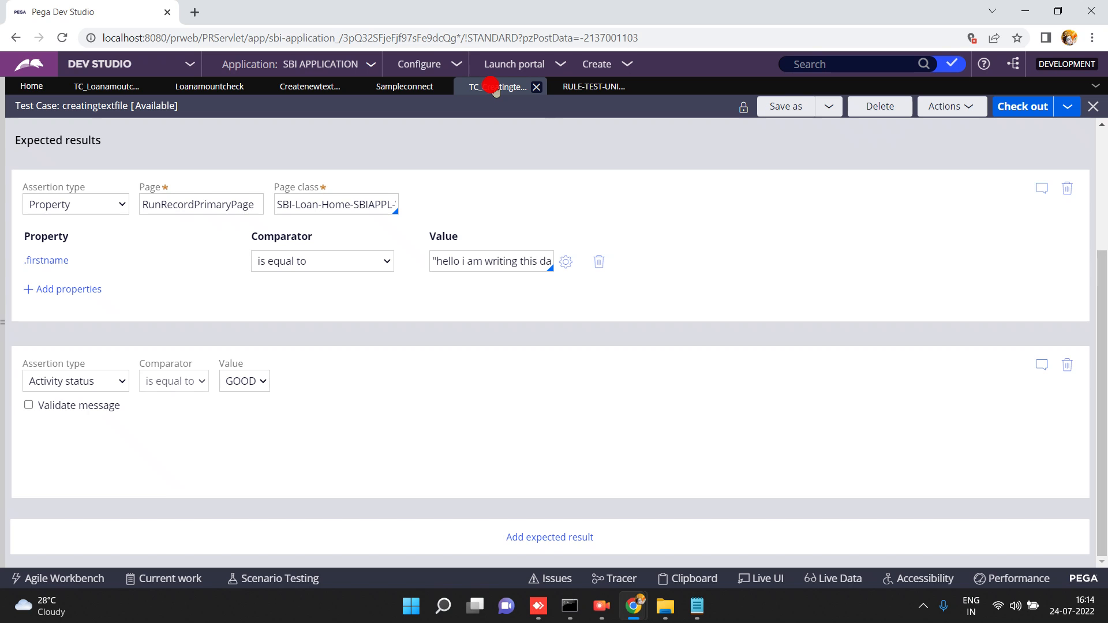
left_click(1104, 173)
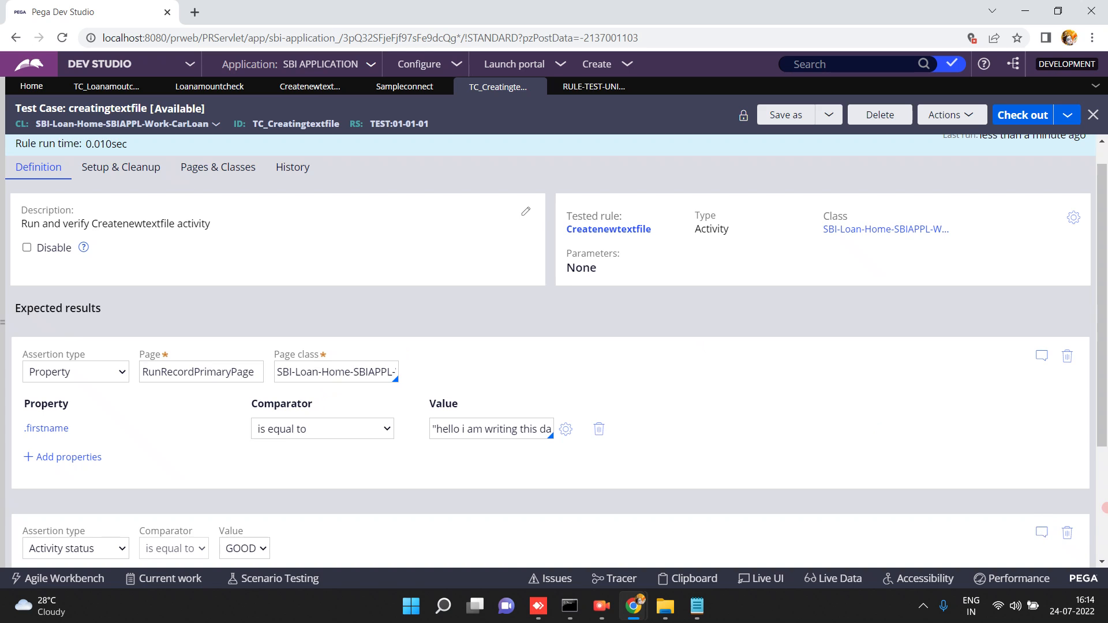
left_click(1104, 508)
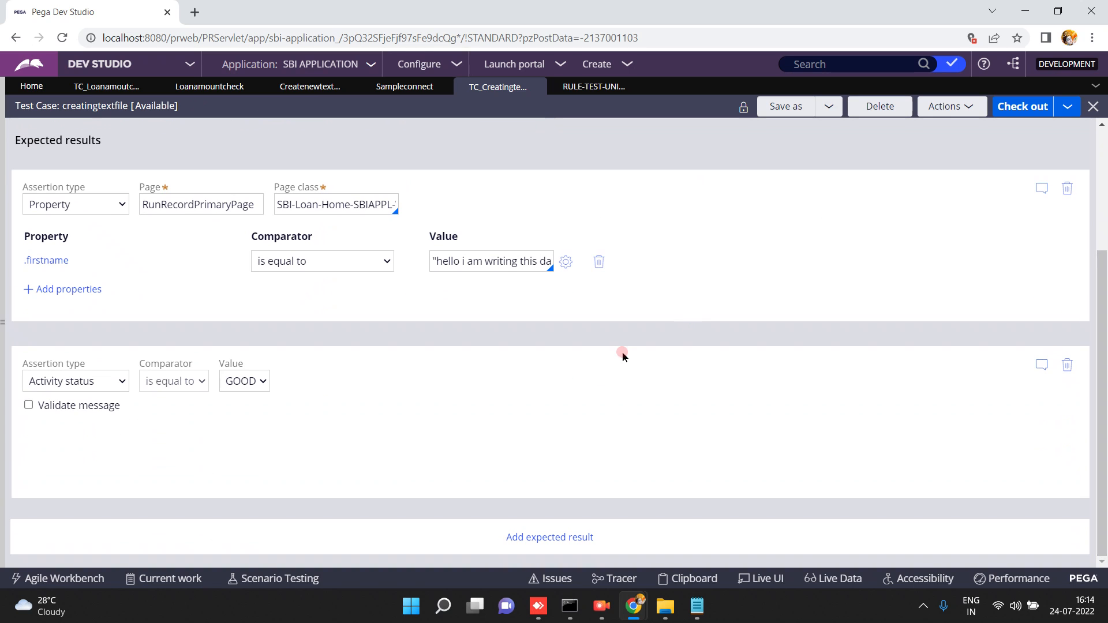
left_click(39, 382)
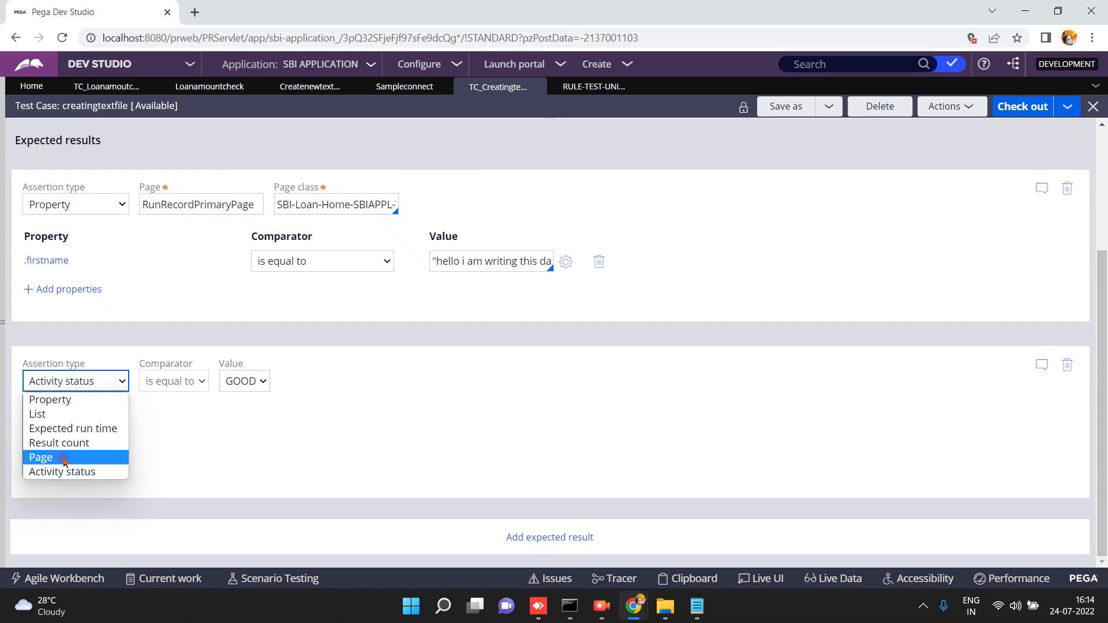
left_click(408, 421)
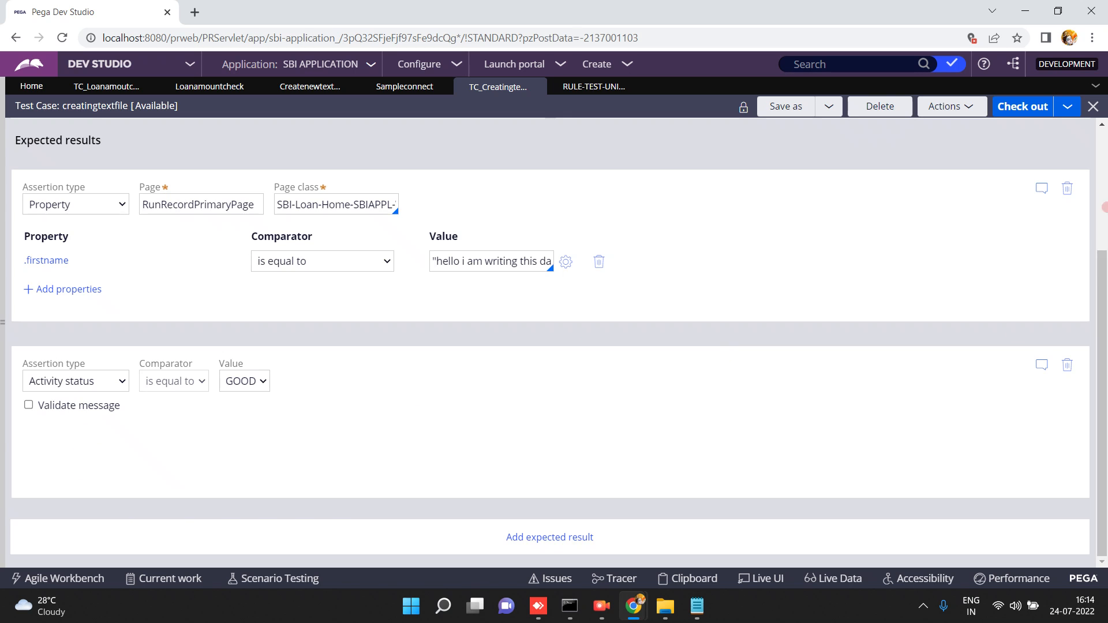
left_click(1103, 189)
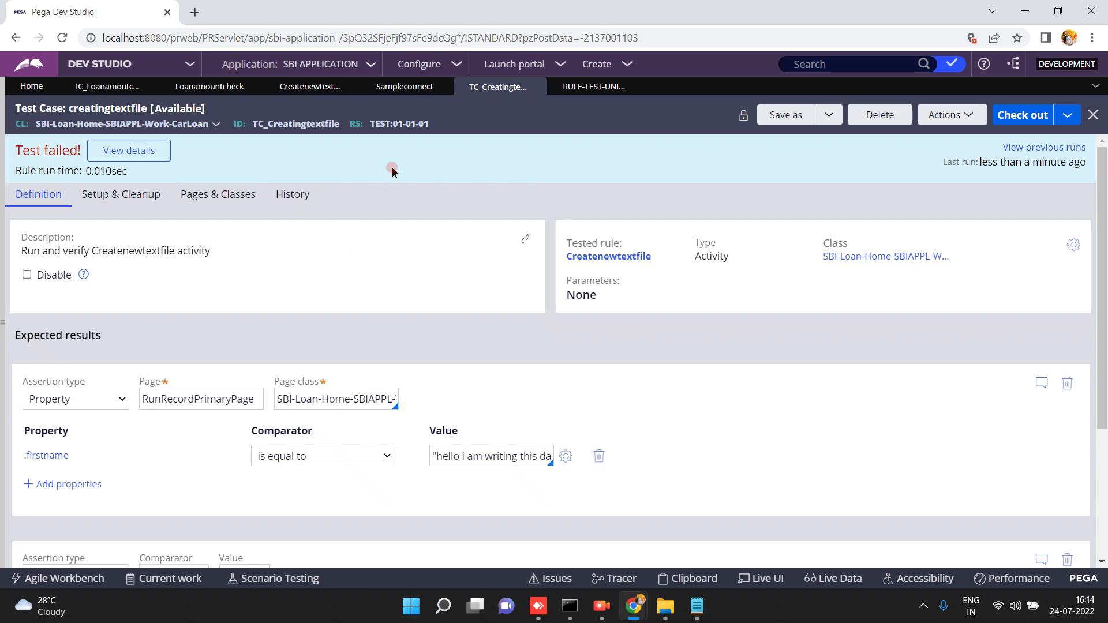
- Find the data transform rules among the Data Model records and open Testdt of class SBI-Loan-Home-SBIAPPL-Work-CarLoan
left_click(3, 325)
left_click(75, 339)
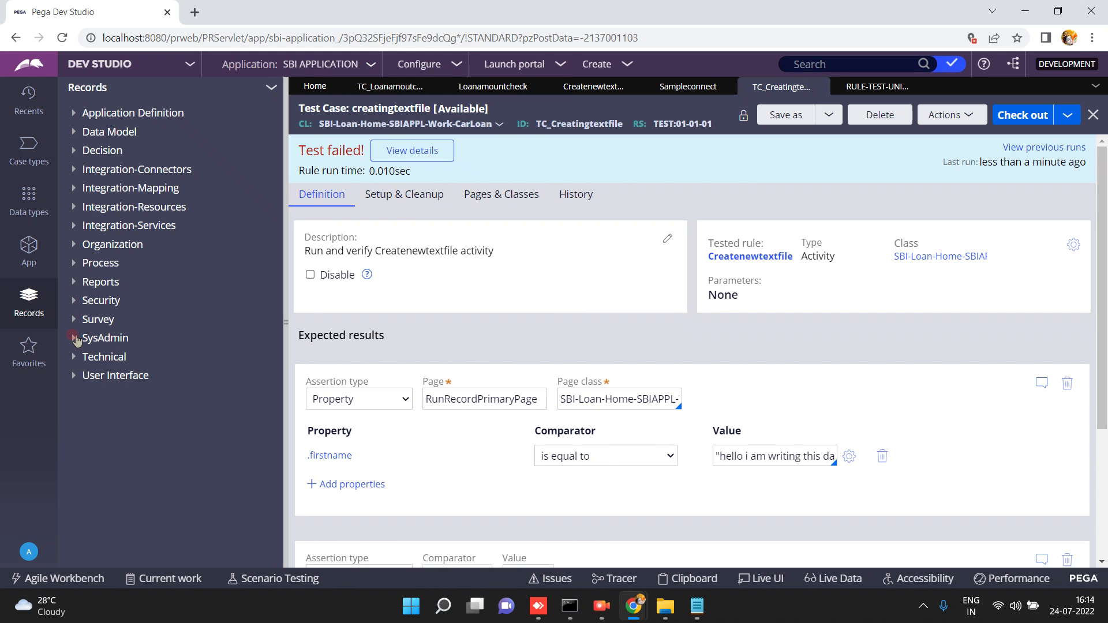
left_click(74, 357)
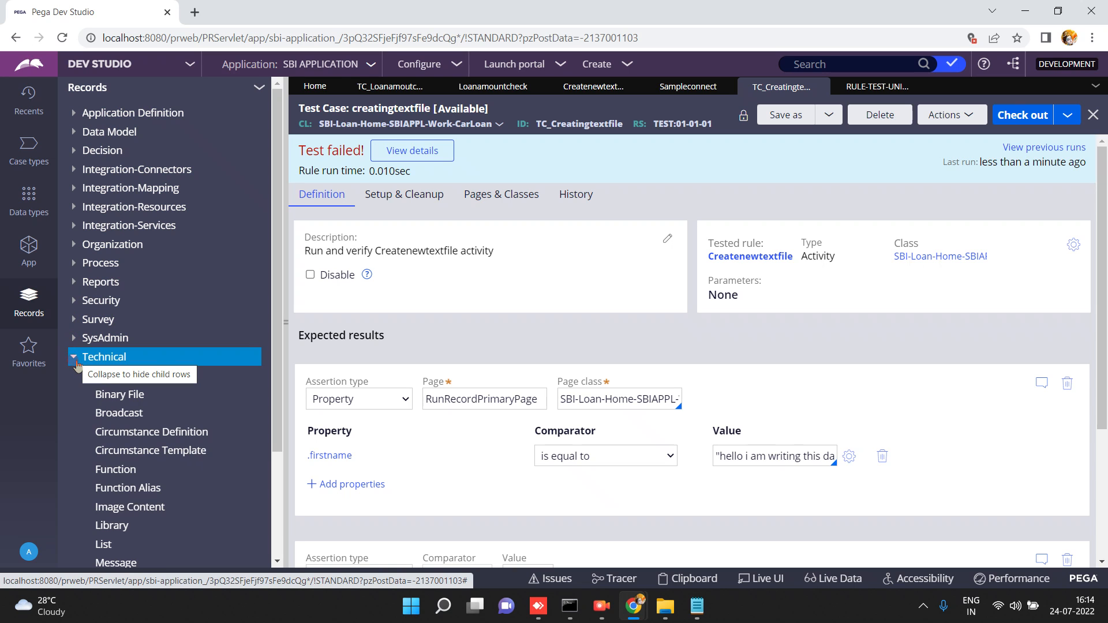
left_click(74, 358)
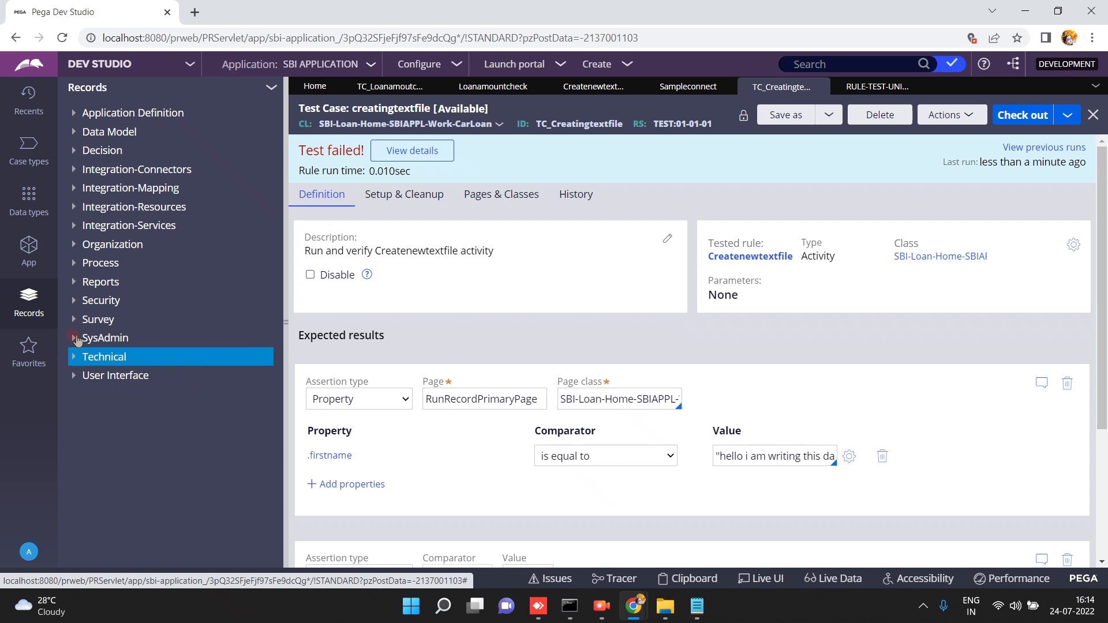
left_click(75, 132)
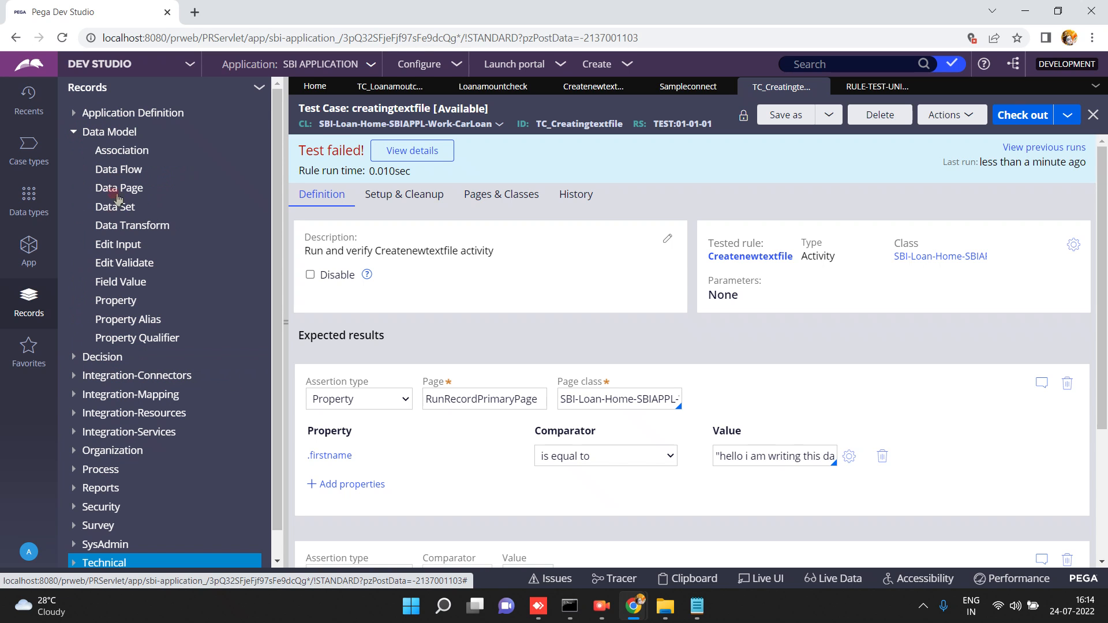
left_click(113, 226)
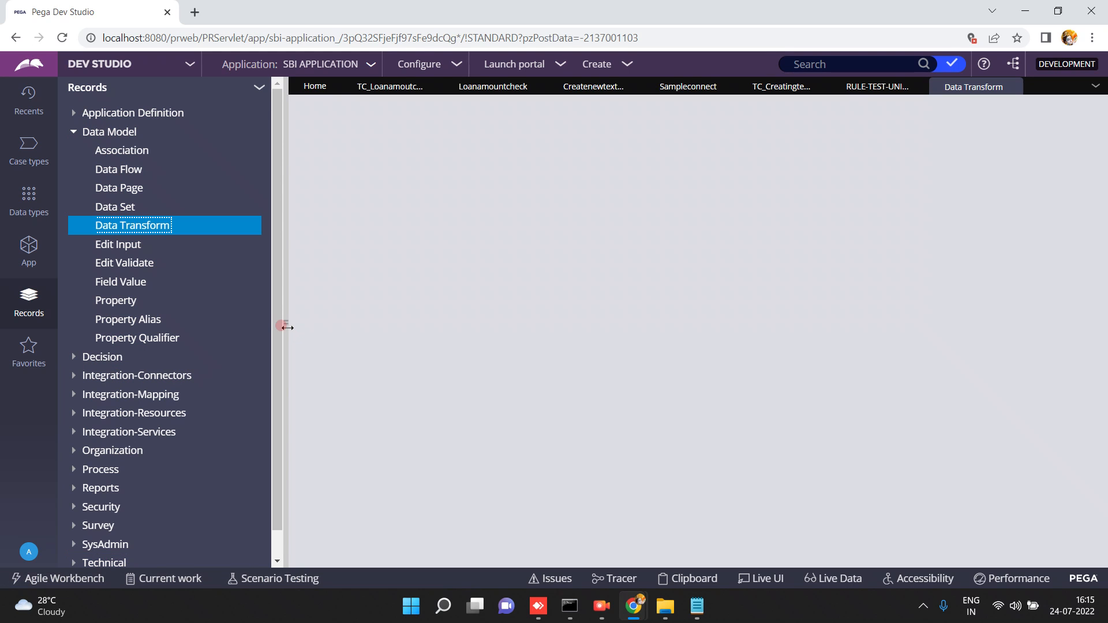
left_click(284, 326)
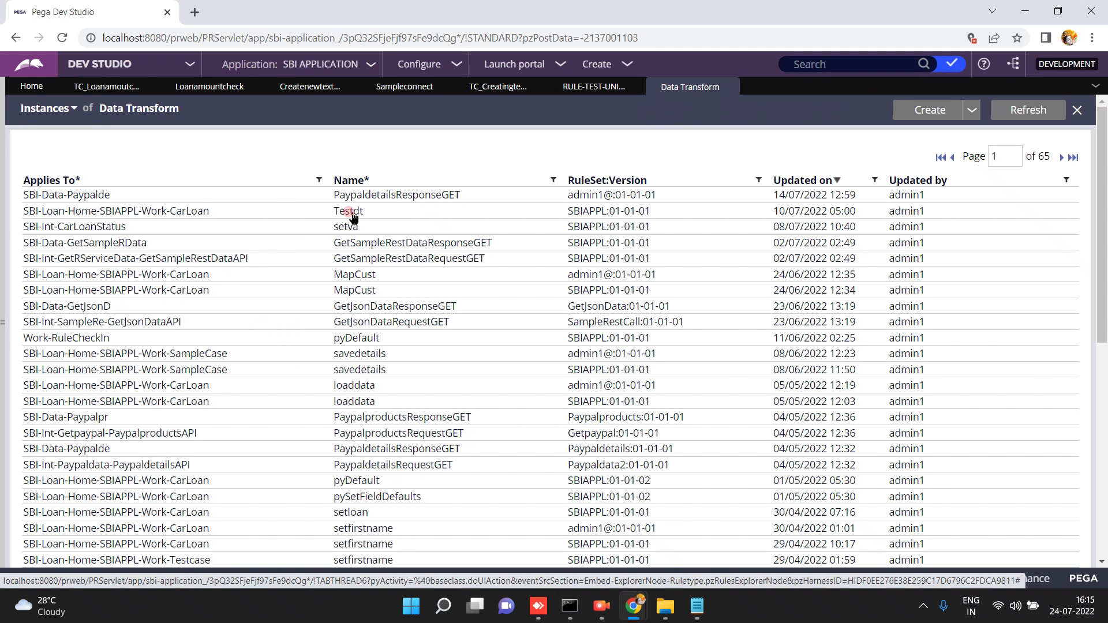
left_click(353, 212)
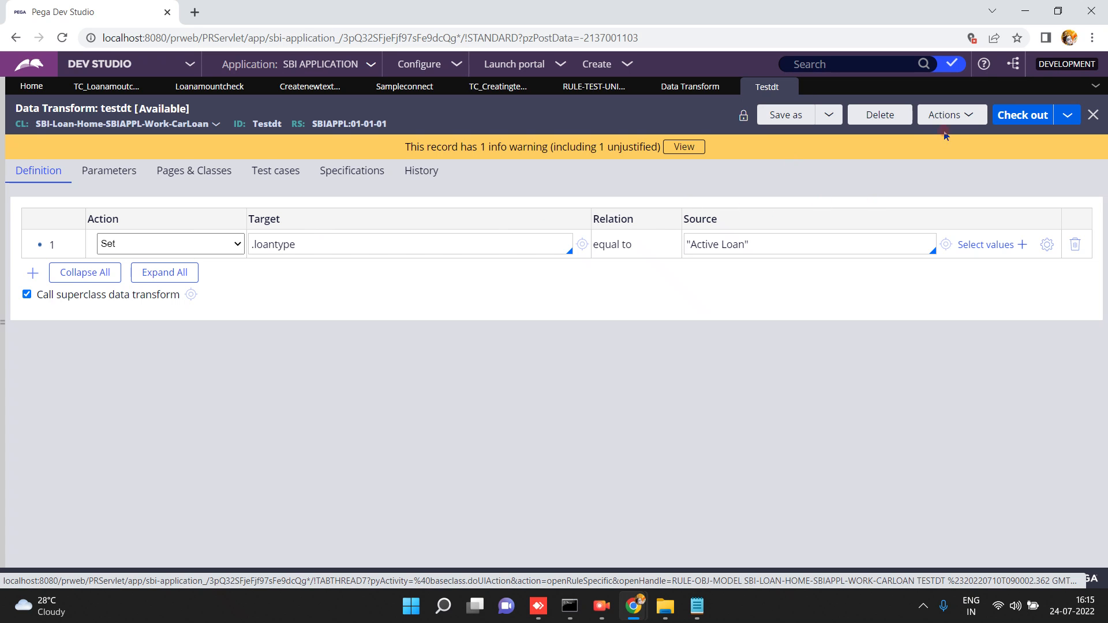
- Run the Testdt data transform twice on the Standard thread with an empty test page, view the output and close the run windows
left_click(952, 115)
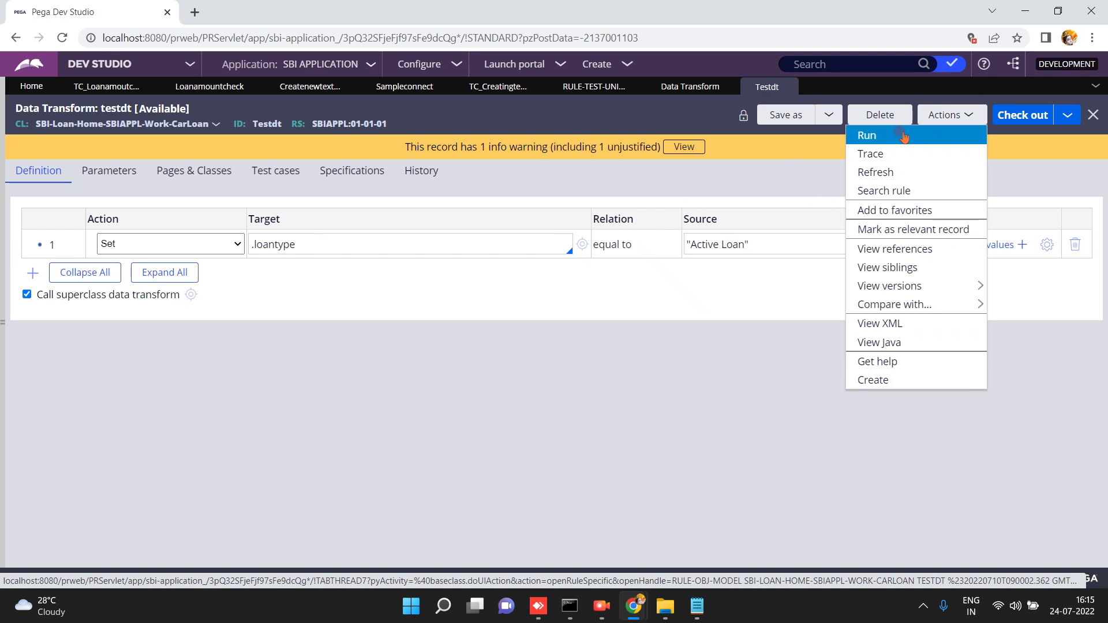
left_click(904, 137)
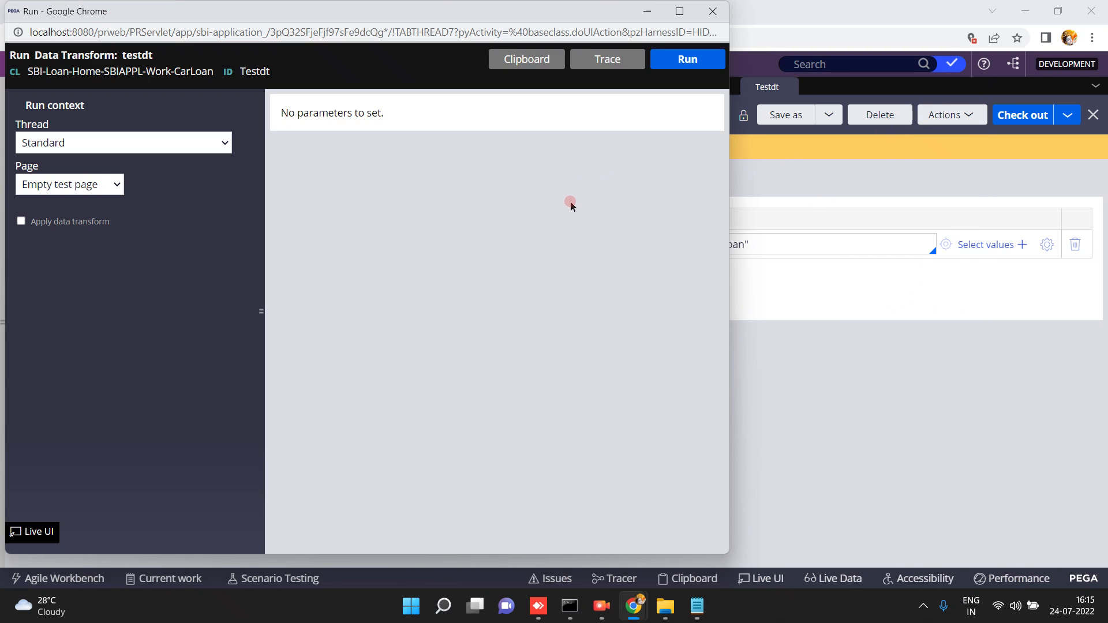
left_click(687, 59)
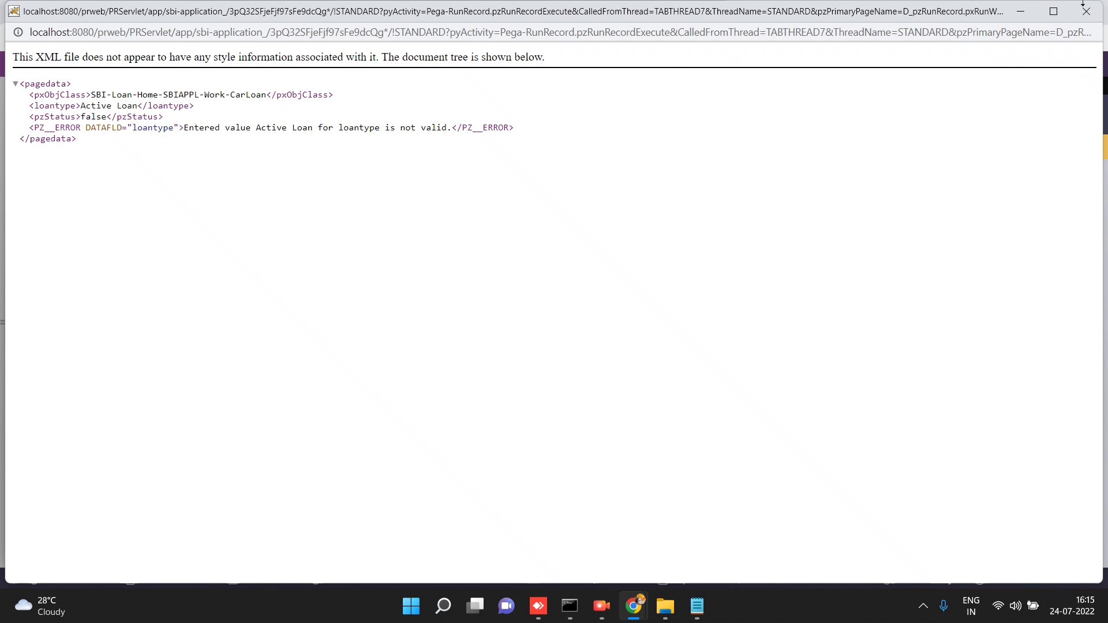
left_click(1087, 13)
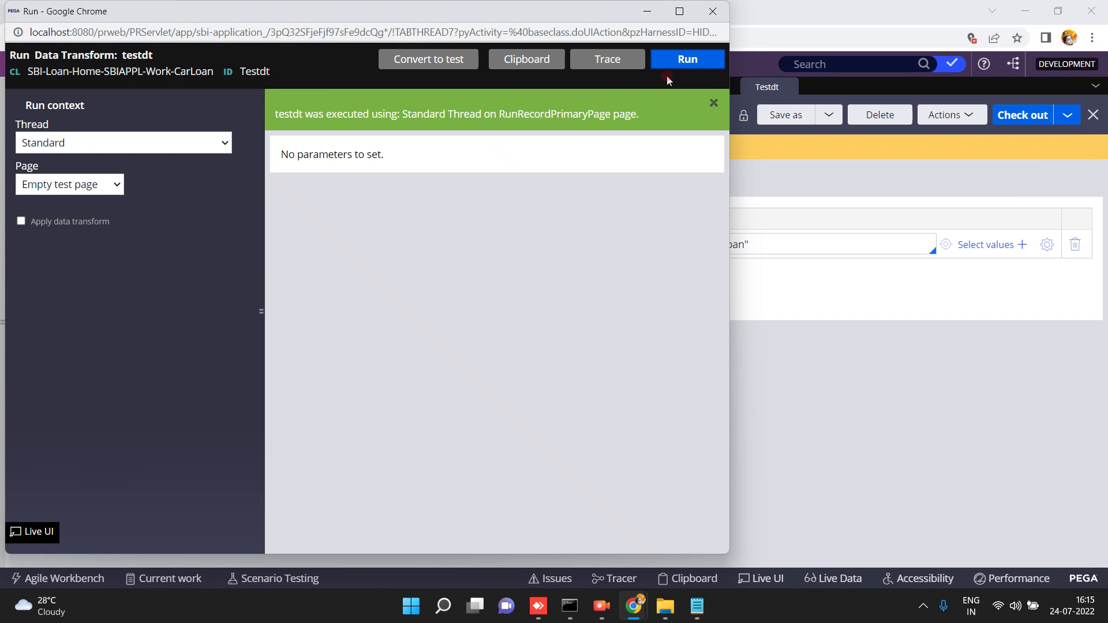
left_click(686, 63)
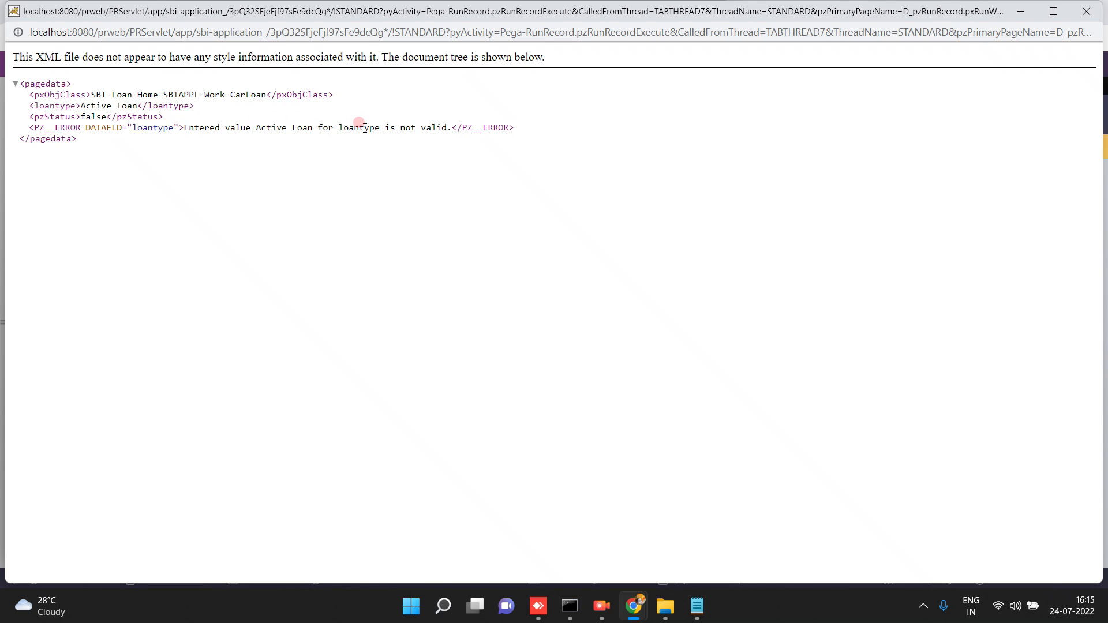
left_click(1087, 11)
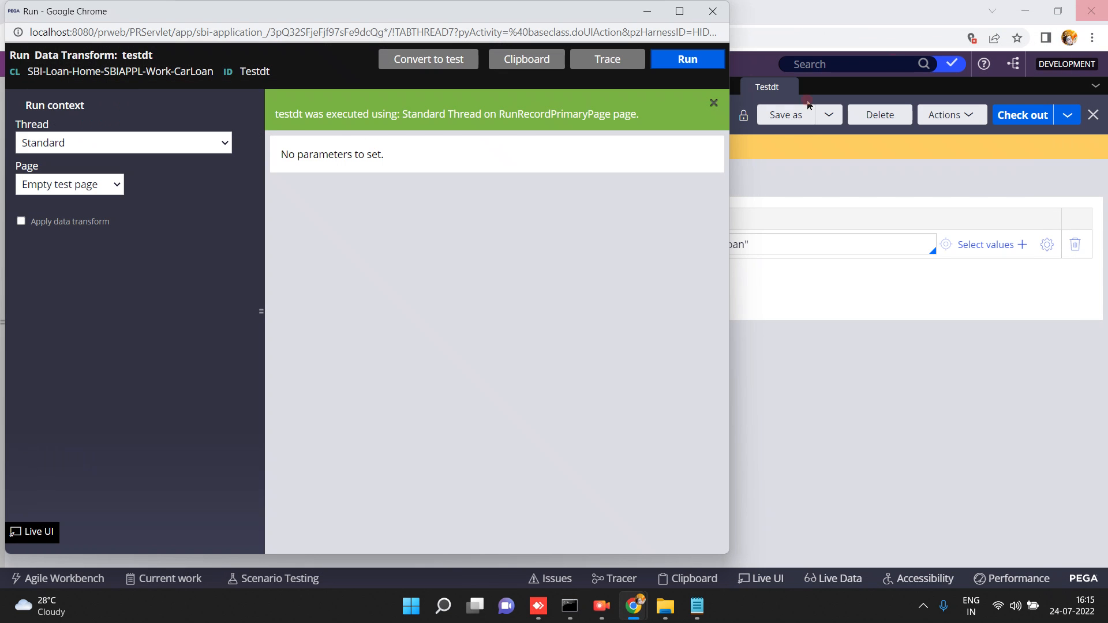
left_click(713, 11)
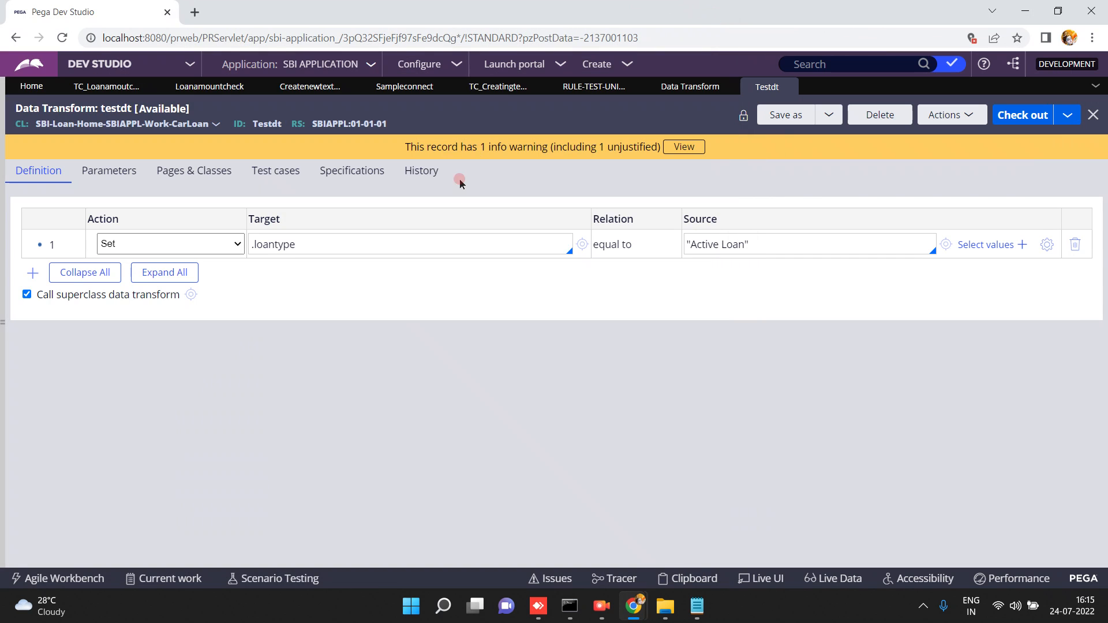
- Open the loantype property targeted by the data transform and select the Personal Loan entry in its table values
left_click(580, 245)
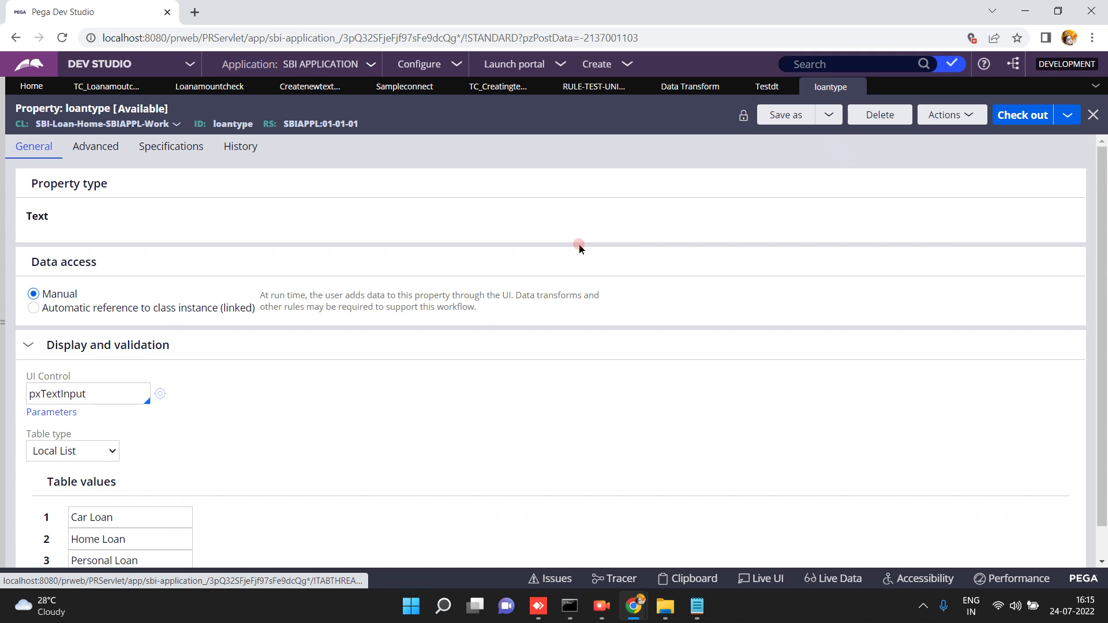
left_click_drag(1104, 522, 751, 503)
left_click(154, 524)
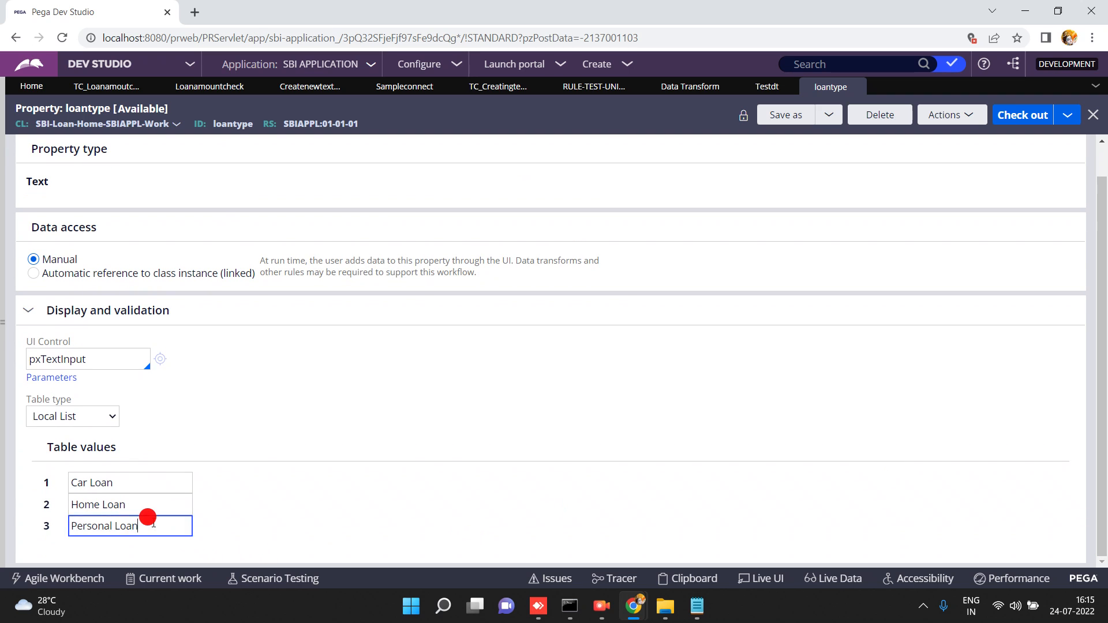
triple_click(154, 525)
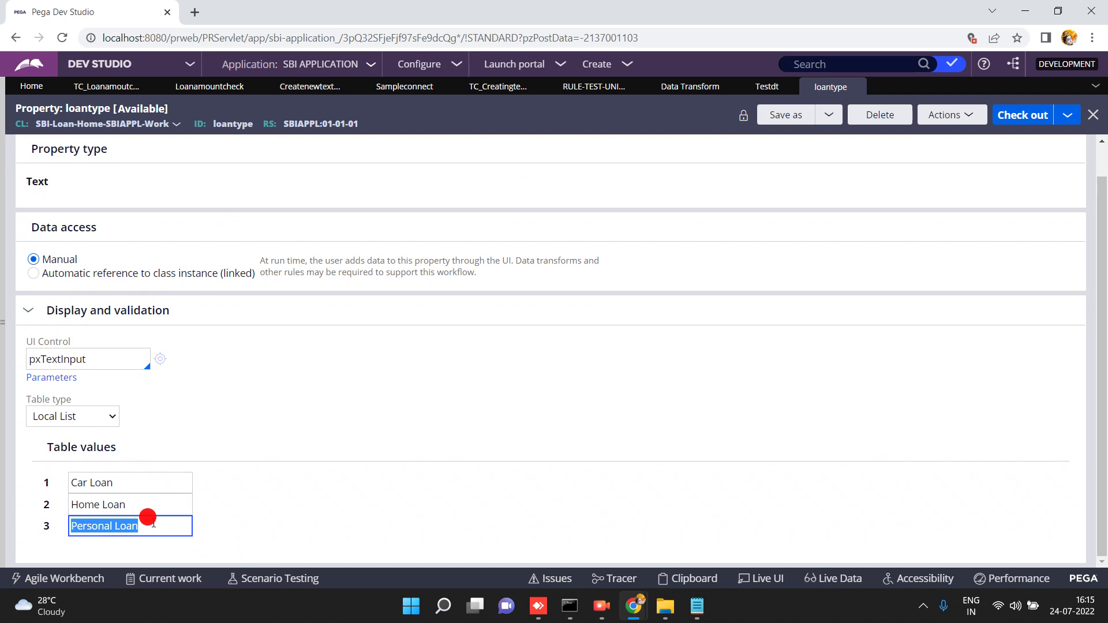
- Check out the Testdt data transform, set the source of .loantype to "Personal Loan" and save the rule
left_click(767, 90)
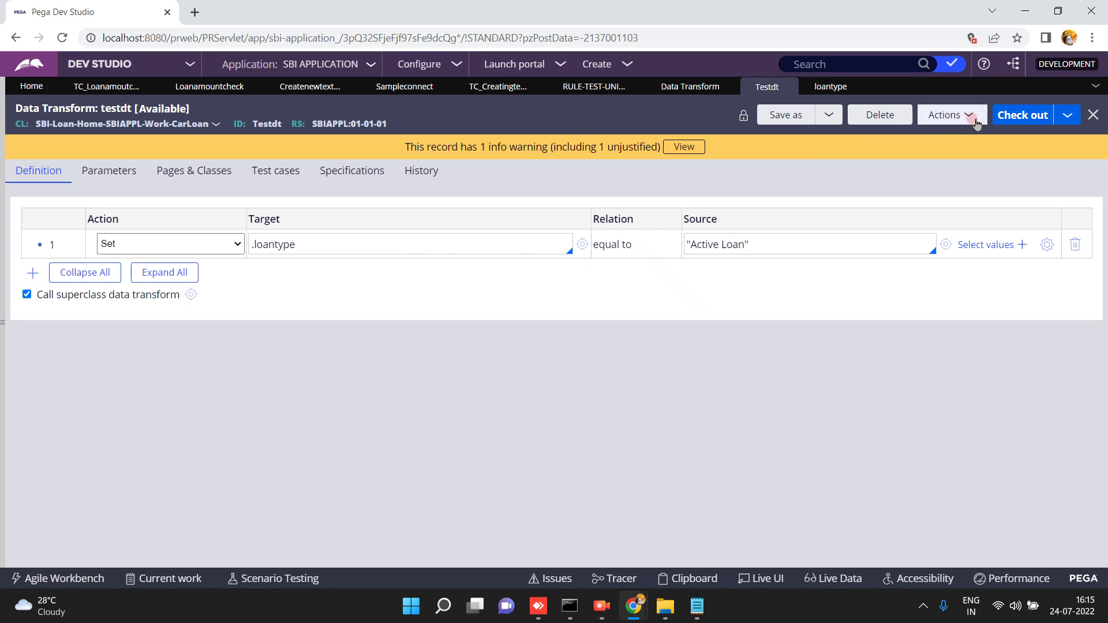
left_click(1015, 121)
left_click(778, 243)
triple_click(779, 243)
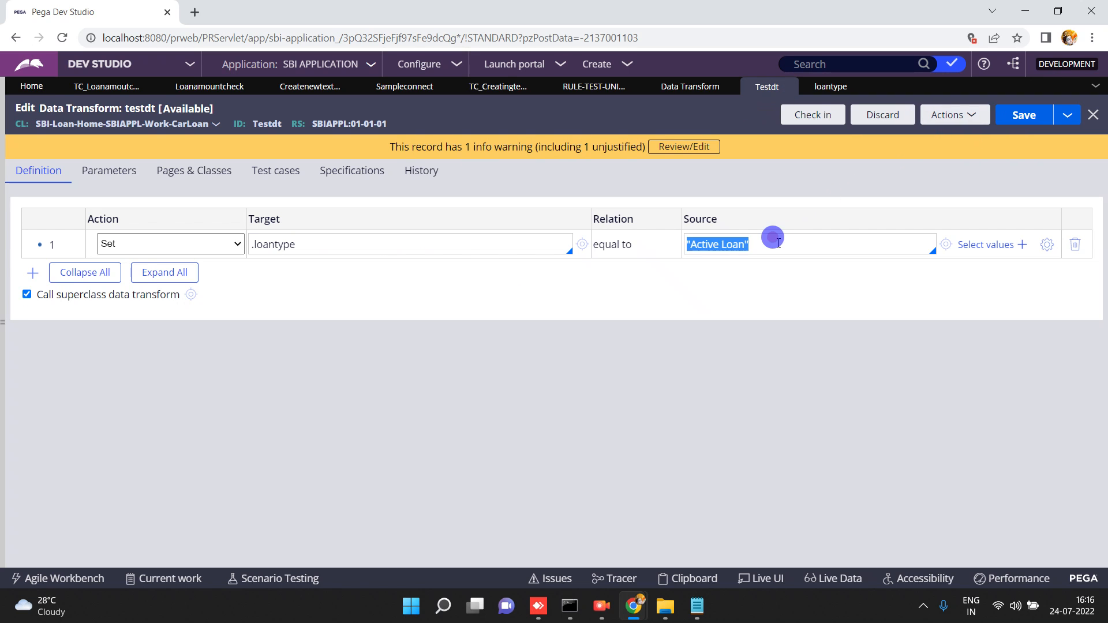
type("\"Personal Loan")
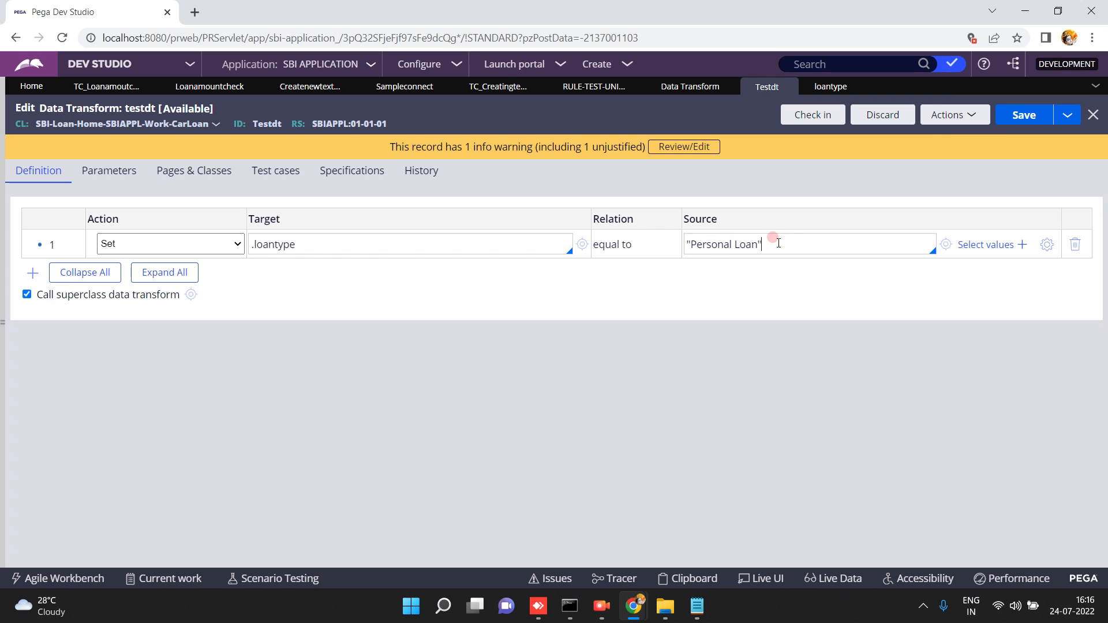
left_click(1019, 114)
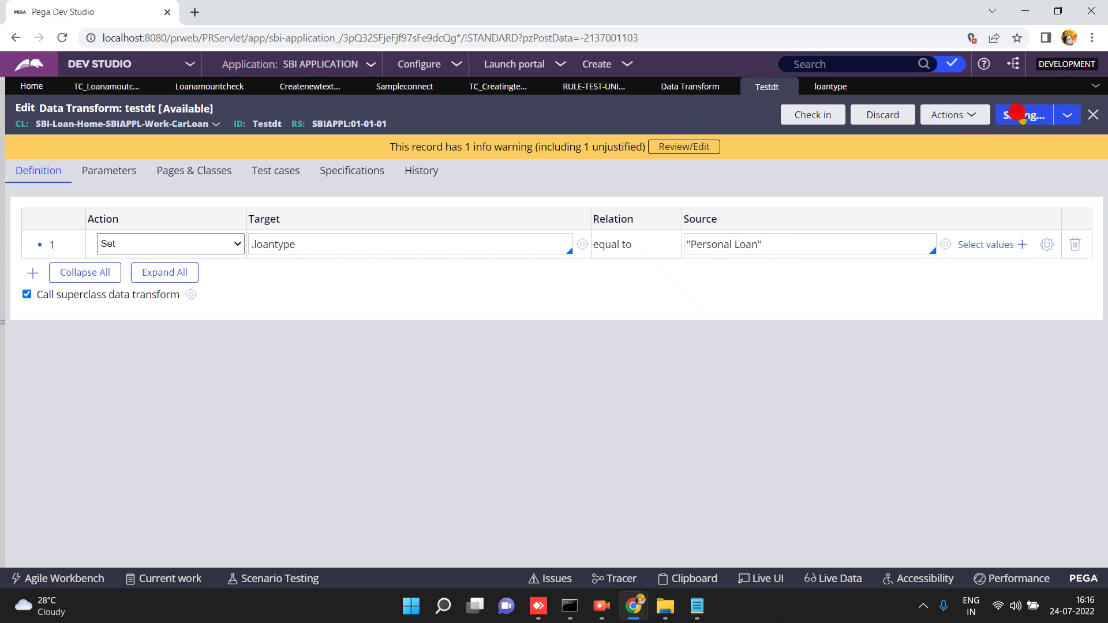
- Run the edited Testdt data transform on the Standard thread with an empty test page and close the XML output
left_click(947, 114)
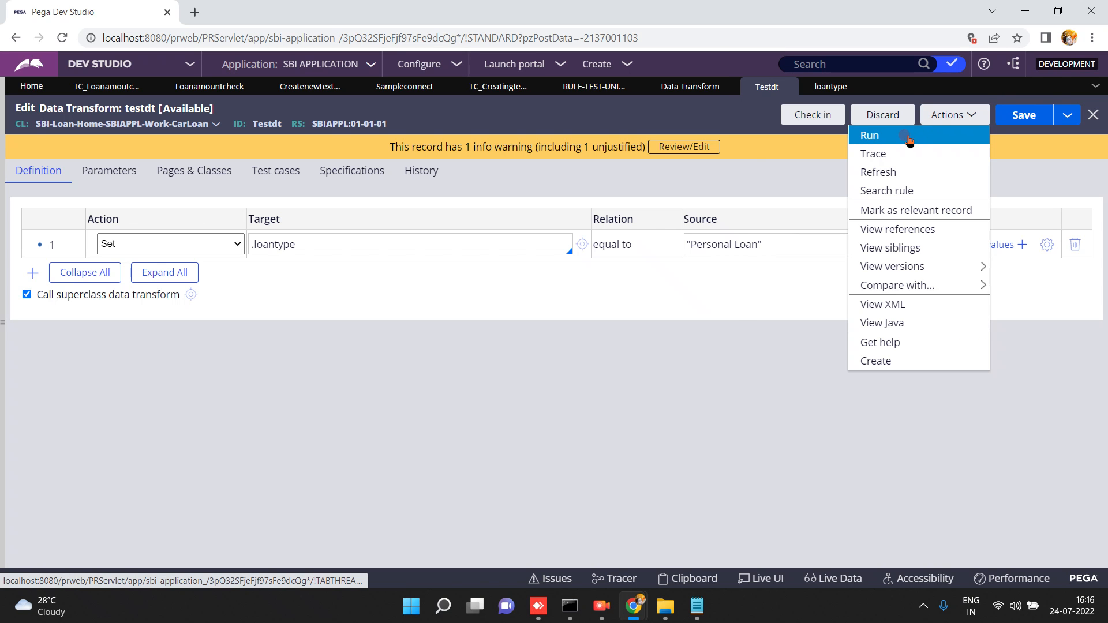
left_click(907, 137)
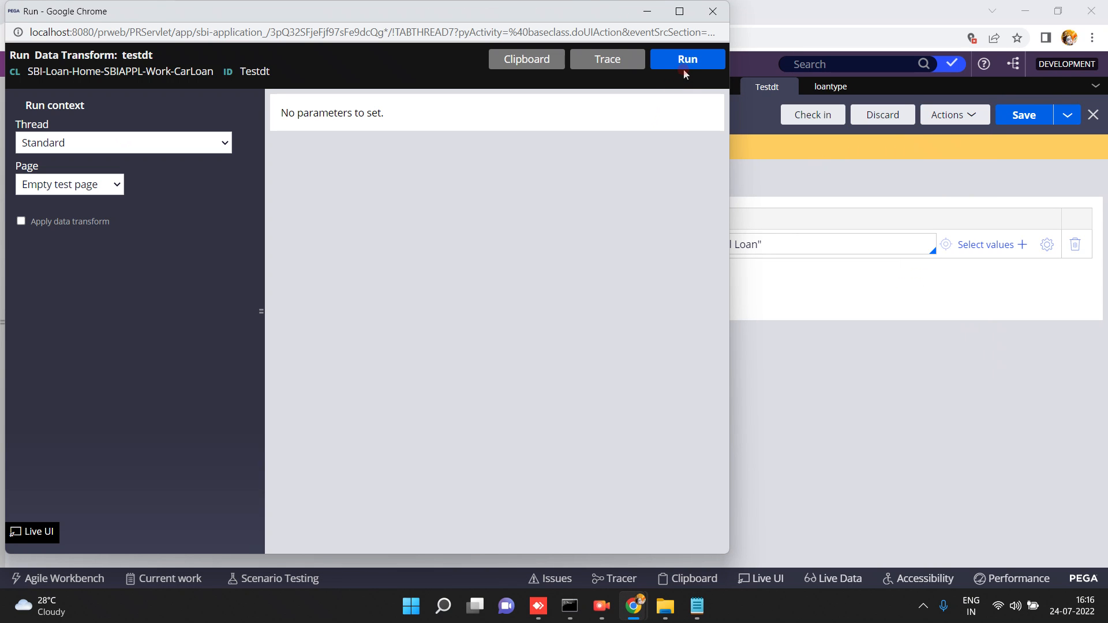
left_click(685, 70)
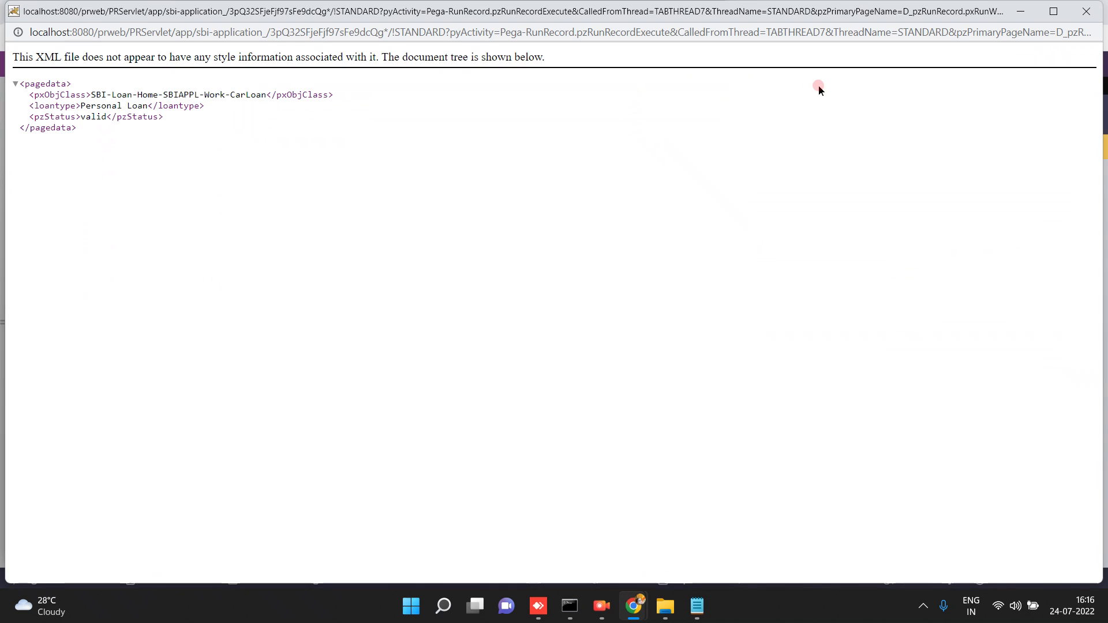
left_click(1087, 11)
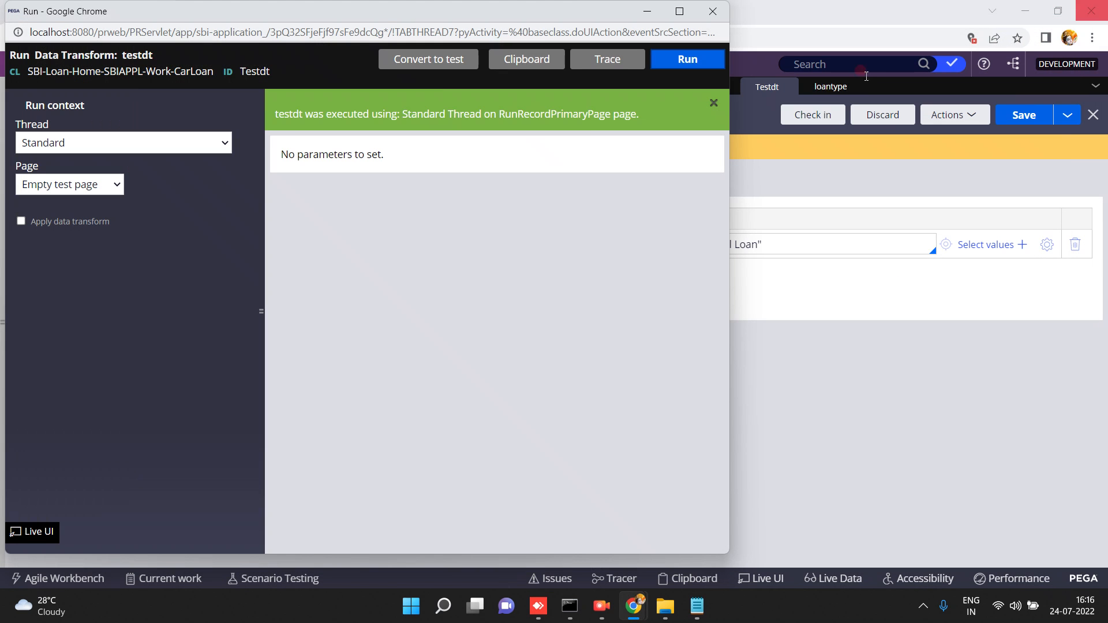
- Convert the Testdt run to a test case and check in the data transform with justification "asdf" and comment "asdfsaf"
left_click(428, 69)
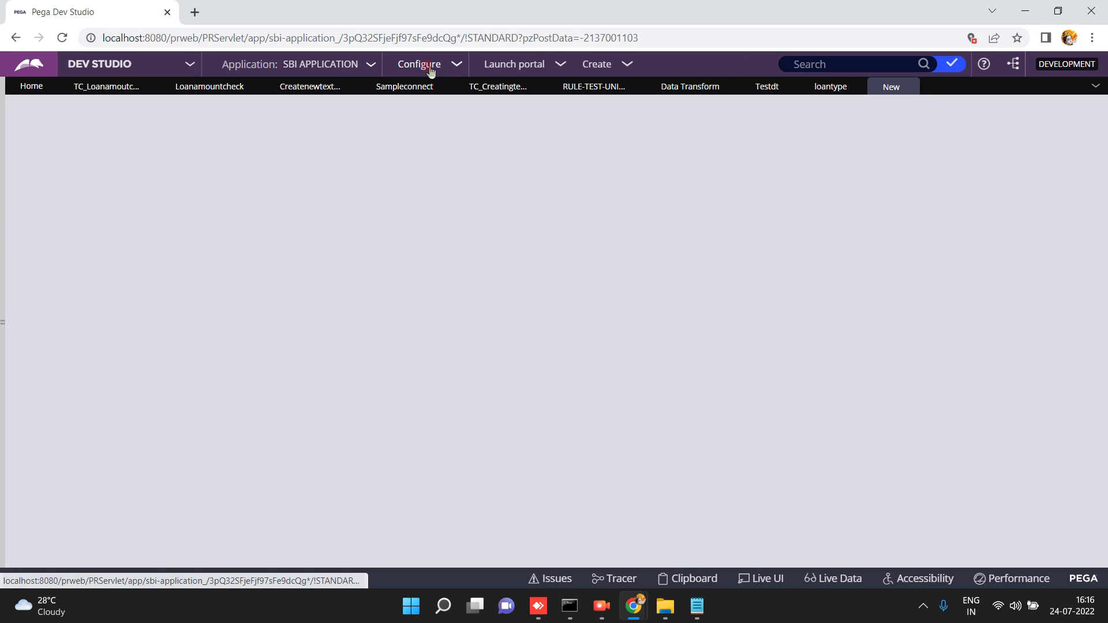
left_click(825, 88)
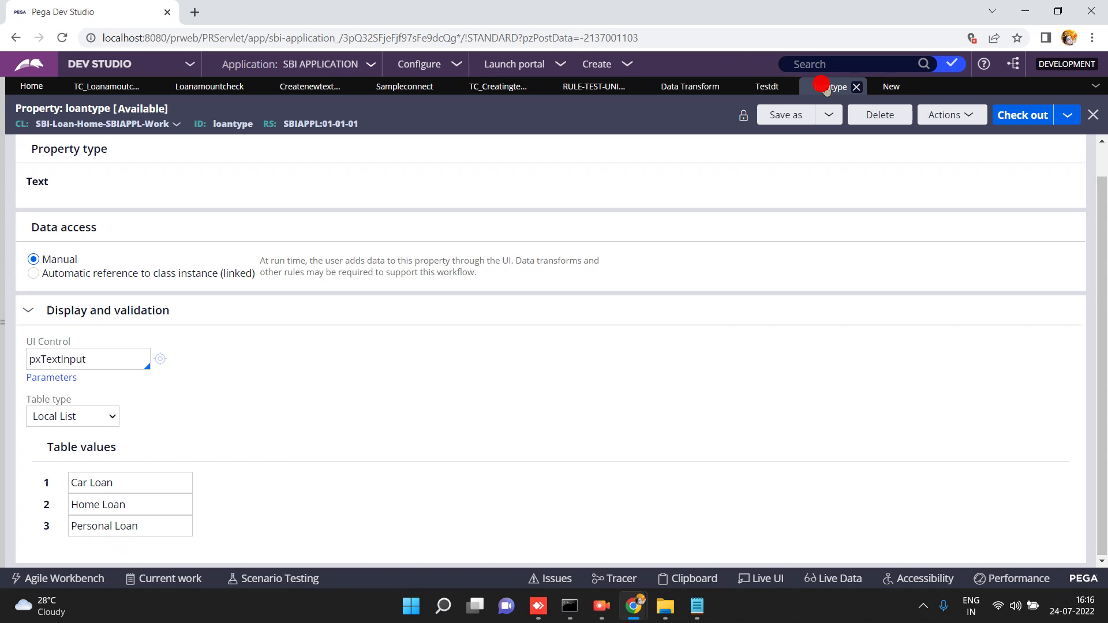
left_click(760, 87)
left_click(812, 115)
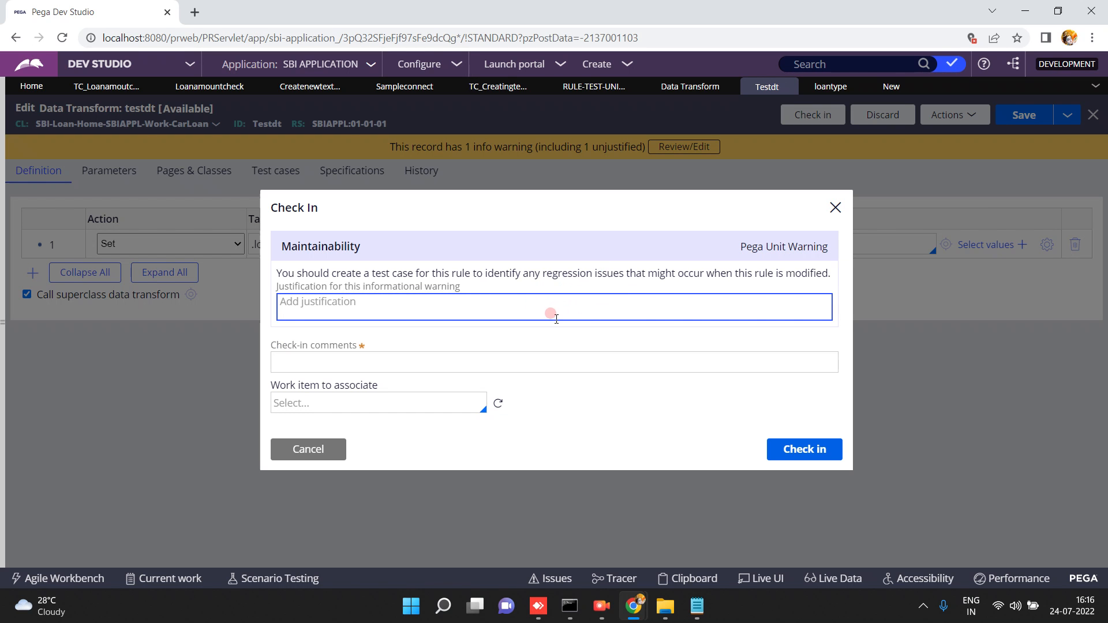
left_click(541, 353)
type("asdf")
left_click(546, 358)
type("asdfsaf")
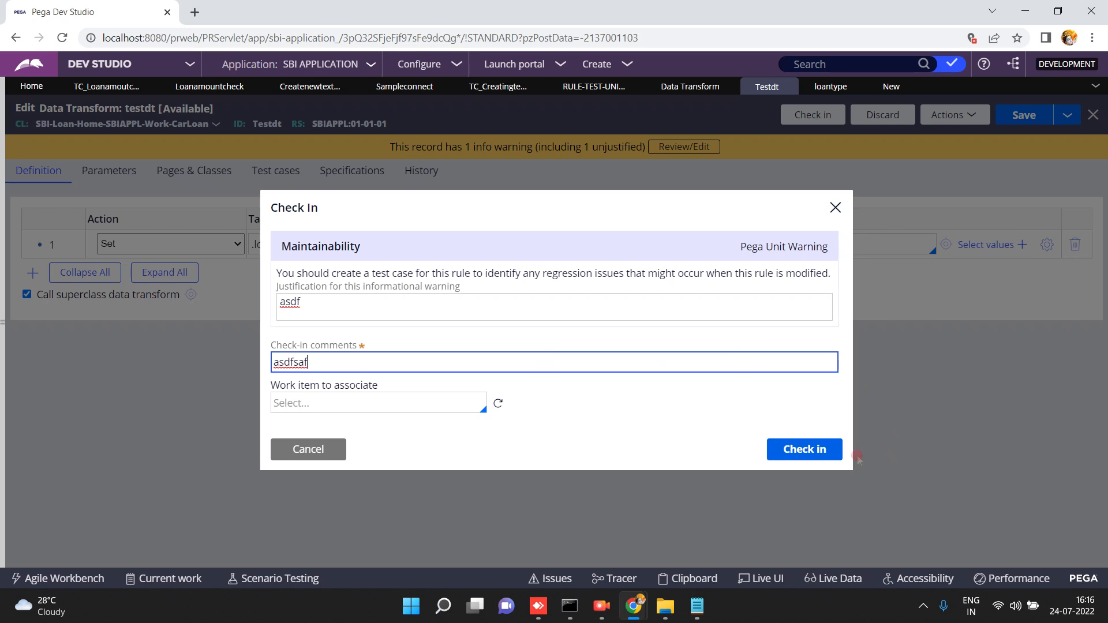
left_click(822, 451)
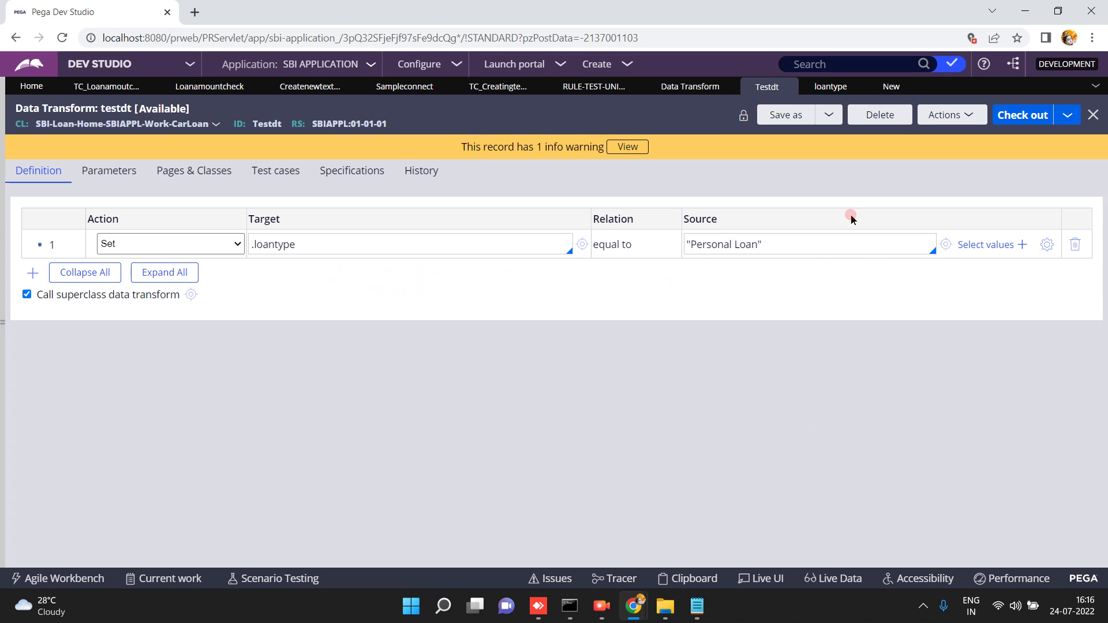
- Add a property assertion to the new test case requiring .loantype on RunRecordPrimaryPage to be equal to "Personal Loan"
left_click(885, 87)
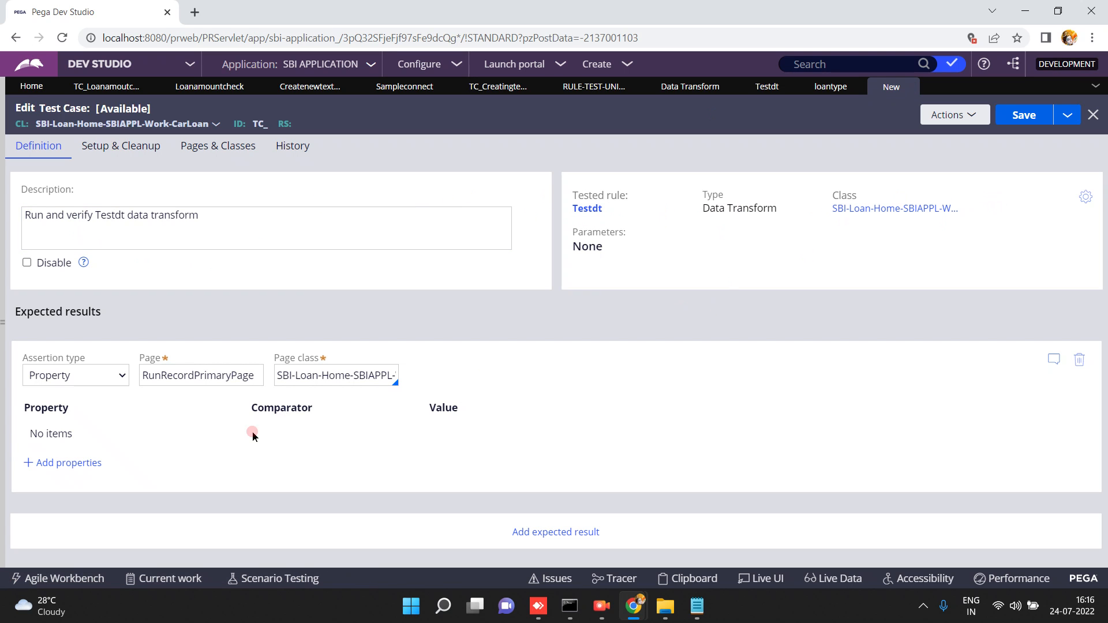
left_click(89, 380)
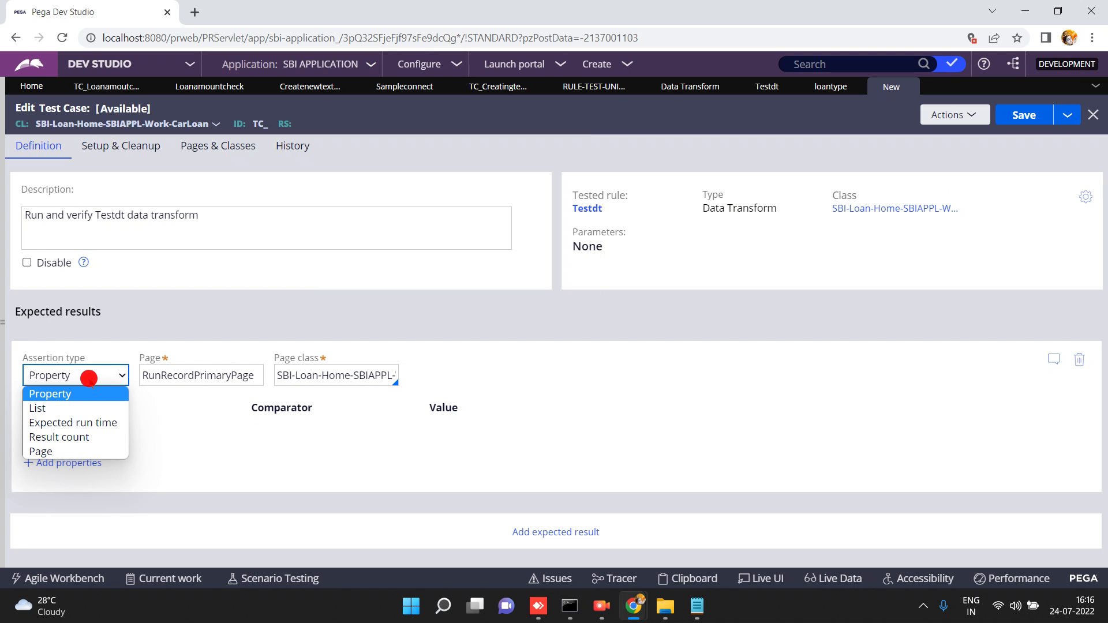
left_click(89, 379)
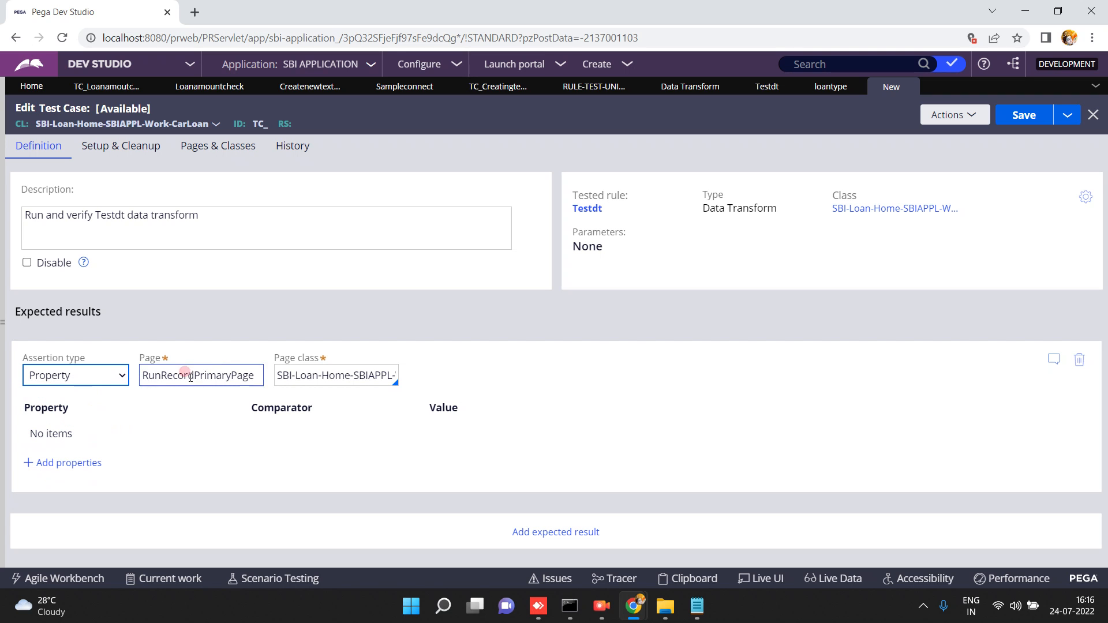
left_click(58, 463)
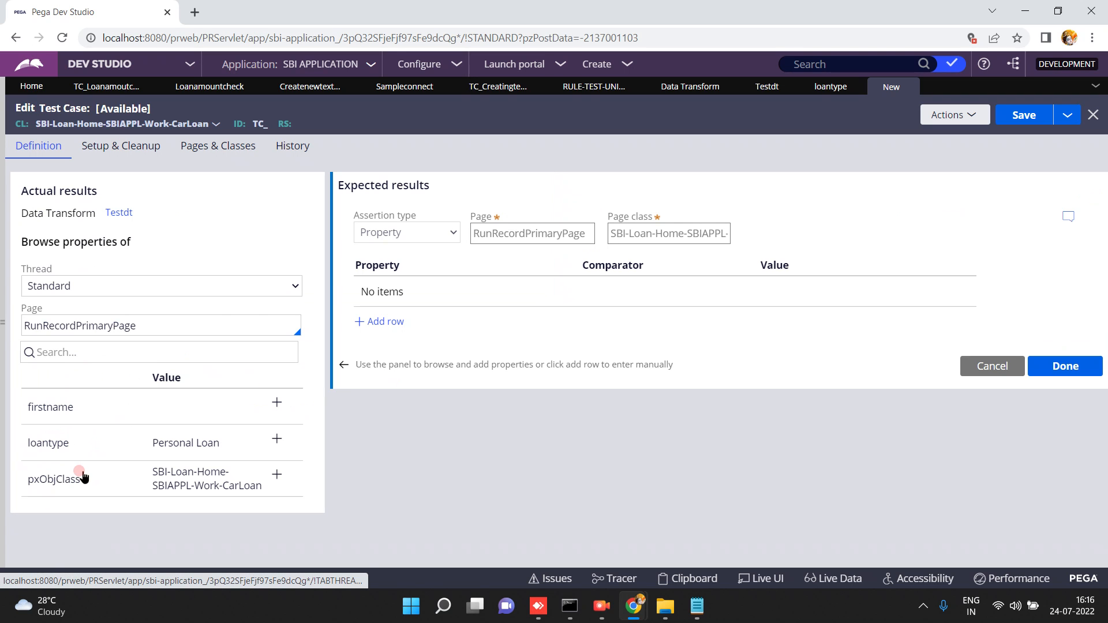
left_click(49, 302)
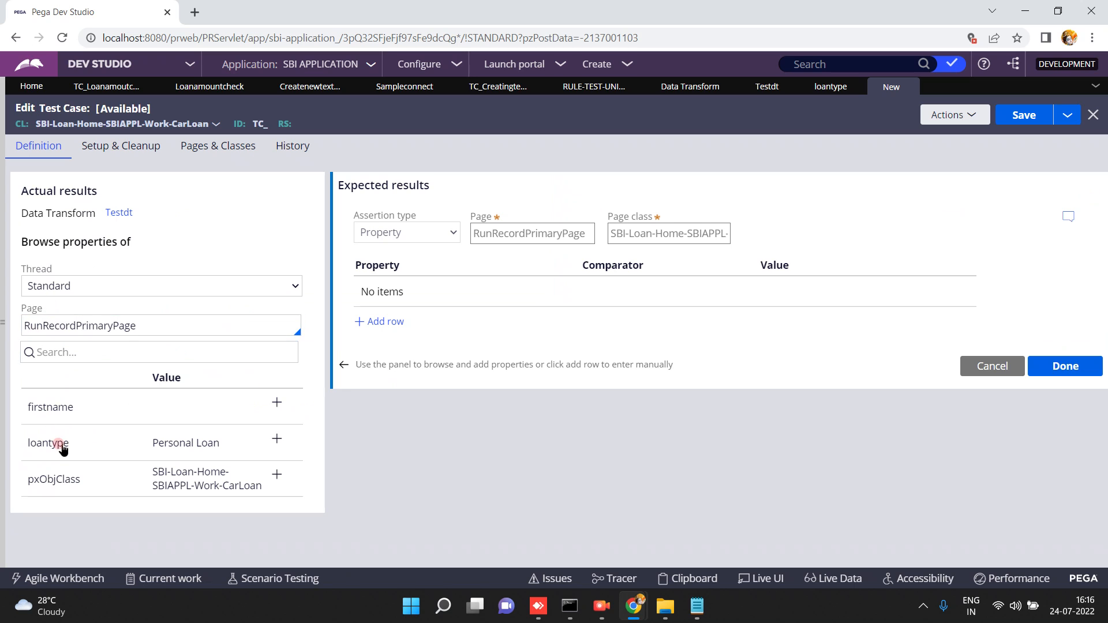
left_click(277, 440)
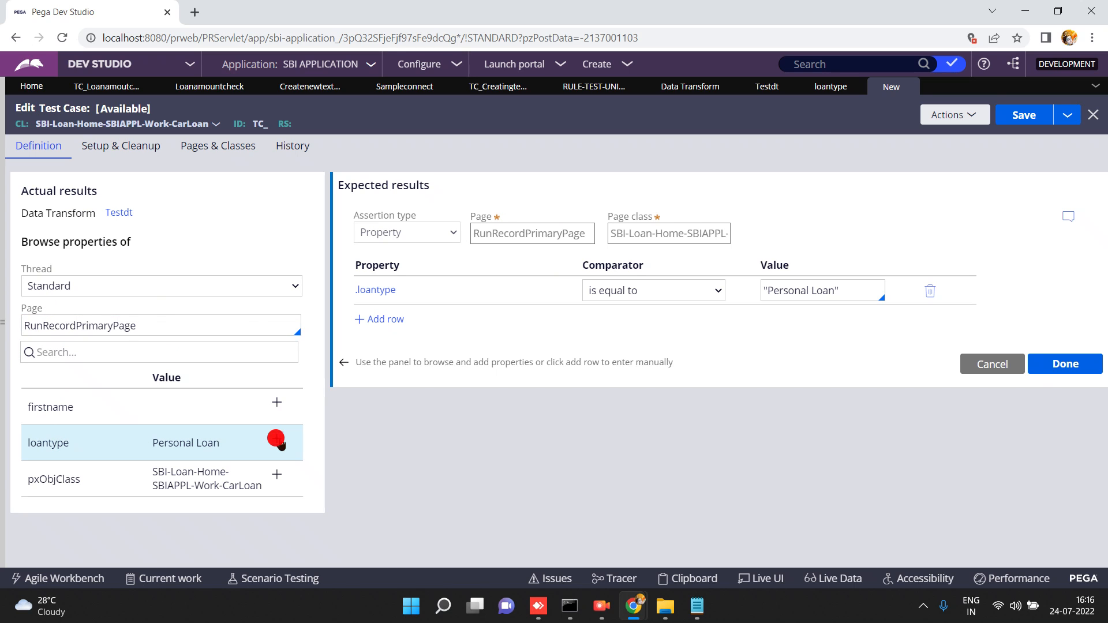
left_click(437, 321)
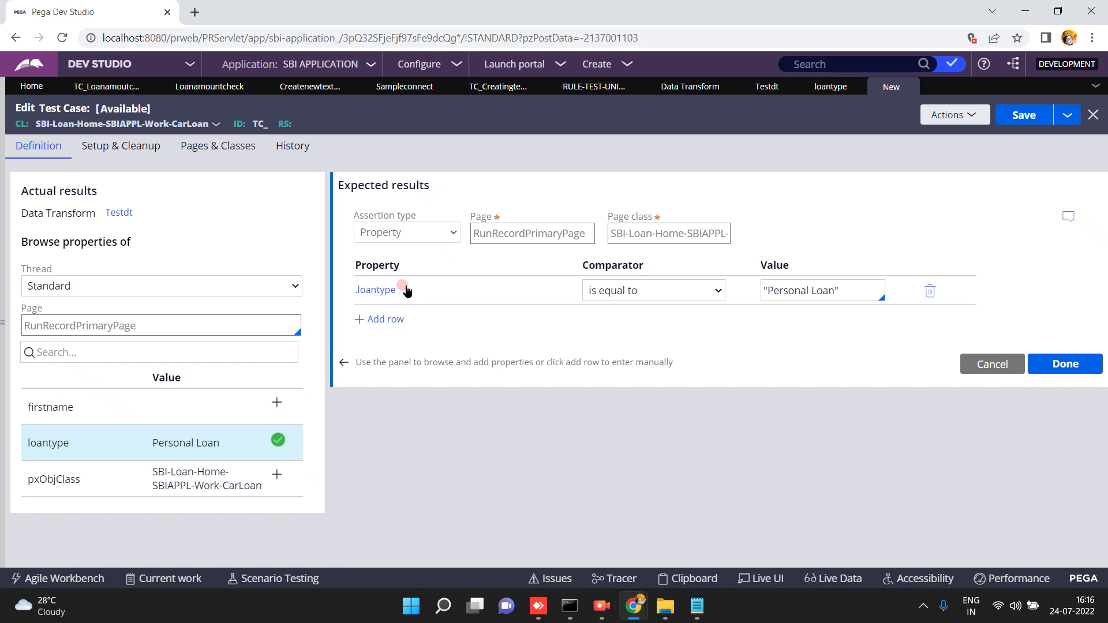
left_click(588, 329)
left_click(1065, 366)
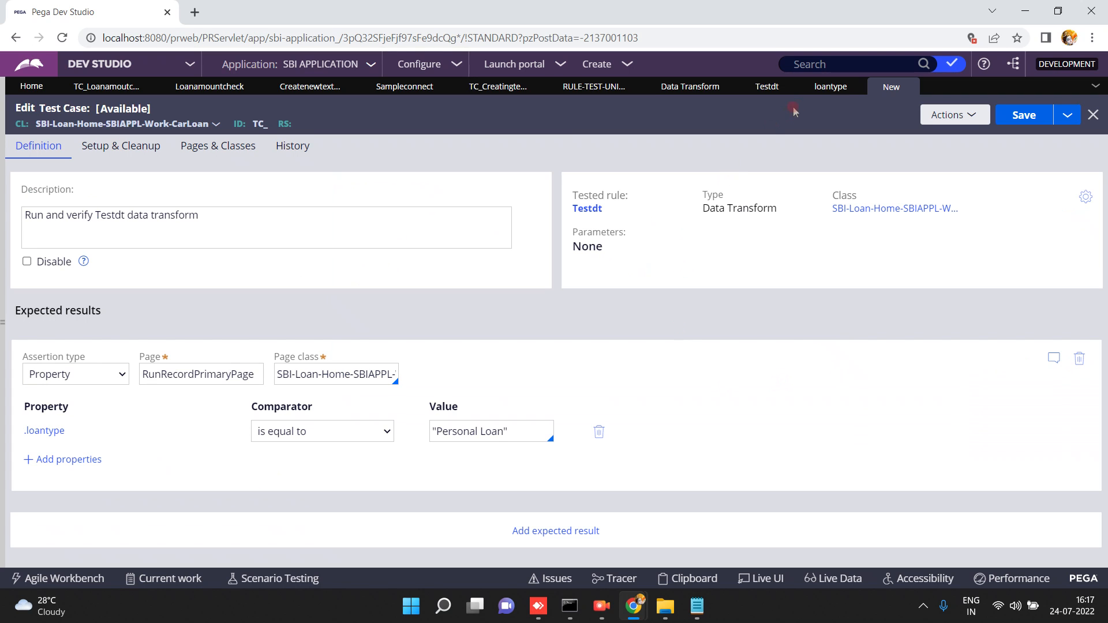
- Close the loantype property rule and review the definition of the Testdt data transform
left_click(821, 88)
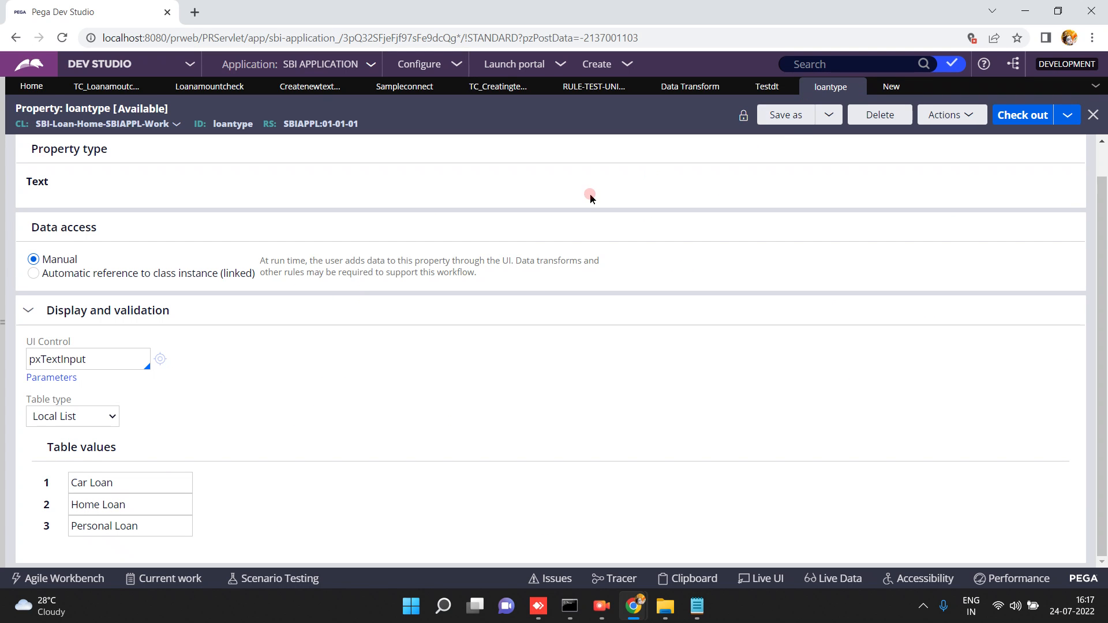
left_click(858, 88)
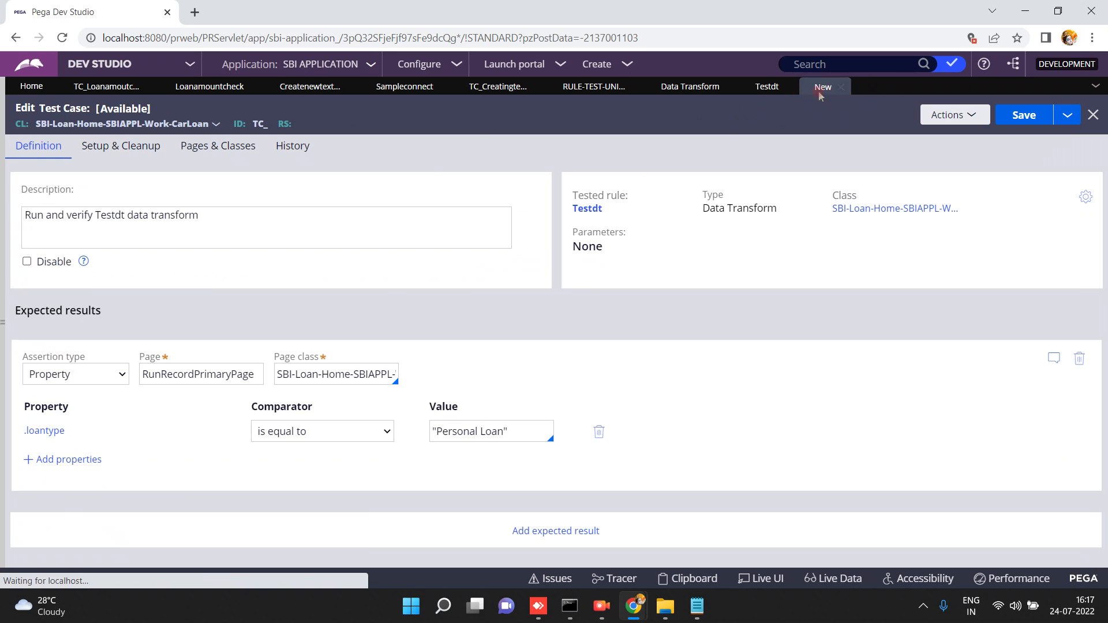
left_click(767, 87)
left_click(446, 292)
left_click(482, 341)
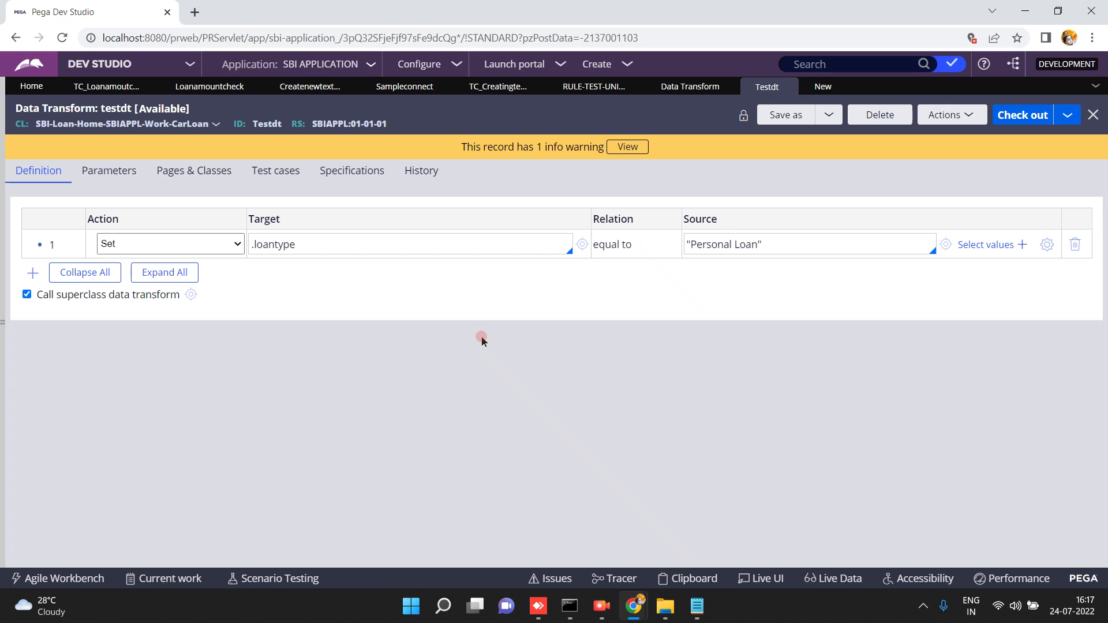
- Return to the unsaved test case and add a second expected result below the .loantype assertion
left_click(821, 86)
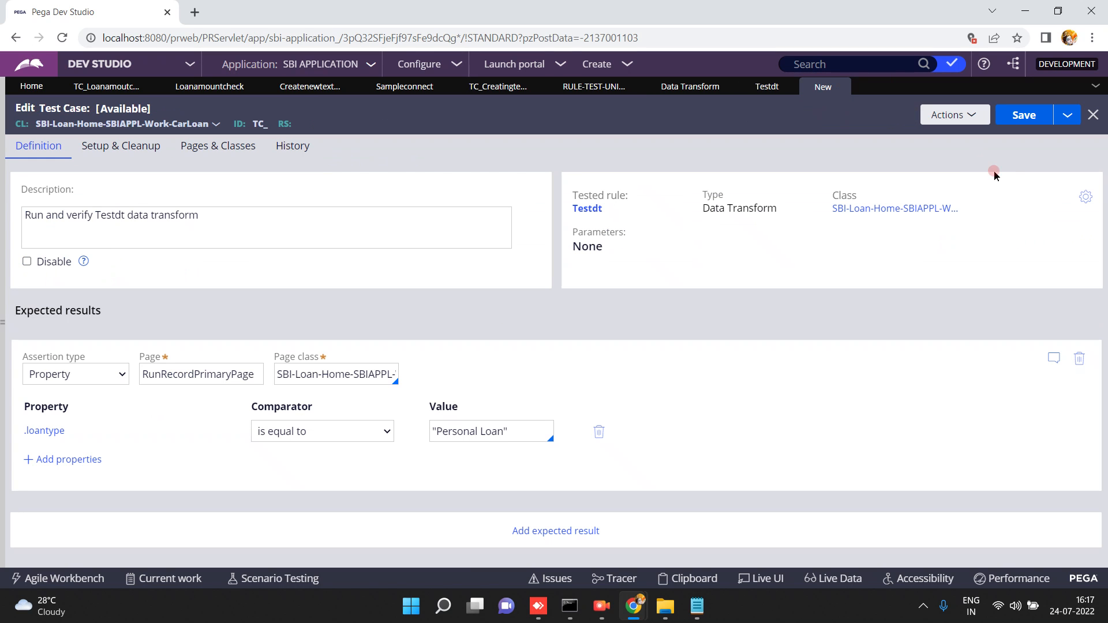
left_click_drag(872, 239, 873, 376)
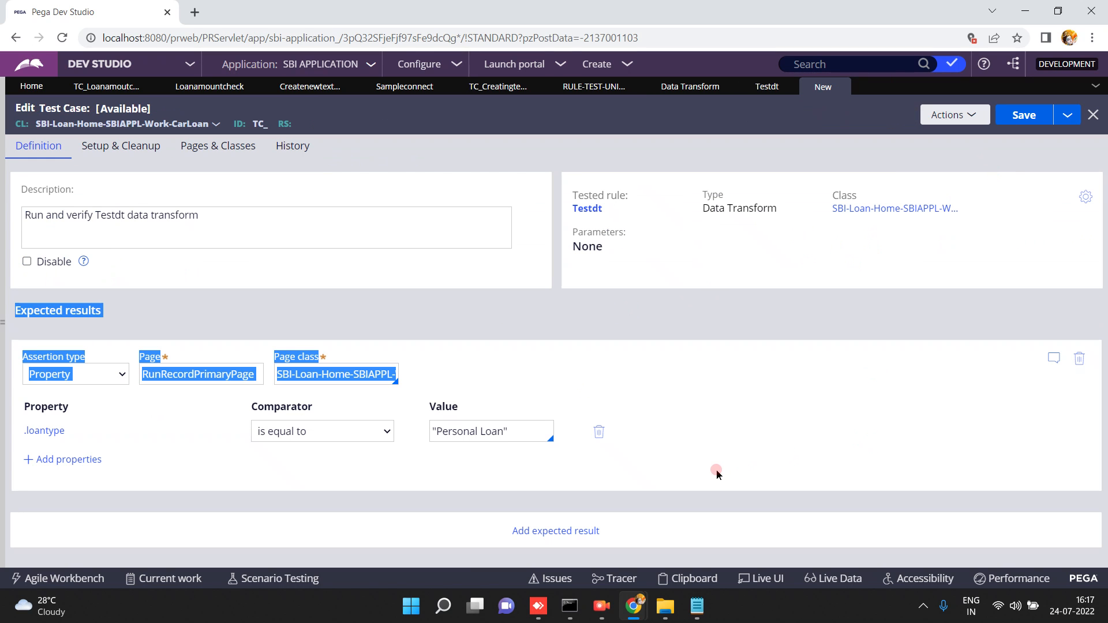
left_click(683, 480)
left_click(575, 531)
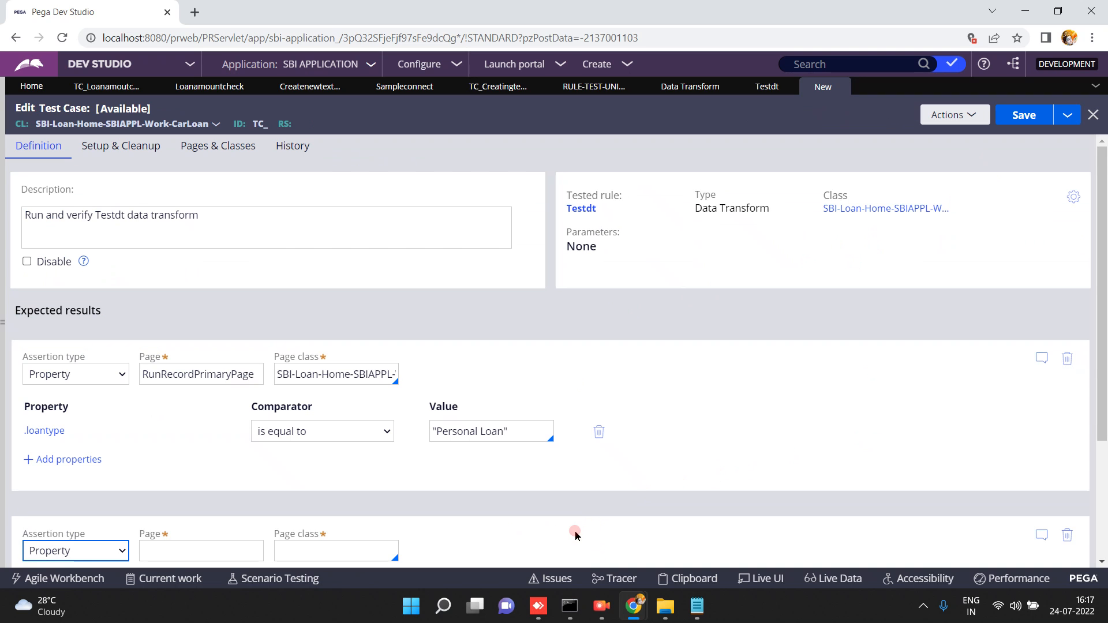
scroll(1103, 476, "down", 3)
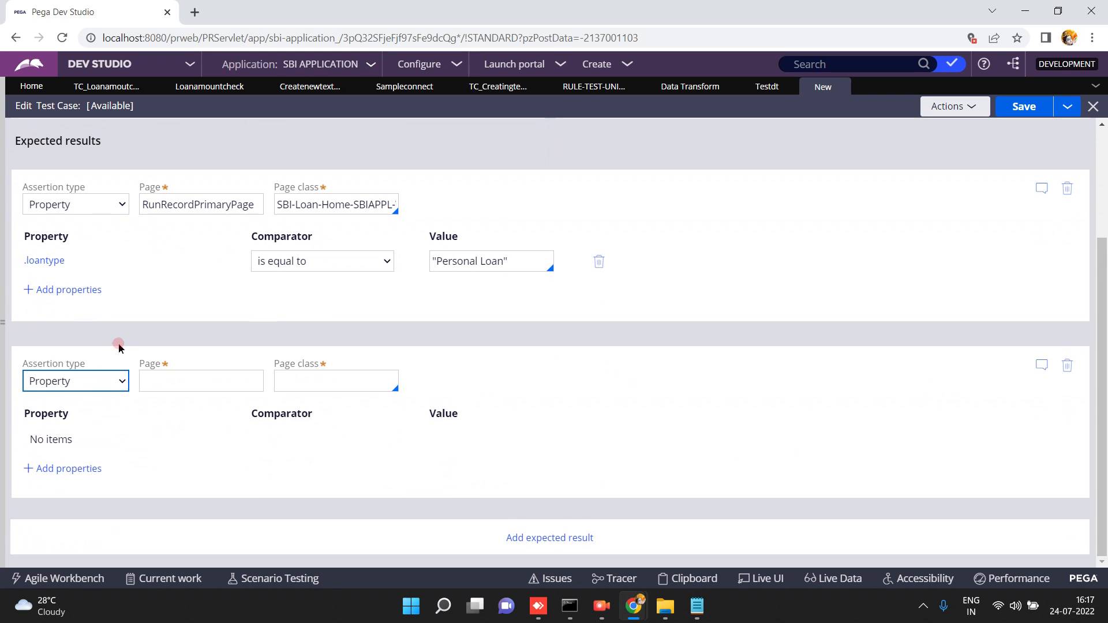
- Try the Page assertion type for the second expected result and look back at the Testdt data transform
left_click(68, 384)
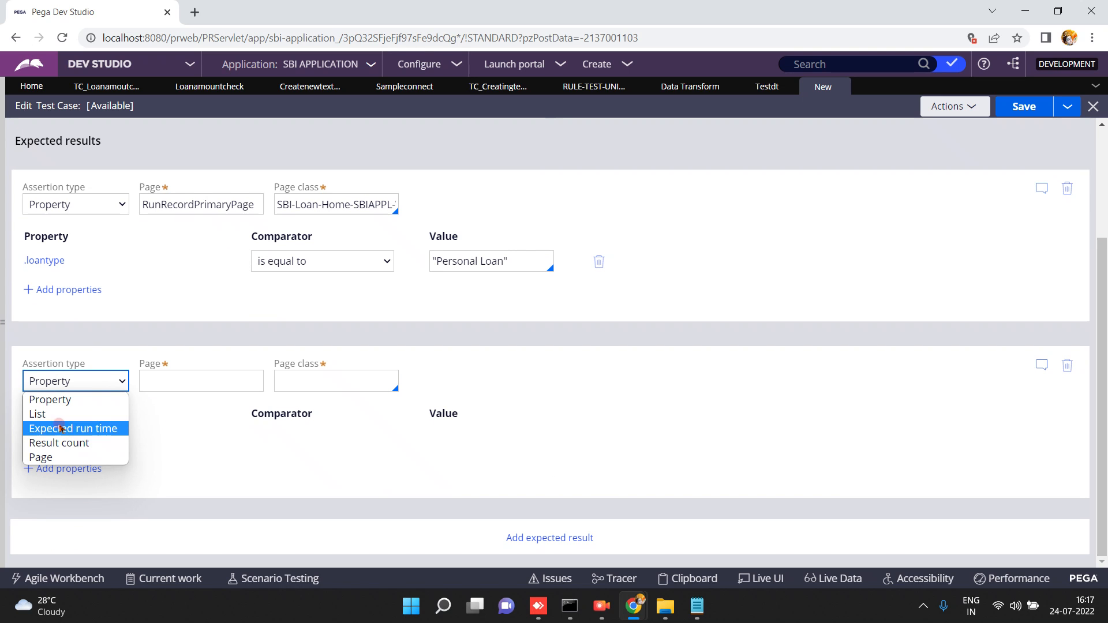
left_click(59, 458)
left_click(140, 445)
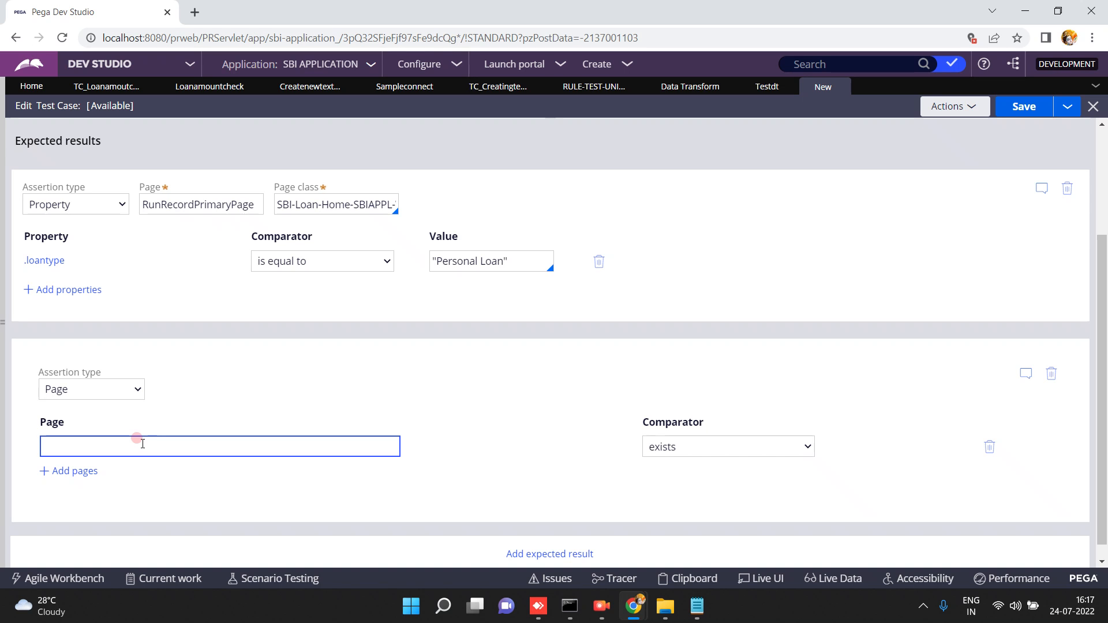
left_click(795, 68)
left_click(758, 88)
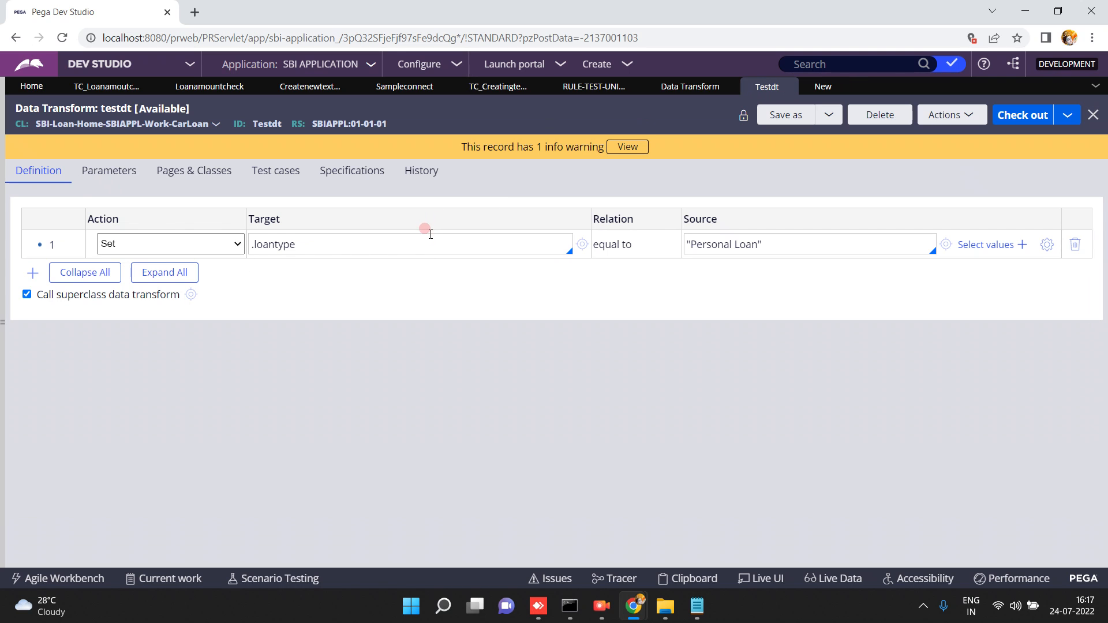
left_click(824, 90)
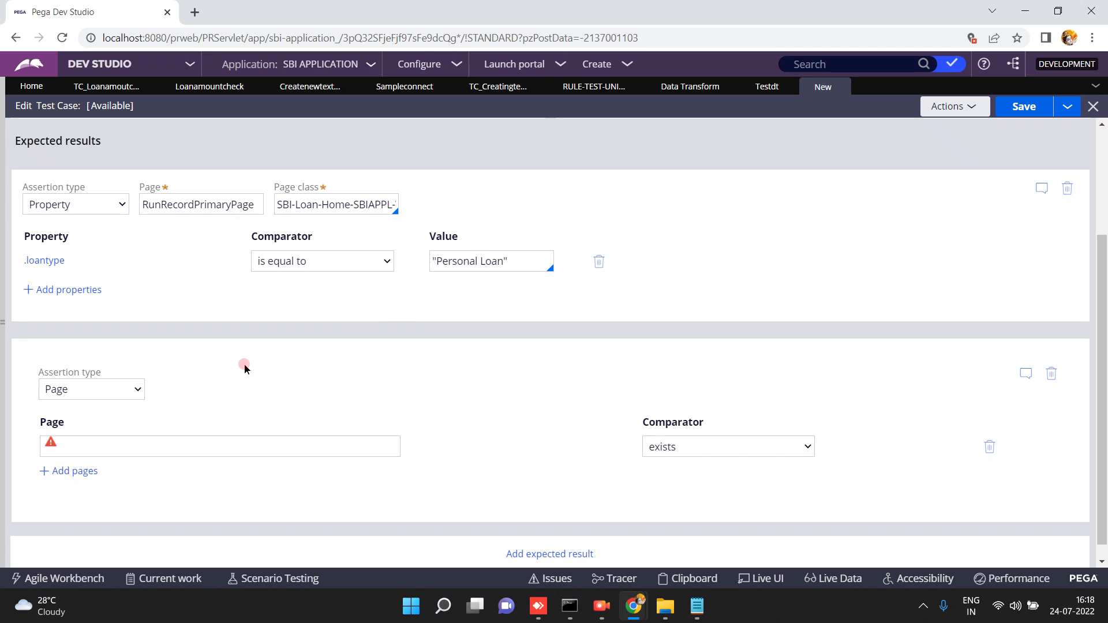
- Set the second assertion type to Expected run time and save the test case as testdtunittestcase with no branch, in ruleset TEST 01-01-01
left_click(91, 389)
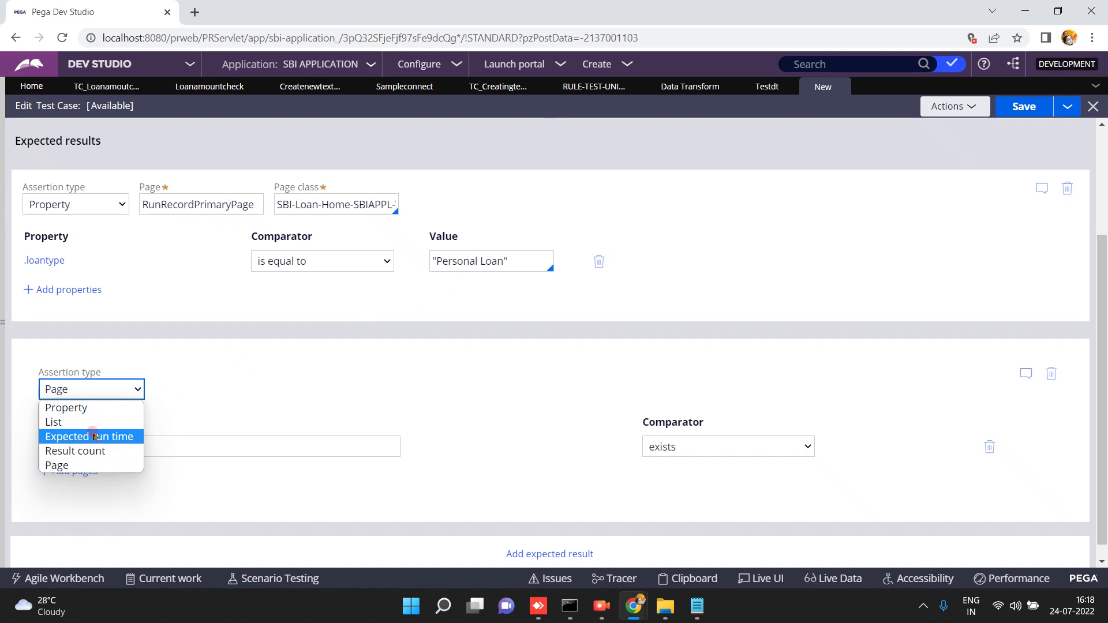
left_click(96, 439)
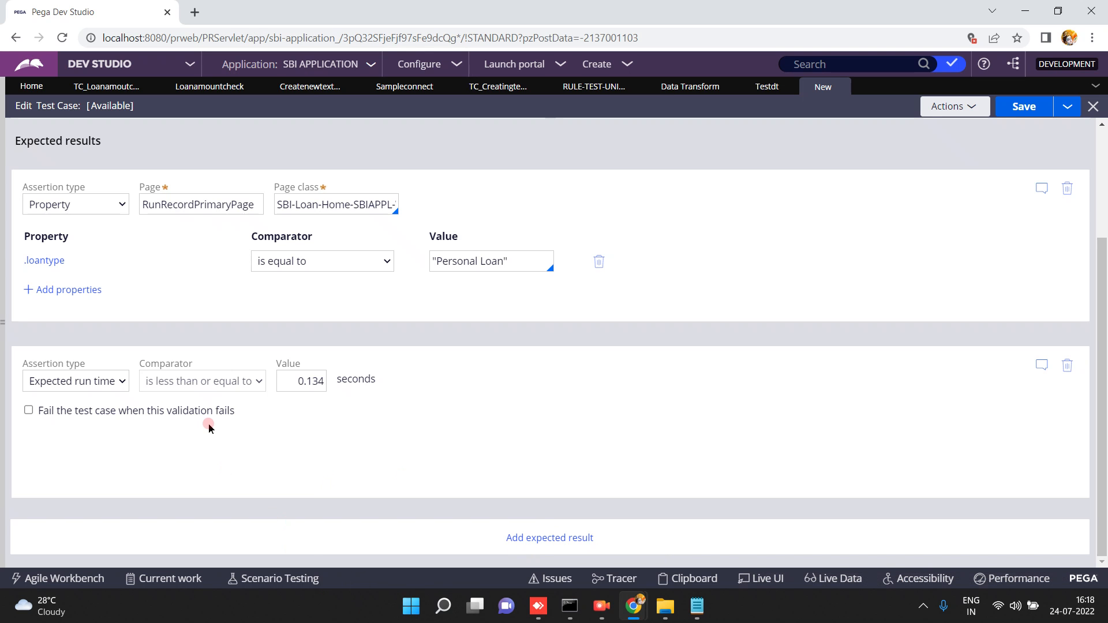
left_click(1026, 108)
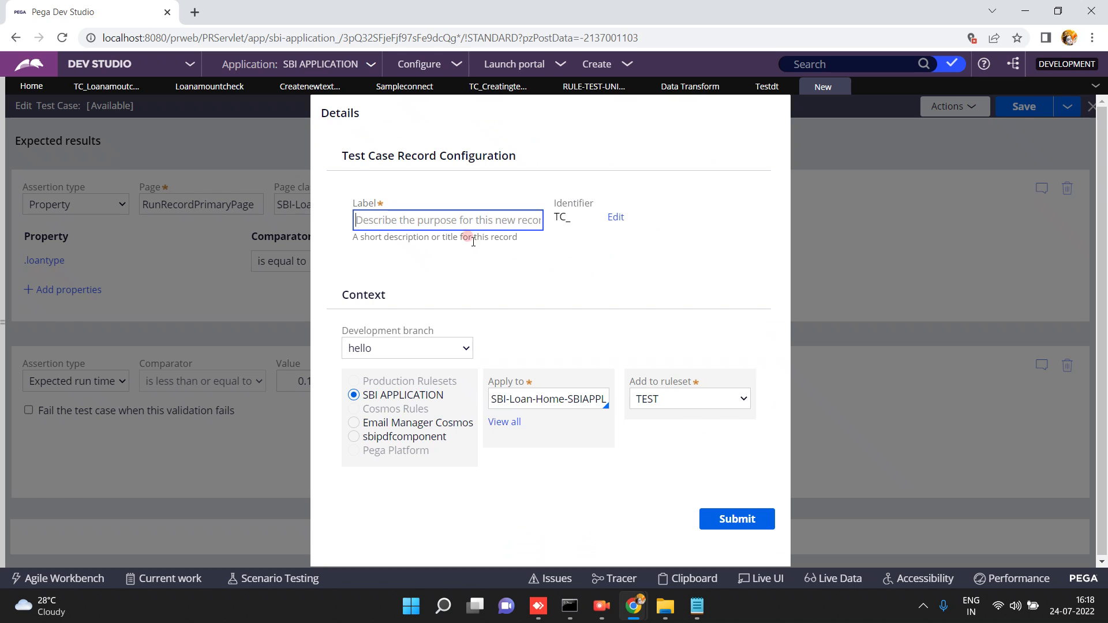
left_click(462, 219)
type("vaer")
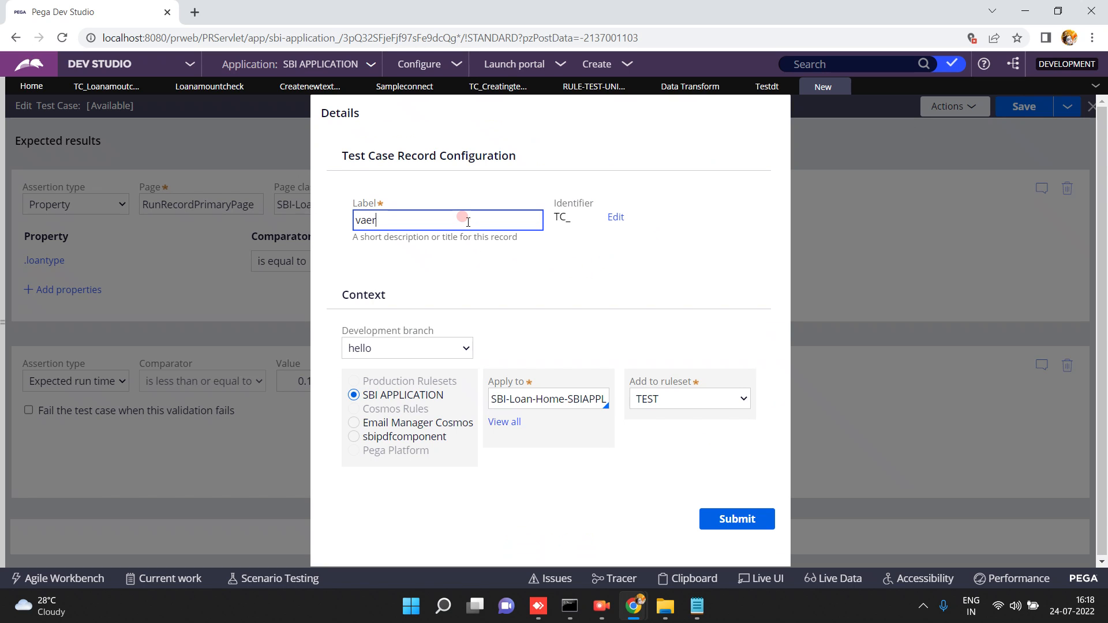
key("BackSpace")
type("testdtunittestcase")
left_click(383, 340)
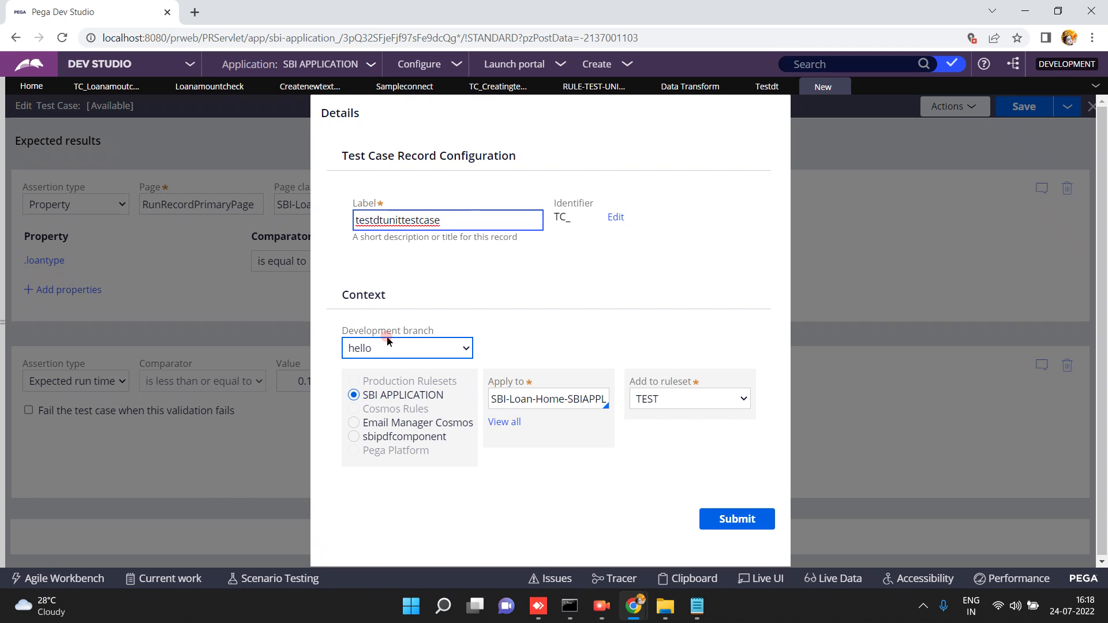
left_click(373, 382)
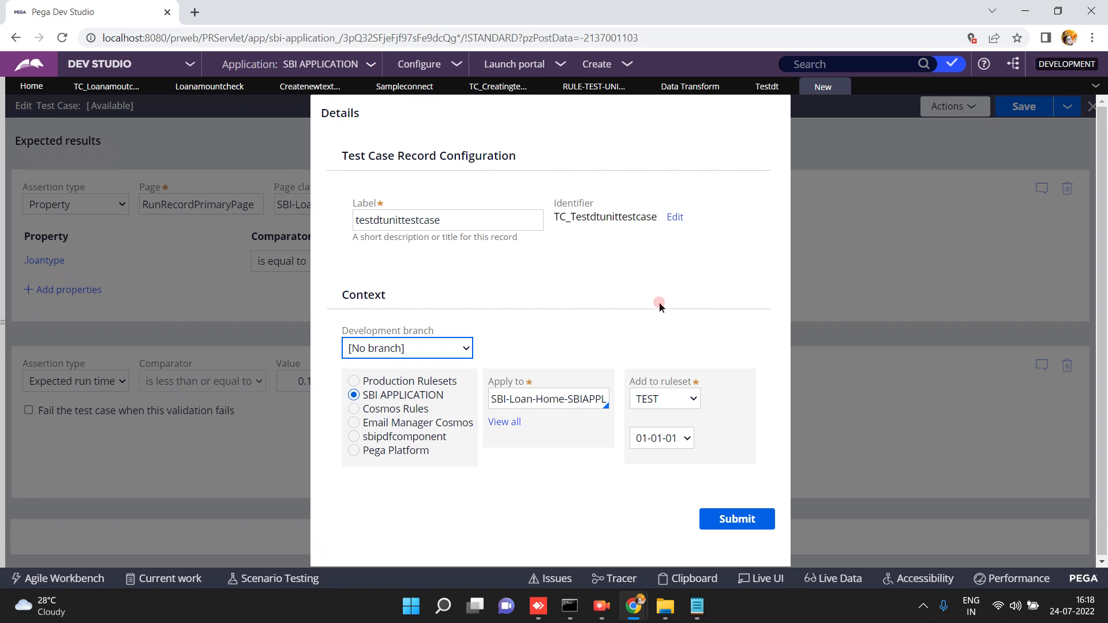
left_click(737, 521)
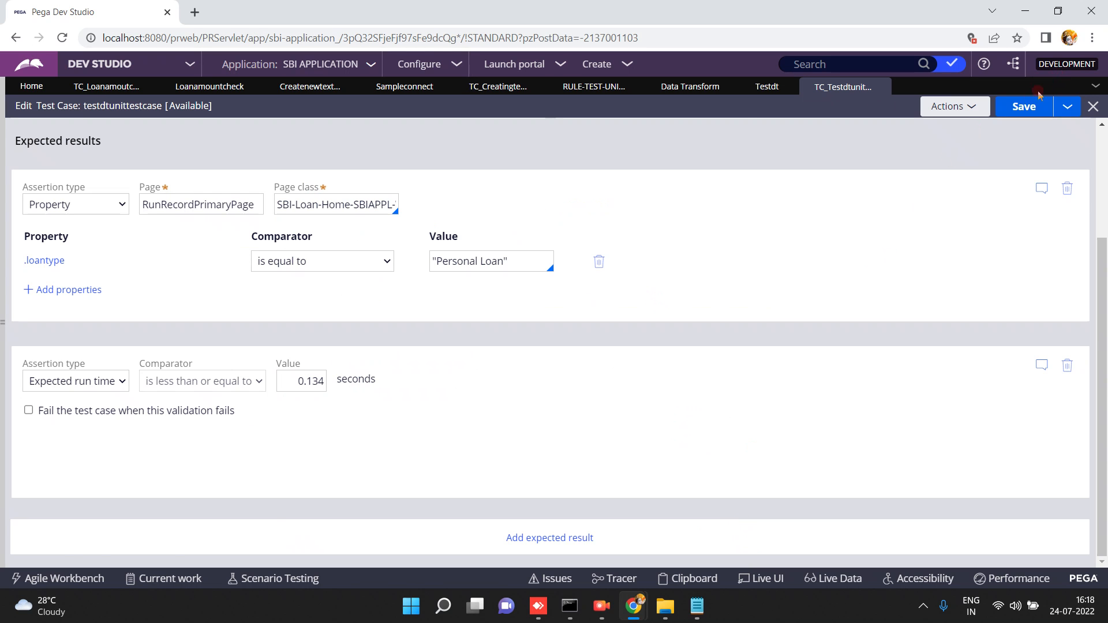
- Run the testdtunittestcase test case and compare its rule run time with the expected time
left_click(941, 106)
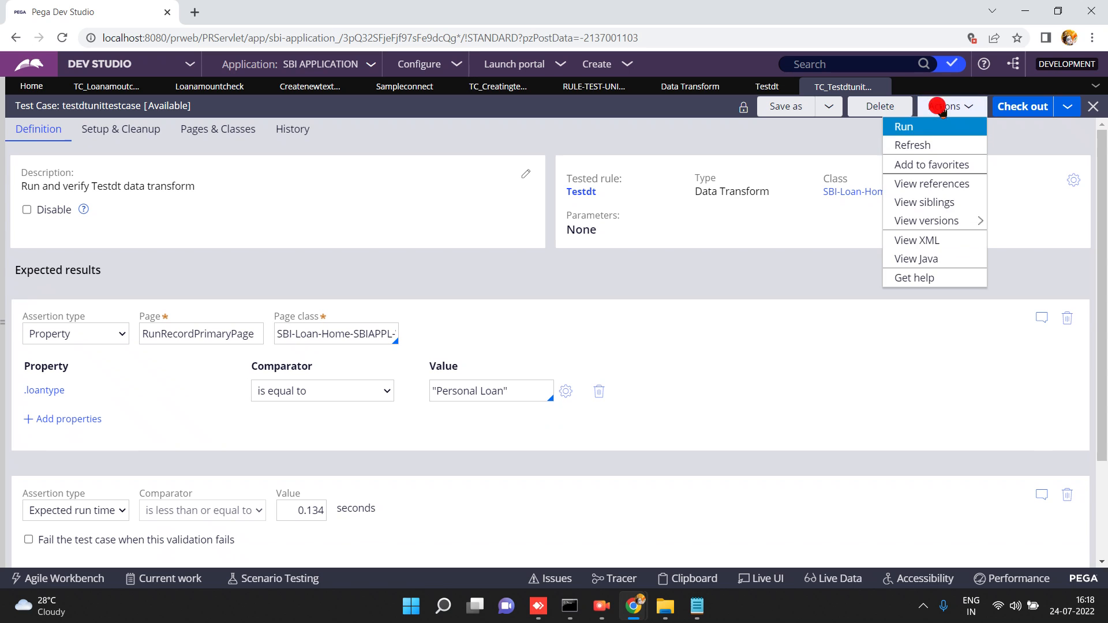
left_click(922, 128)
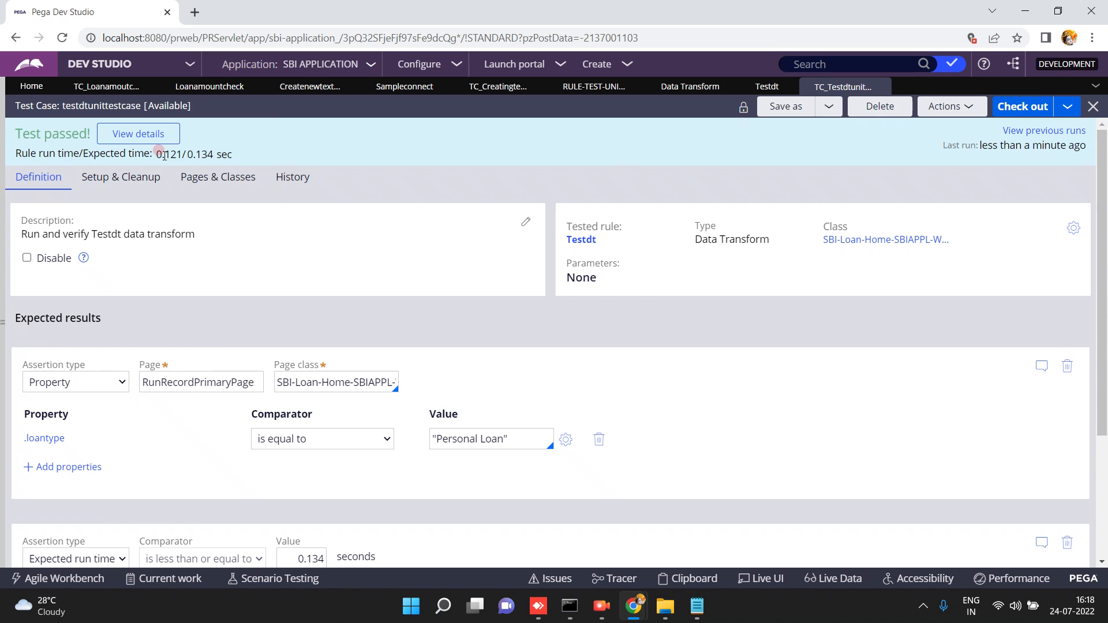
double_click(202, 152)
double_click(166, 153)
- Set the Expected run time assertion's value to 0.1 seconds in the checked-out test case and save it
scroll(706, 394, "down", 3)
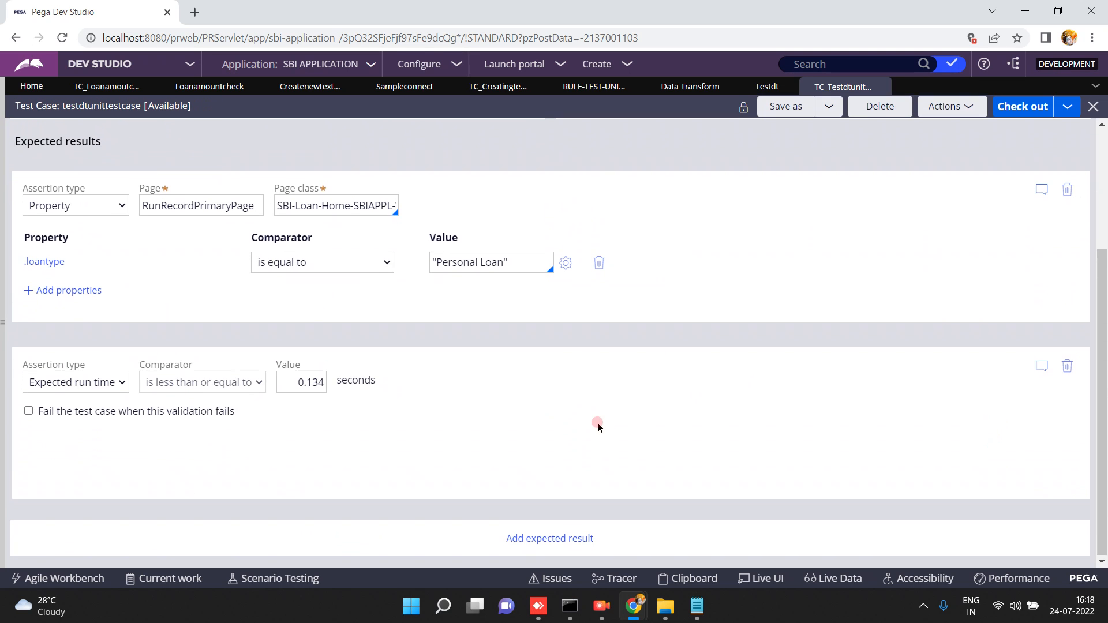
left_click(307, 381)
left_click(314, 383)
key("BackSpace")
key("BackSpace")
type("00")
left_click(1027, 113)
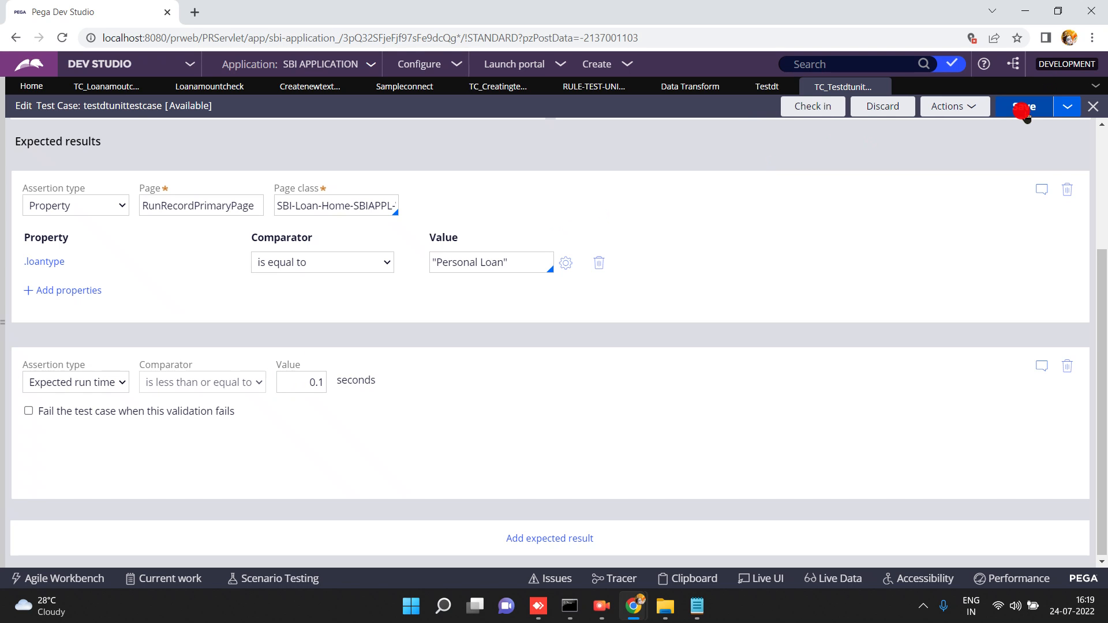
- Save and rerun the testdtunittestcase test case, and compare its rule run time with the expected time
left_click(1025, 111)
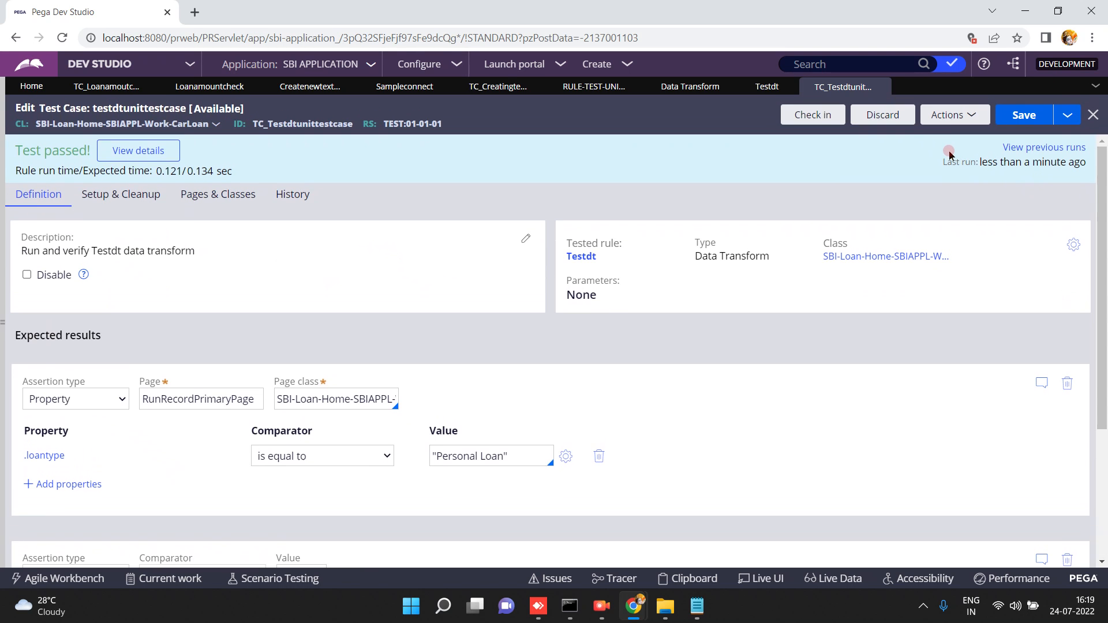
left_click(949, 115)
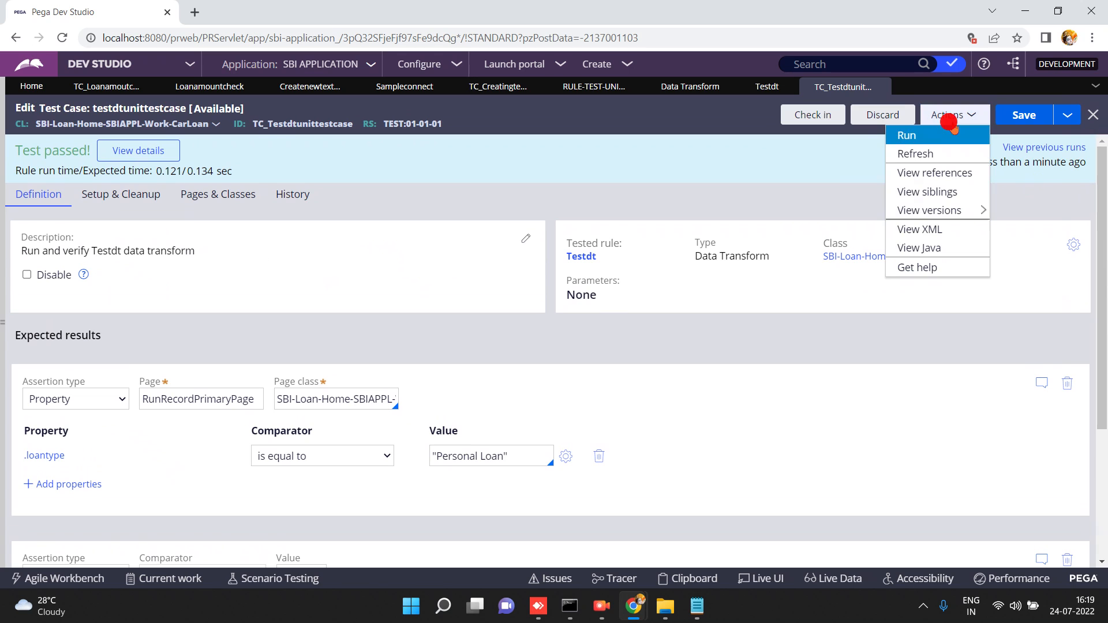
left_click(926, 134)
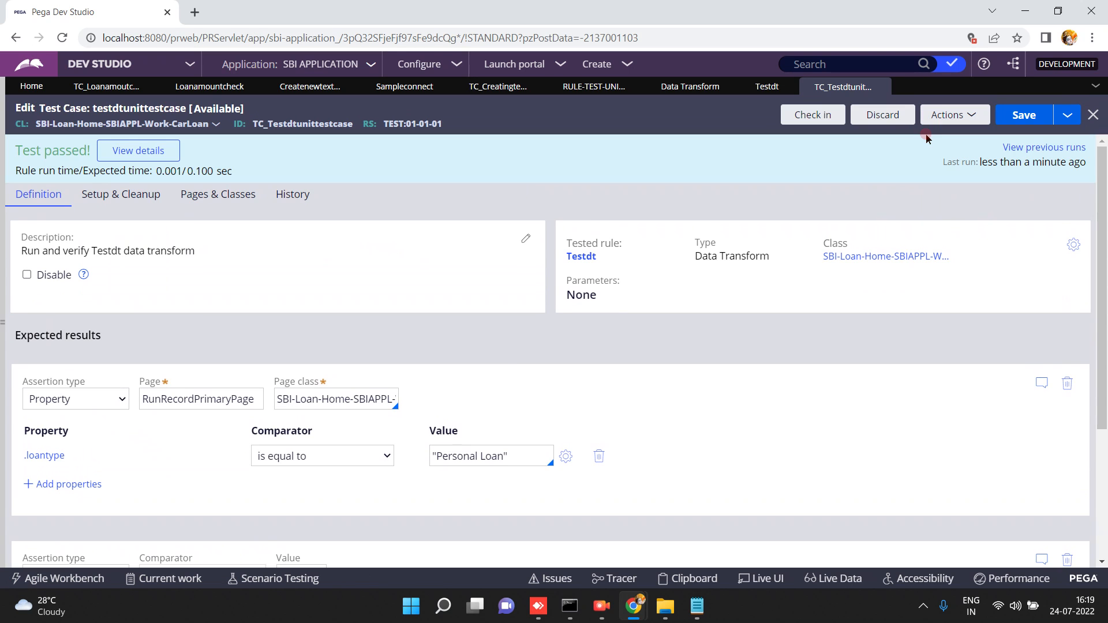
double_click(161, 172)
left_click(559, 173)
left_click(1103, 473)
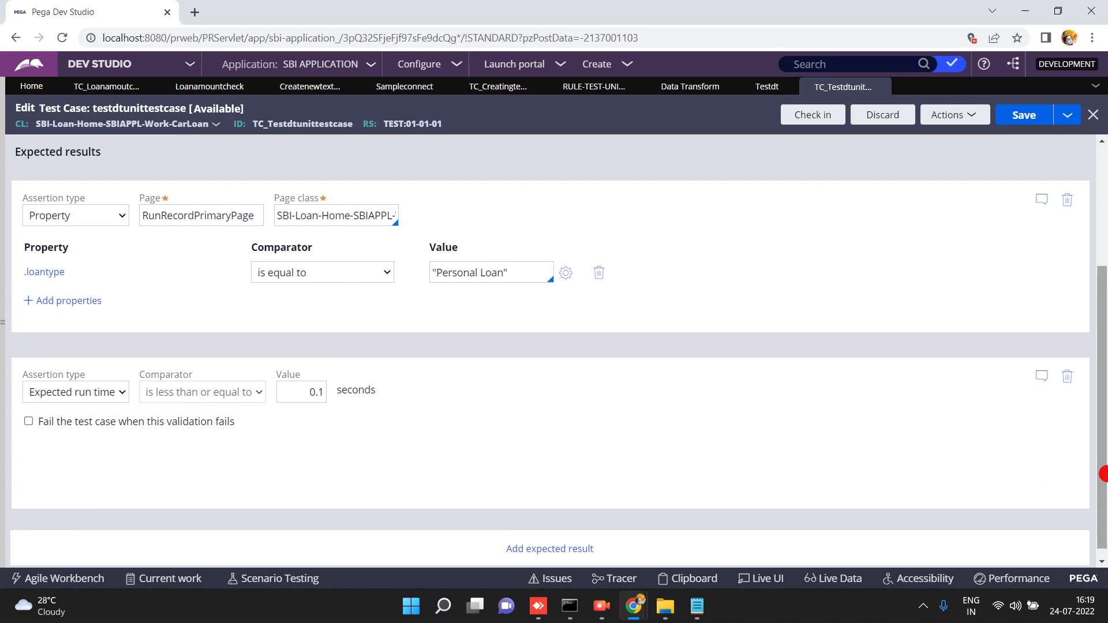
left_click(1104, 200)
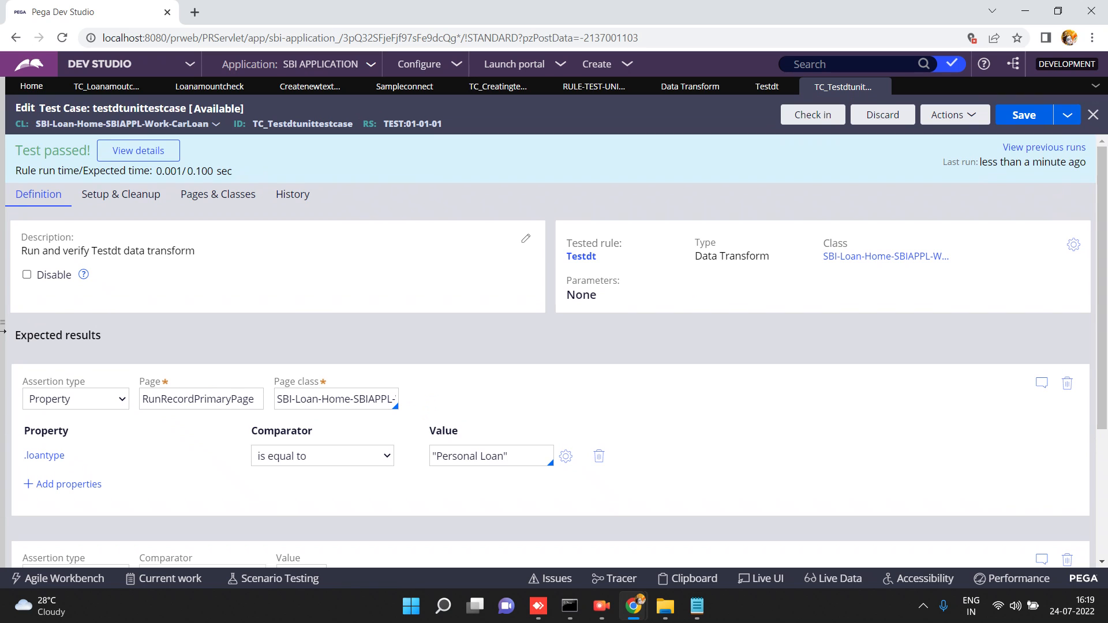
- Open the D_LoanRequestList data page from the Data Page records and review its data source
left_click(3, 325)
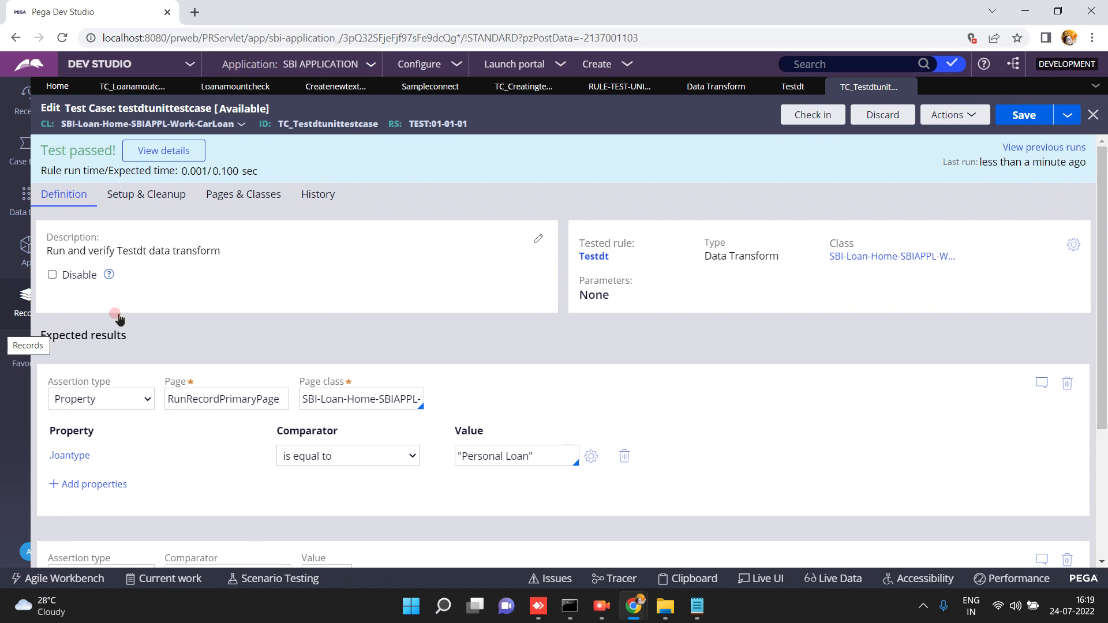
left_click(55, 314)
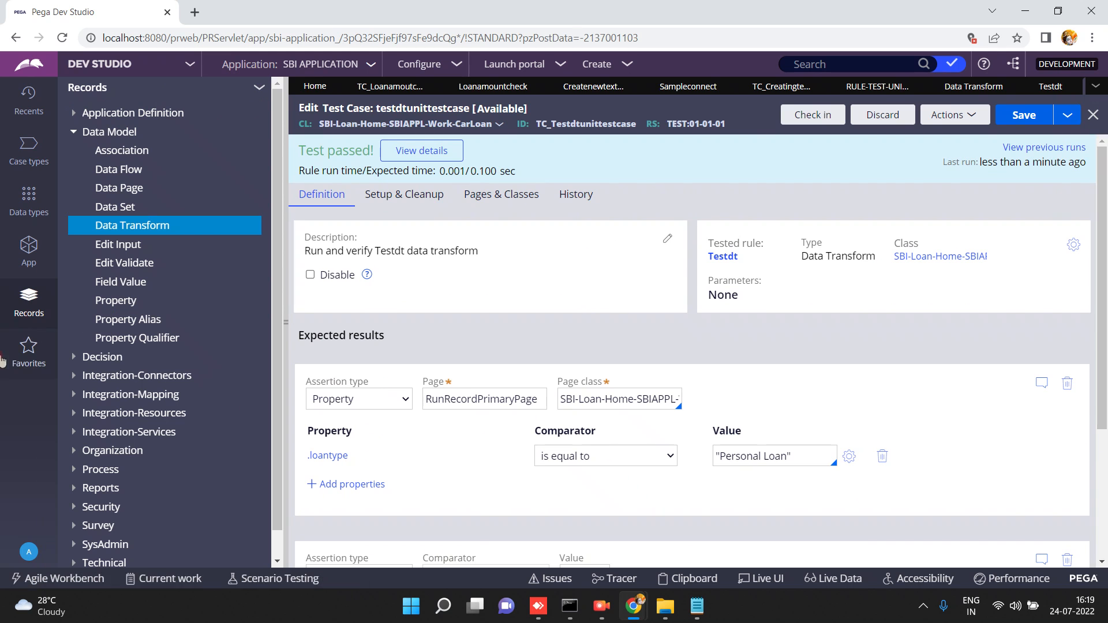
left_click(119, 188)
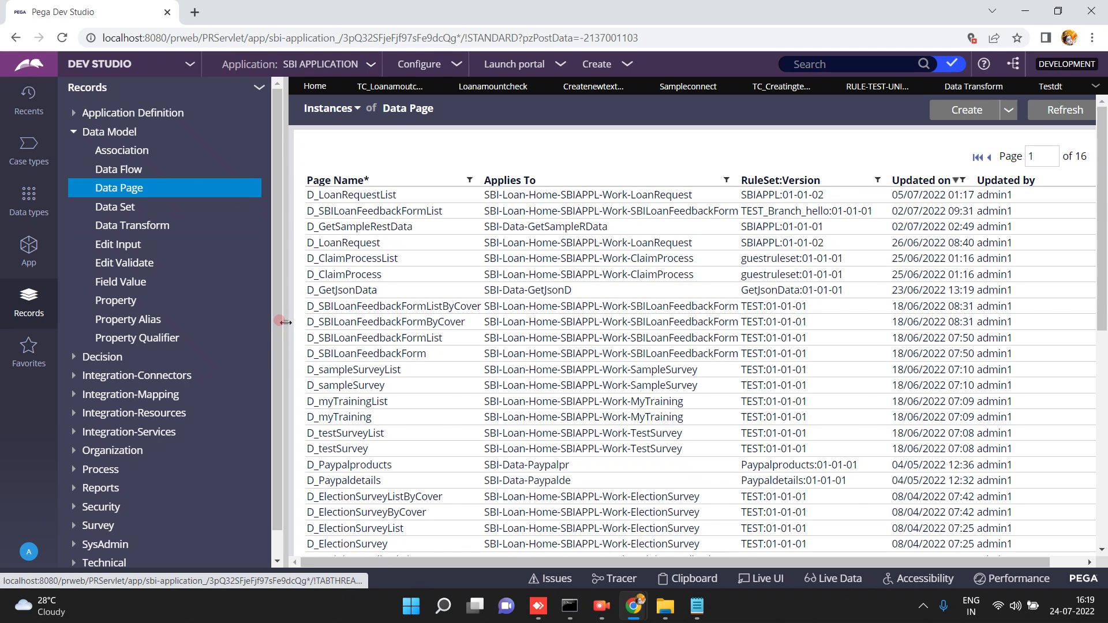
left_click(284, 324)
left_click(278, 326)
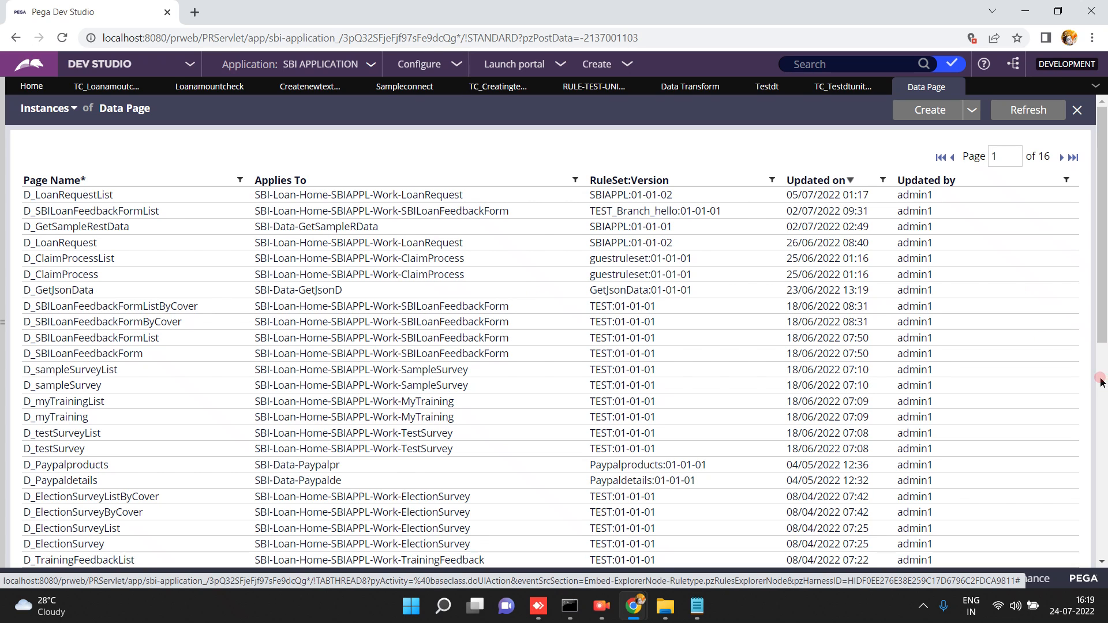
left_click(96, 194)
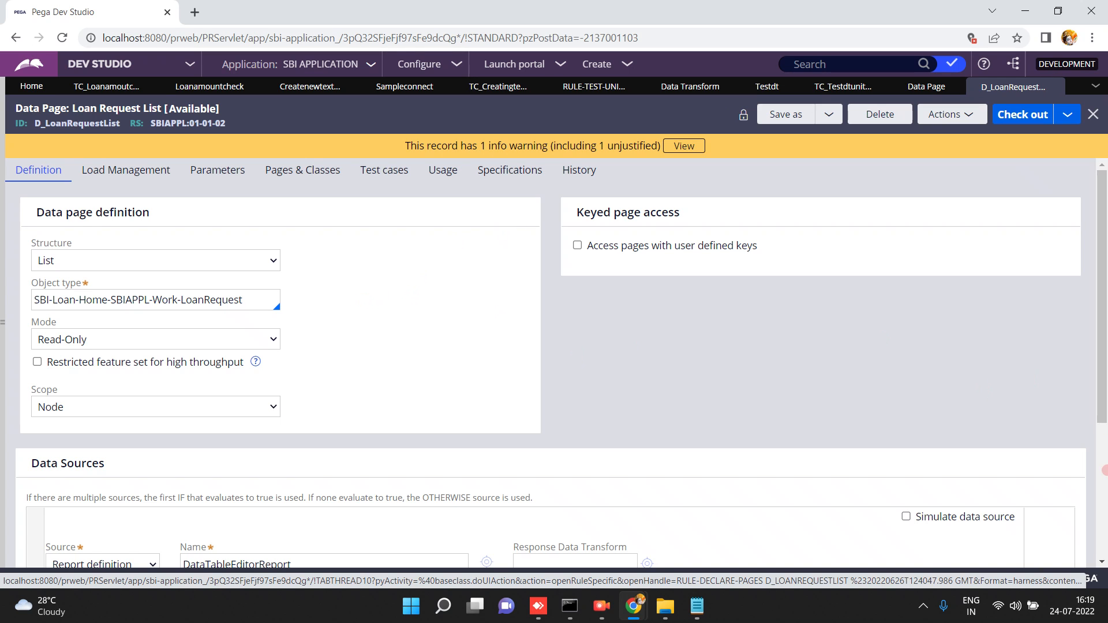
left_click(1102, 469)
- Run the D_LoanRequestList data page with all instances flushed before execution and review the returned results
left_click(950, 113)
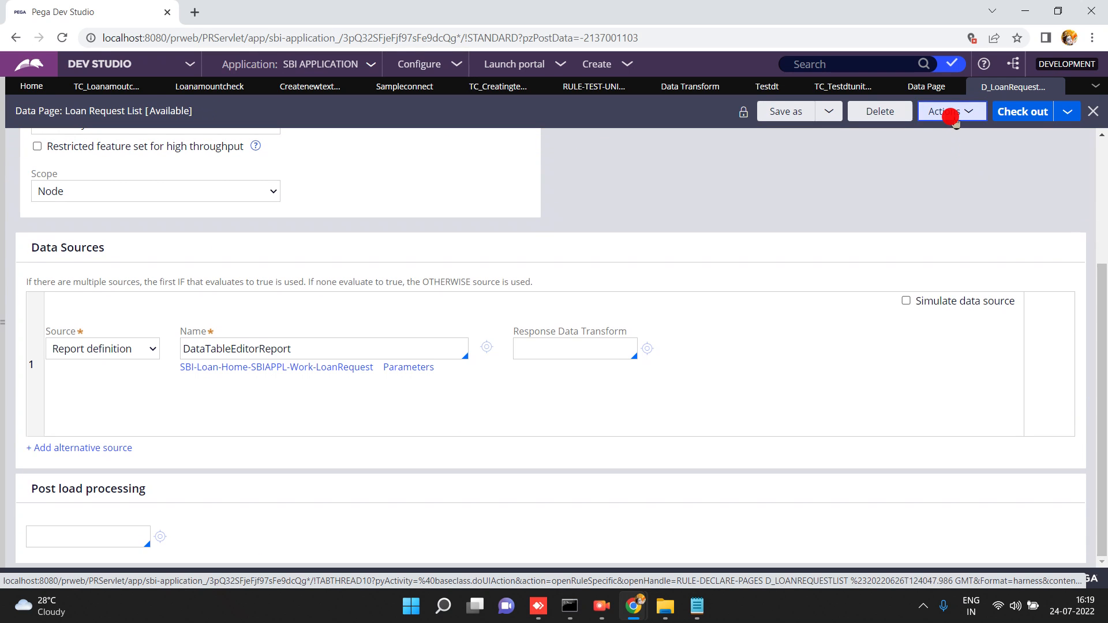
left_click(907, 133)
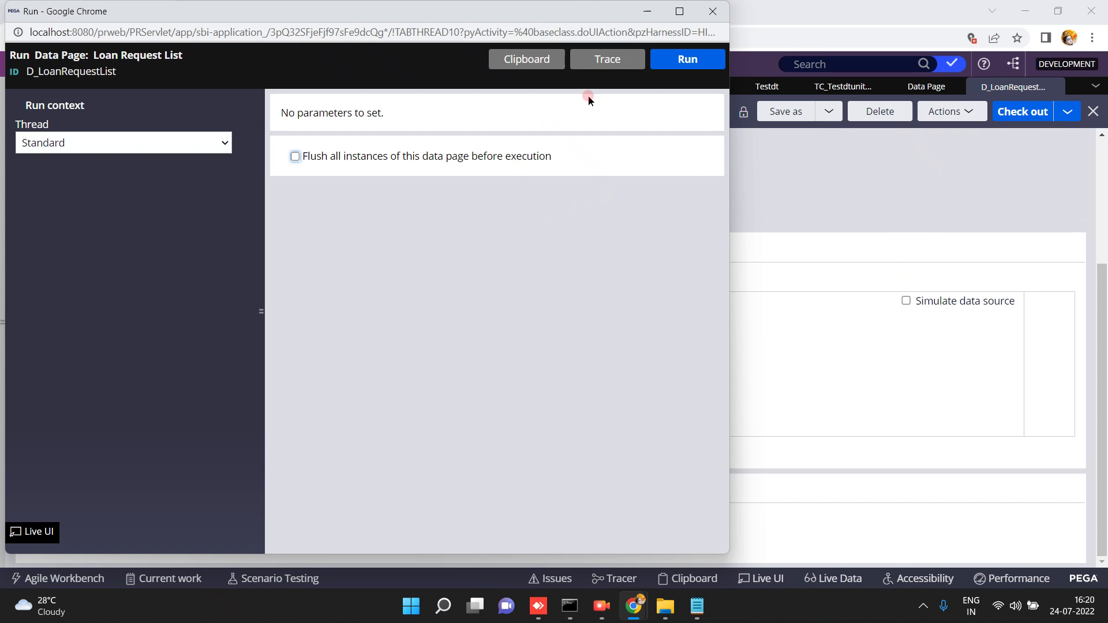
left_click(290, 157)
left_click(293, 157)
left_click(701, 64)
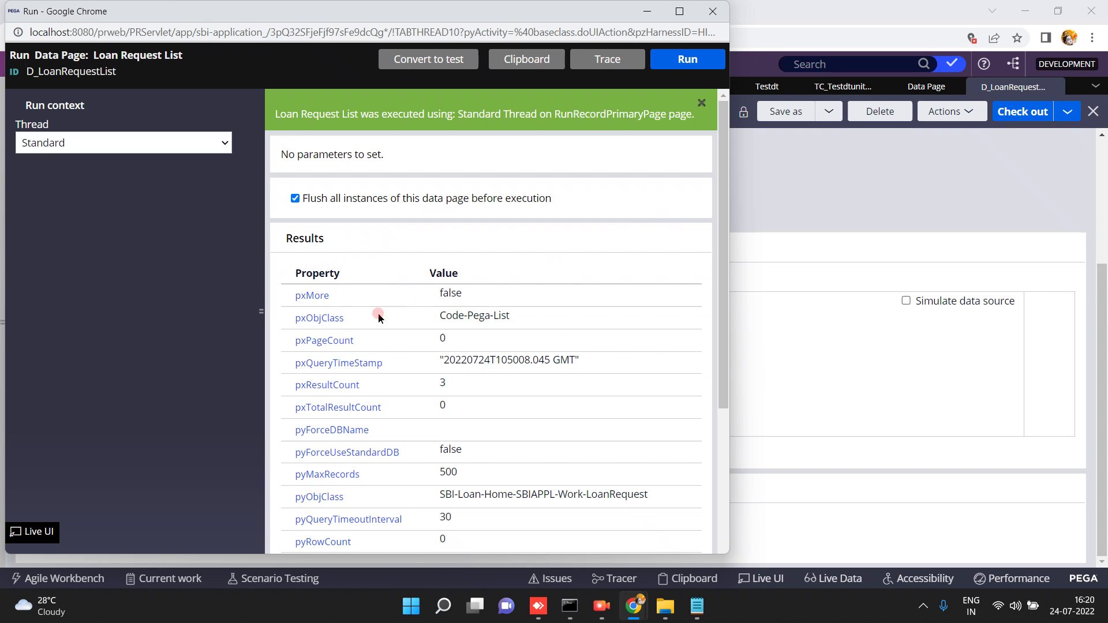
left_click(452, 448)
left_click(719, 455)
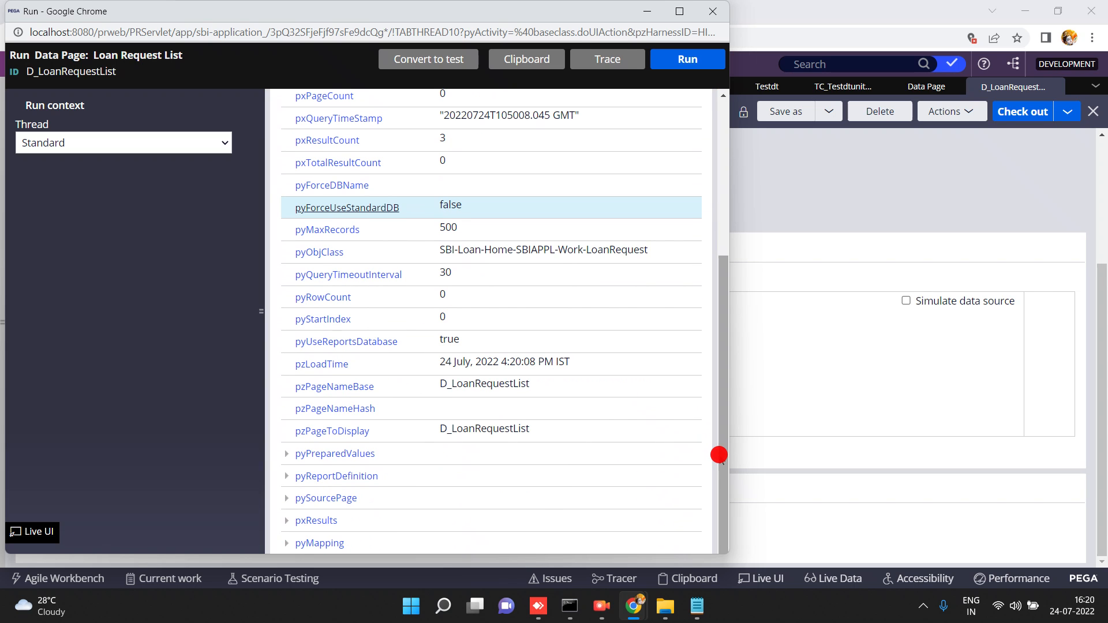
- Convert the D_LoanRequestList run to a test case and close the open Testdt and TC_Testdtunittestcase records
left_click(448, 65)
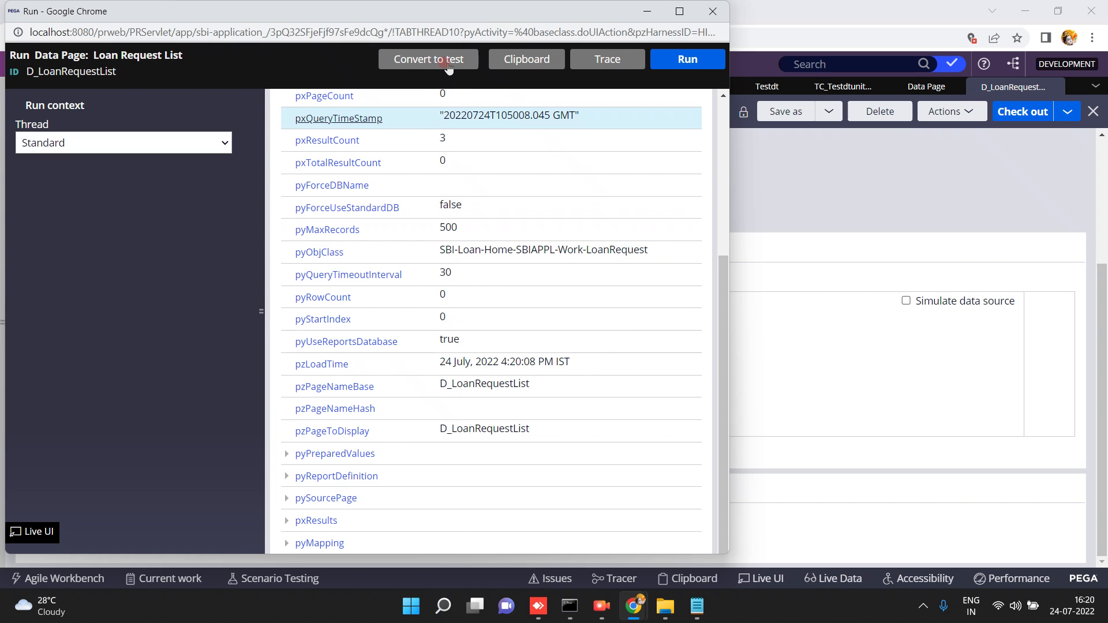
left_click(448, 64)
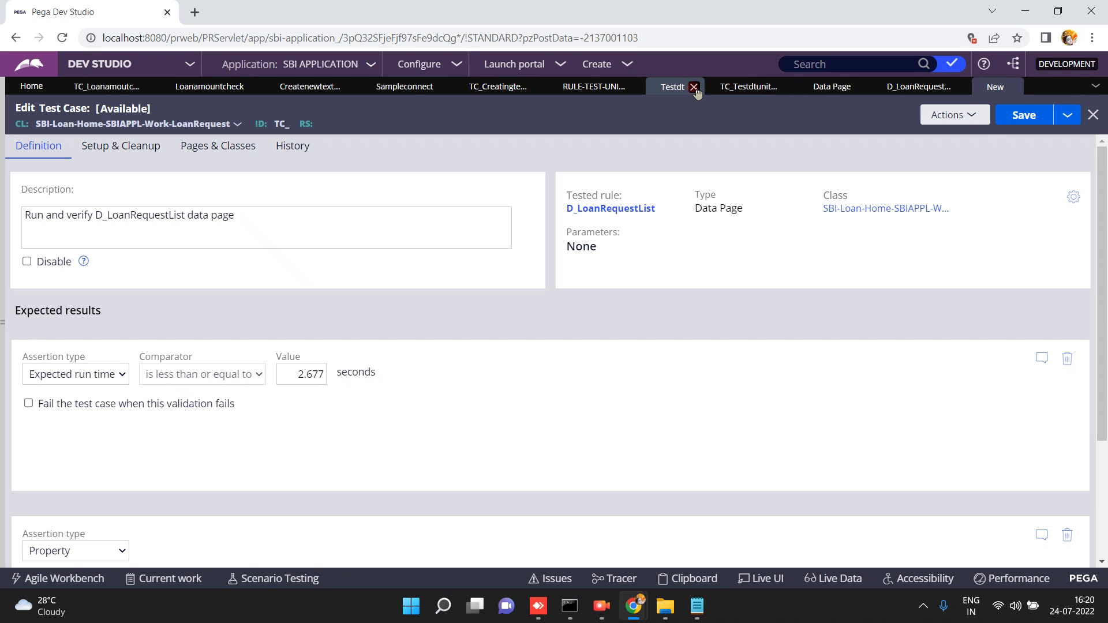
left_click(694, 88)
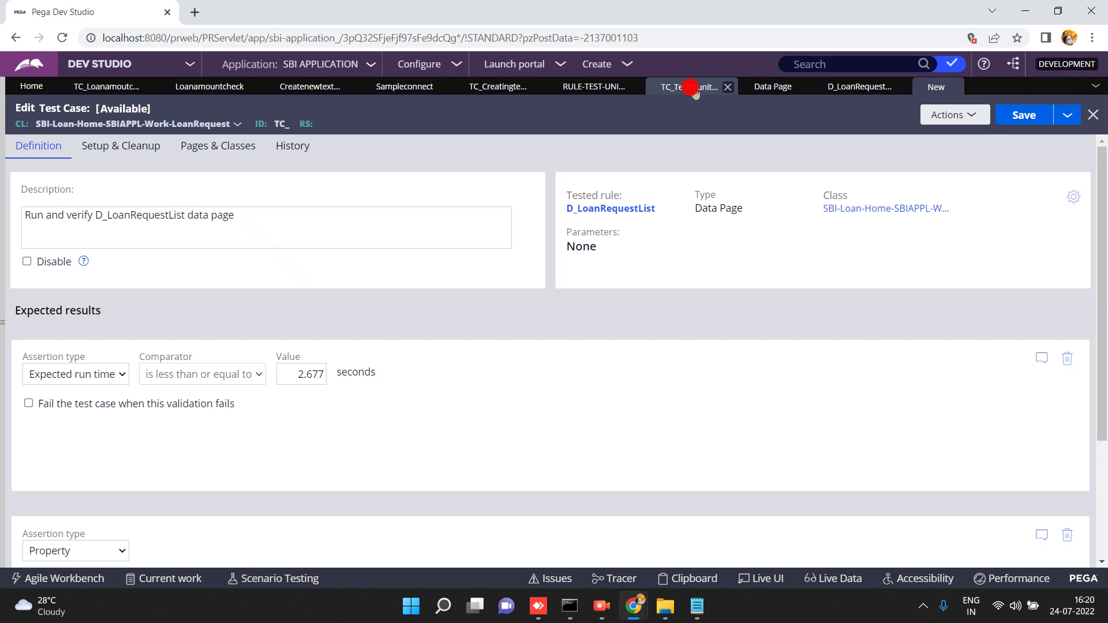
left_click(725, 90)
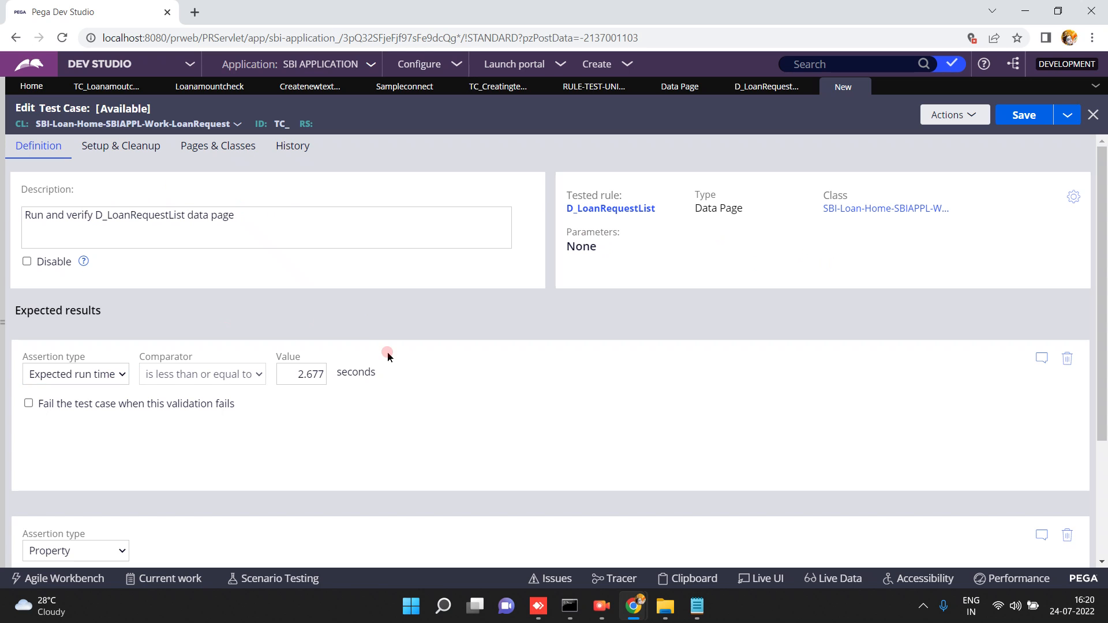
- Set the second expected result's assertion type to Result count and its object to .pxResults
scroll(1017, 435, "down", 3)
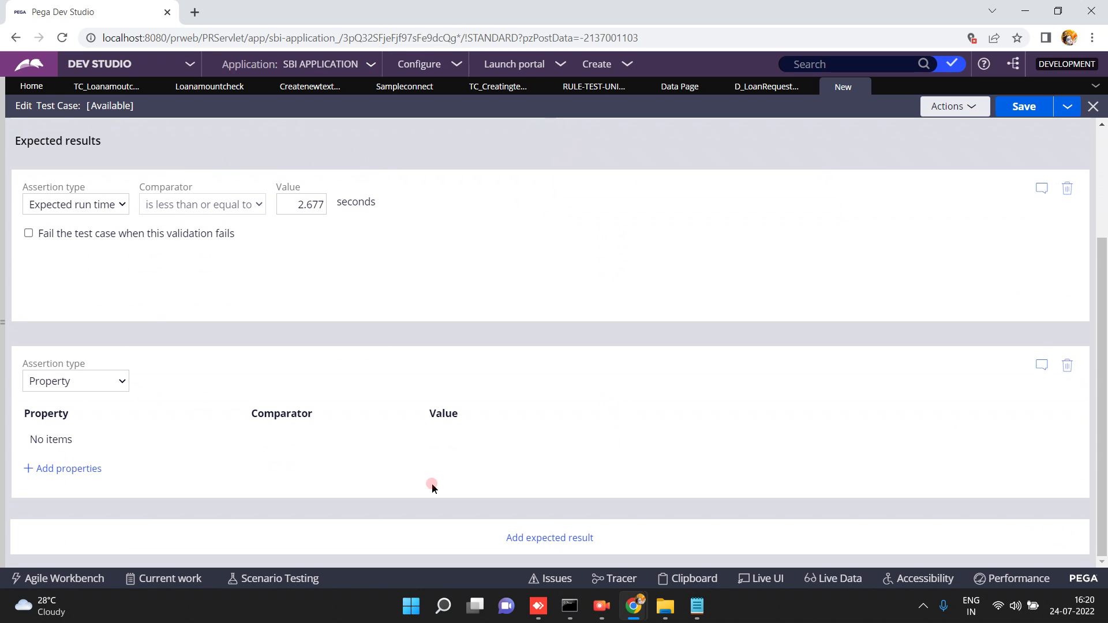
left_click(63, 381)
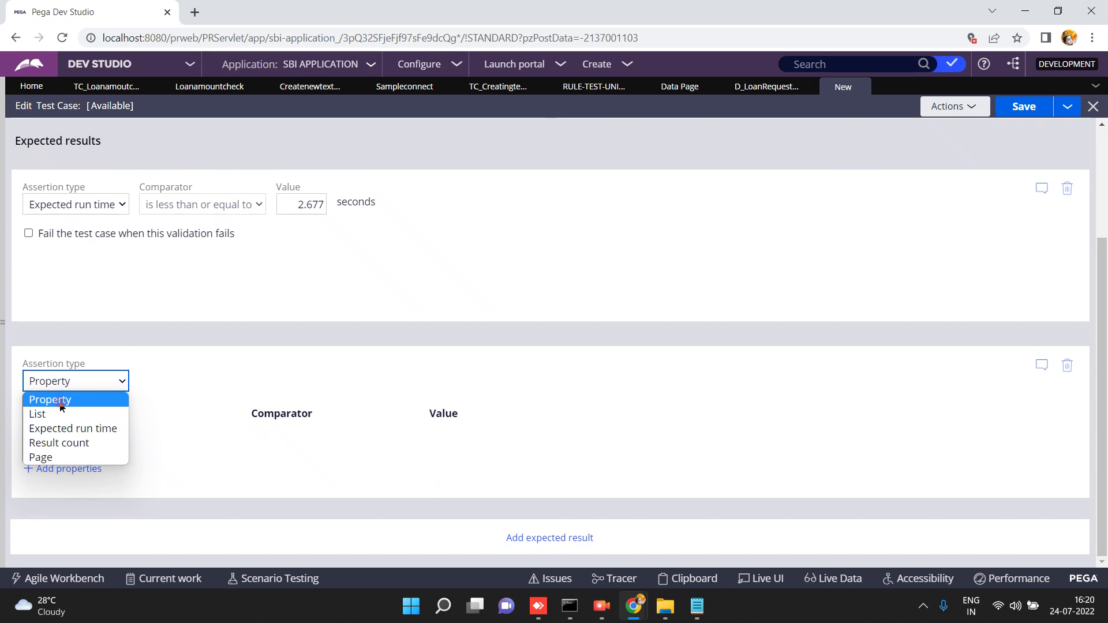
left_click(53, 443)
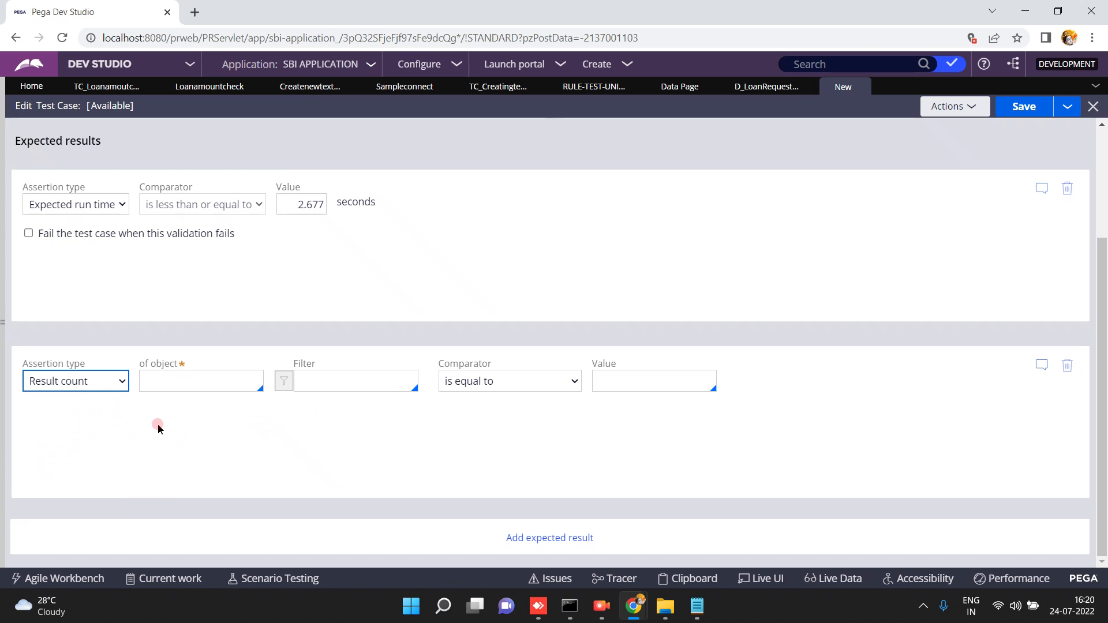
left_click(183, 383)
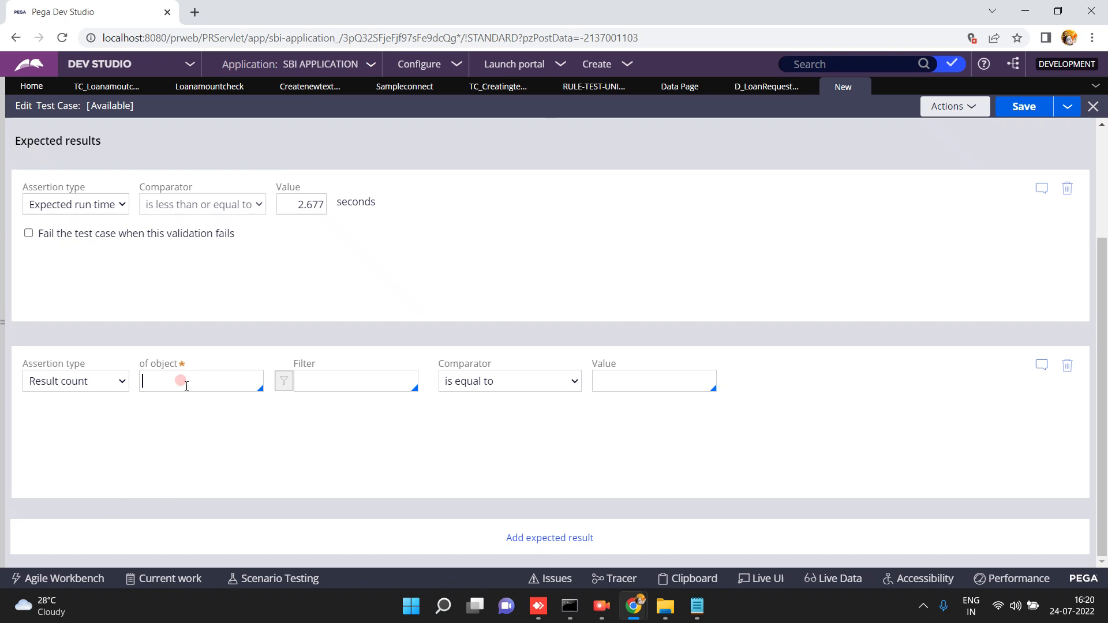
left_click(199, 384)
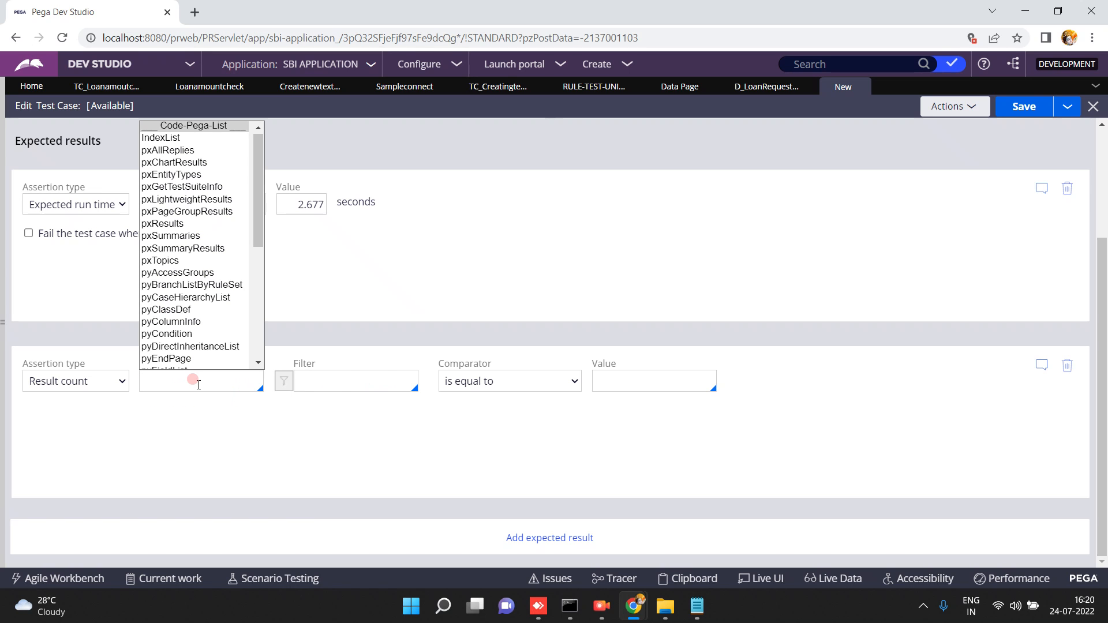
type(".pxR")
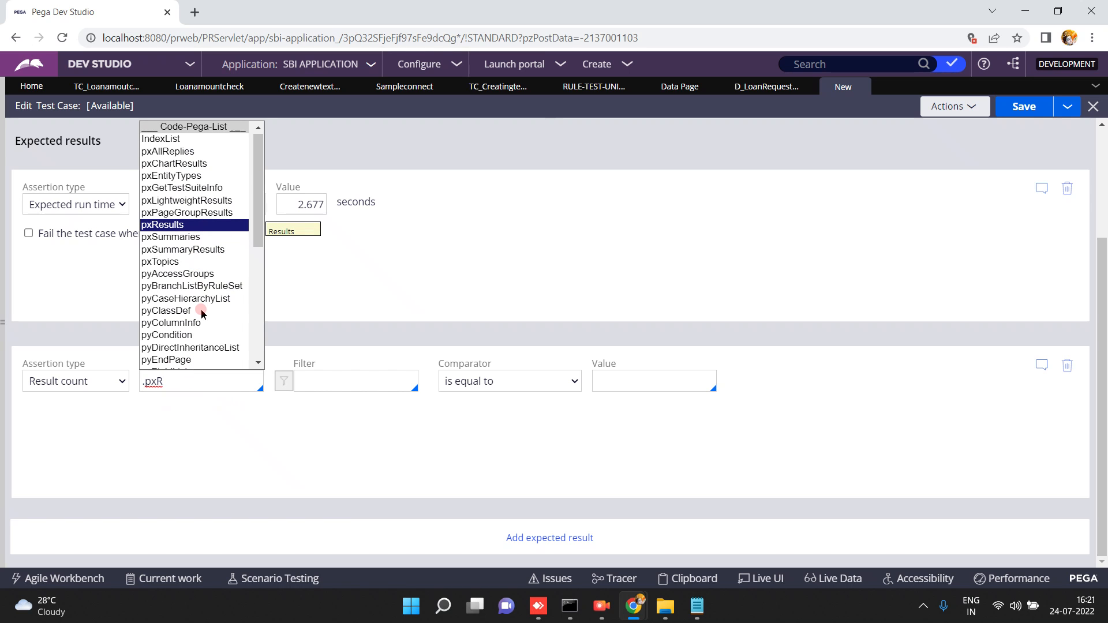
left_click(178, 226)
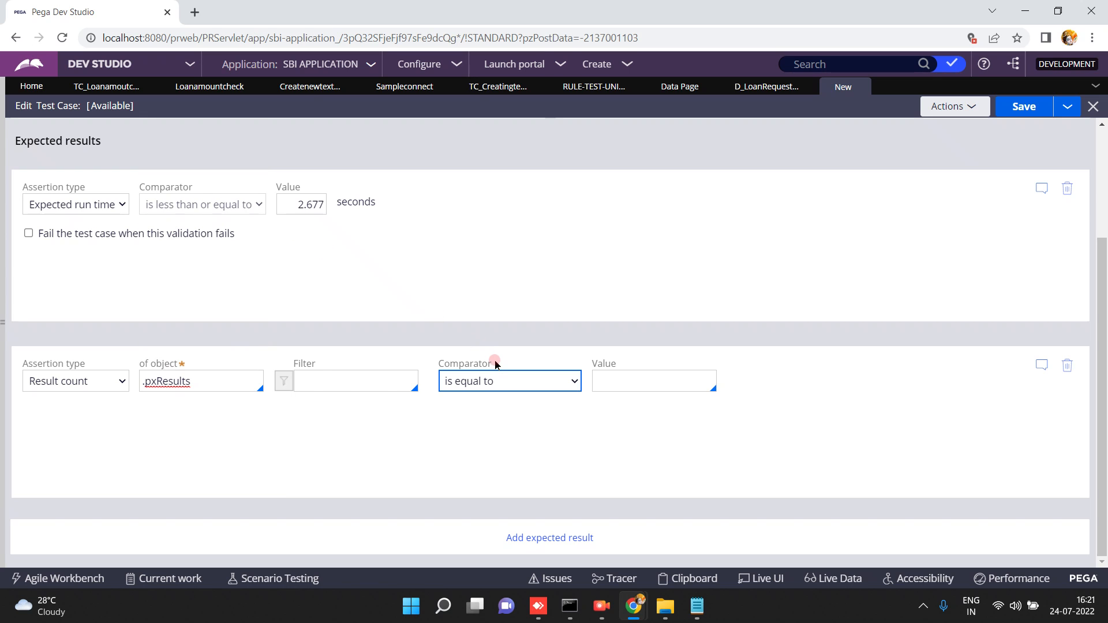
- Set the Result count assertion's comparator to is greater than and its value to 5
left_click(504, 382)
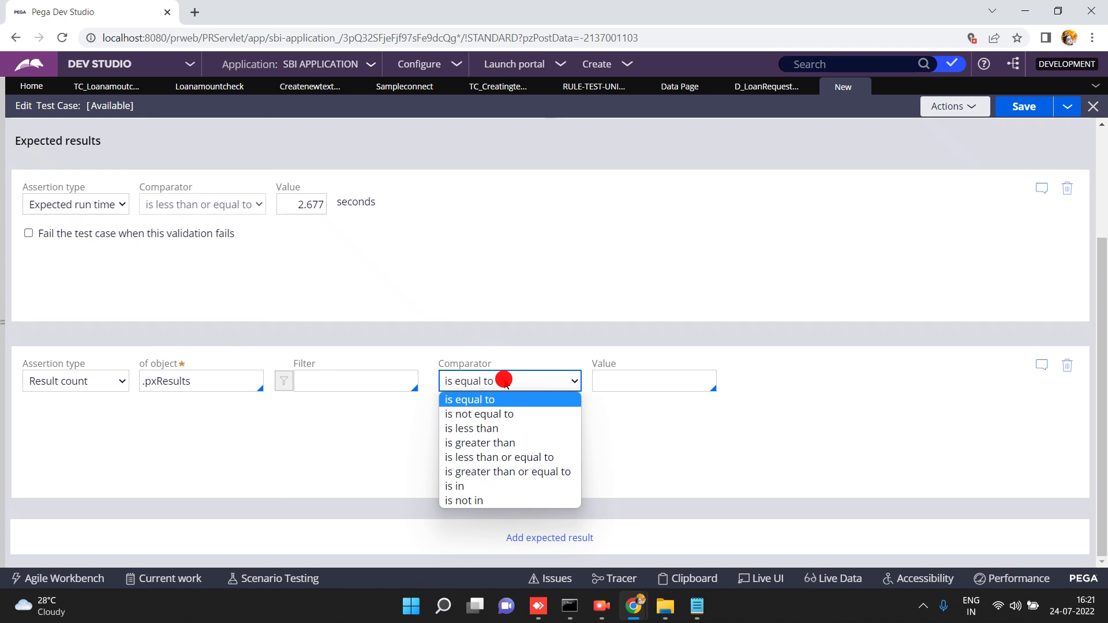
left_click(218, 383)
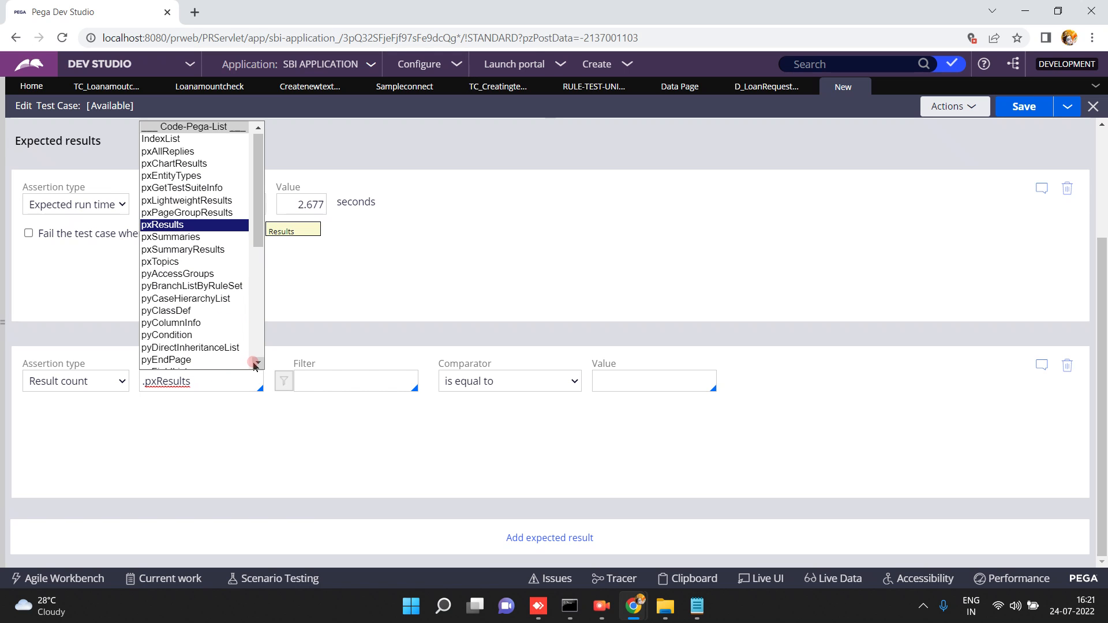
left_click_drag(258, 363, 258, 363)
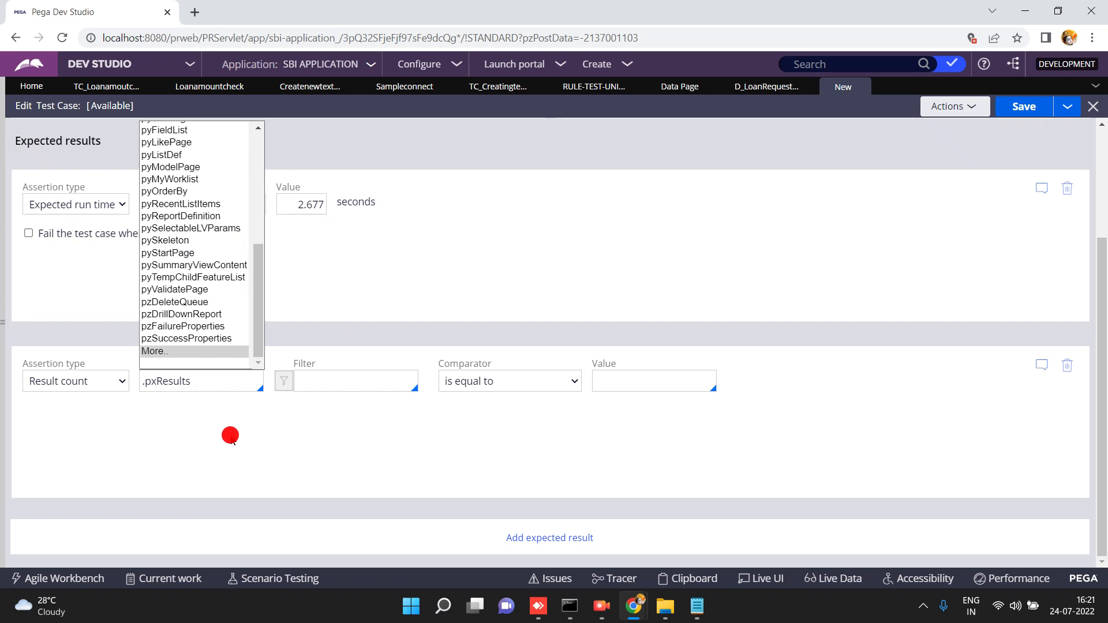
left_click(458, 413)
left_click(518, 384)
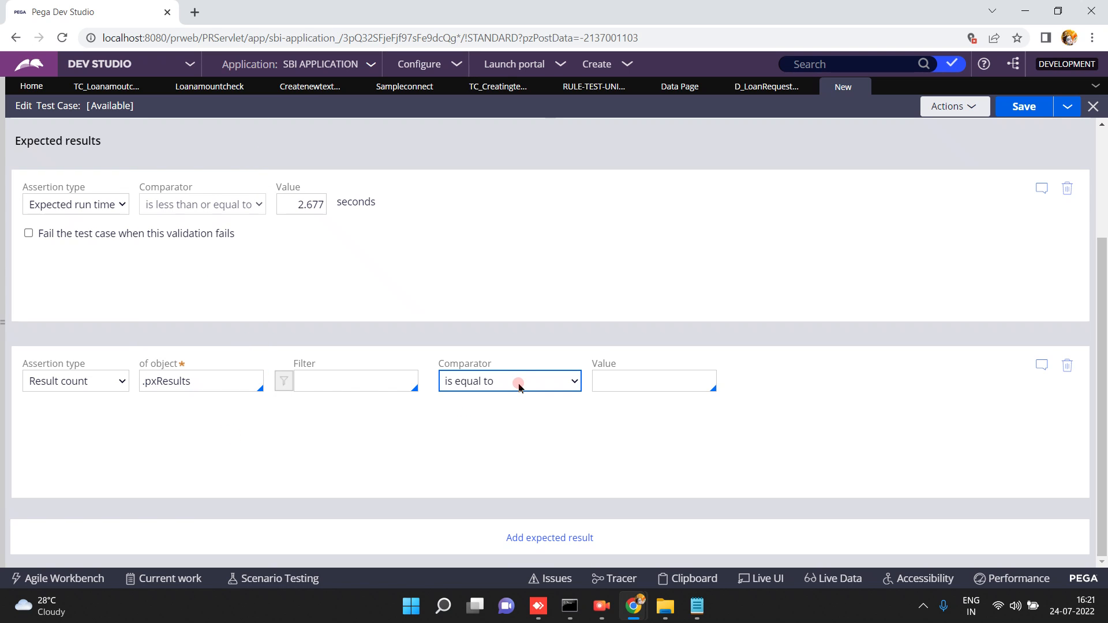
left_click(518, 383)
left_click(494, 442)
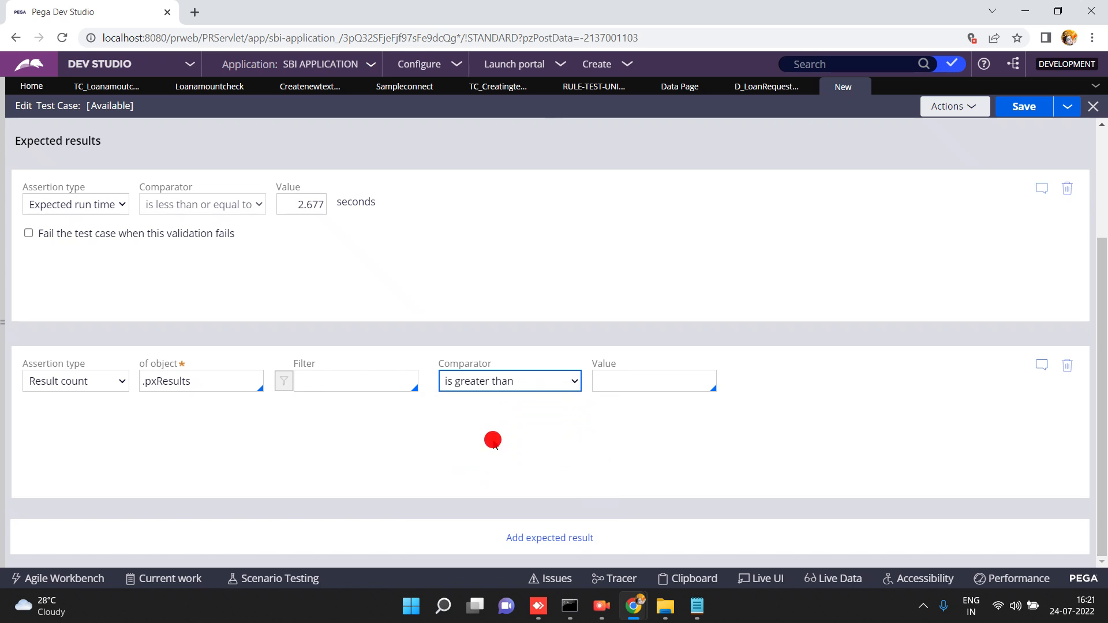
left_click(632, 382)
type("5")
- Save the test case as loanrequesttestcase with no branch, in ruleset TEST, and run it
left_click(1028, 115)
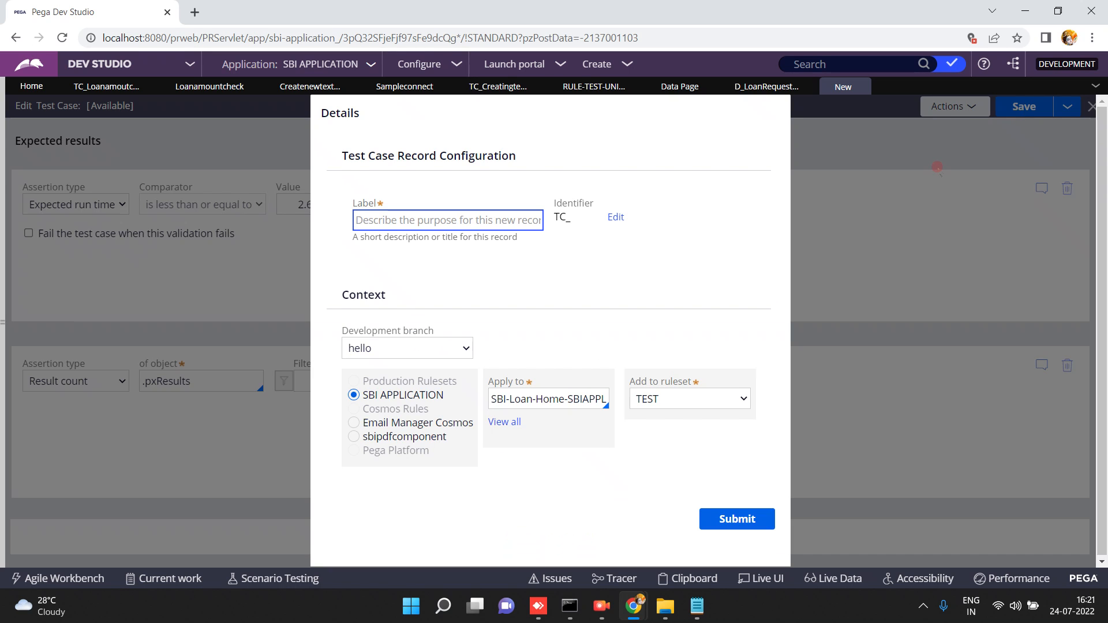
left_click(460, 218)
type("lao")
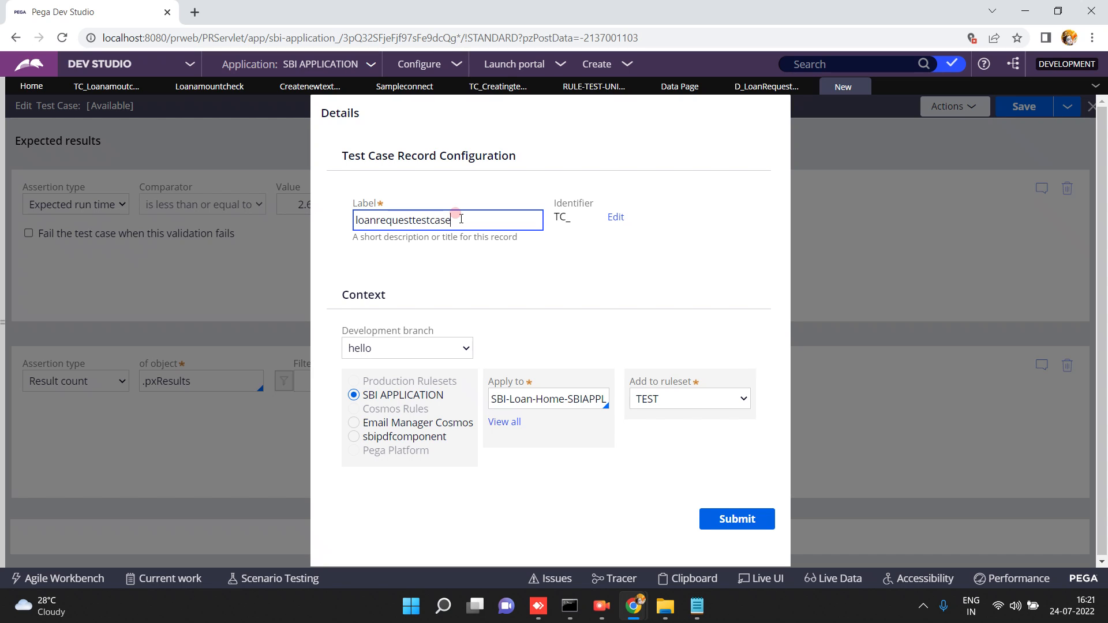
left_click(382, 348)
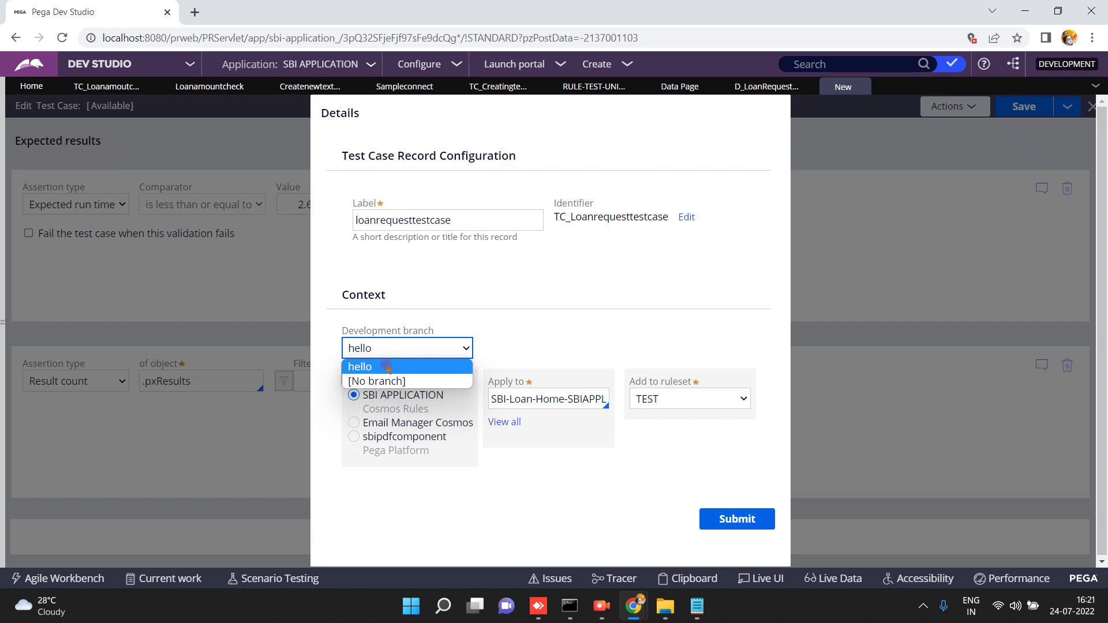
left_click(384, 382)
left_click(732, 526)
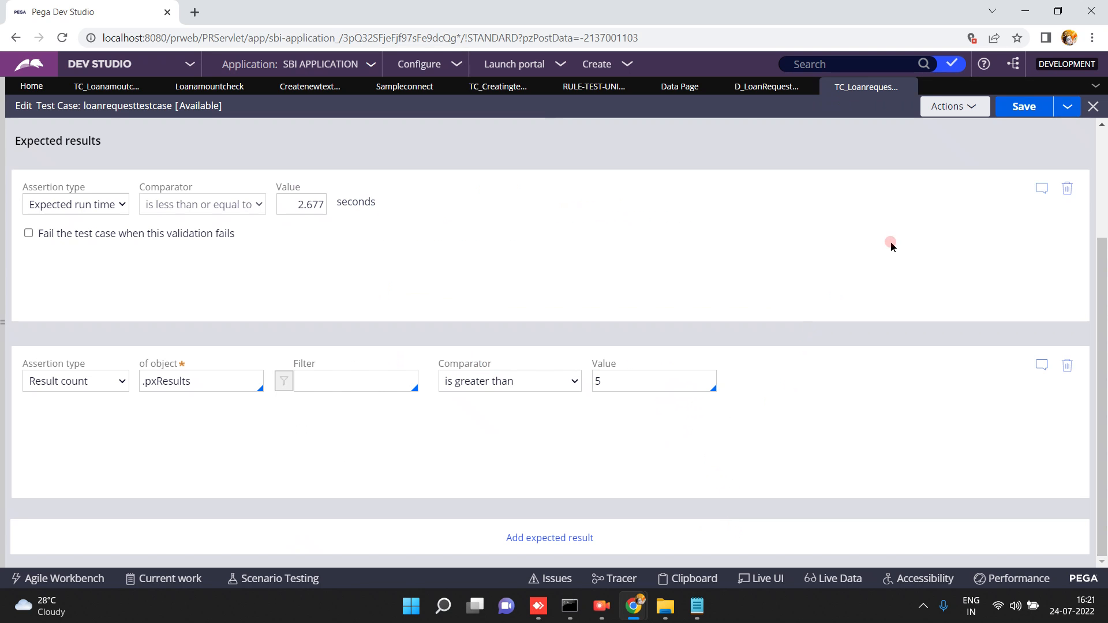
left_click(946, 108)
left_click(923, 128)
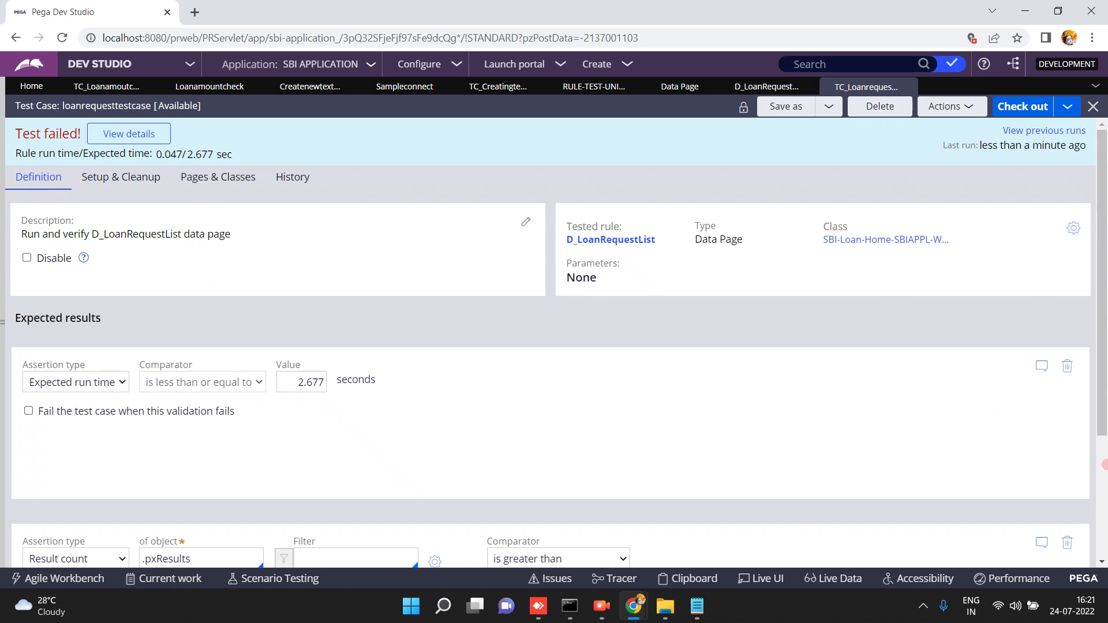
- Check out loanrequesttestcase, saving it with the Result count assertion's value set to 2, and rerun the test
scroll(1102, 465, "down", 3)
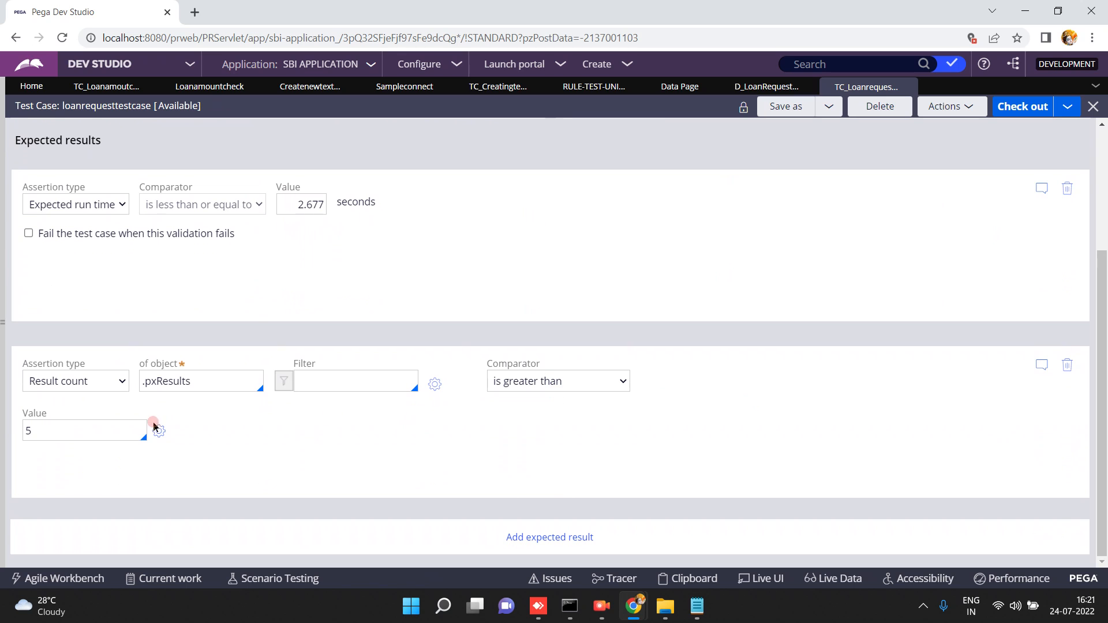
left_click(103, 429)
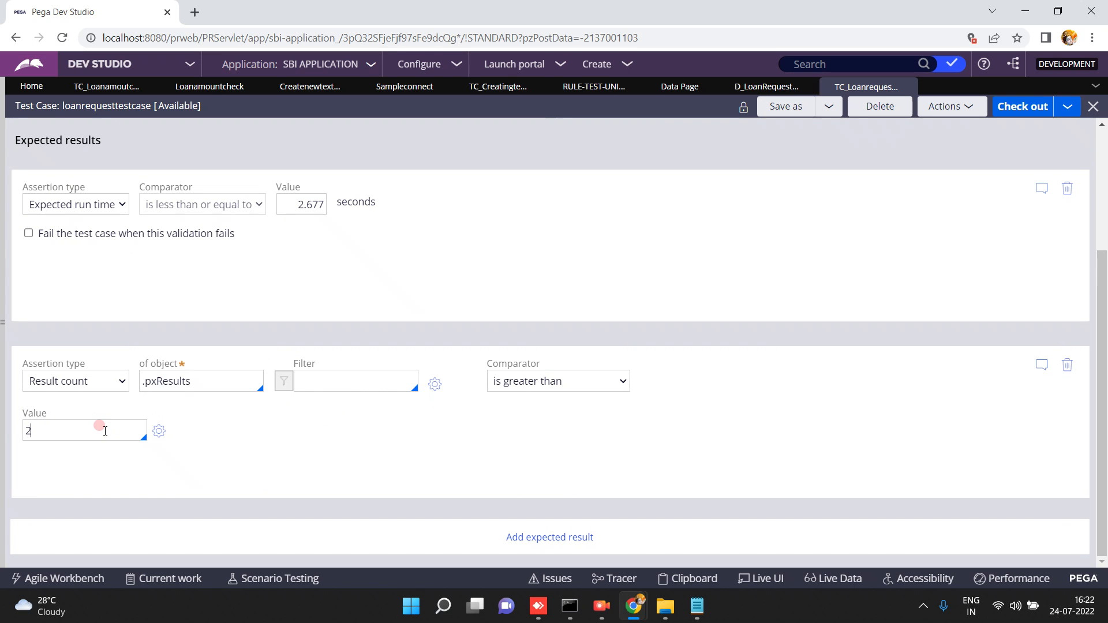
left_click(1027, 109)
left_click(1027, 110)
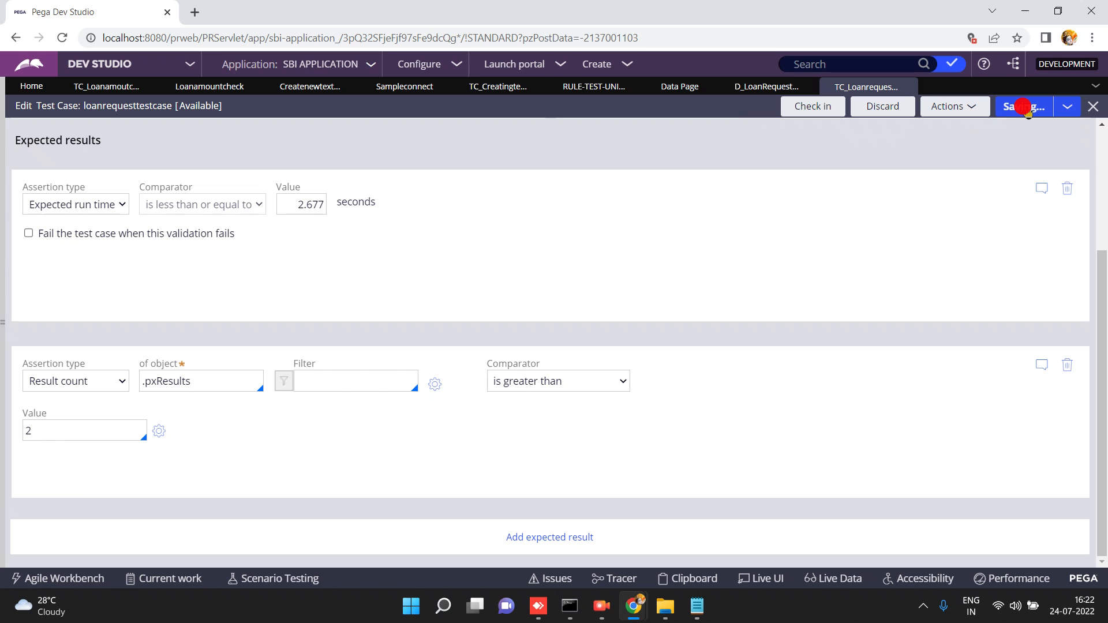
left_click(955, 107)
left_click(943, 124)
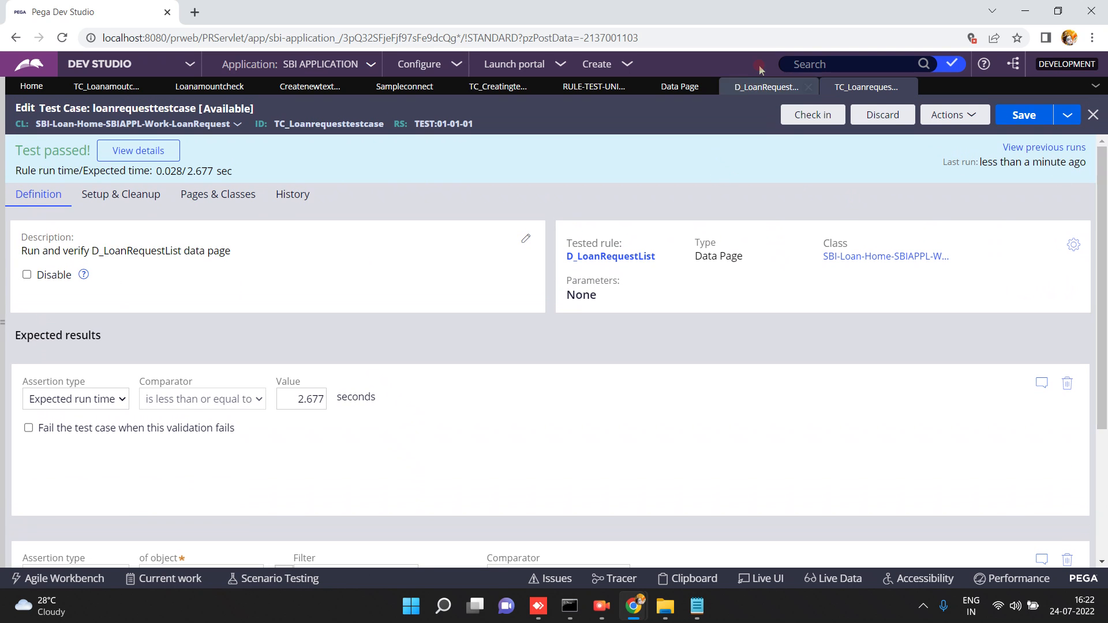
- Review the data page definition and data source of the D_LoanRequestList rule
left_click(748, 90)
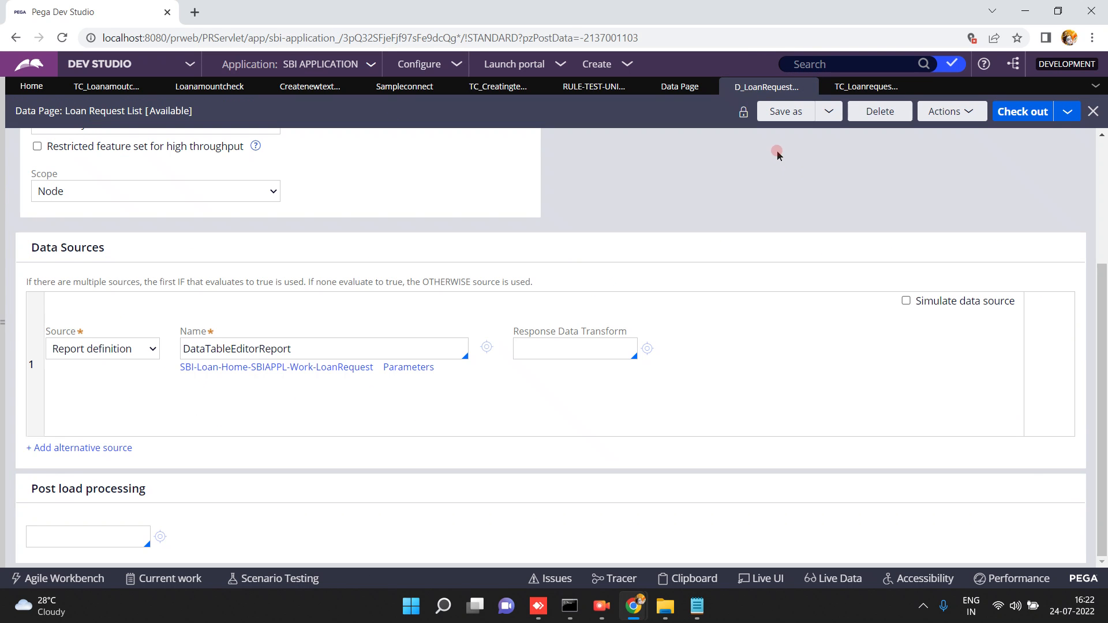
mouse_move(637, 611)
left_click(590, 544)
left_click(1102, 141)
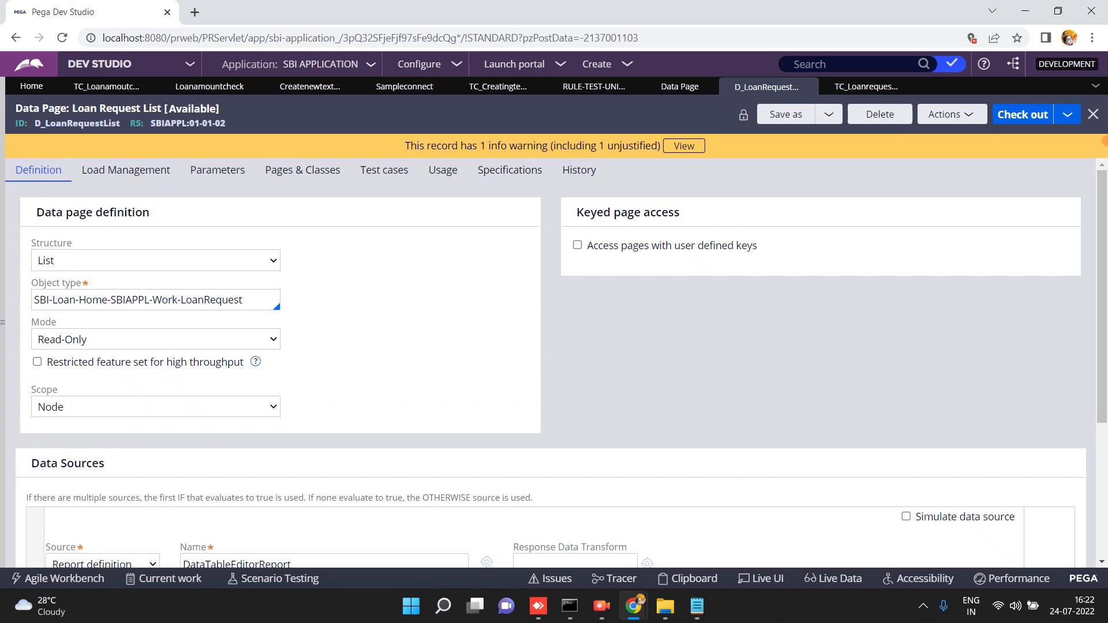
- Check in the loanrequesttestcase test case with the comment testcase
left_click(865, 87)
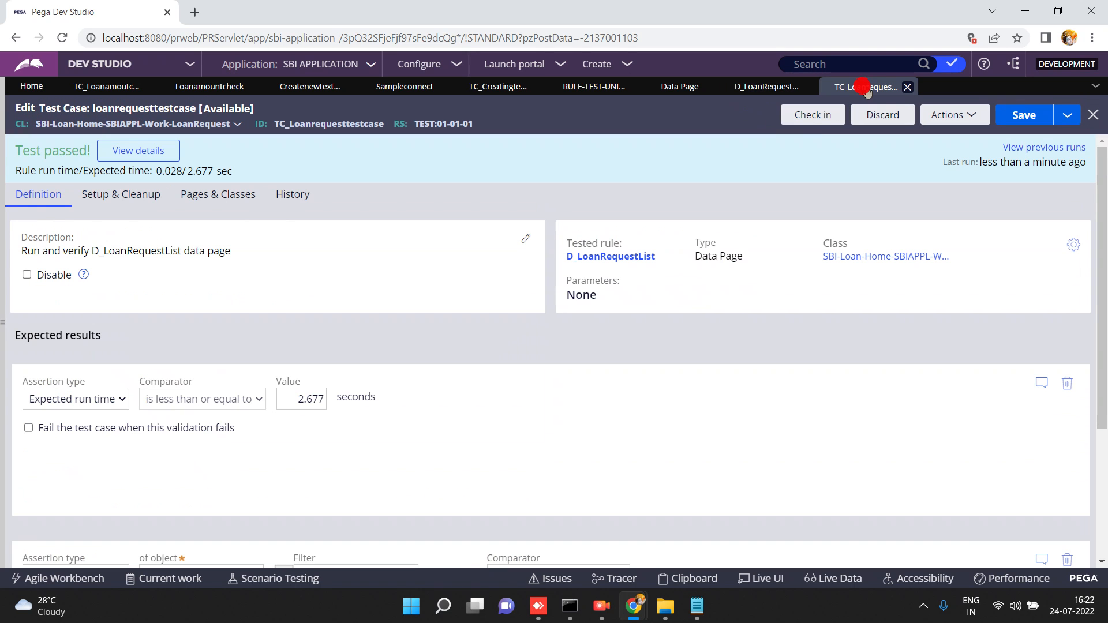
left_click(810, 118)
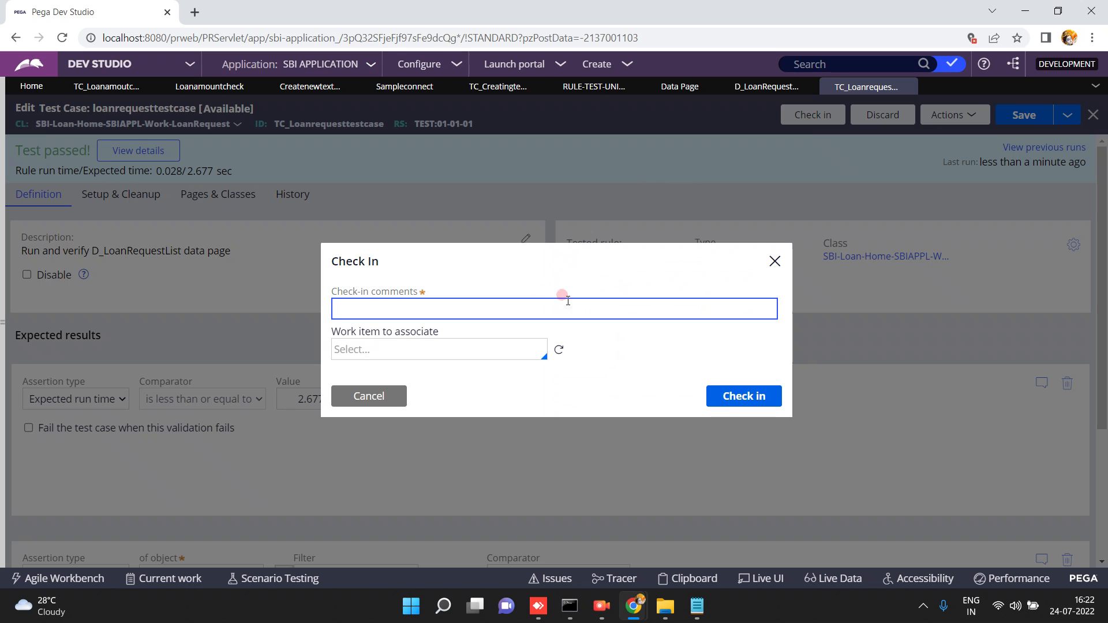
left_click(563, 306)
left_click(568, 310)
type("testcase")
left_click(733, 394)
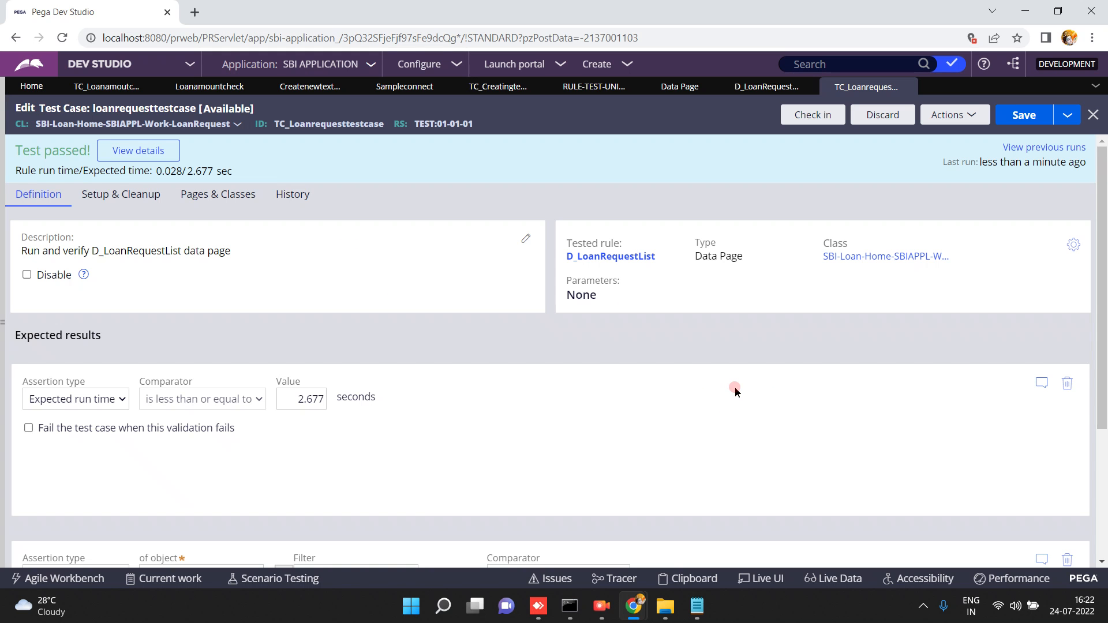
- Switch to the creatingtextfile test case and browse the SysAdmin record types in the Records explorer
left_click(517, 93)
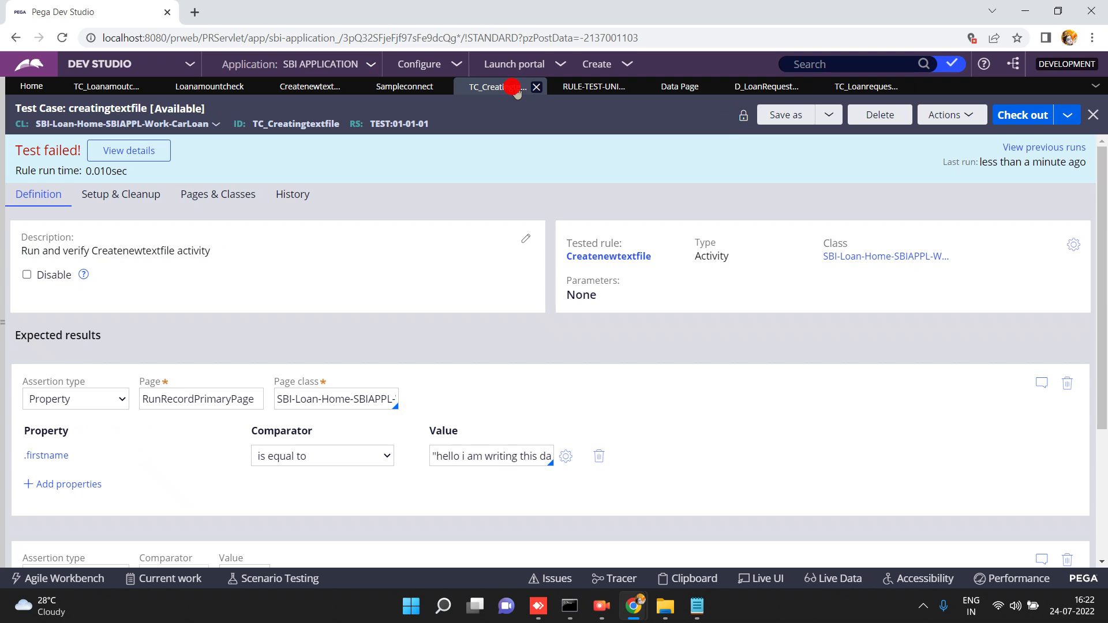
left_click(3, 332)
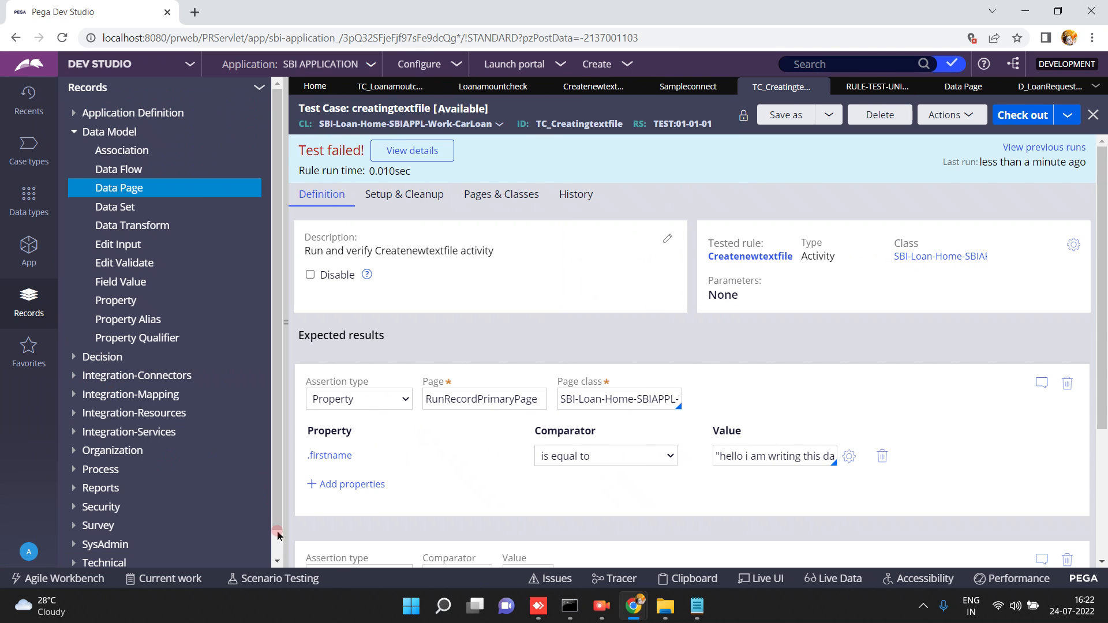
scroll(268, 548, "down", 1)
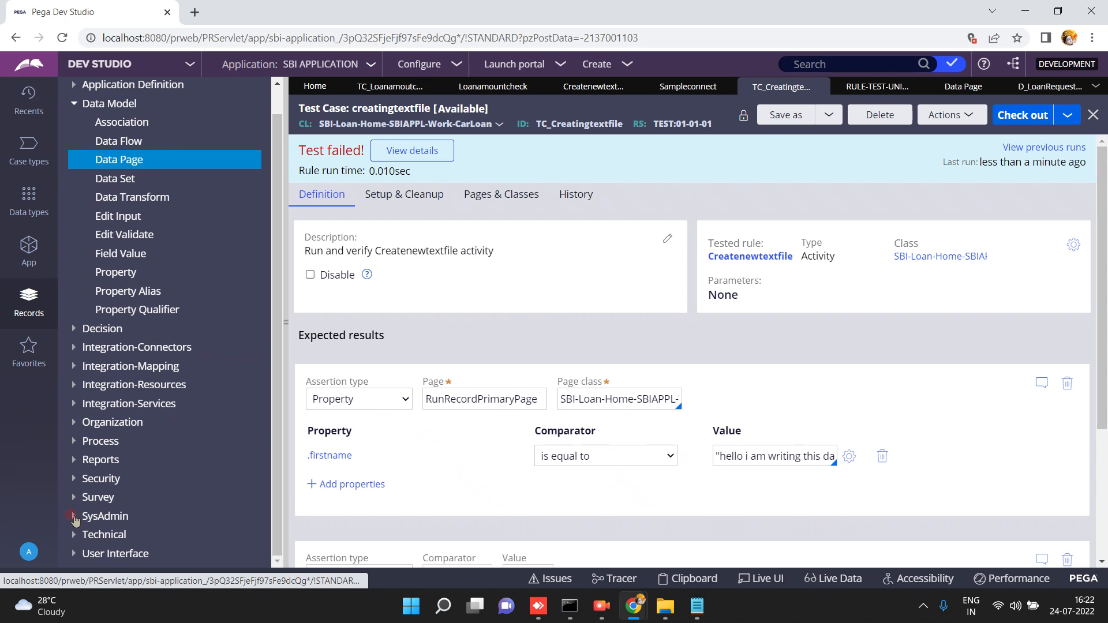
left_click(73, 516)
left_click(278, 514)
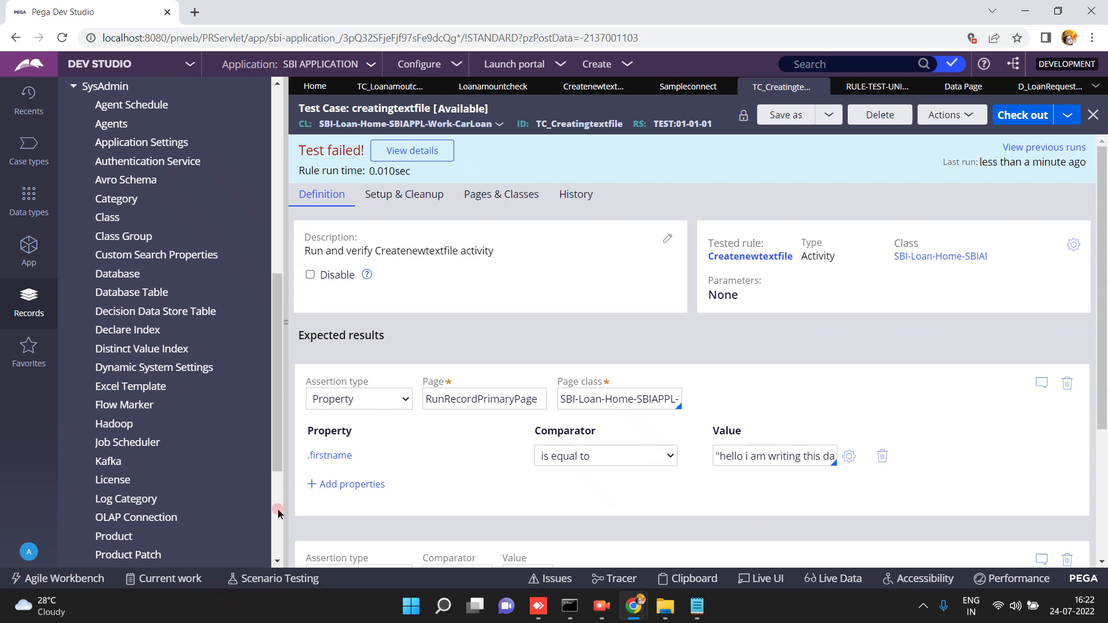
left_click(284, 327)
- Check out the creatingtextfile test case and expand the Cleanup section of its setup and cleanup settings
left_click(1030, 118)
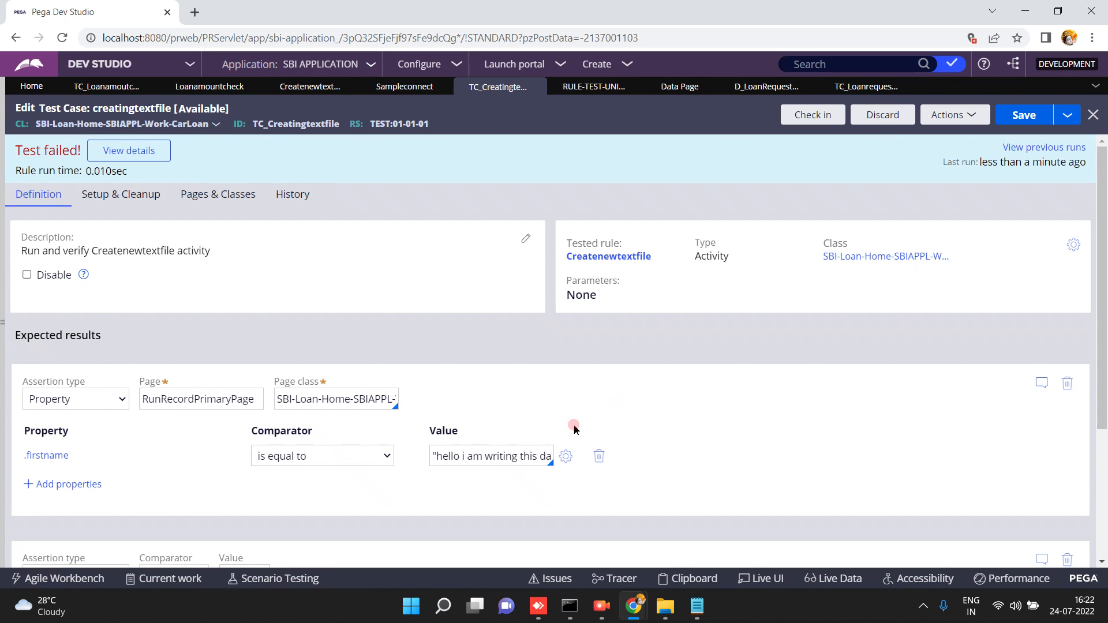
left_click(110, 194)
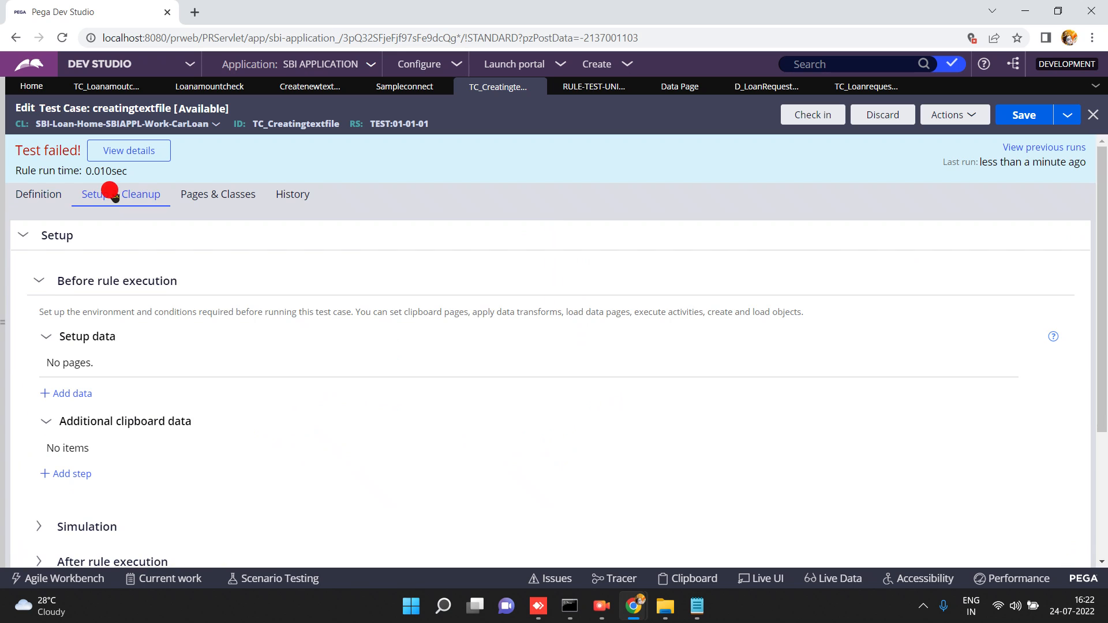
scroll(1104, 539, "down", 3)
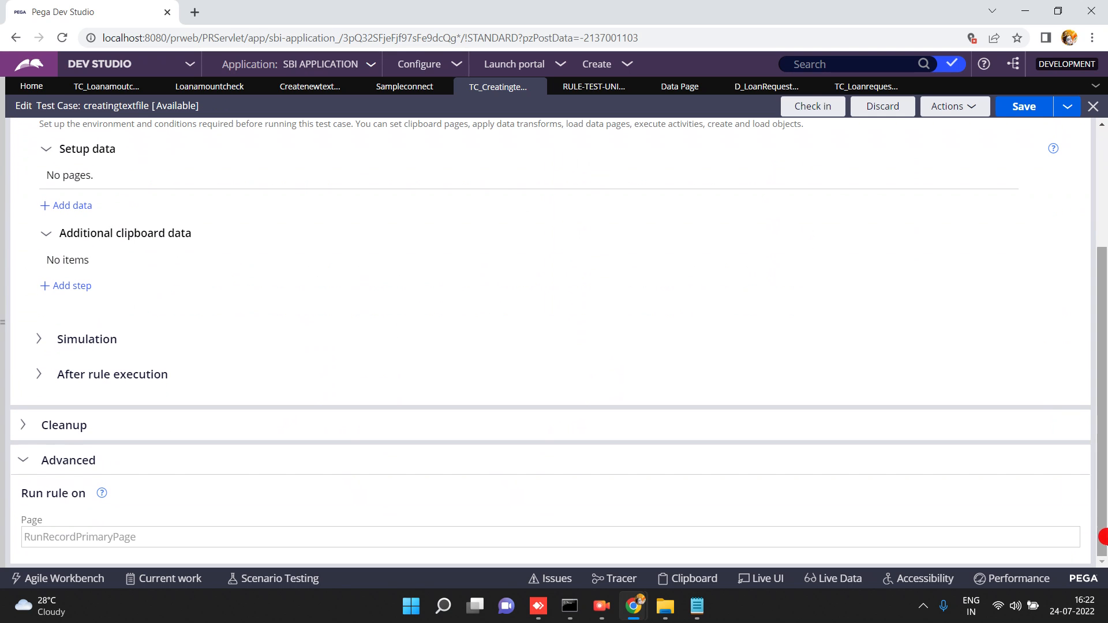
left_click(36, 422)
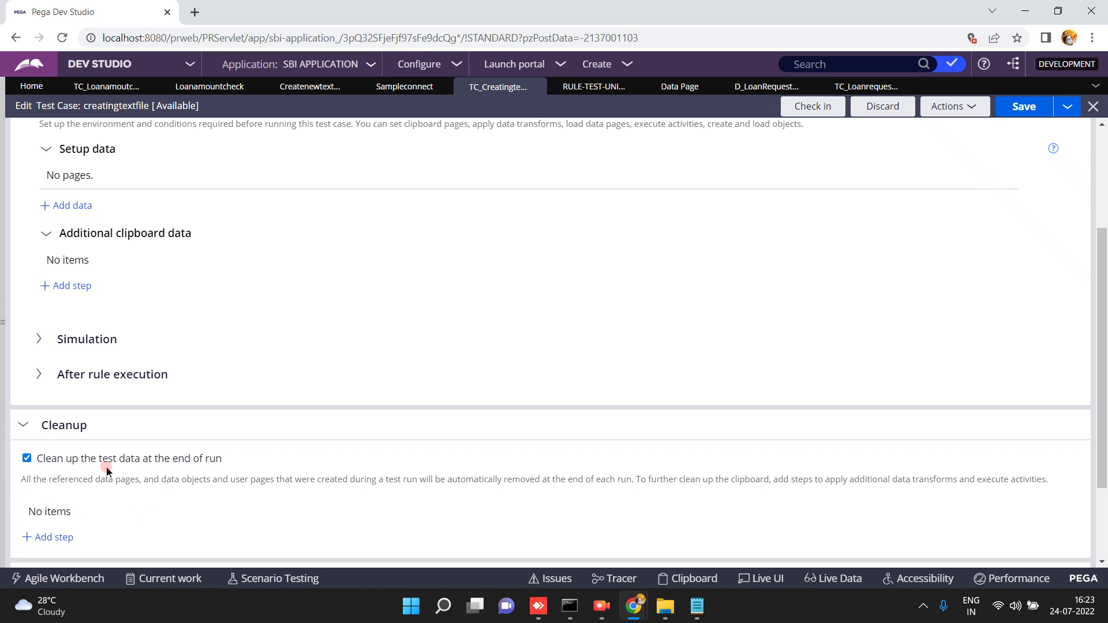
- Add a cleanup step to the creatingtextfile test case and set its action to Apply data transform
left_click(51, 539)
left_click(55, 539)
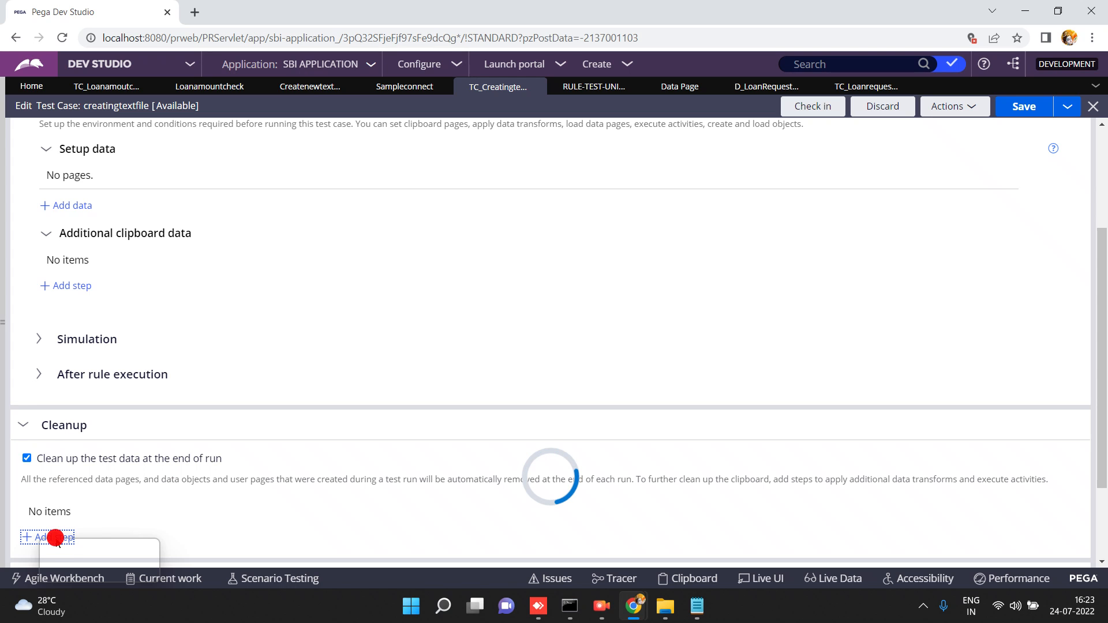
scroll(413, 433, "down", 2)
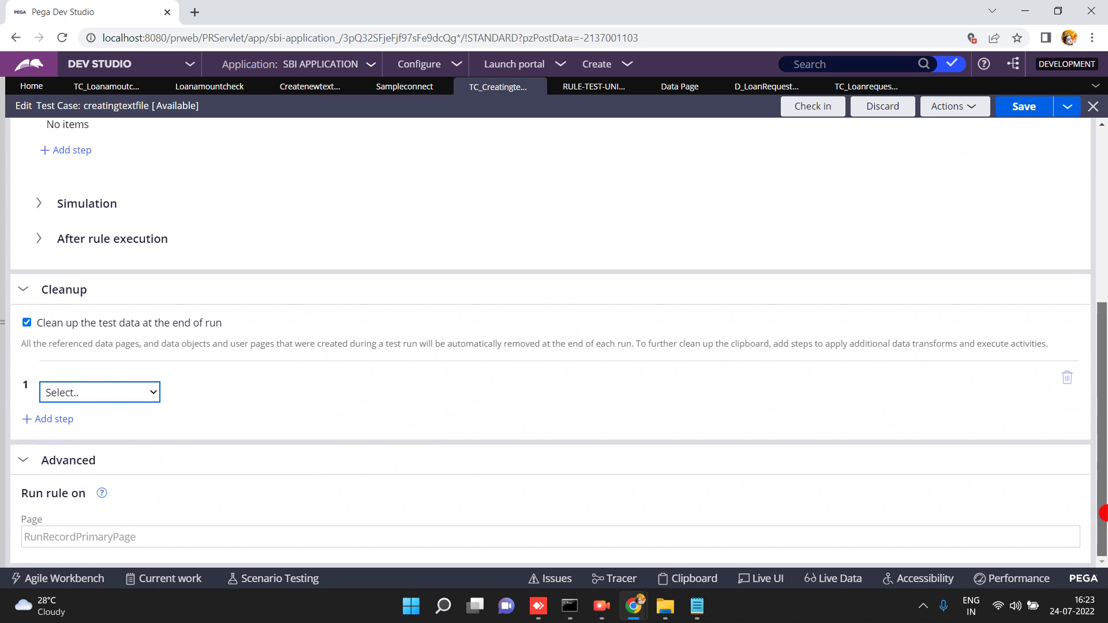
left_click(131, 393)
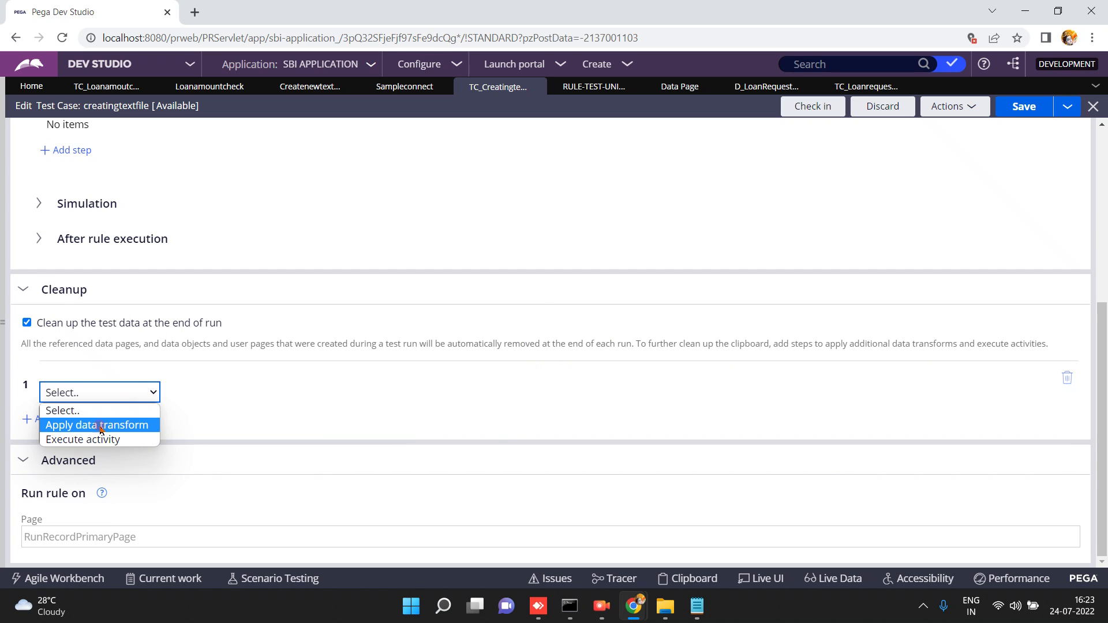
left_click(99, 426)
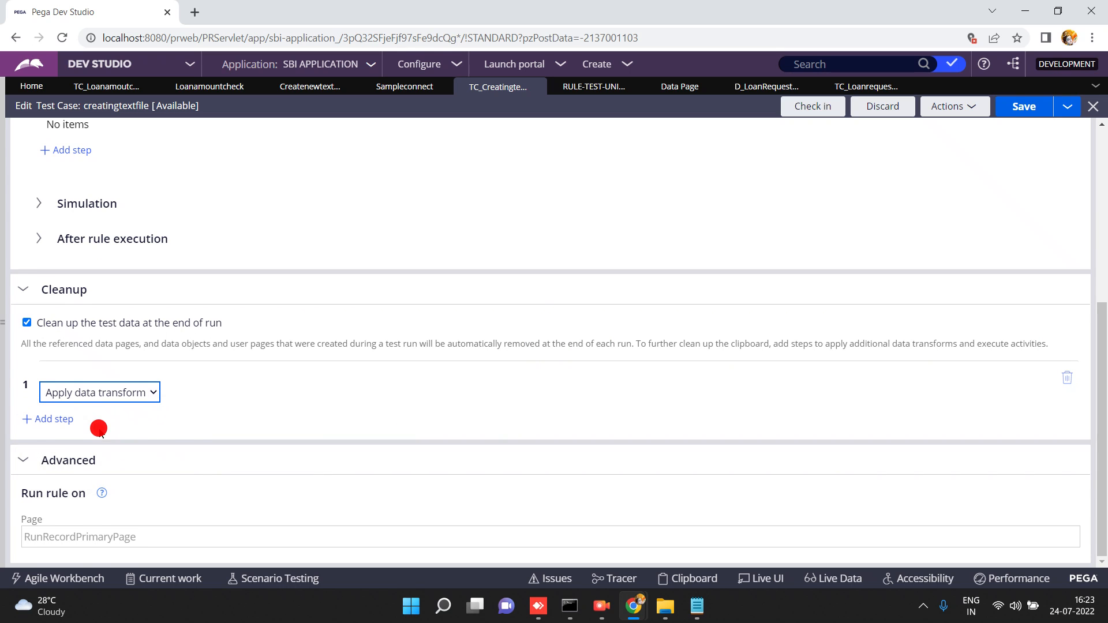
left_click(119, 423)
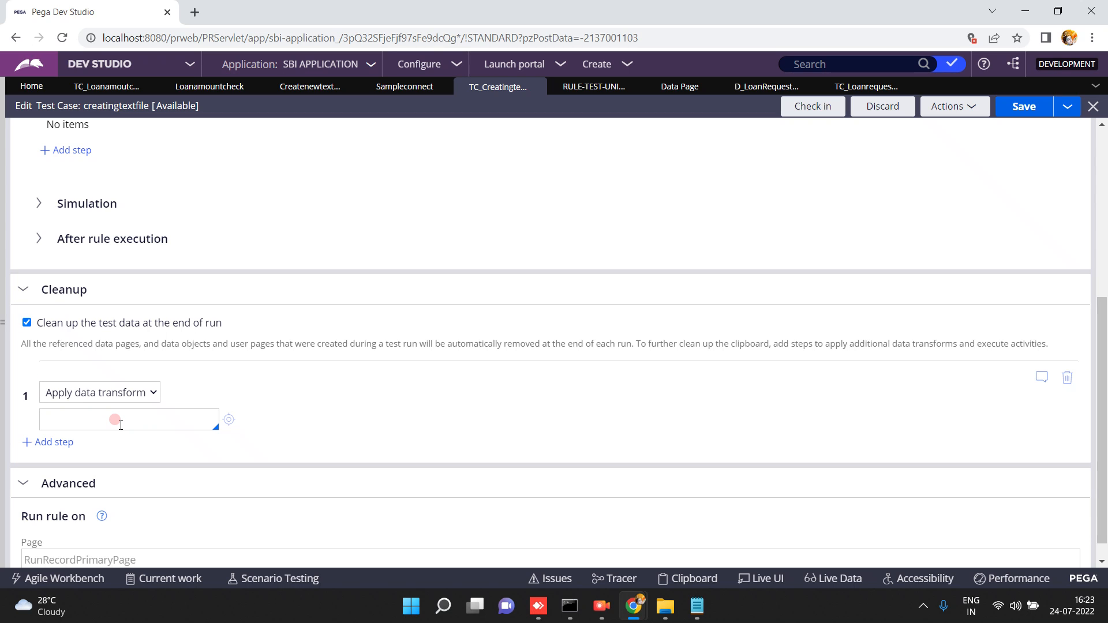
- Examine the Run rule on page setting in the Advanced section of the test case
left_click(573, 405)
left_click(51, 509)
left_click(1102, 554)
left_click(170, 523)
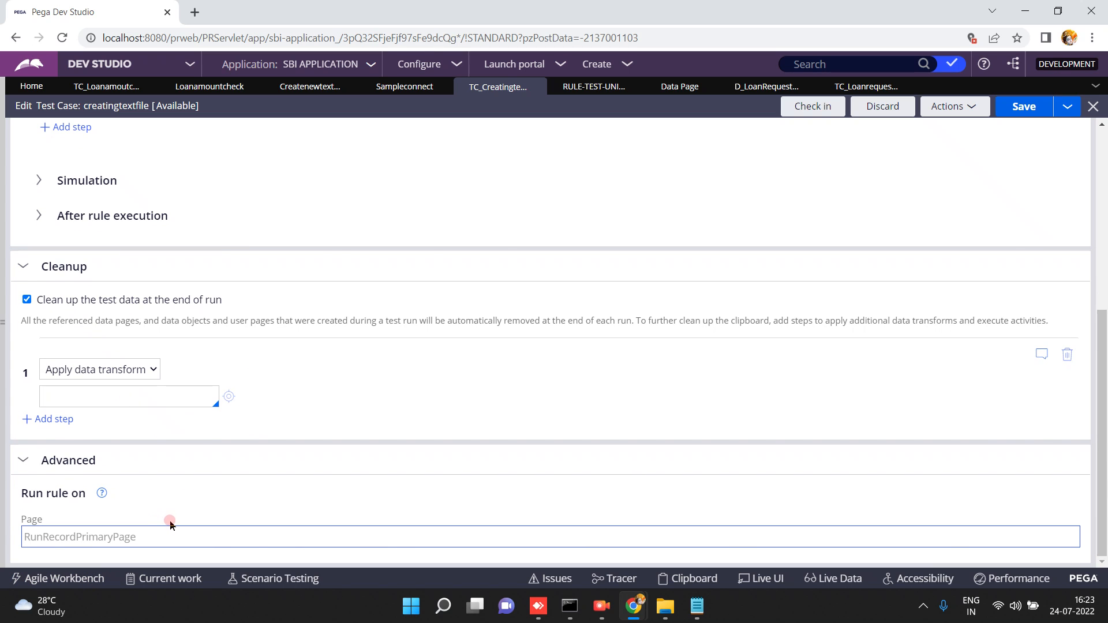
double_click(168, 529)
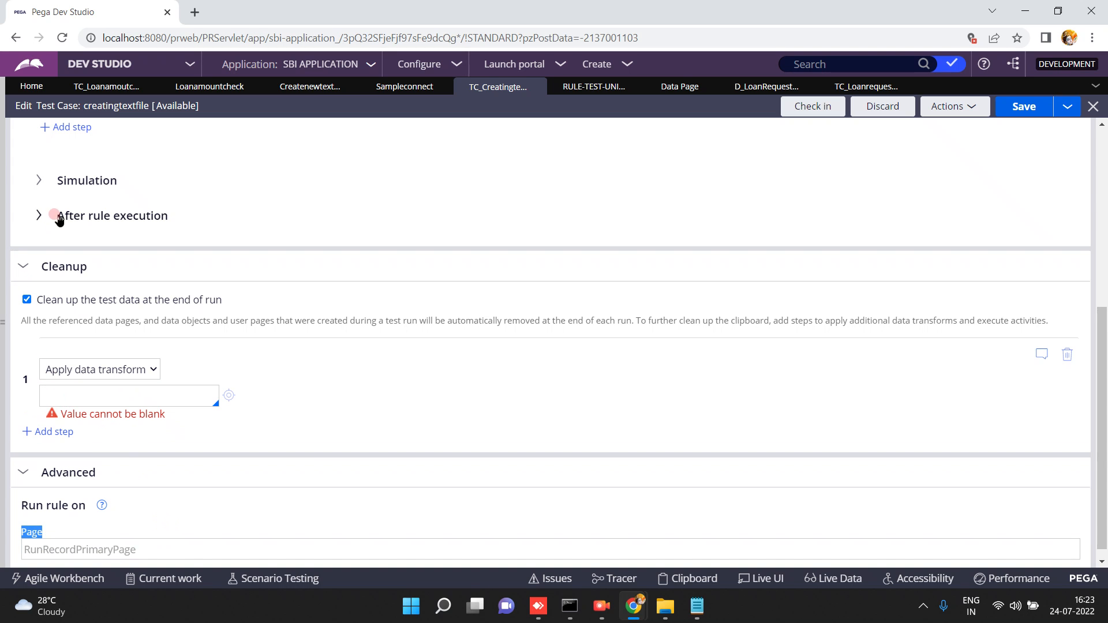
- Discard the checked-out version of the creatingtextfile test case
left_click(1103, 169)
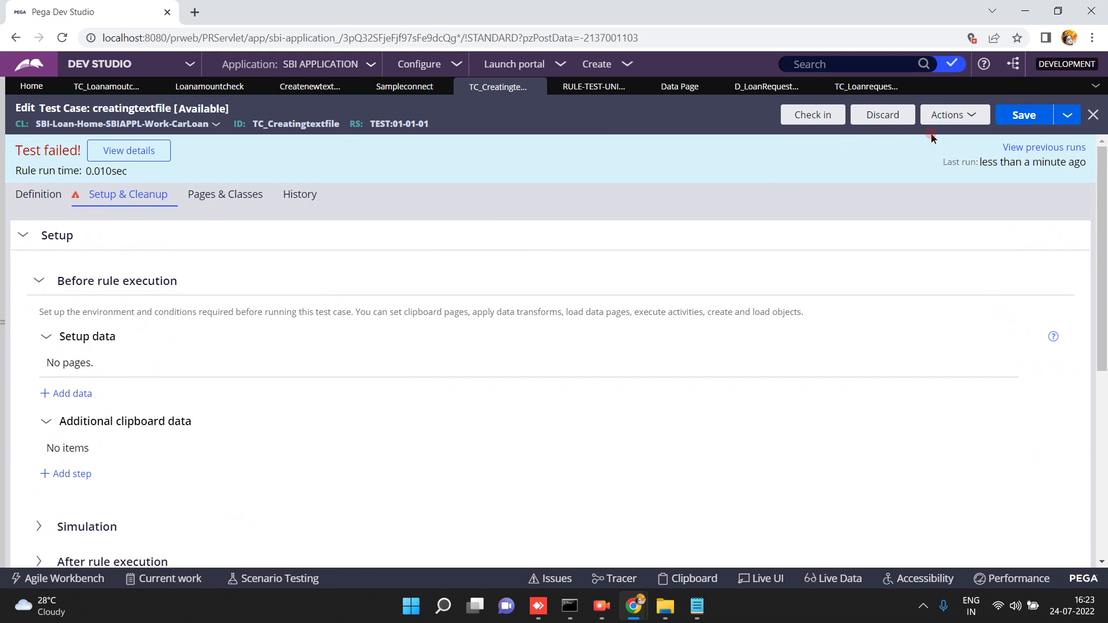
left_click(876, 114)
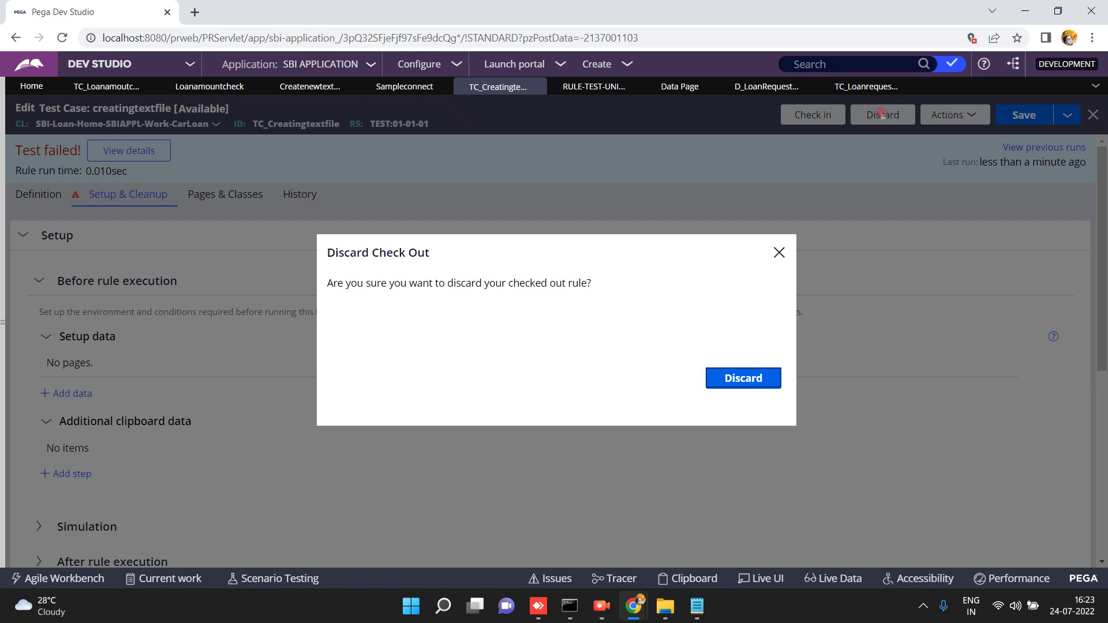
left_click(745, 378)
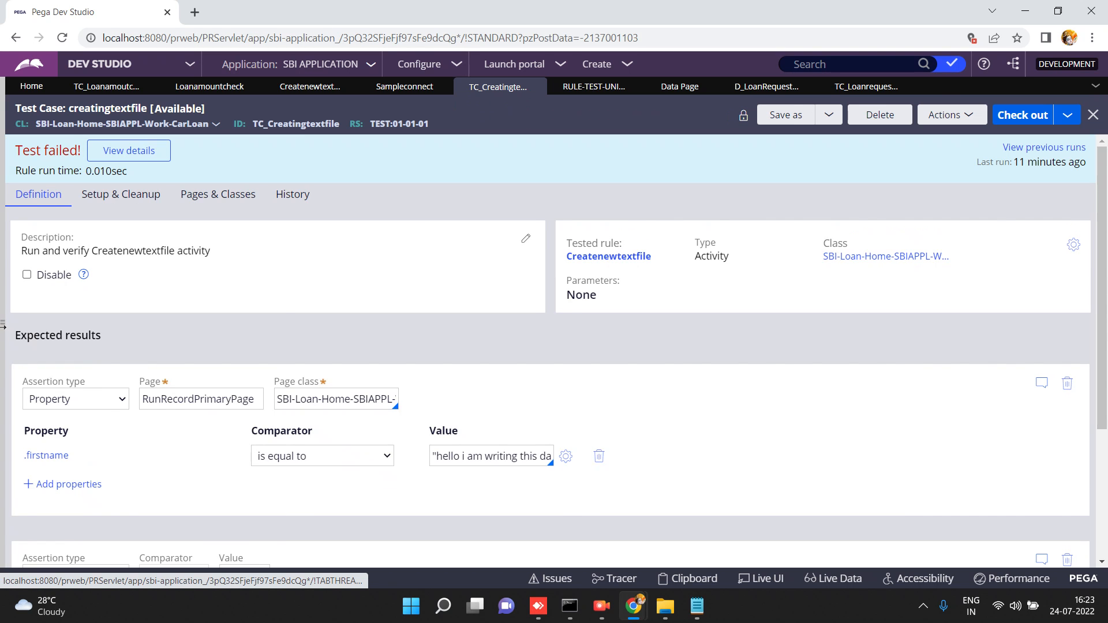
- Open the list of Test Suite instances from the Technical category of the Records explorer
left_click(3, 326)
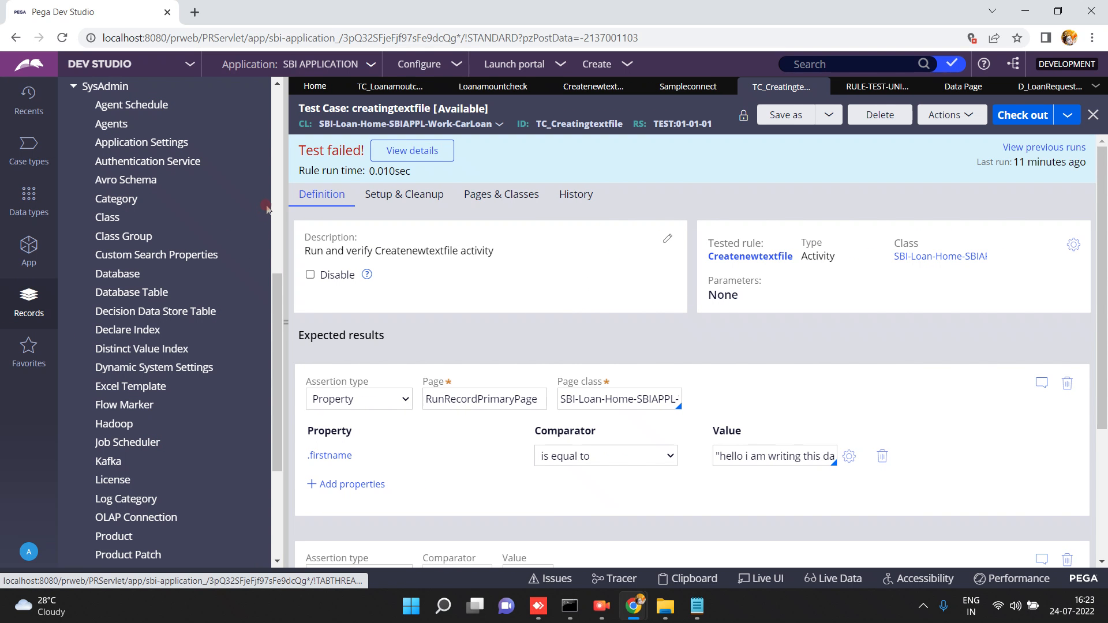
left_click_drag(277, 299, 290, 392)
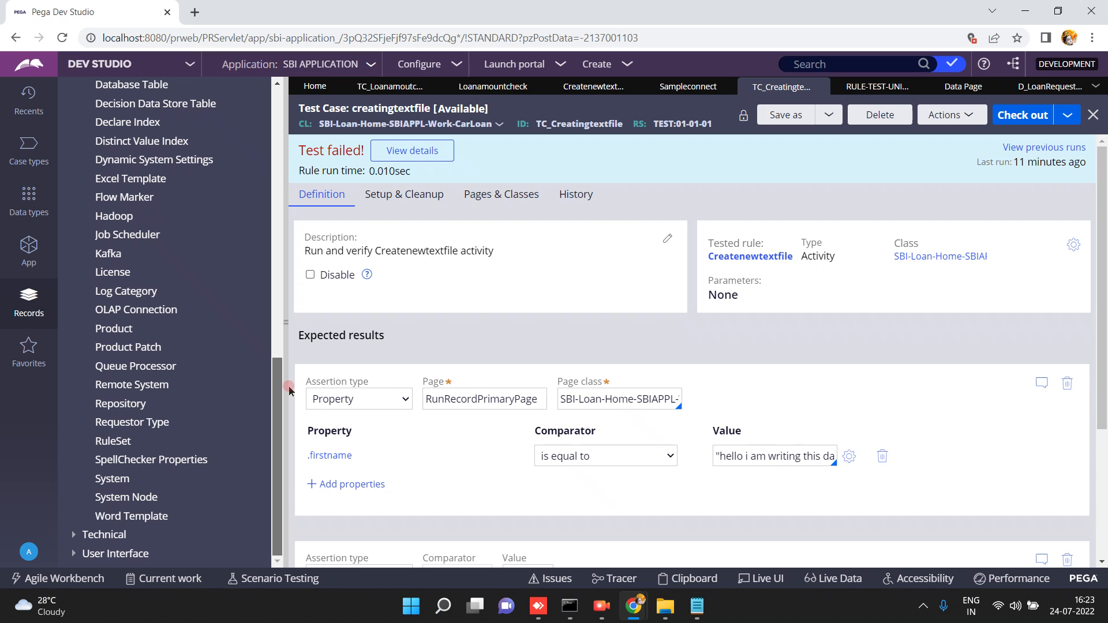
left_click_drag(290, 385, 290, 379)
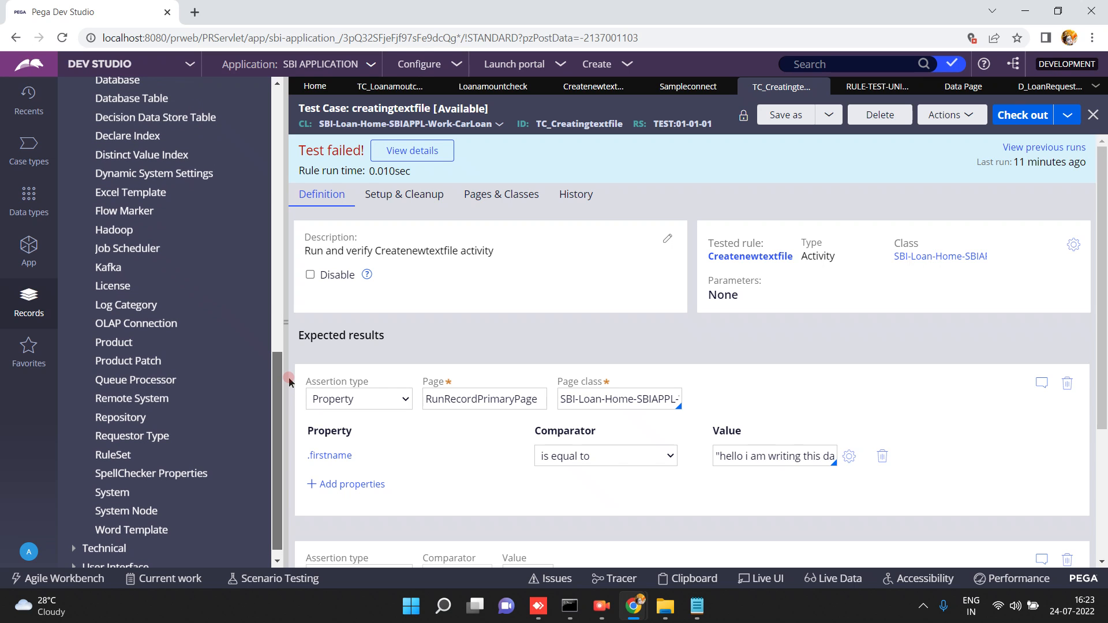
left_click_drag(290, 382, 292, 394)
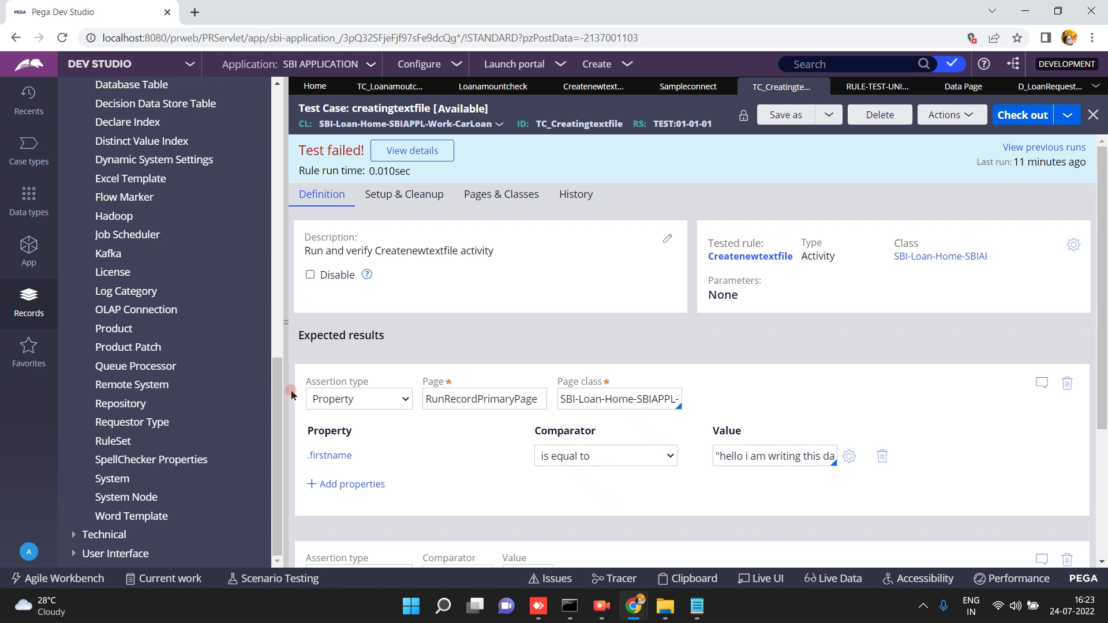
left_click(73, 534)
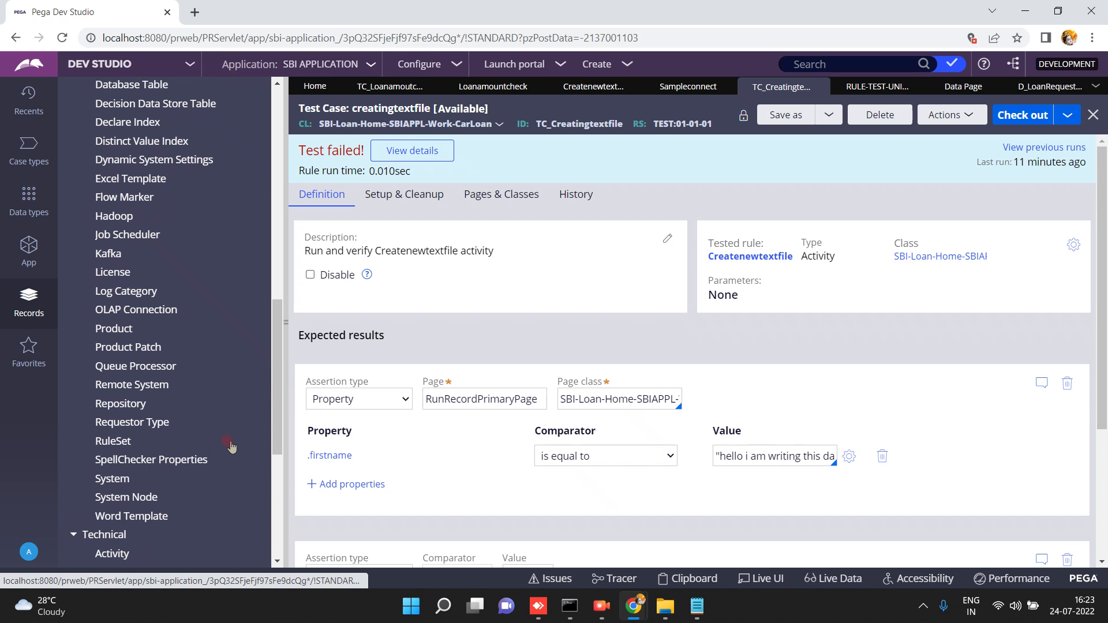
left_click_drag(275, 420, 290, 536)
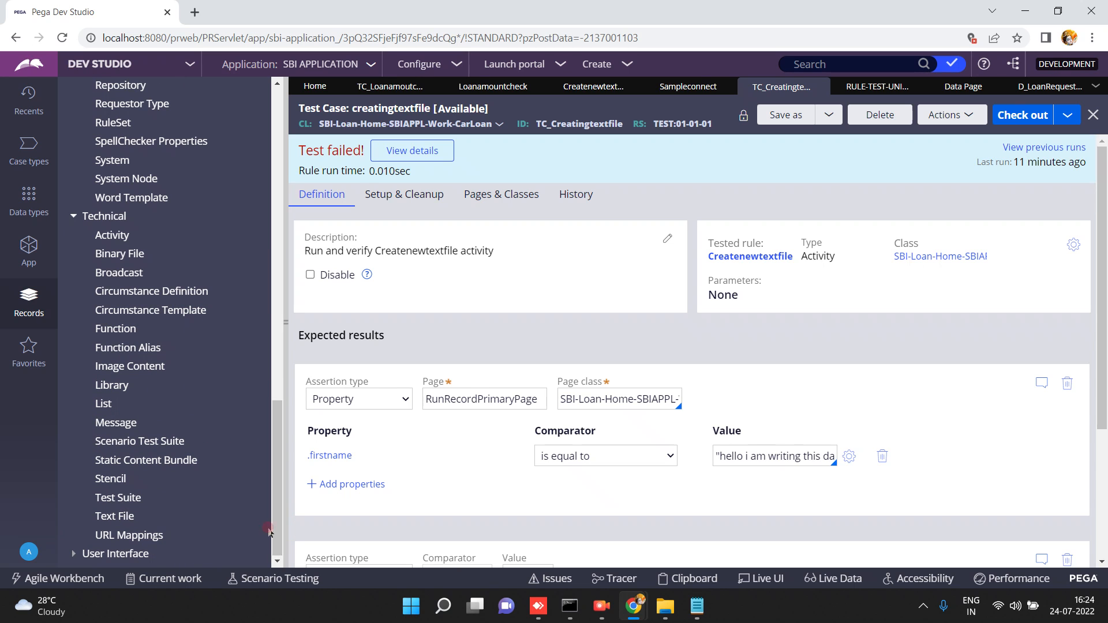
left_click(133, 503)
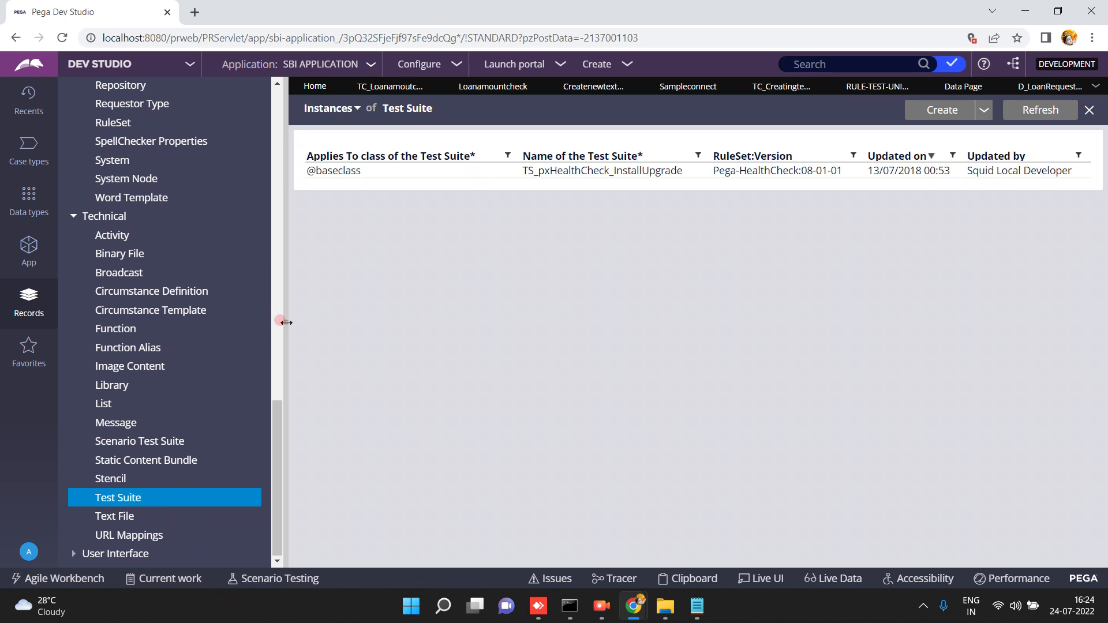
left_click(280, 322)
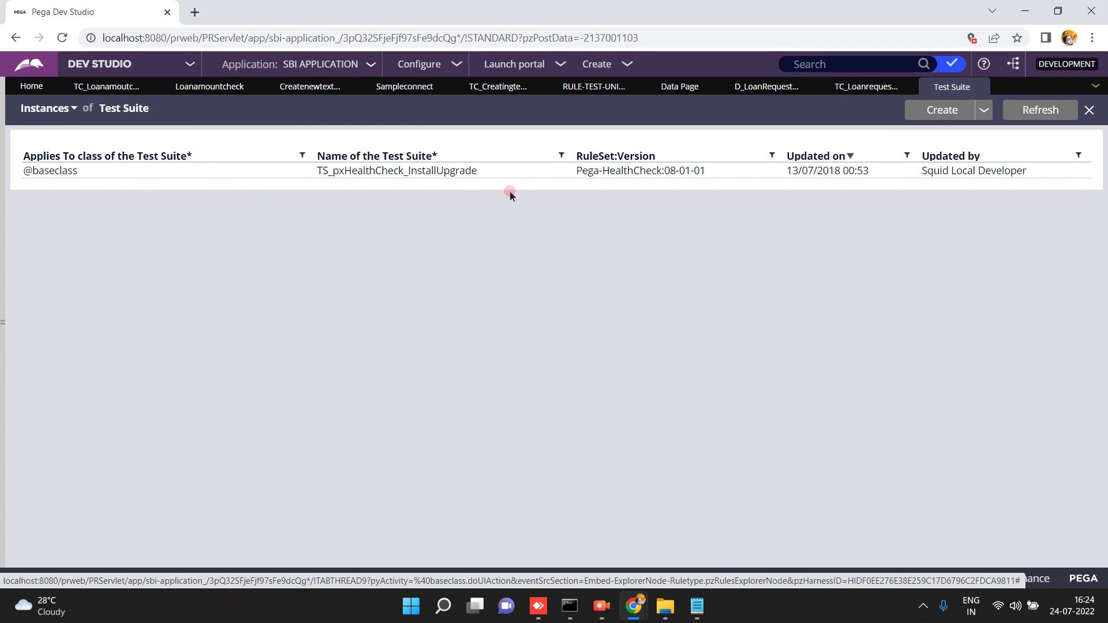
- Create a test suite described as "this is carloan end to end testing" with category Smoke and an expected max runtime of 10 seconds
left_click(951, 111)
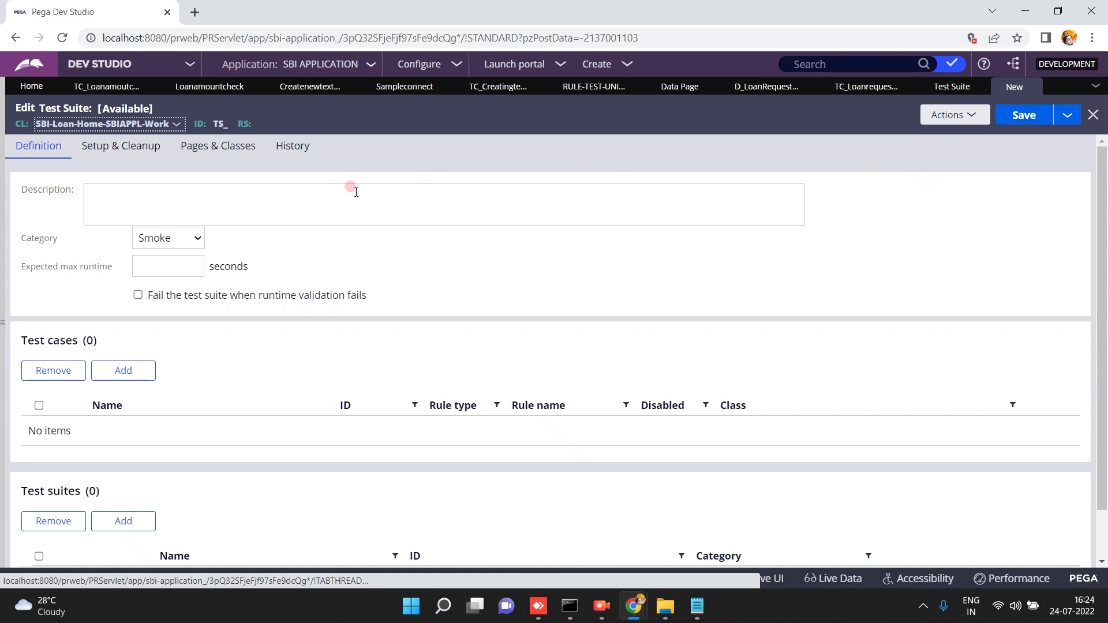
left_click(241, 210)
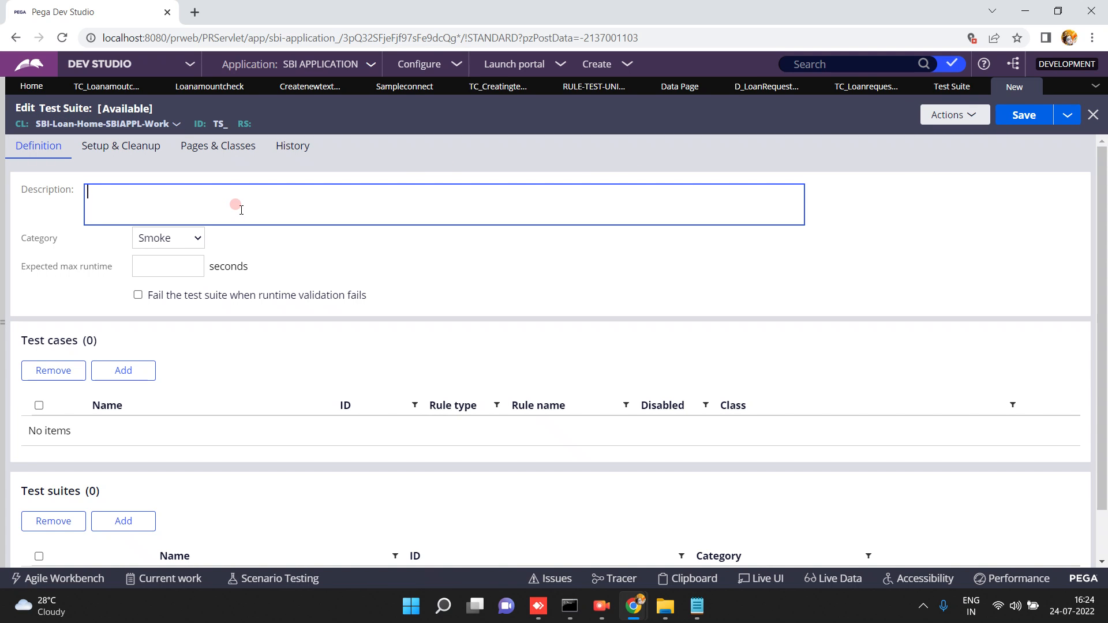
type("this is  carloan end to end testing")
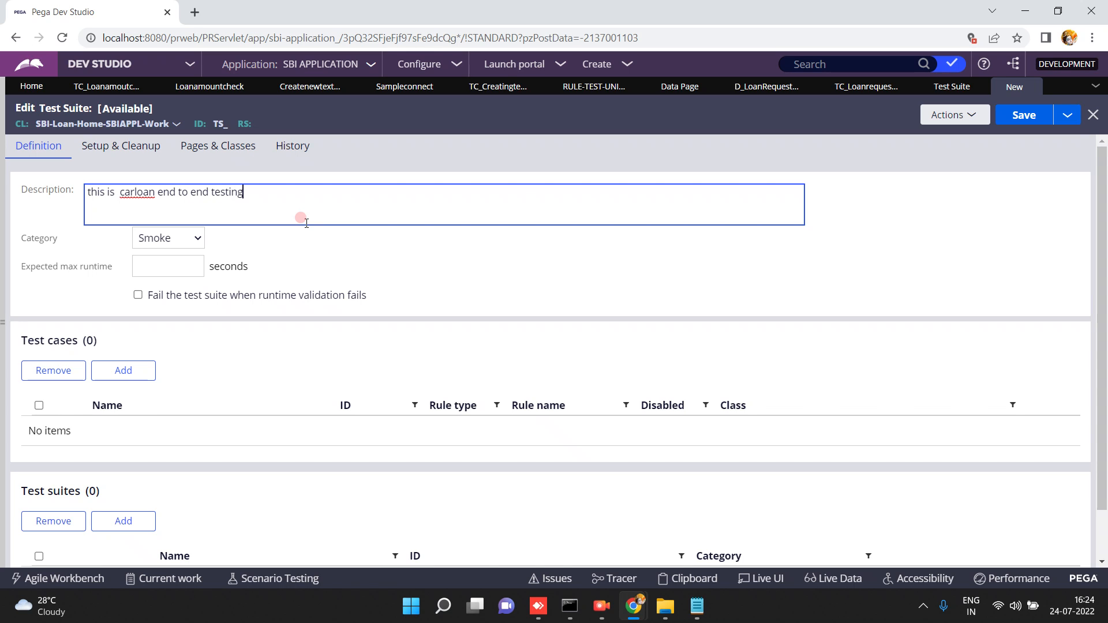
left_click(167, 232)
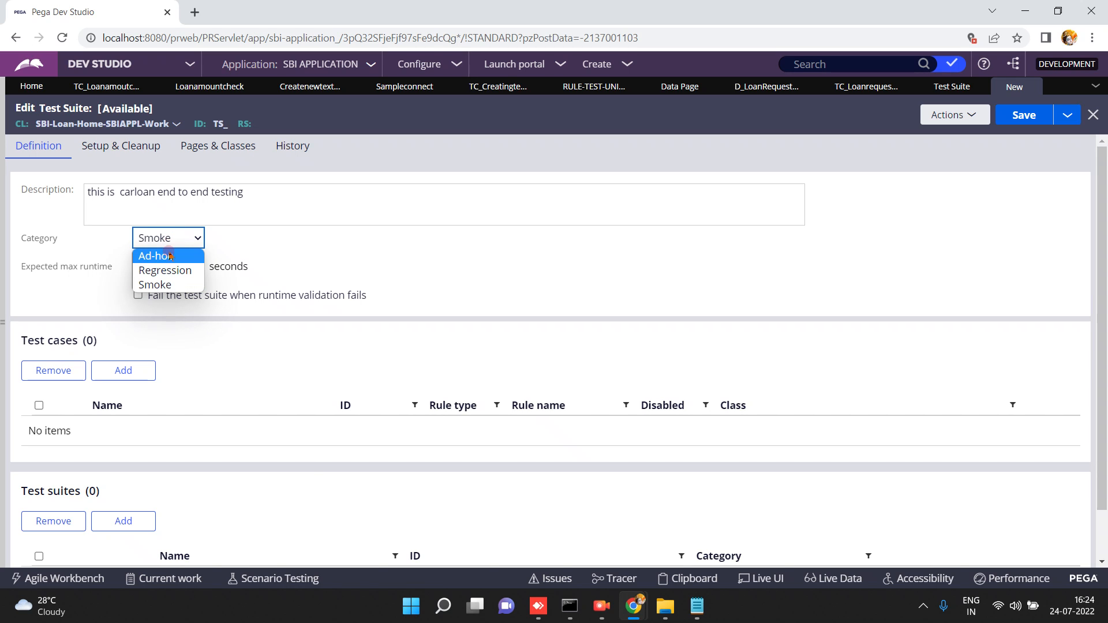
left_click(170, 286)
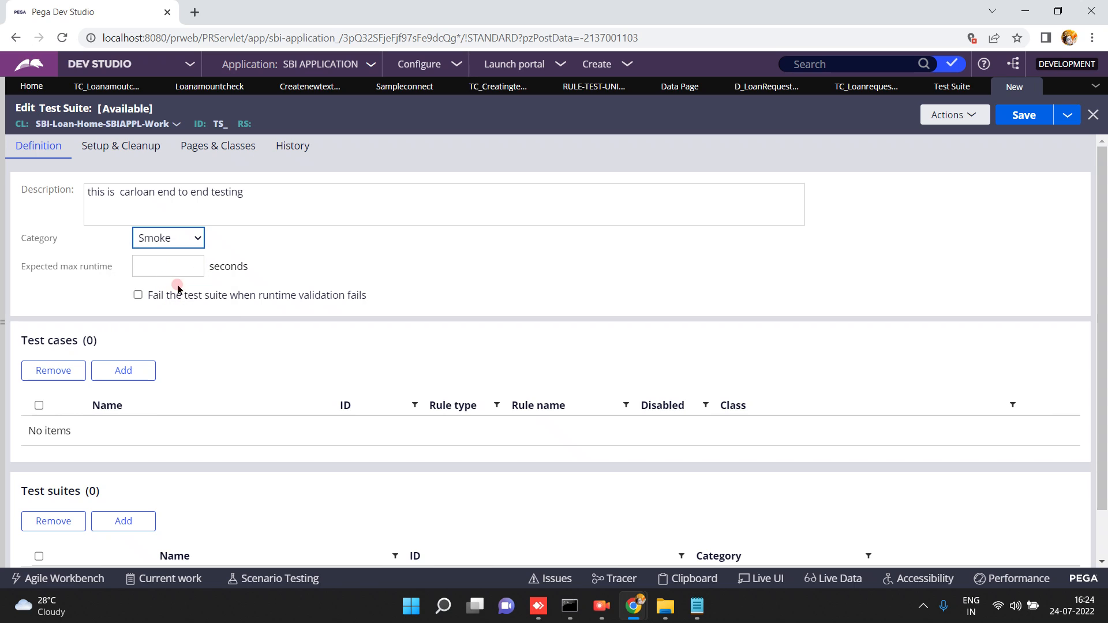
left_click(181, 269)
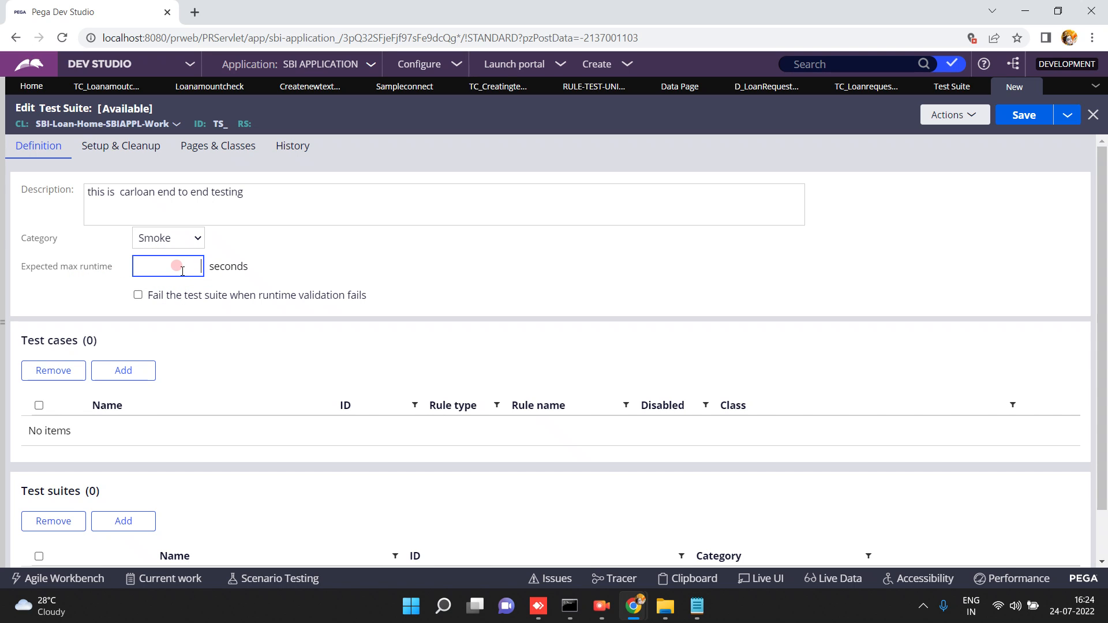
left_click(221, 344)
left_click(53, 341)
left_click(1104, 520)
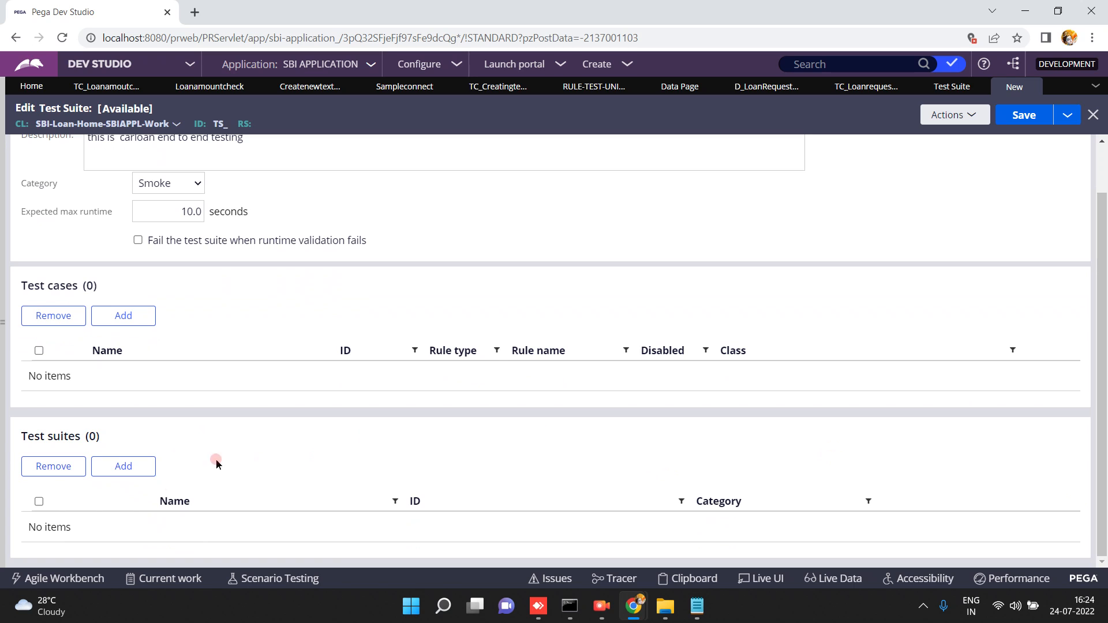
- Add the creatingtextfile, loanamoutchecktestcase and loanrequesttestcase test cases to the test suite
left_click(130, 471)
left_click(123, 317)
left_click(123, 318)
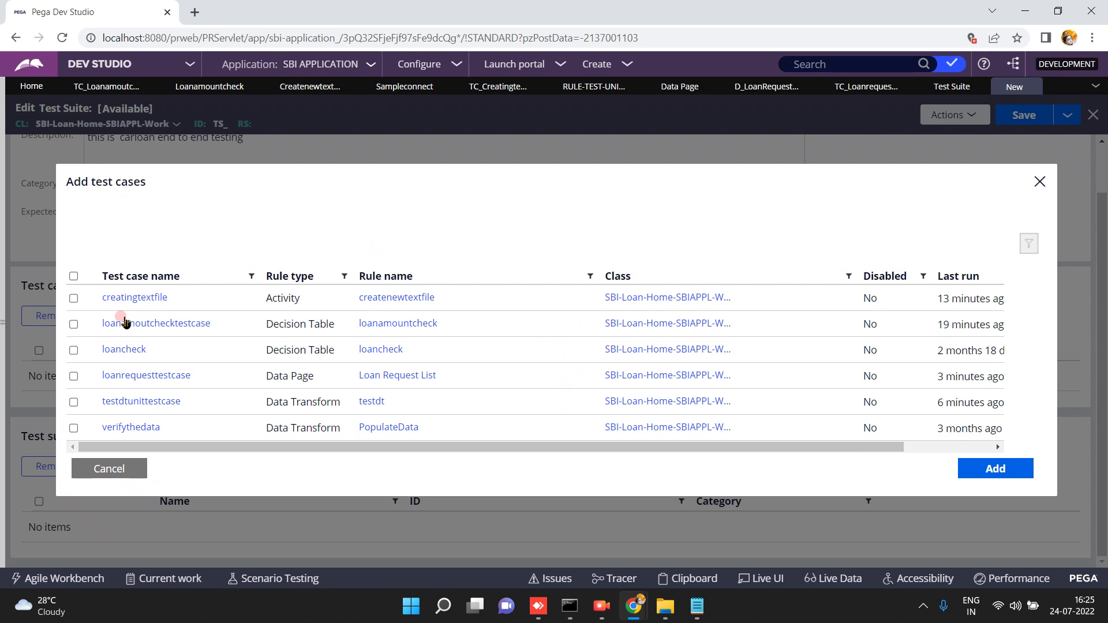
left_click(73, 298)
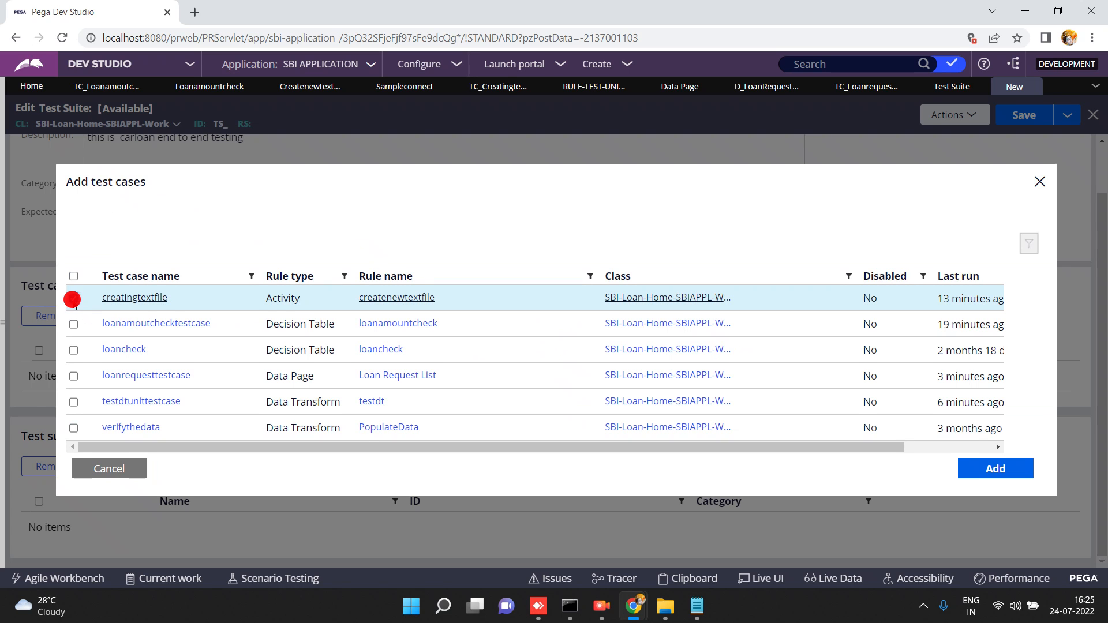
left_click(74, 325)
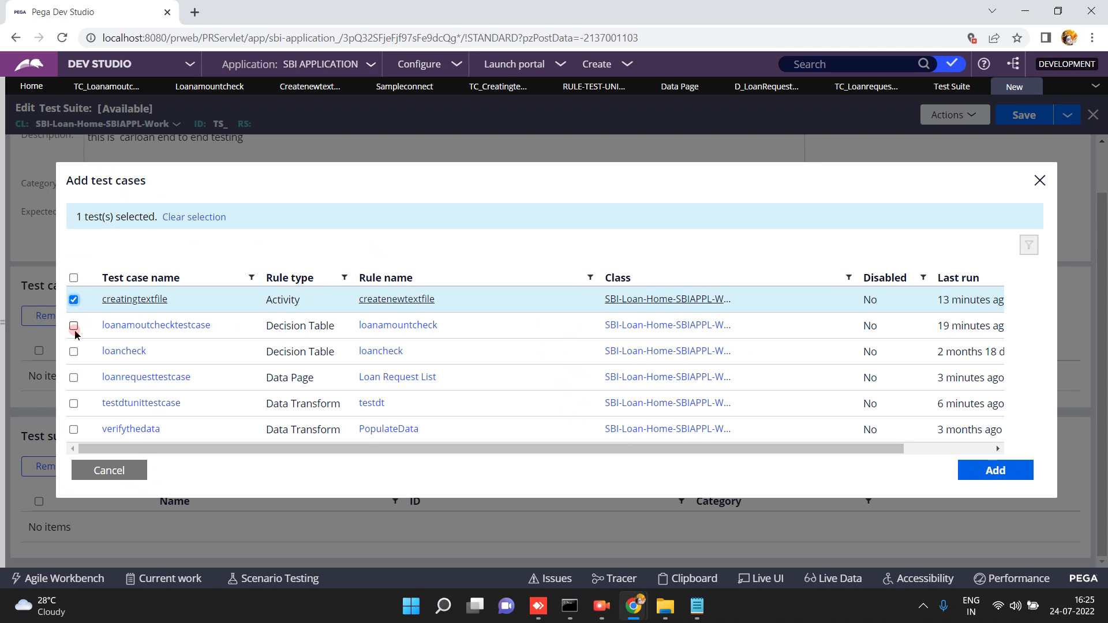
left_click(74, 328)
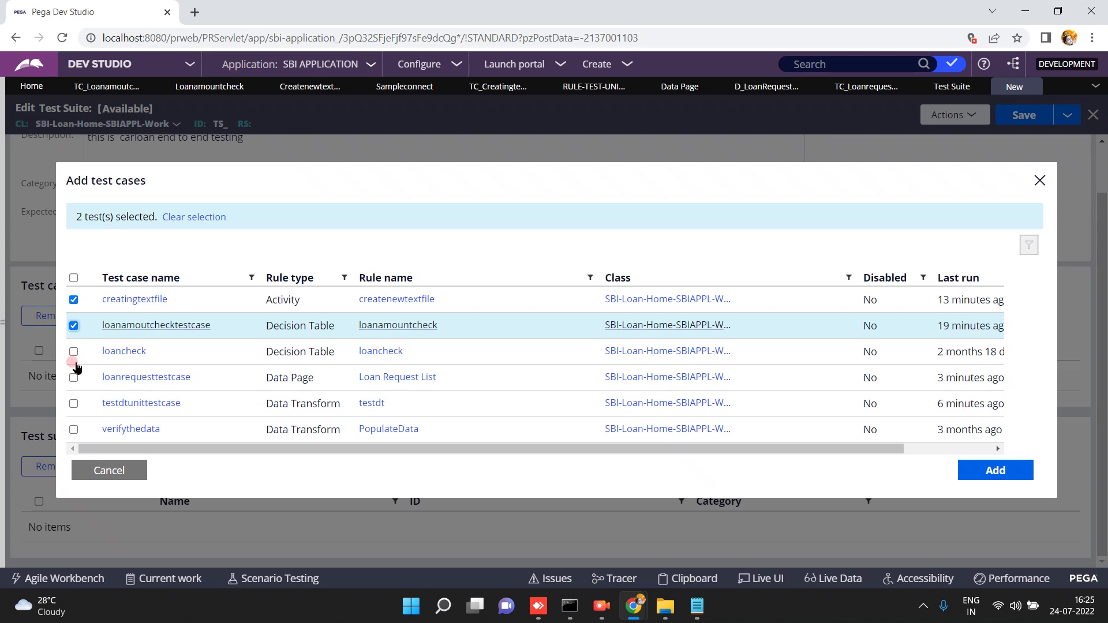
left_click(74, 430)
left_click(74, 378)
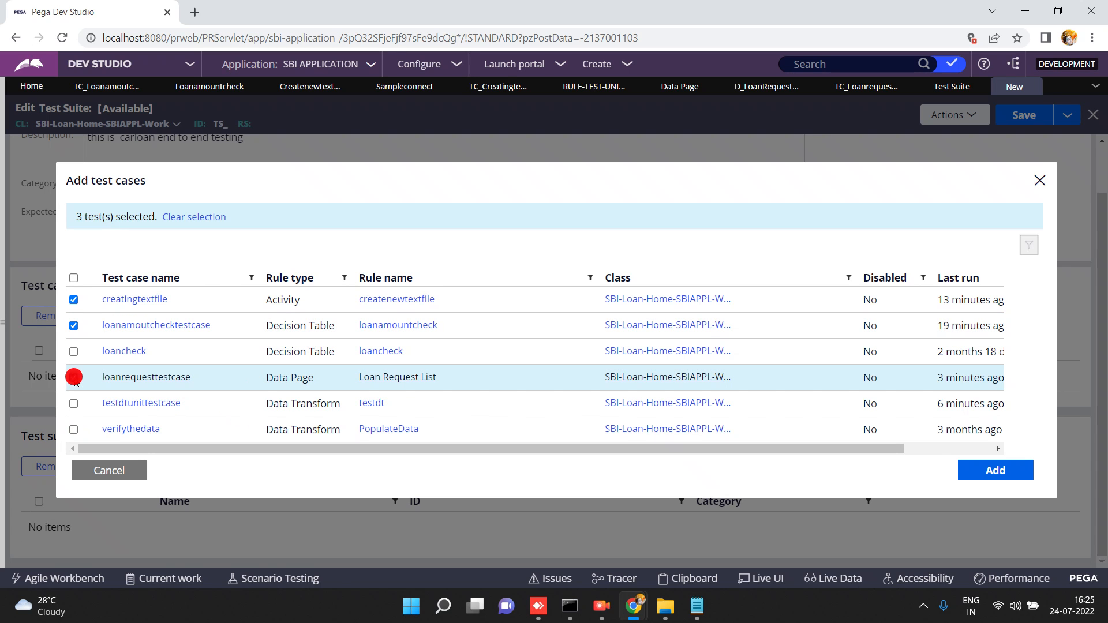
left_click(999, 470)
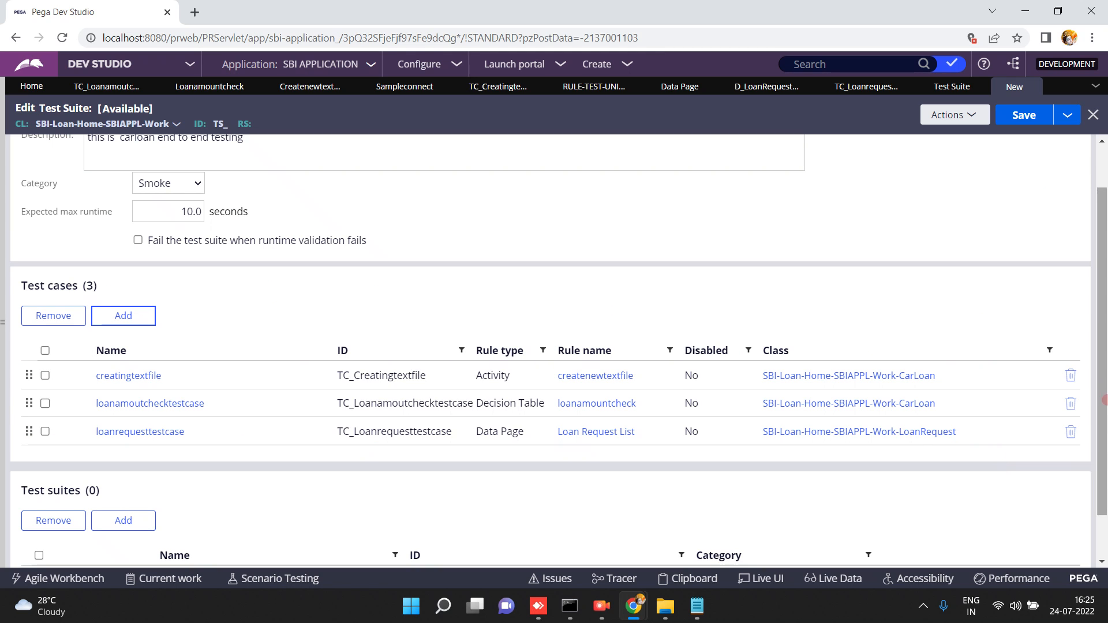
- Check the suite's Setup & Cleanup settings, start saving the new suite and label the record carloantestsuite
scroll(1104, 511, "down", 1)
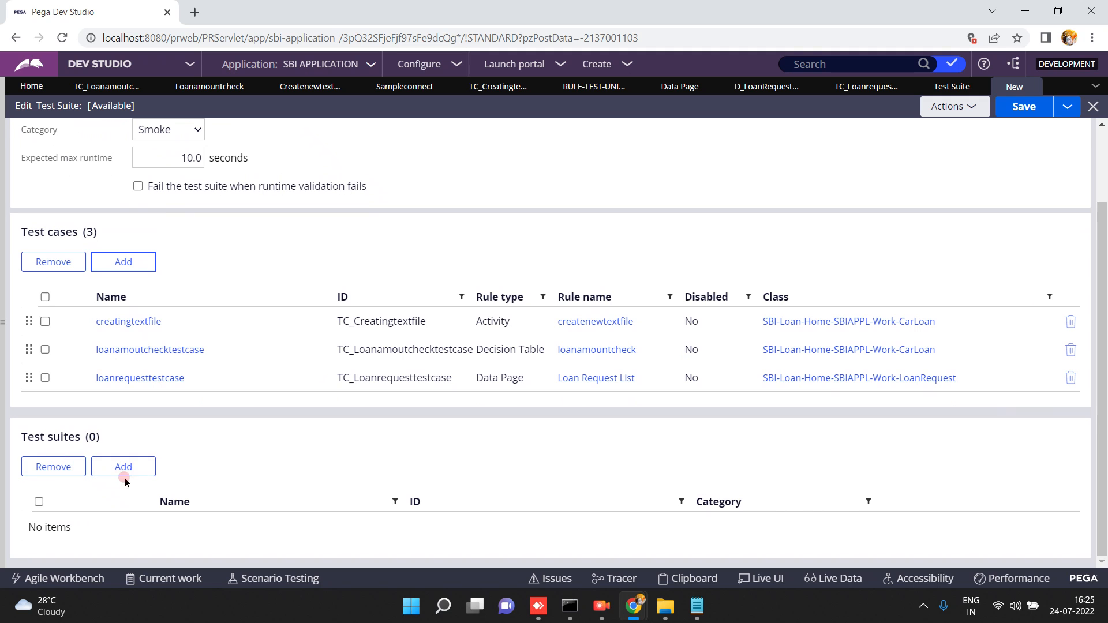
left_click(1103, 143)
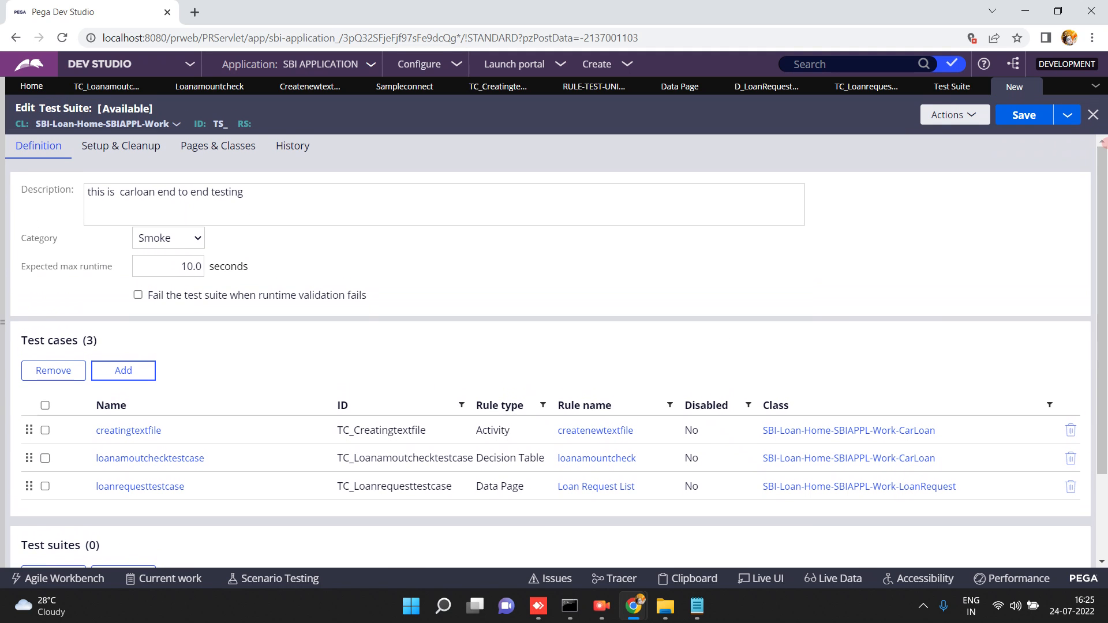
left_click(101, 145)
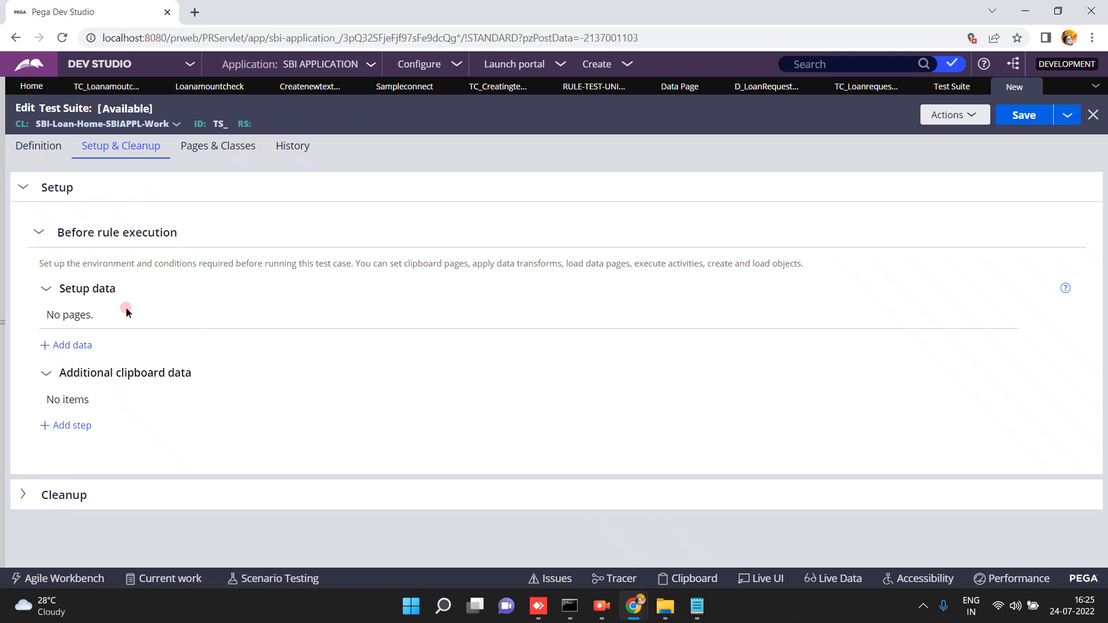
left_click(1027, 115)
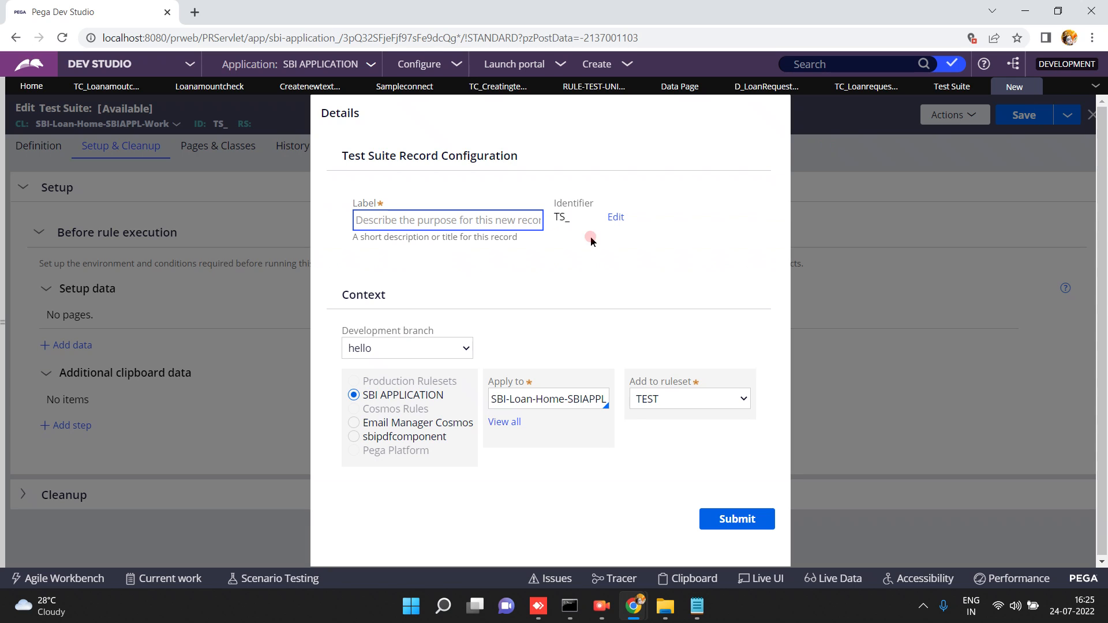
left_click(438, 225)
double_click(444, 236)
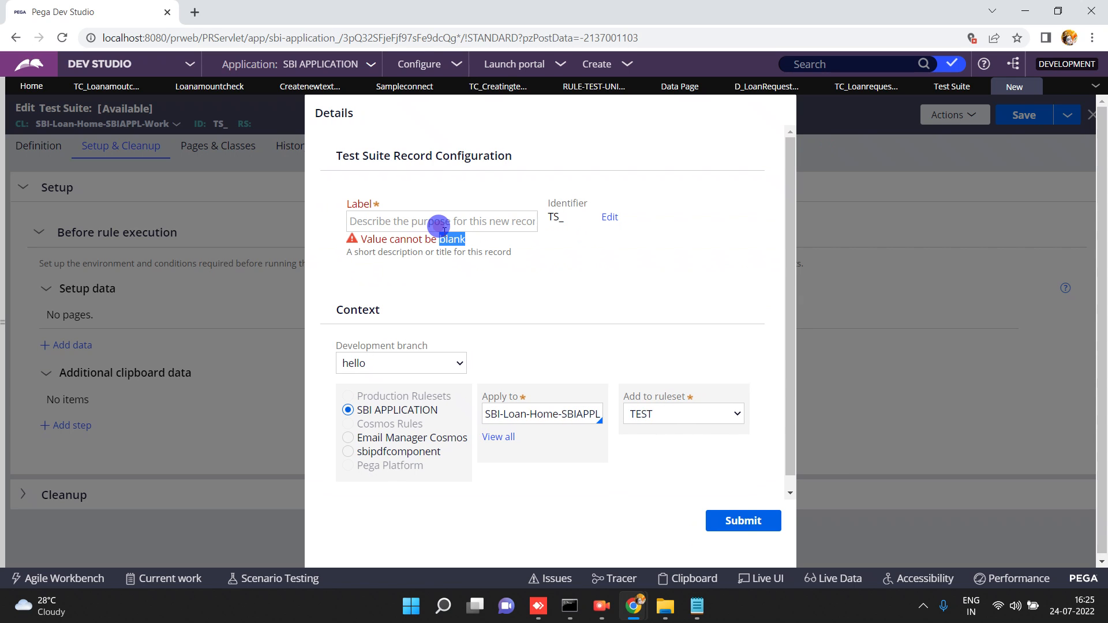
left_click(425, 223)
type("carloantestsuite")
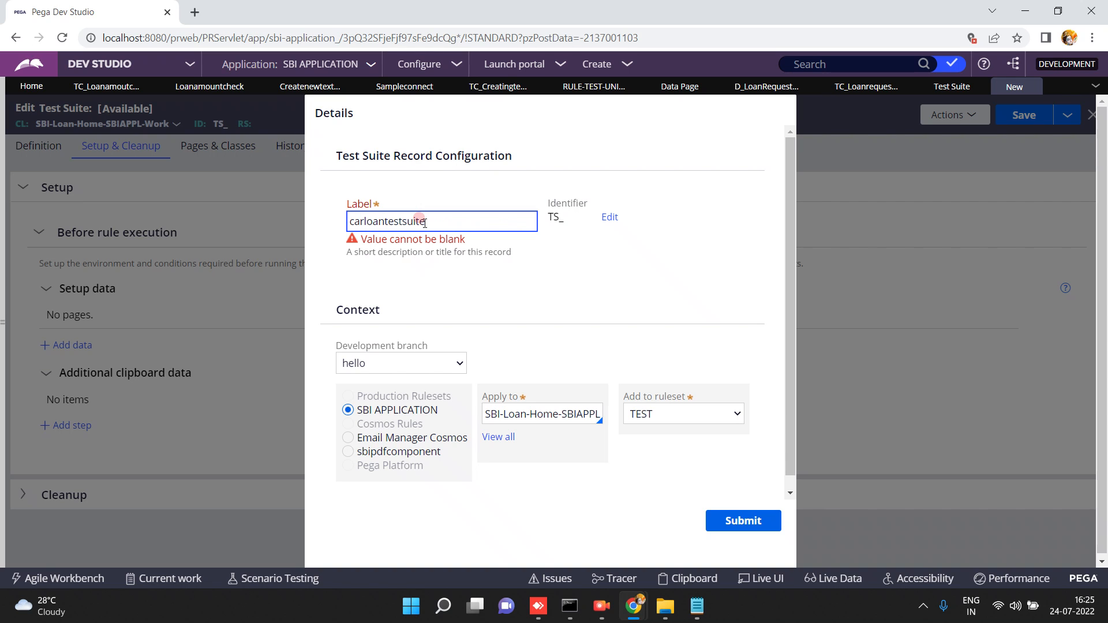
- Set the development branch to [No branch] and submit the test suite record in ruleset TEST 01-01-01
left_click(396, 363)
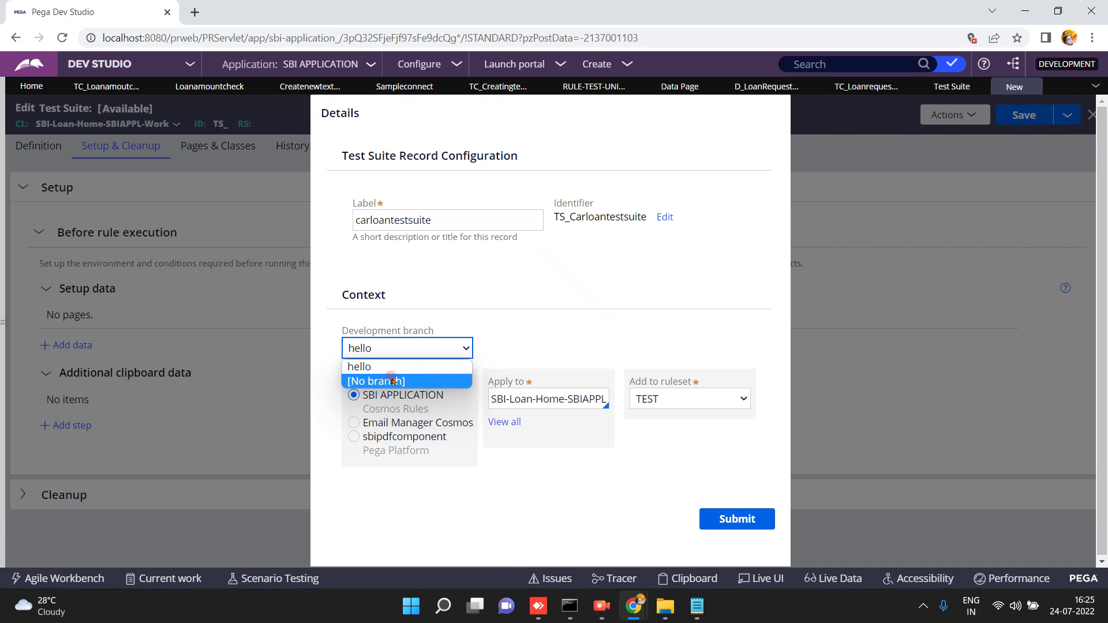
left_click(393, 381)
left_click(557, 335)
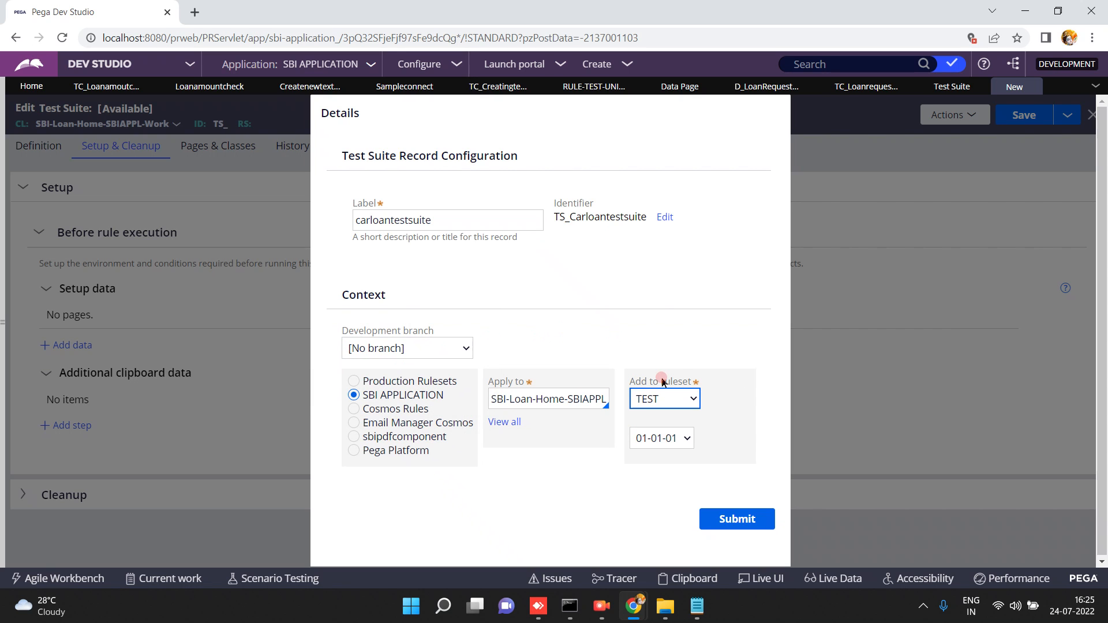
left_click(685, 313)
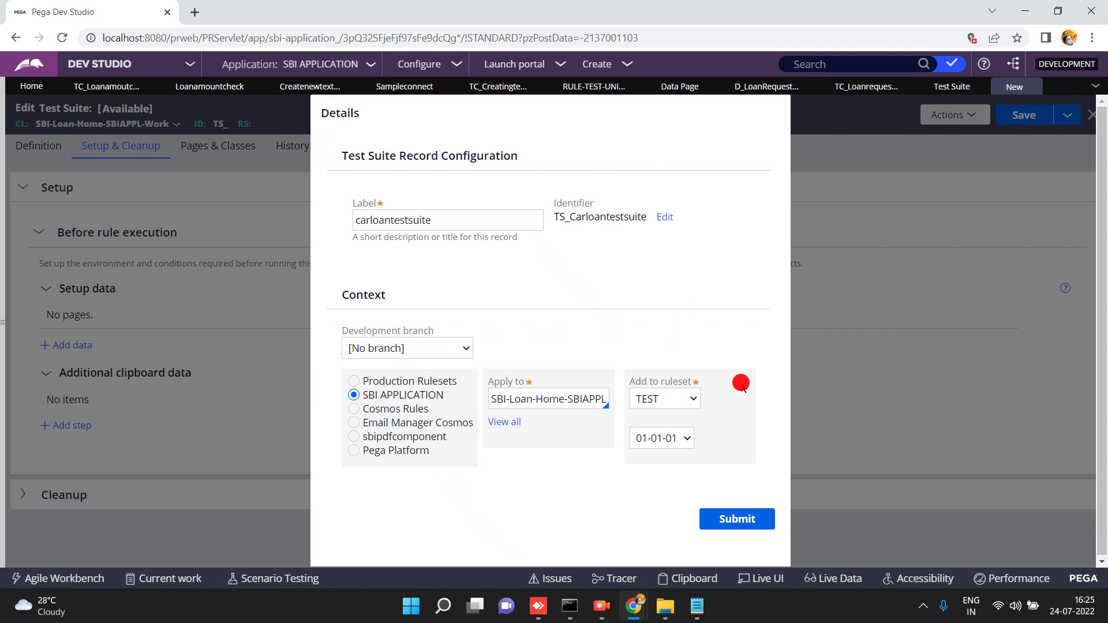
left_click(746, 522)
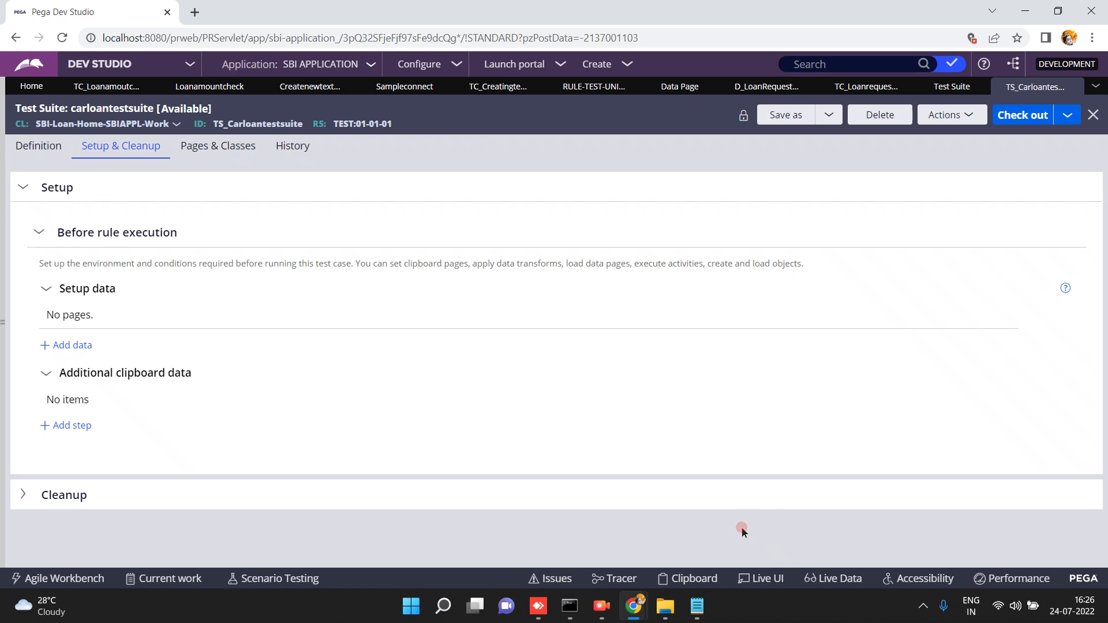
- Try to run the carloantestsuite test suite and check its definition and history
left_click(946, 115)
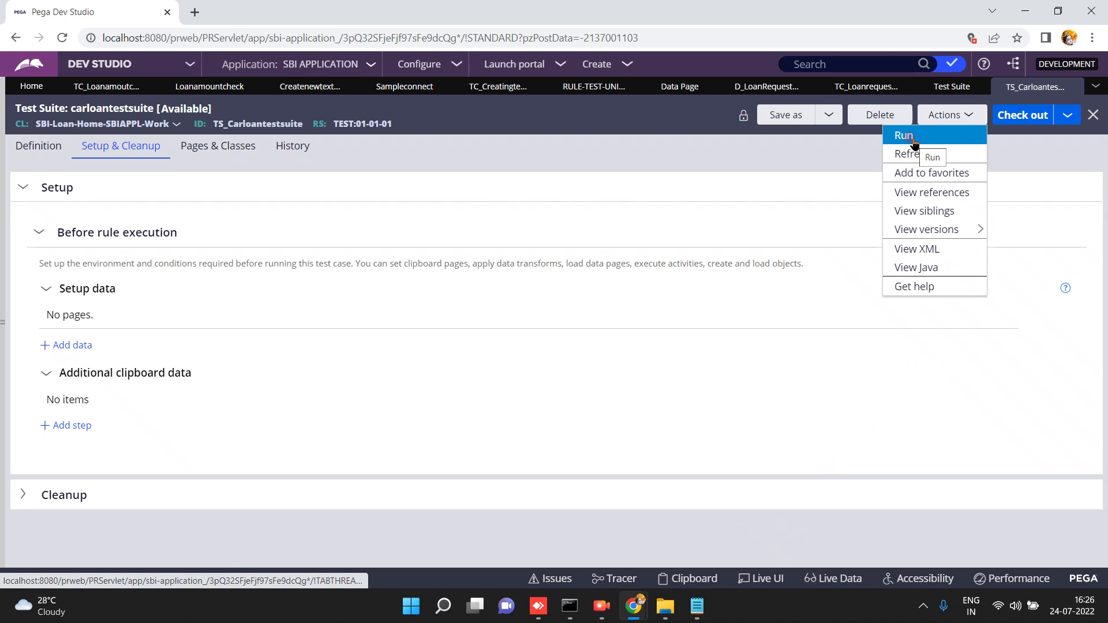
left_click(914, 140)
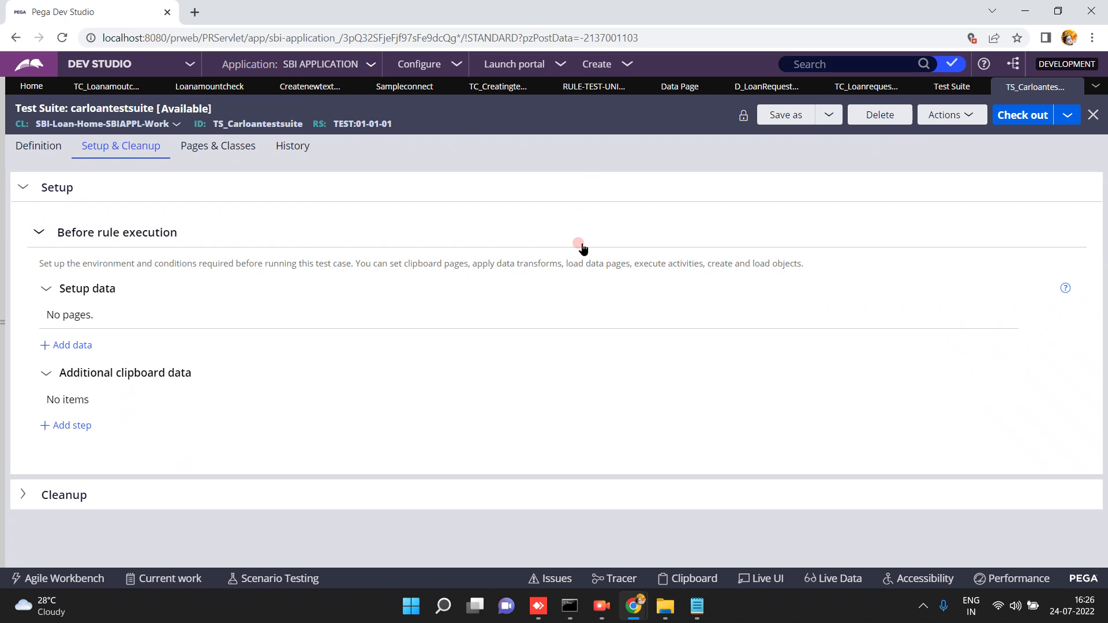
left_click(47, 155)
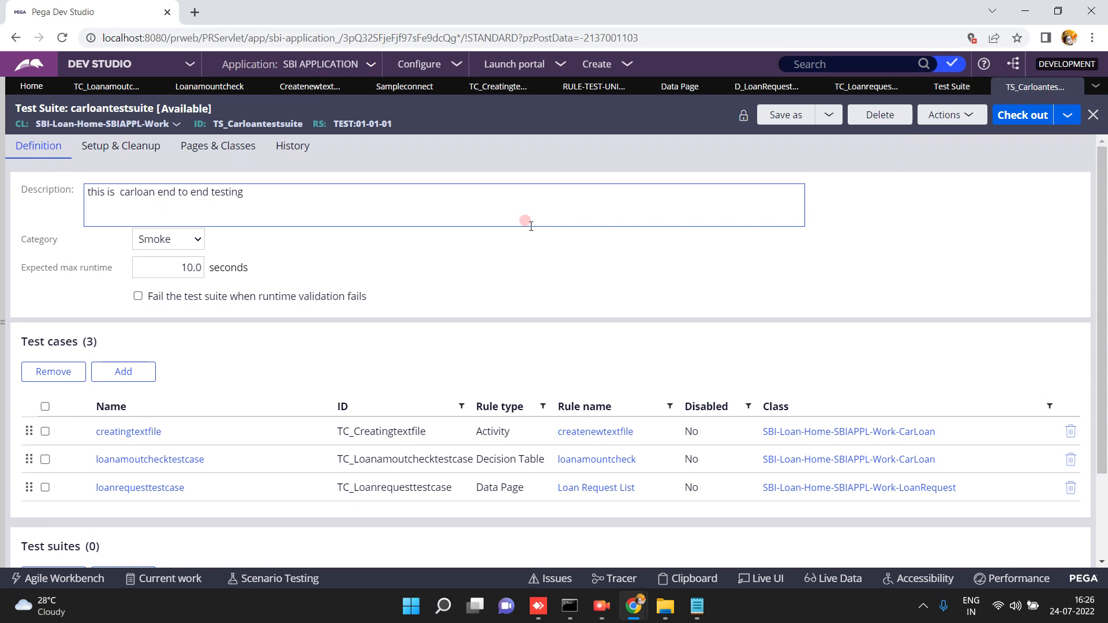
left_click(1104, 511)
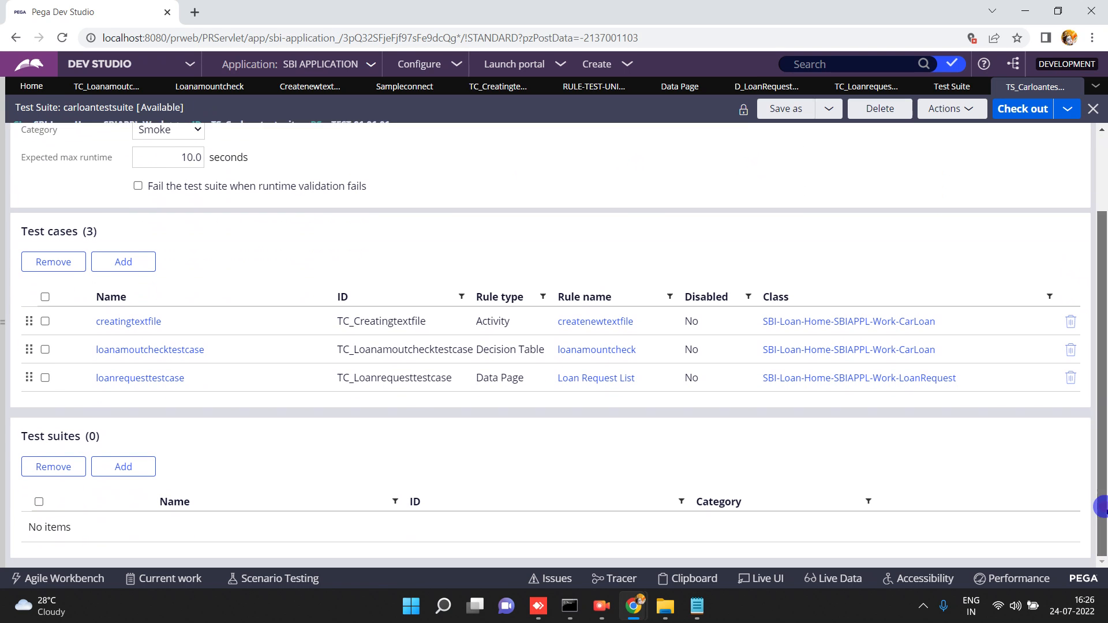
left_click(1105, 184)
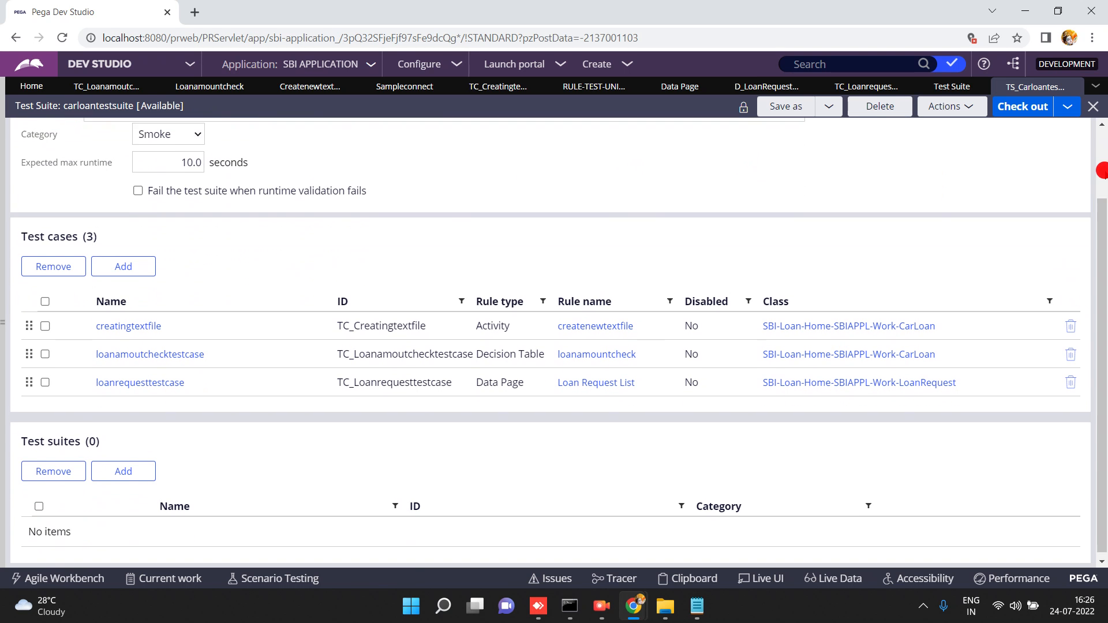
left_click(290, 152)
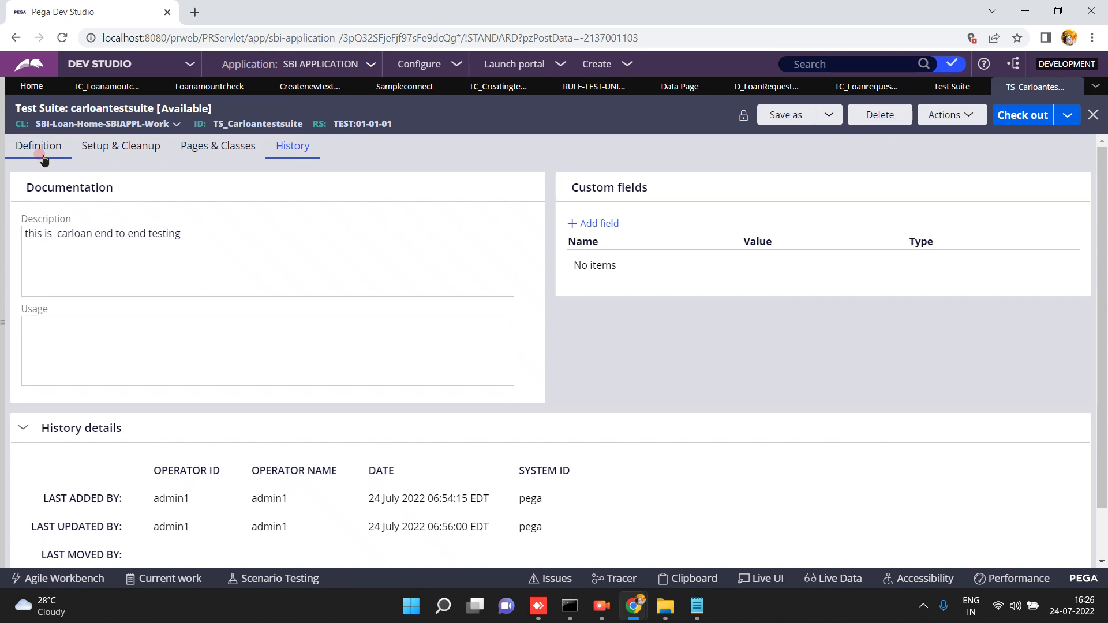
left_click(44, 160)
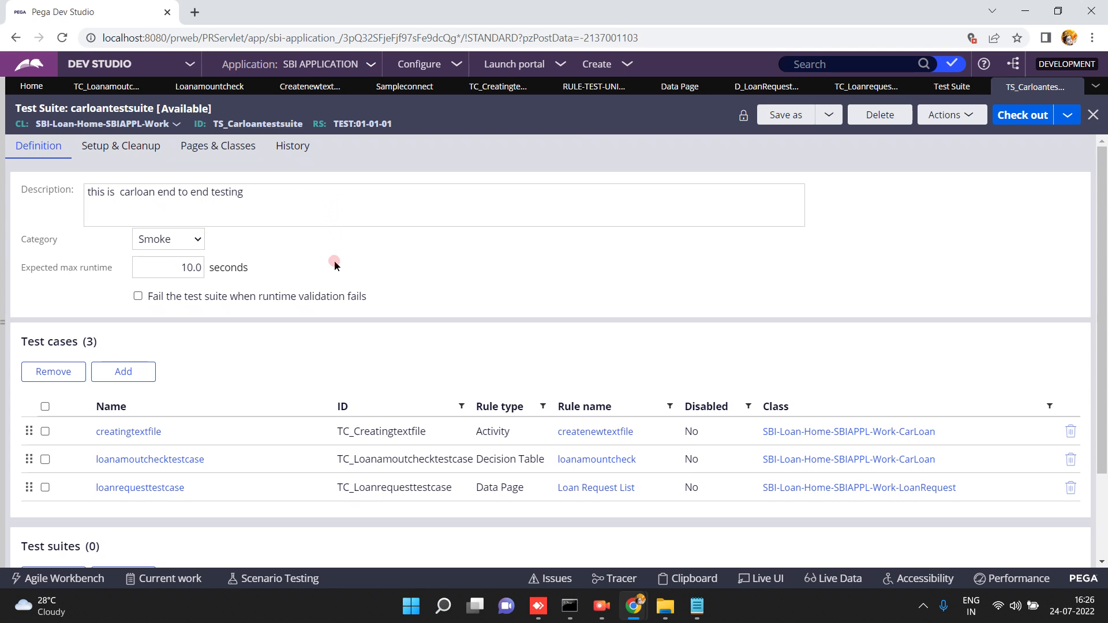
- Run the test suite from its definition and view the detailed results of the run
left_click(947, 115)
left_click(915, 138)
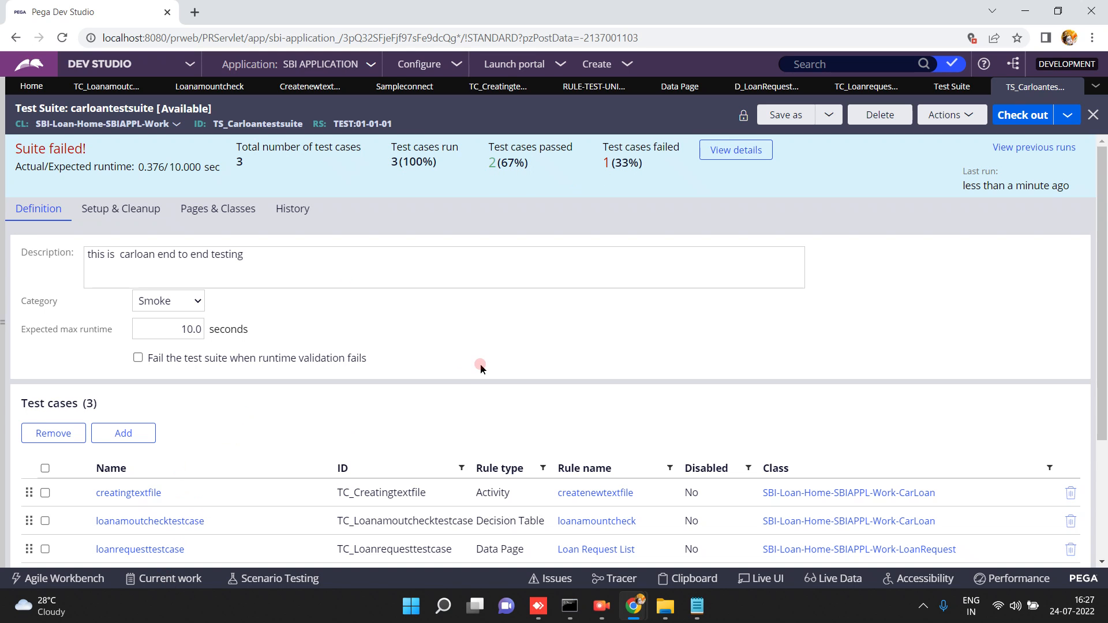
left_click(740, 147)
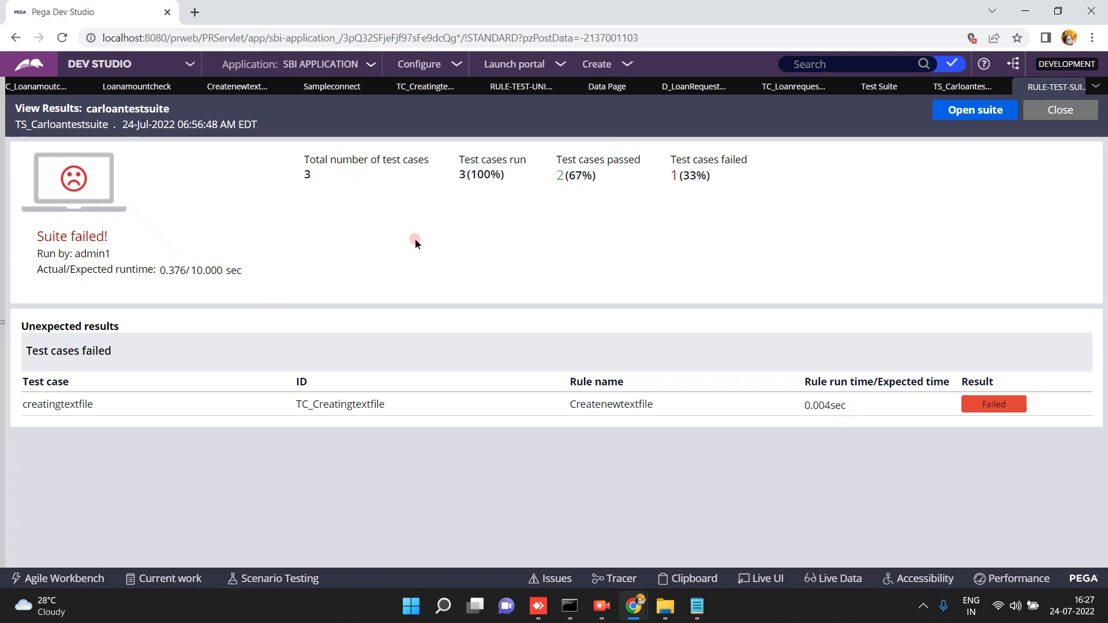
- Switch to File Explorer and rename the samples folder on the Data (E:) drive as sample
left_click(665, 608)
left_click(666, 607)
left_click(666, 607)
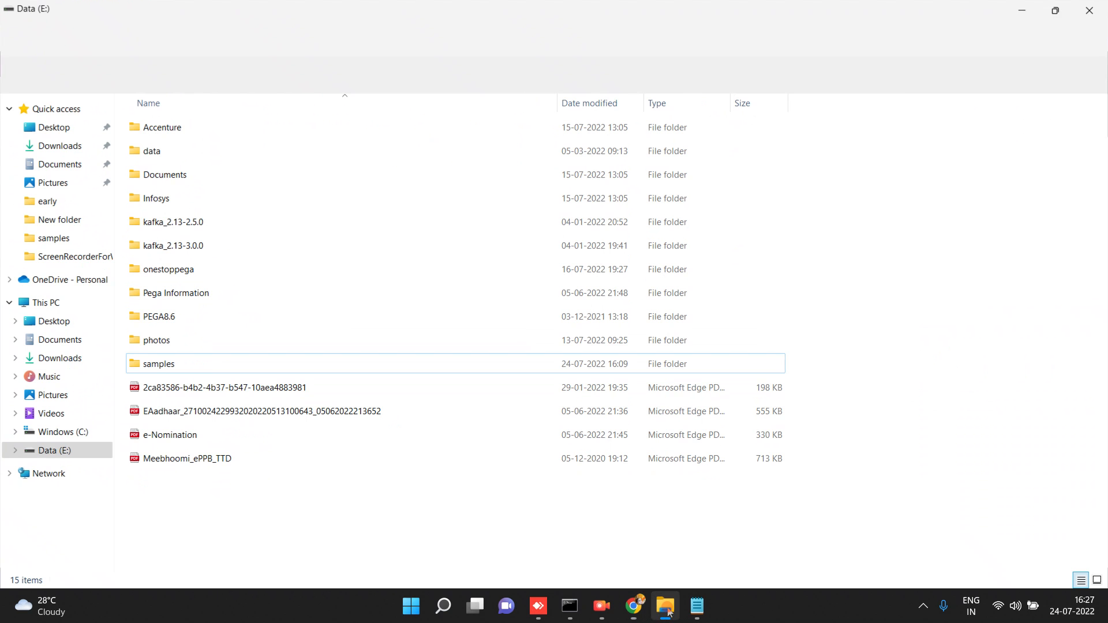
left_click(165, 365)
right_click(164, 366)
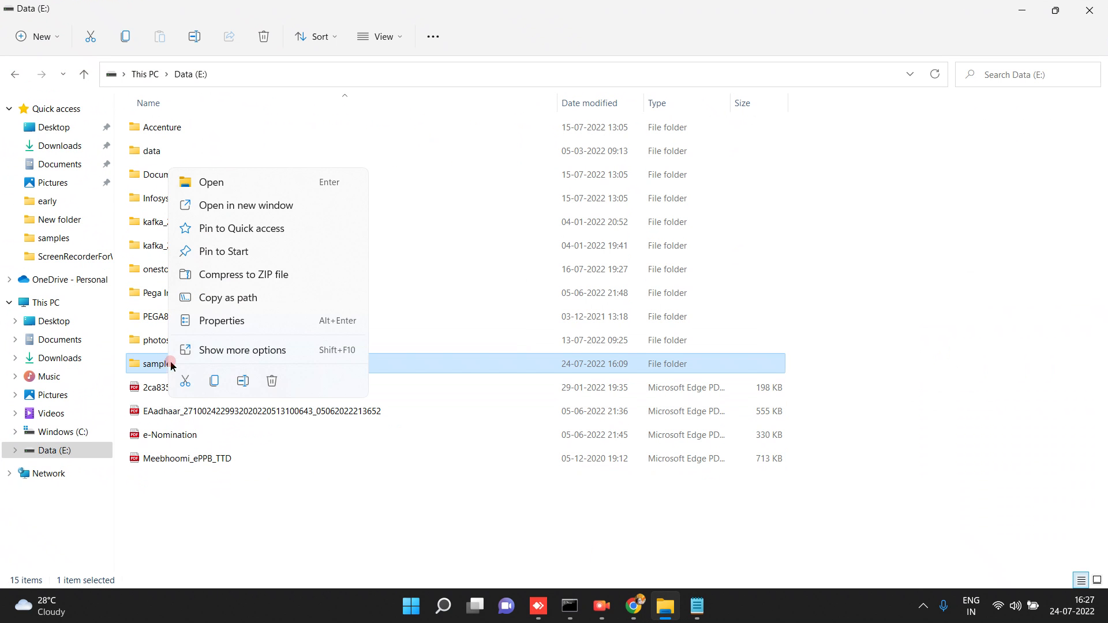
left_click(216, 349)
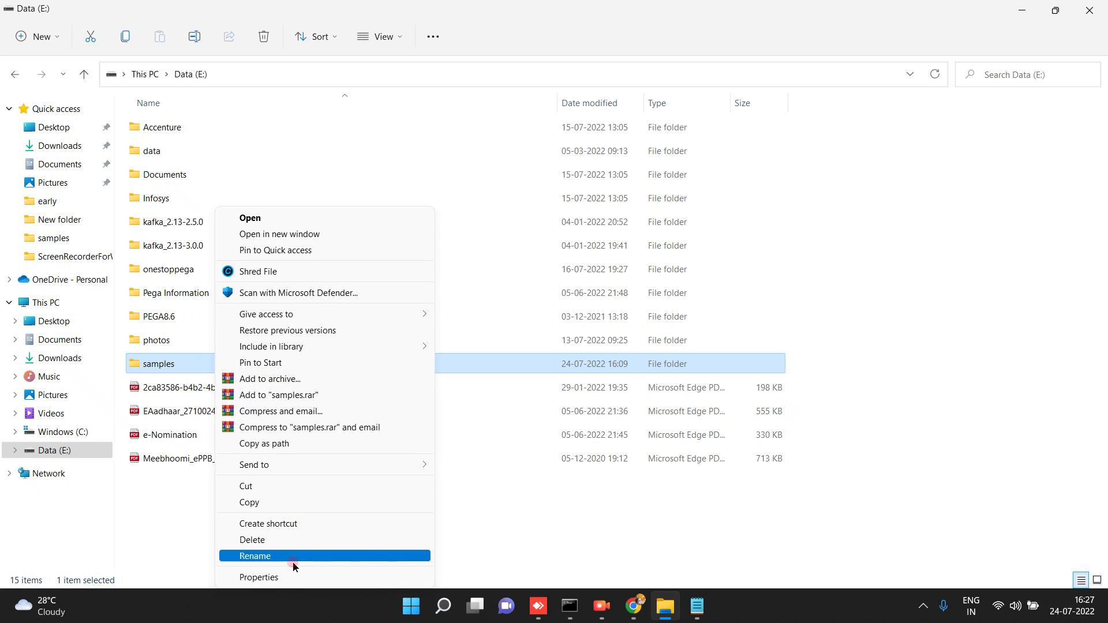
left_click(255, 556)
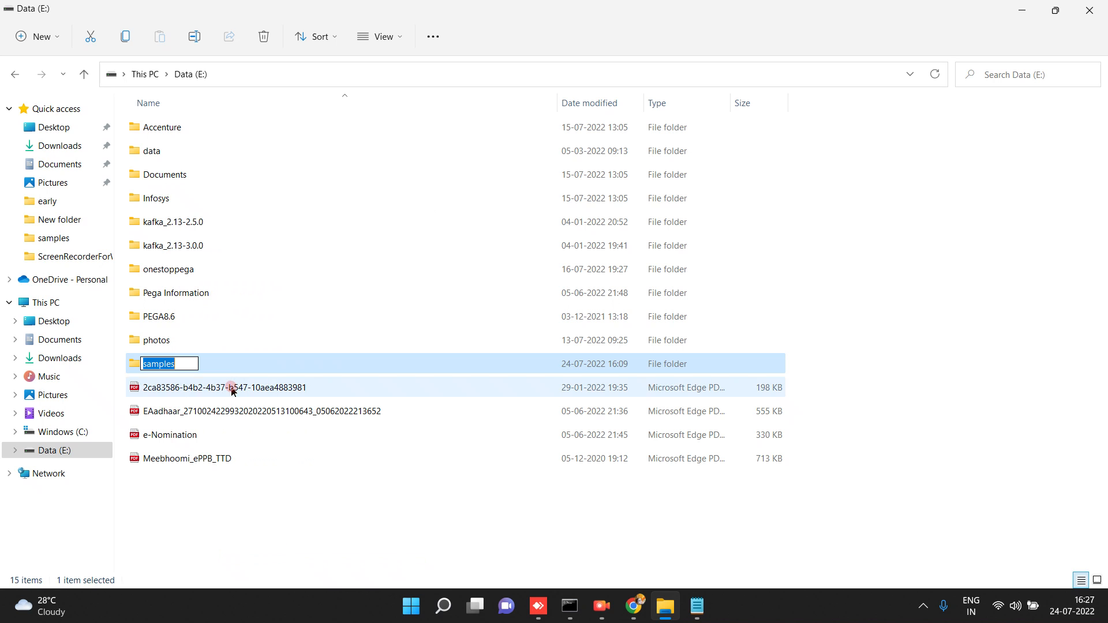
left_click(191, 359)
key("BackSpace")
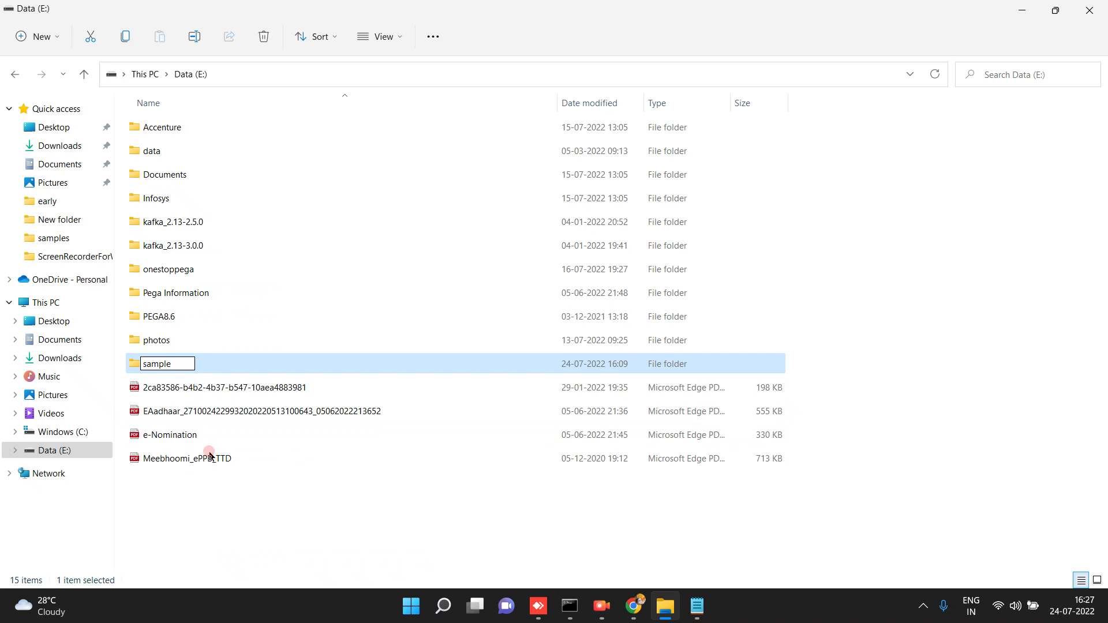
- Return to Pega Dev Studio in Chrome, close the detailed results and rerun the carloantestsuite test suite
left_click(634, 606)
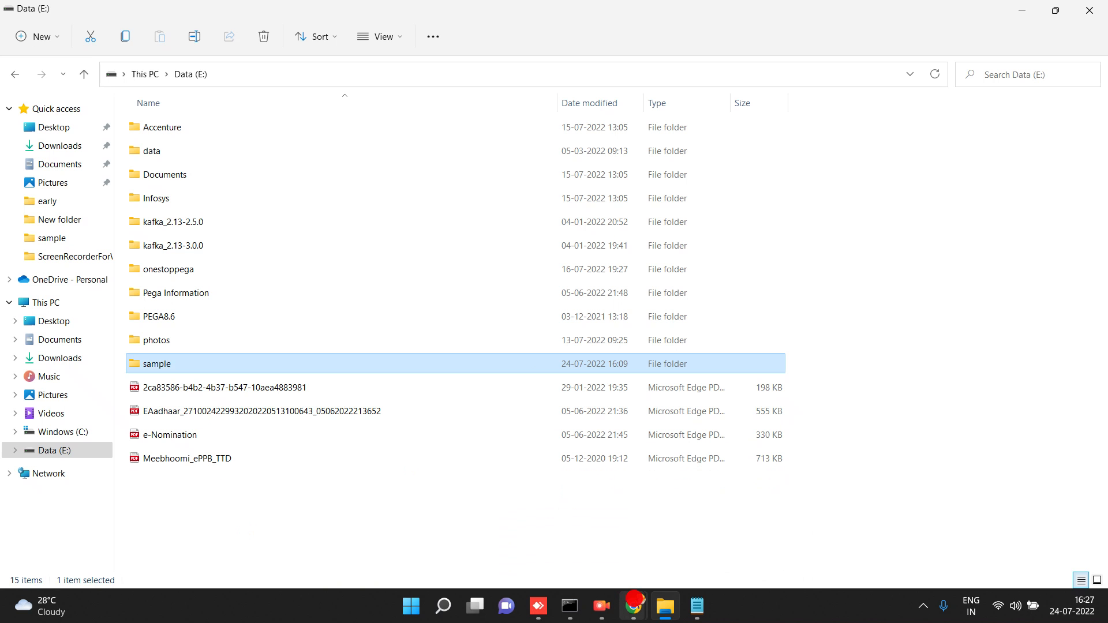
left_click(582, 550)
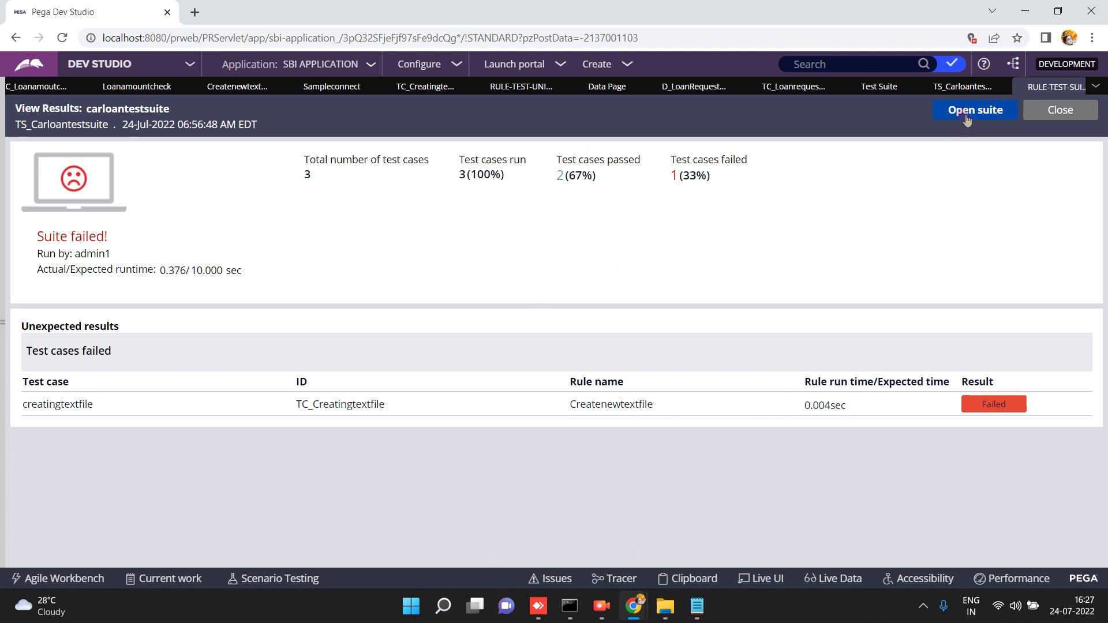
left_click(1056, 113)
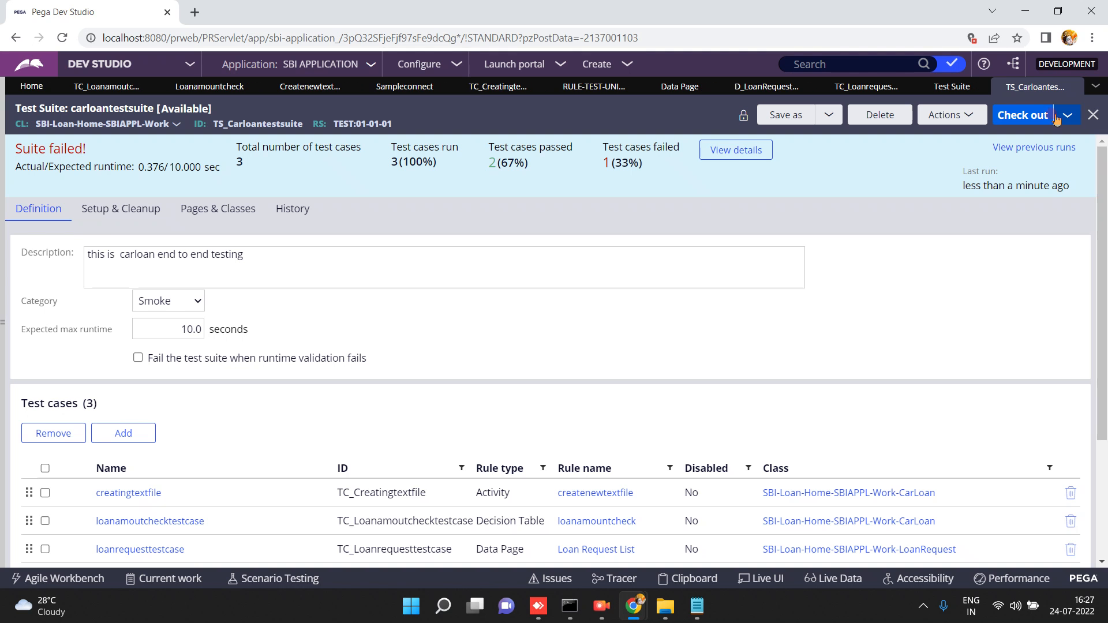
left_click(967, 118)
left_click(924, 131)
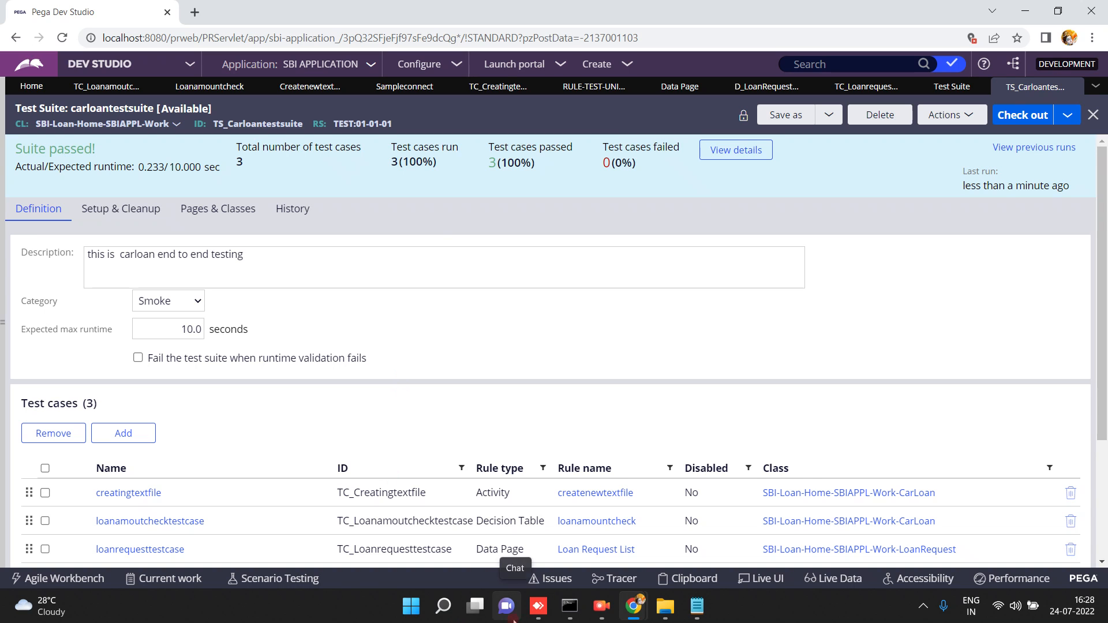
mouse_move(603, 609)
left_click(596, 550)
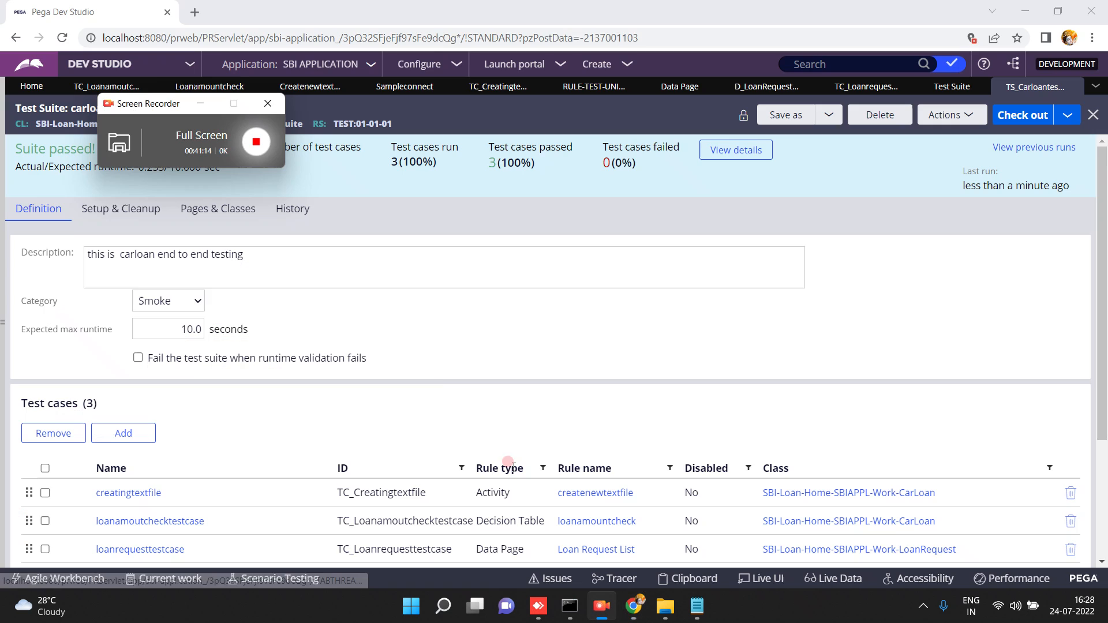